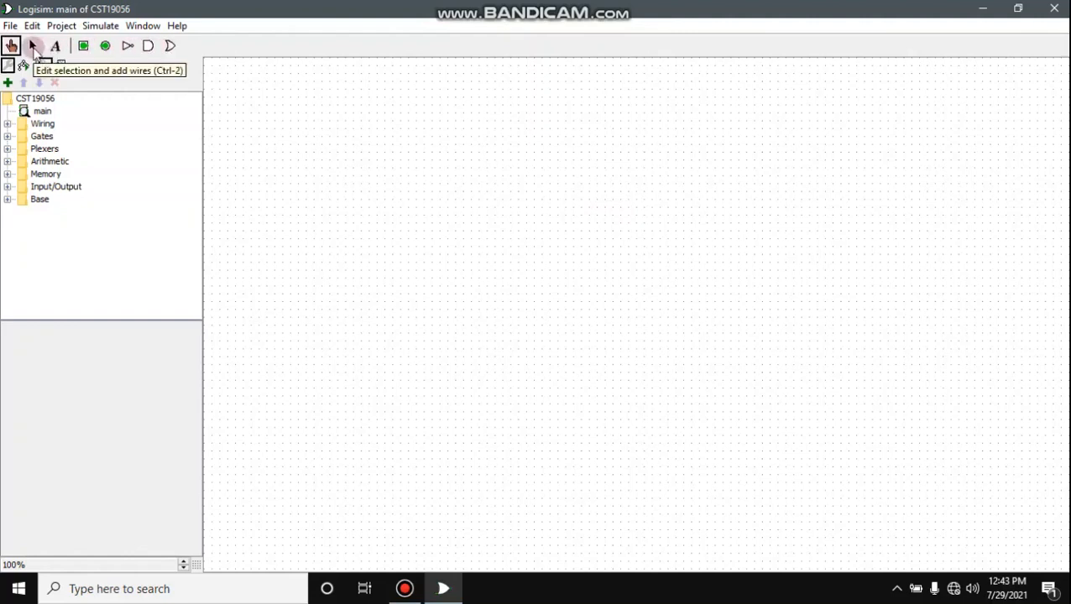
# Place an AND gate from the Gates library in the upper middle of the empty main circuit.
pyautogui.click(32, 47)
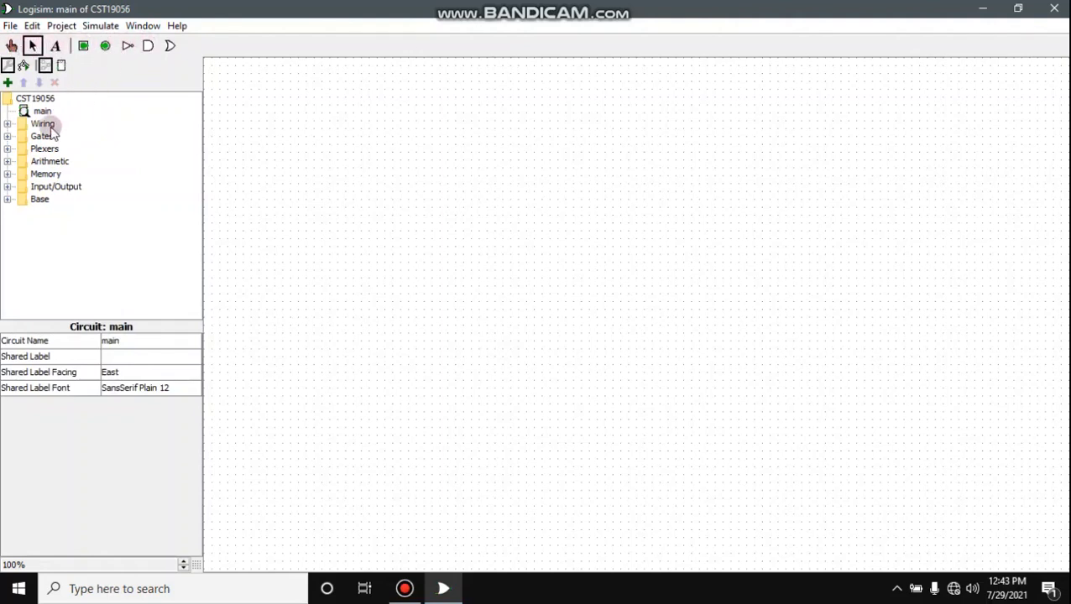
pyautogui.click(7, 137)
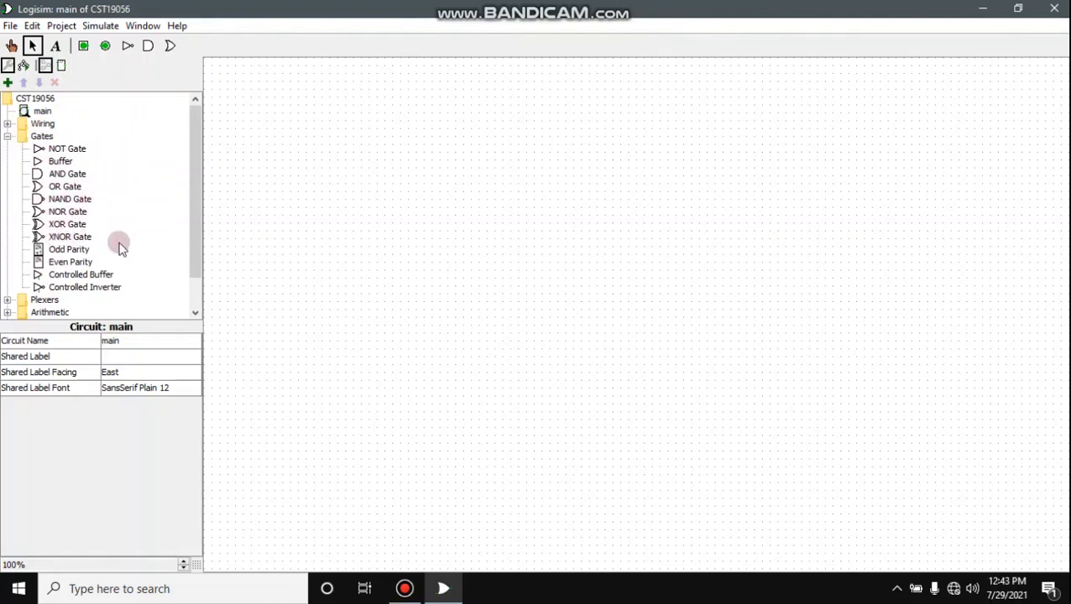
pyautogui.click(62, 177)
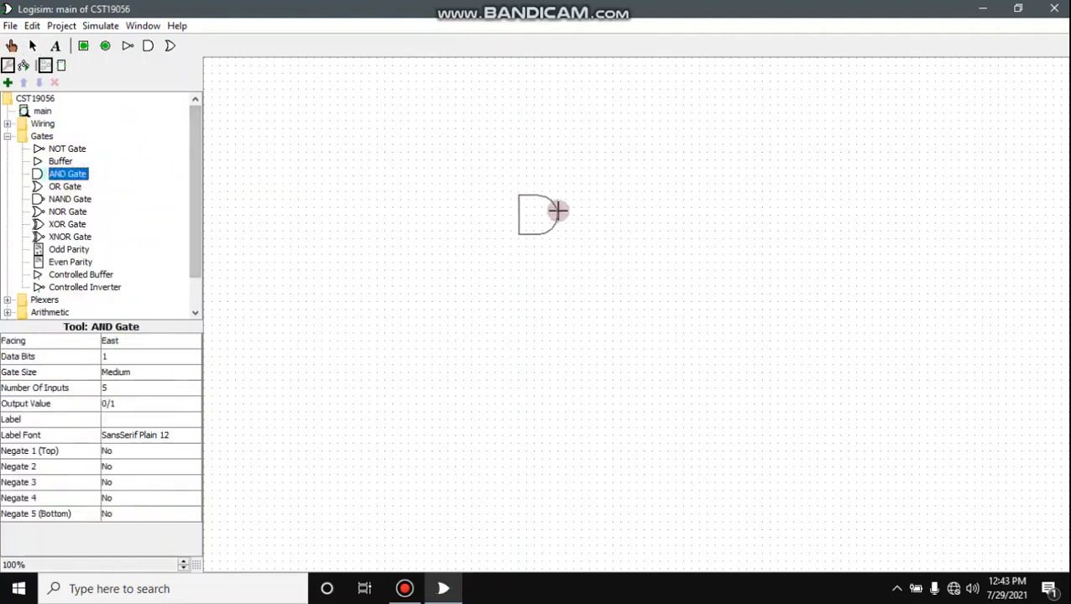
pyautogui.click(558, 210)
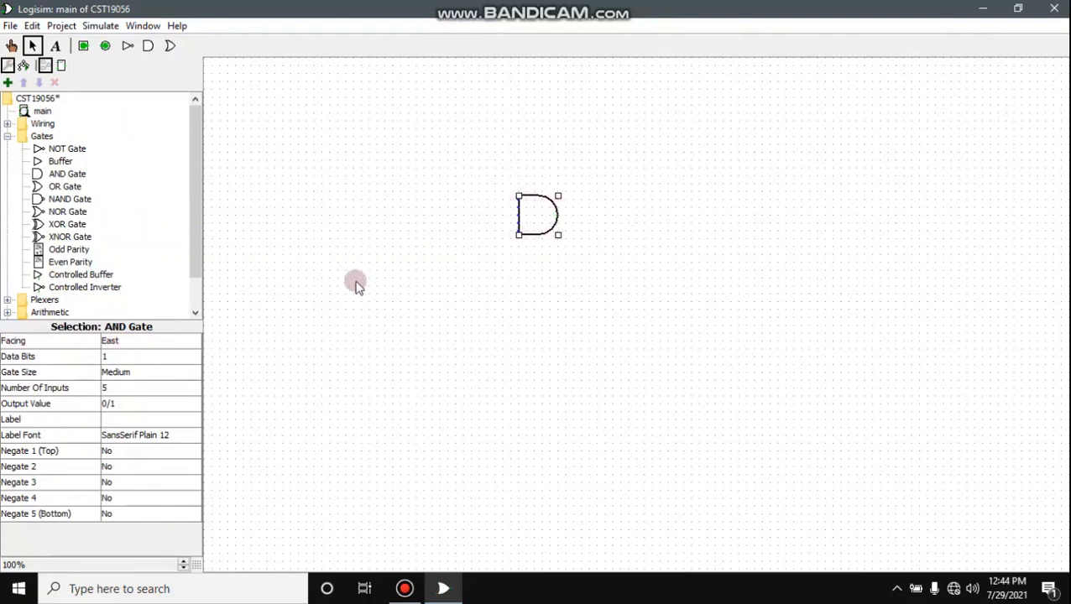
# Try the Narrow and Wide gate sizes on the AND gate, and return it to Medium.
pyautogui.click(120, 375)
pyautogui.click(117, 387)
pyautogui.click(119, 373)
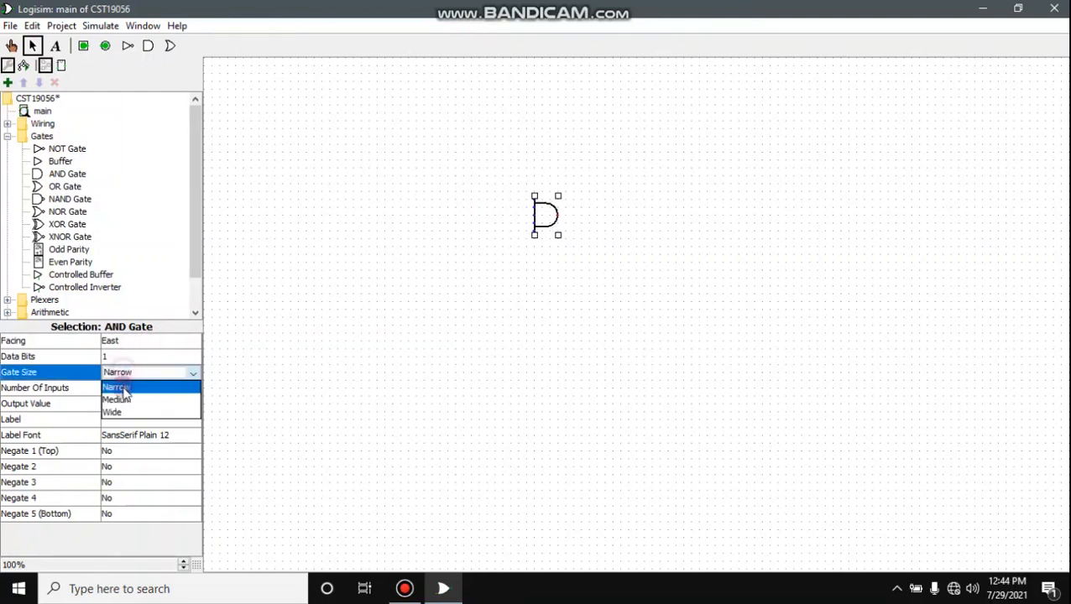
pyautogui.click(117, 400)
pyautogui.click(124, 372)
pyautogui.click(128, 412)
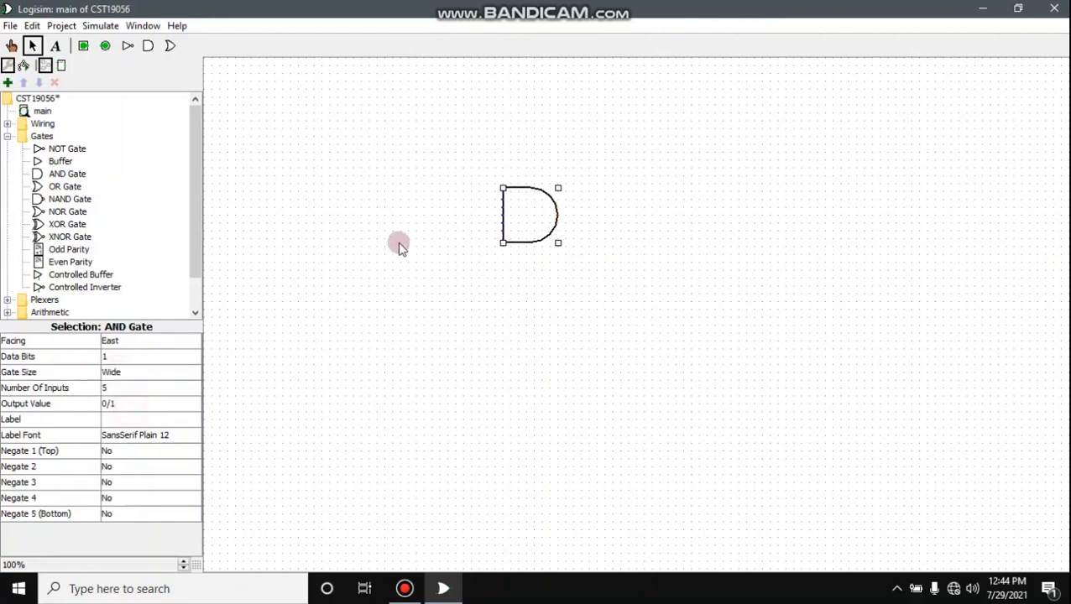
pyautogui.click(116, 372)
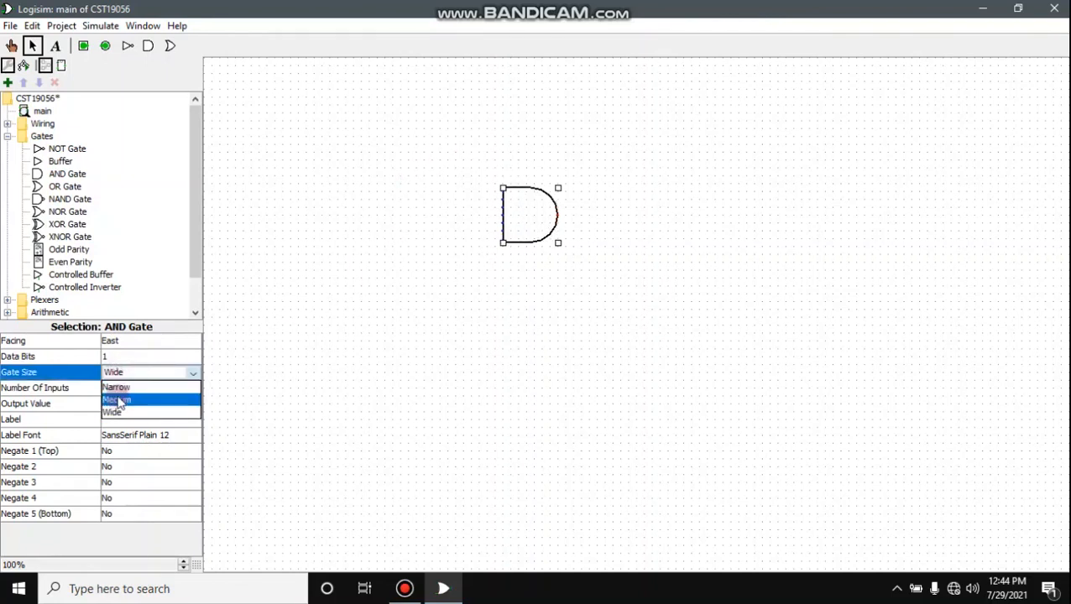
pyautogui.click(119, 401)
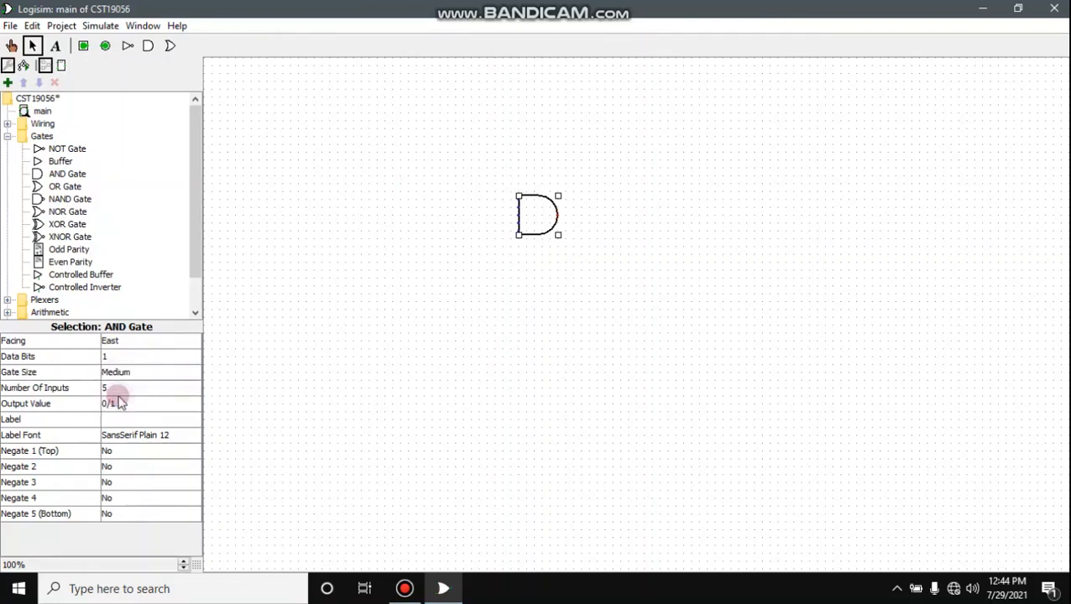
# Set the AND gate's number of inputs to 2.
pyautogui.click(104, 389)
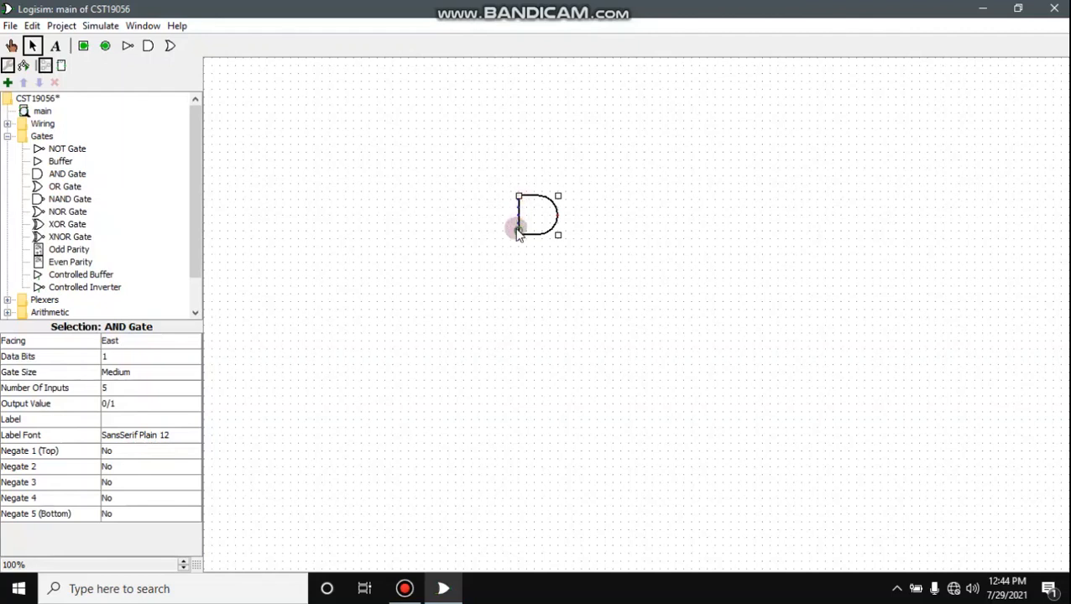
pyautogui.click(184, 390)
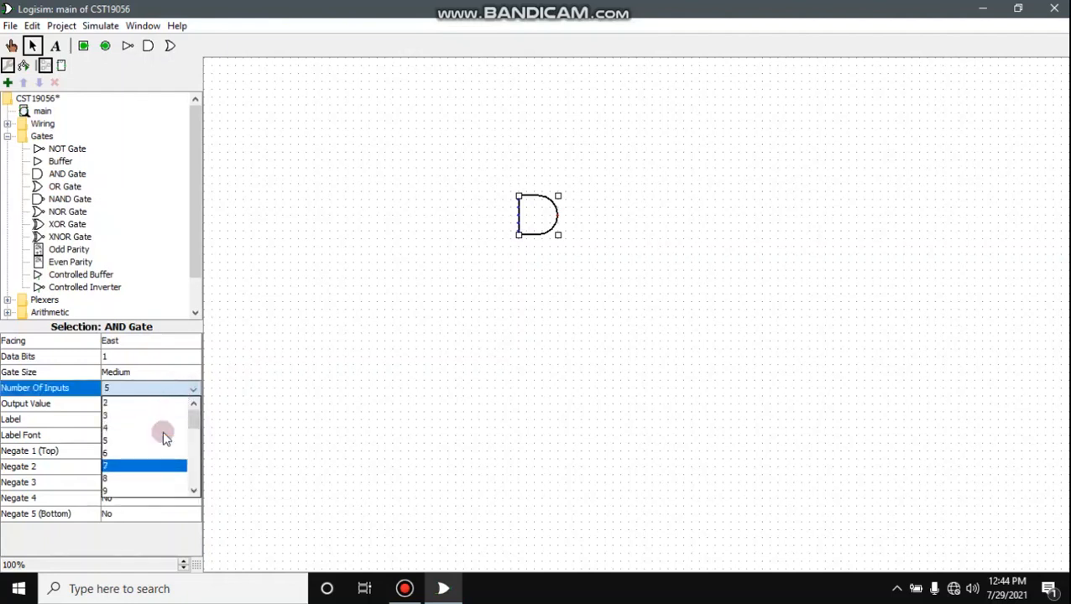
pyautogui.click(130, 404)
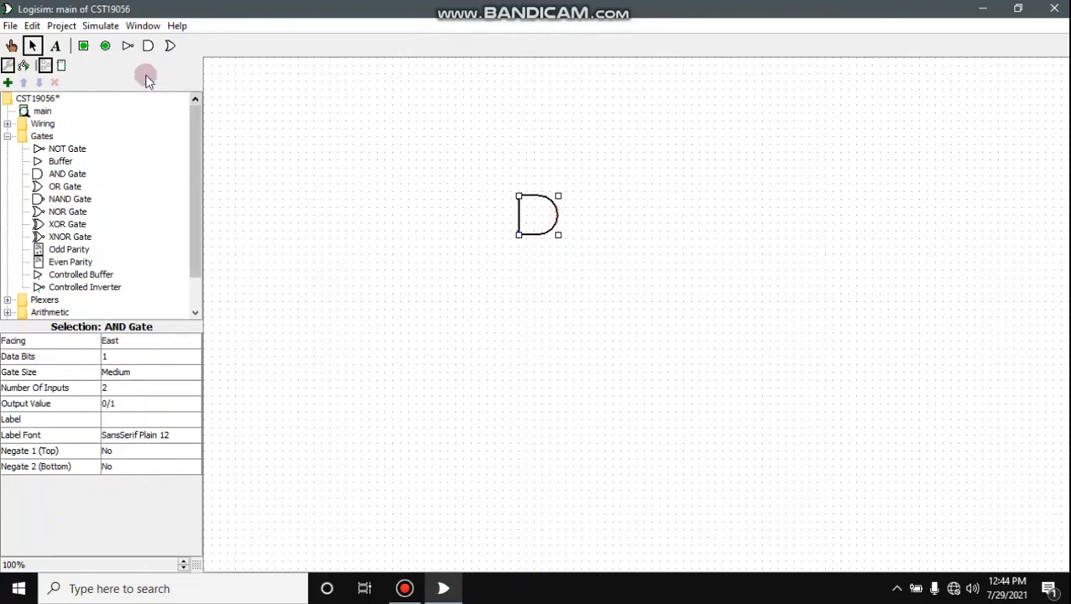
# Add two input pins stacked to the left of the AND gate and wire each one to a gate input.
pyautogui.click(83, 48)
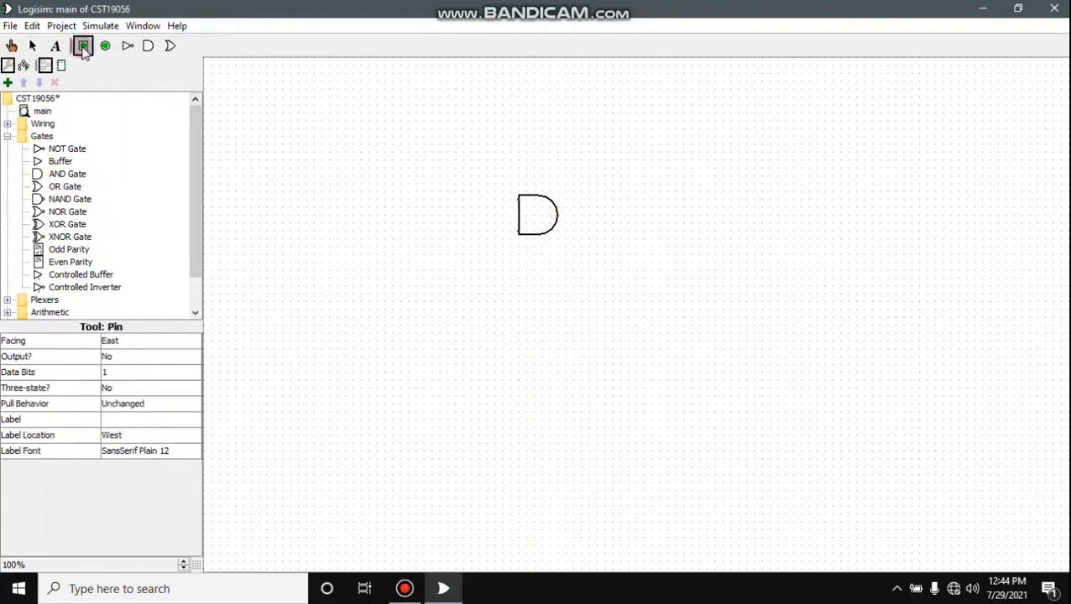
pyautogui.click(431, 201)
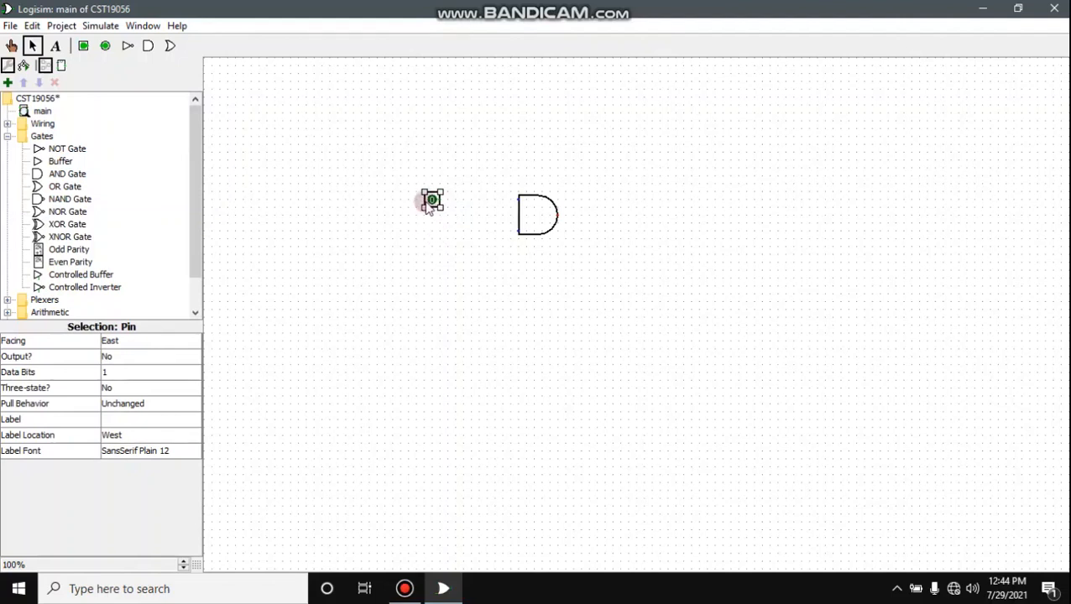
pyautogui.moveTo(428, 208); pyautogui.dragTo(430, 231)
pyautogui.moveTo(440, 202); pyautogui.dragTo(519, 201)
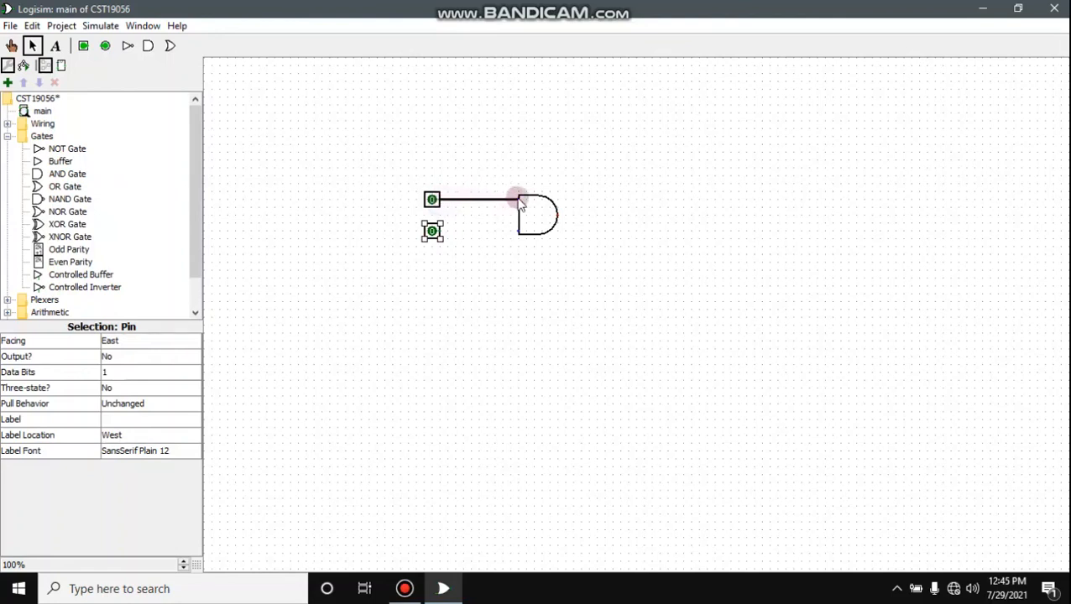
pyautogui.moveTo(441, 232); pyautogui.dragTo(519, 239)
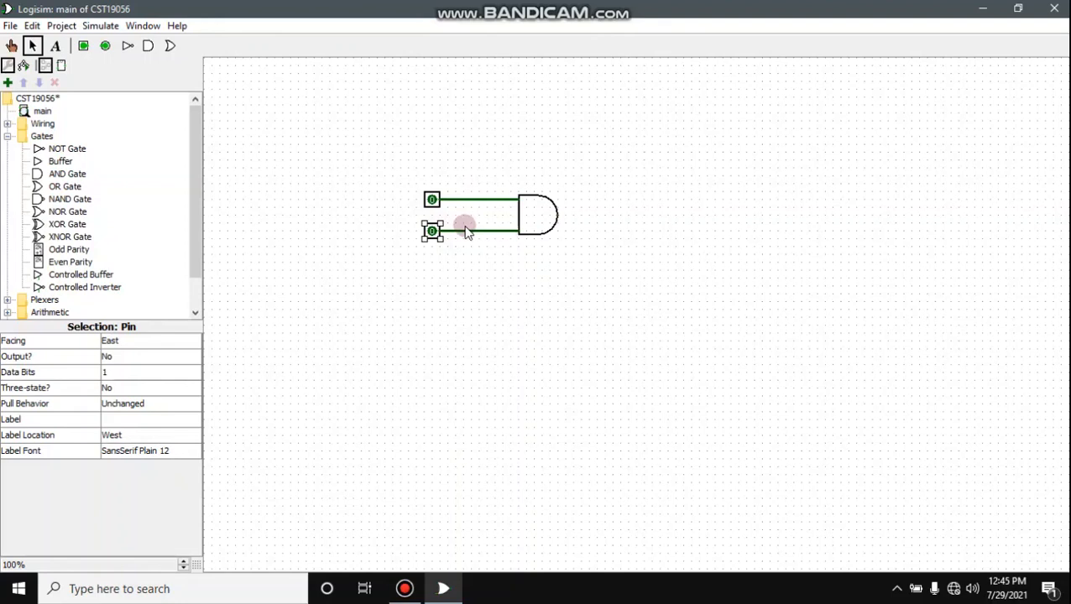
# Add an output pin to the right of the AND gate and wire the gate's output to it.
pyautogui.click(105, 46)
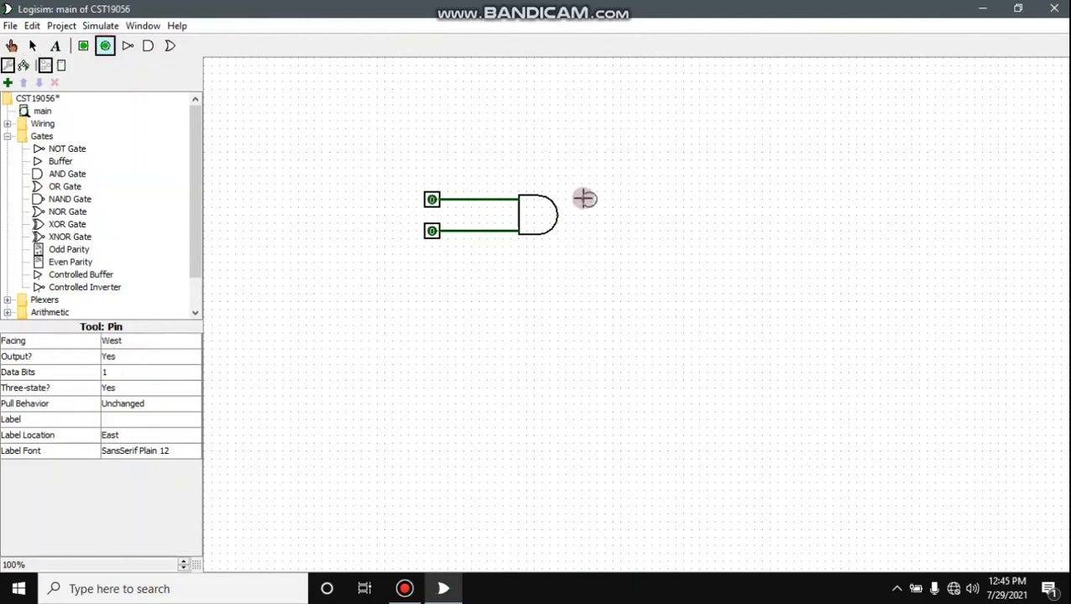
pyautogui.click(628, 216)
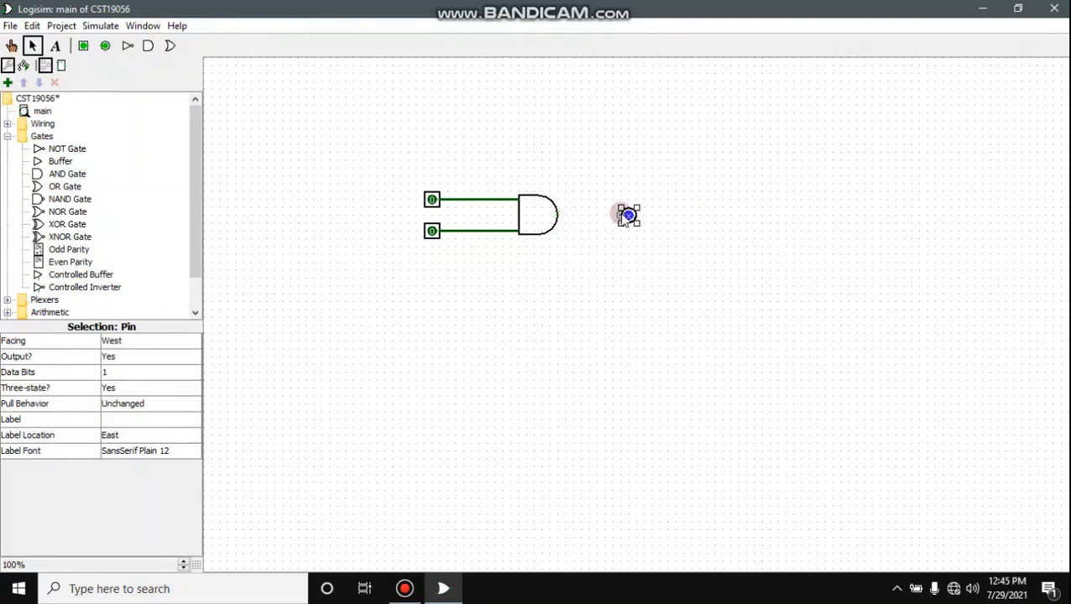
pyautogui.moveTo(557, 215); pyautogui.dragTo(628, 216)
# Label the upper input pin A and the lower input pin B.
pyautogui.click(432, 199)
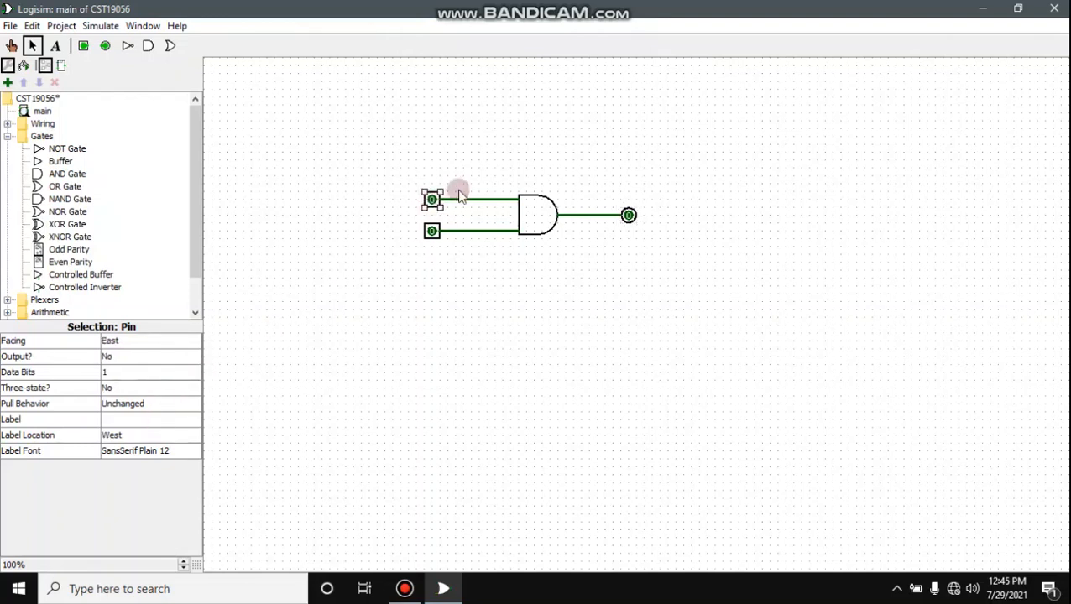
pyautogui.click(158, 417)
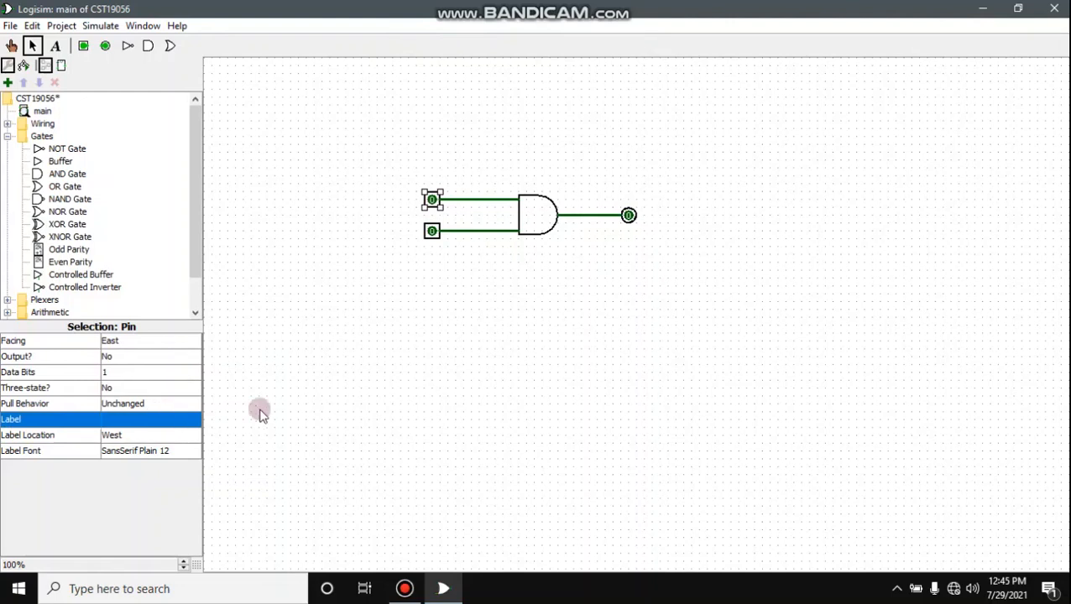
pyautogui.write('A')
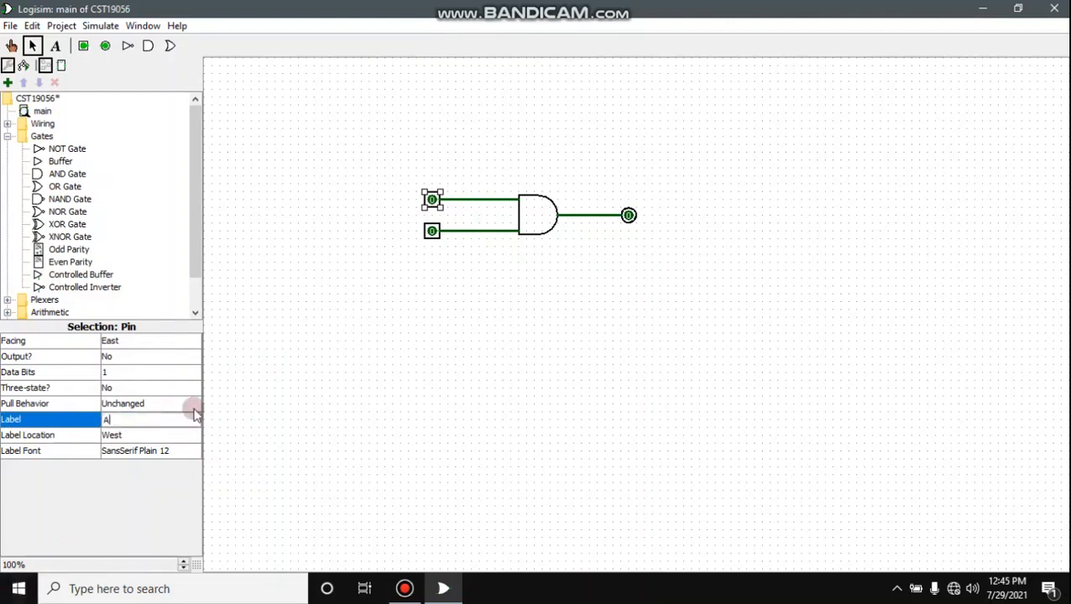
pyautogui.press('Return')
pyautogui.click(428, 231)
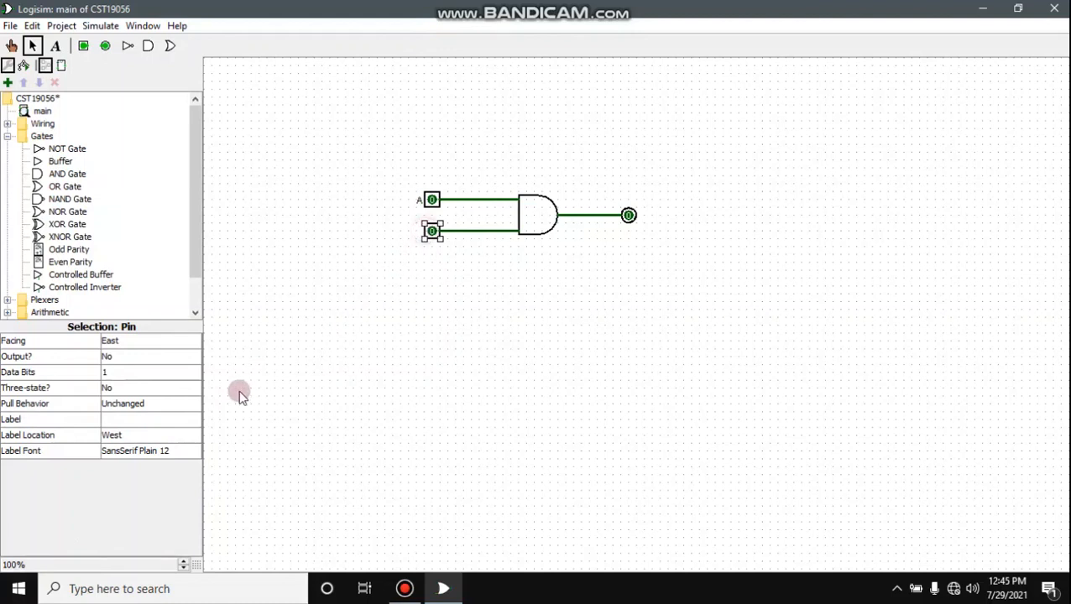
pyautogui.click(139, 420)
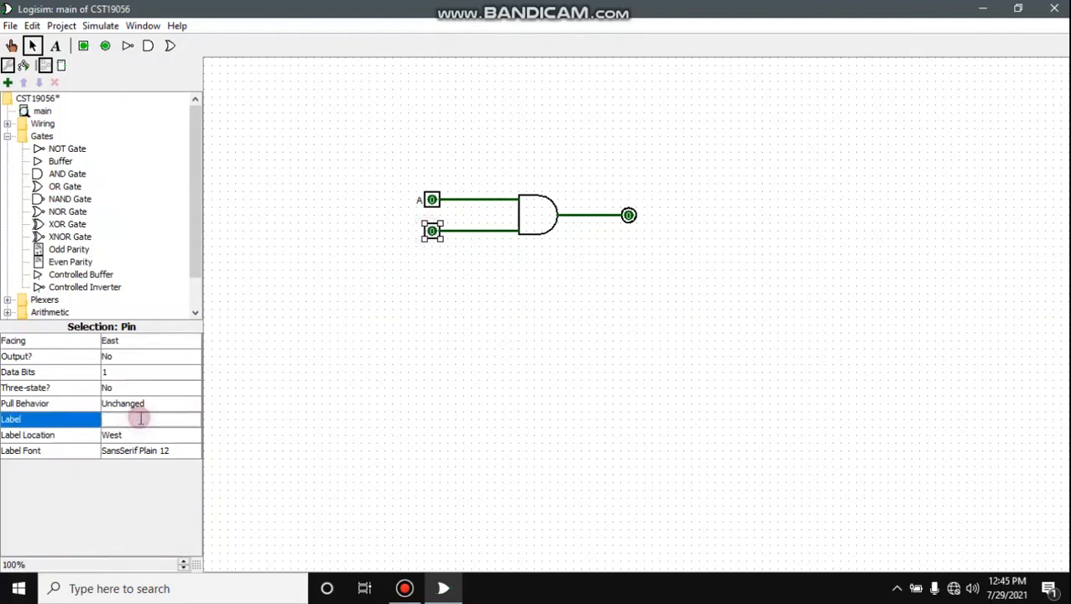
pyautogui.press('Return')
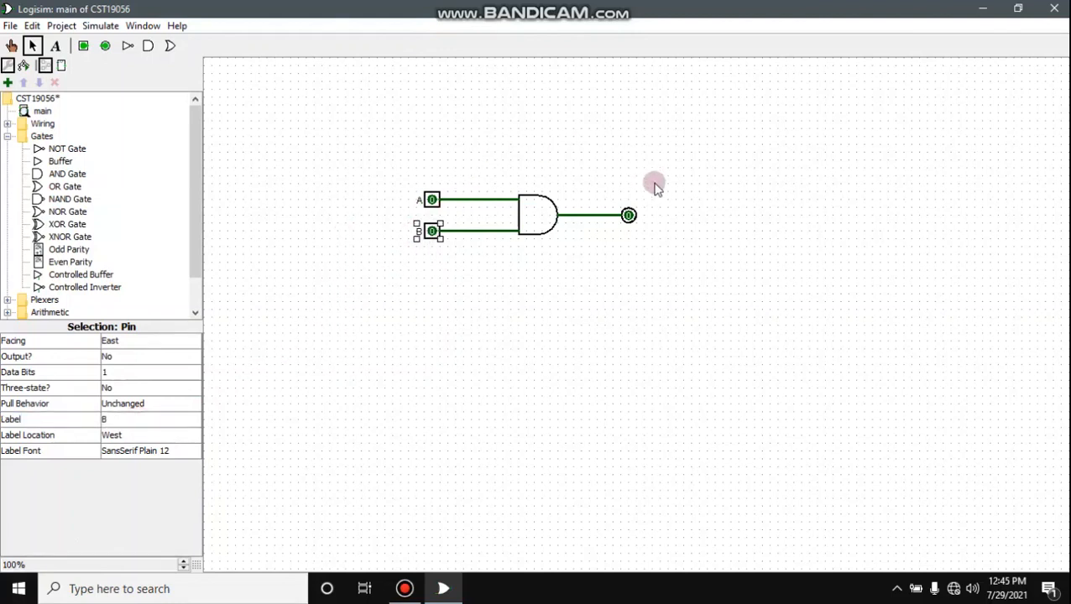
# Label the output pin F.
pyautogui.click(629, 216)
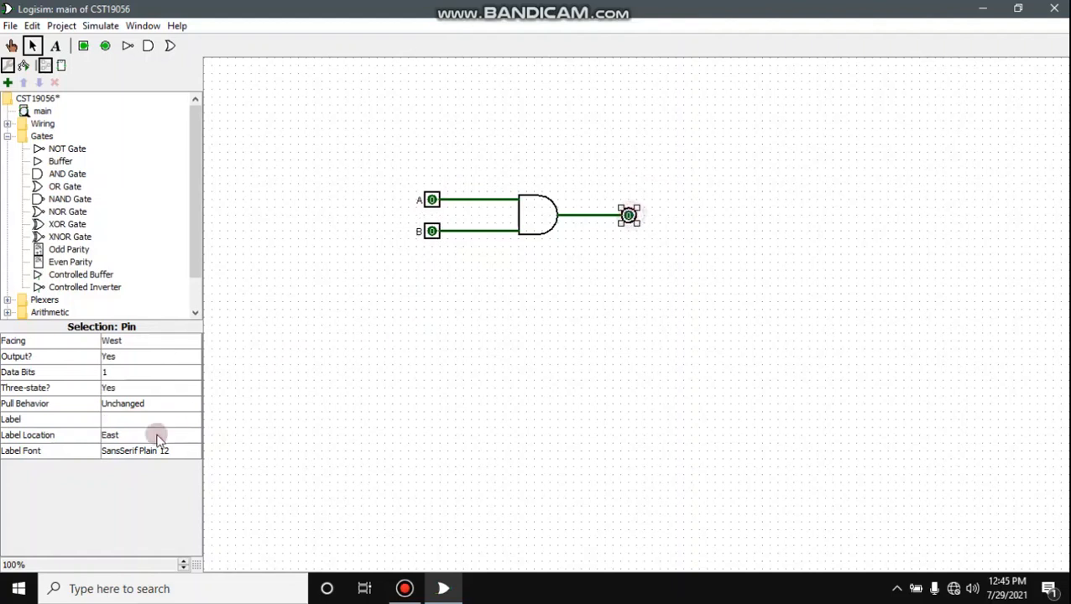
pyautogui.click(115, 420)
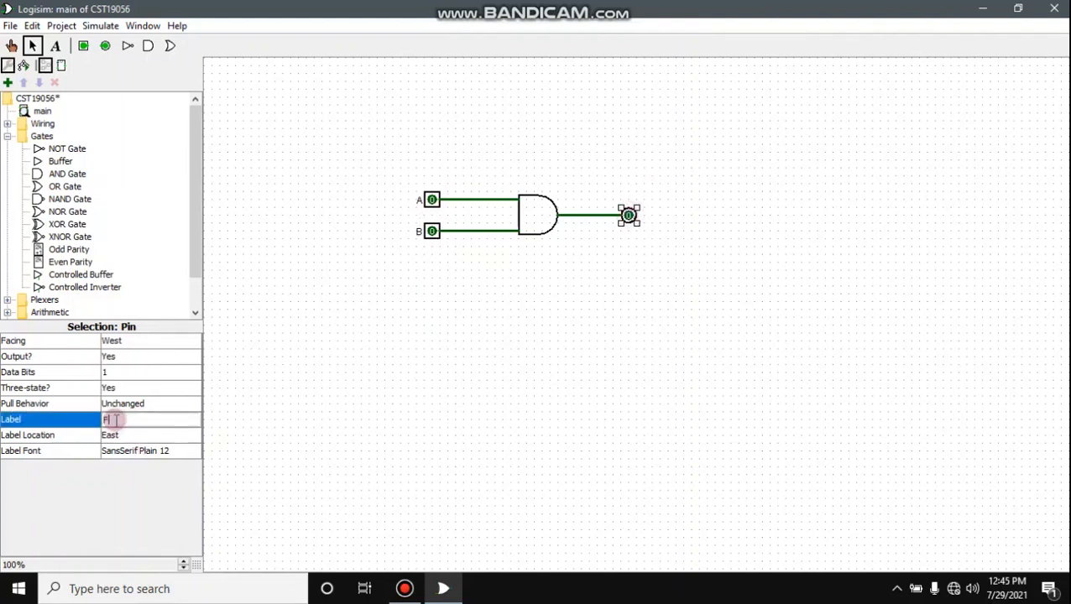
pyautogui.press('Return')
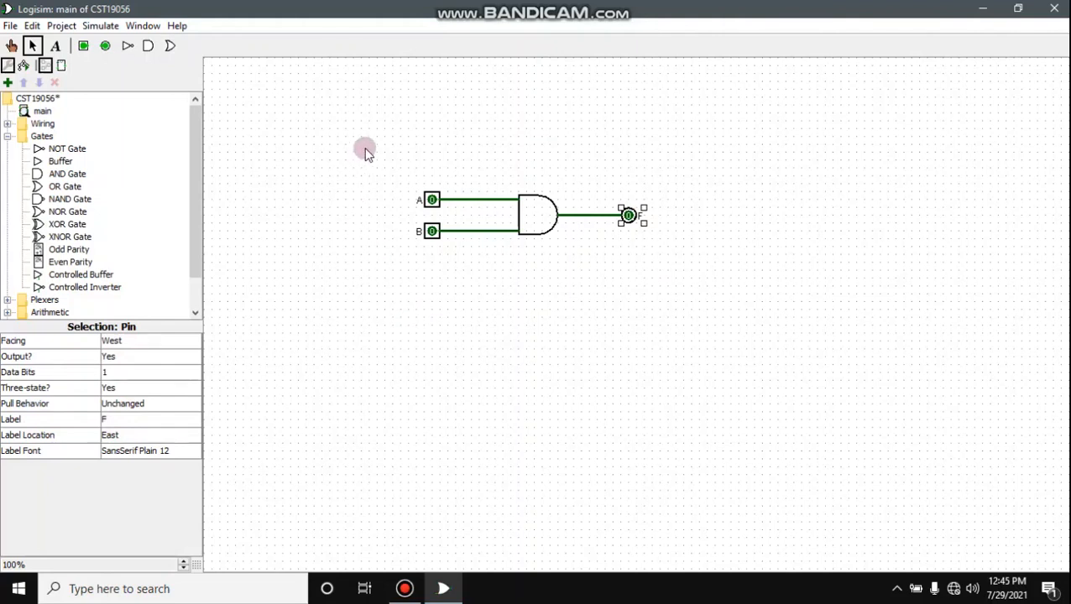
# Test the circuit by setting inputs A and B to 1, and switching A to 0 and back to 1.
pyautogui.click(11, 46)
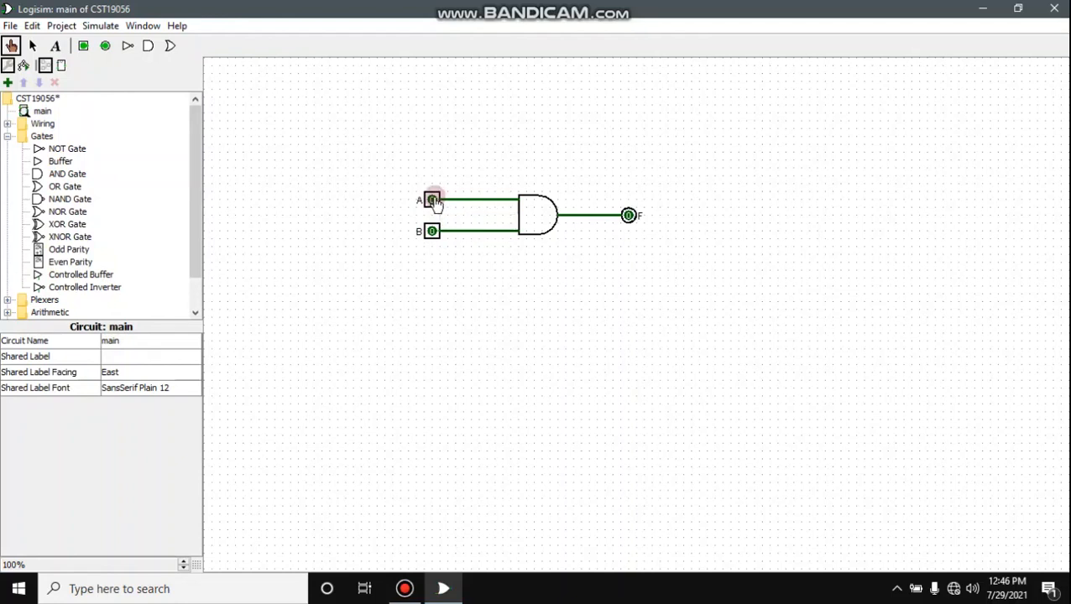
pyautogui.click(432, 201)
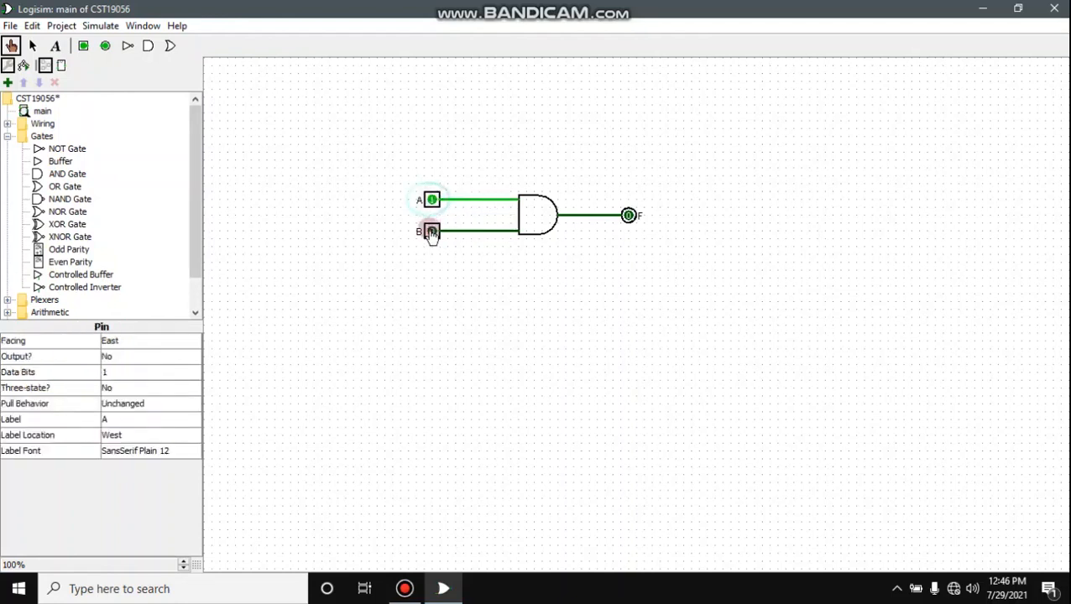
pyautogui.click(431, 232)
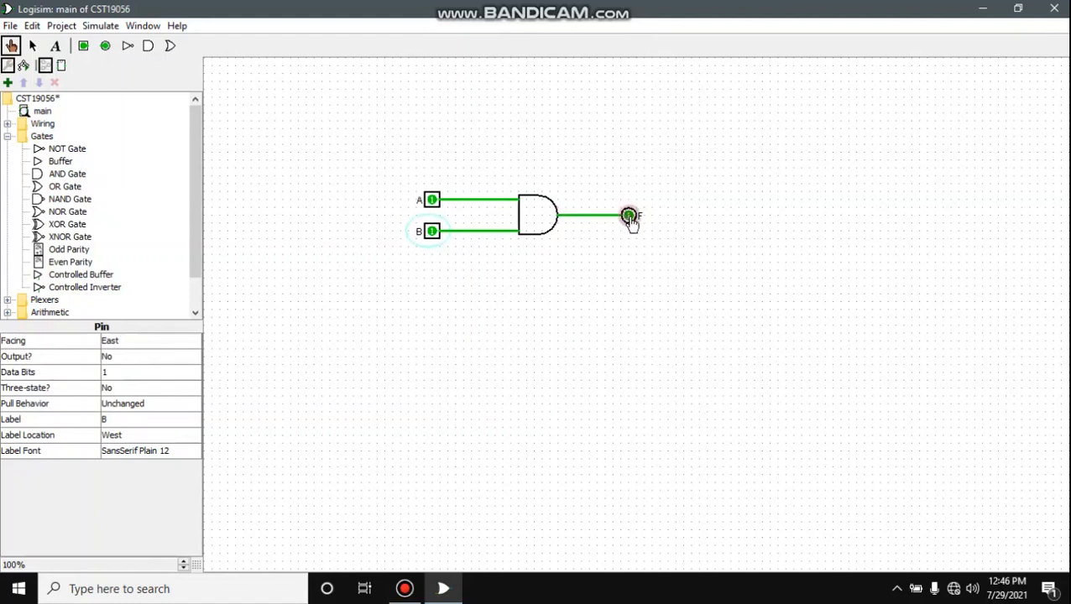
pyautogui.click(432, 200)
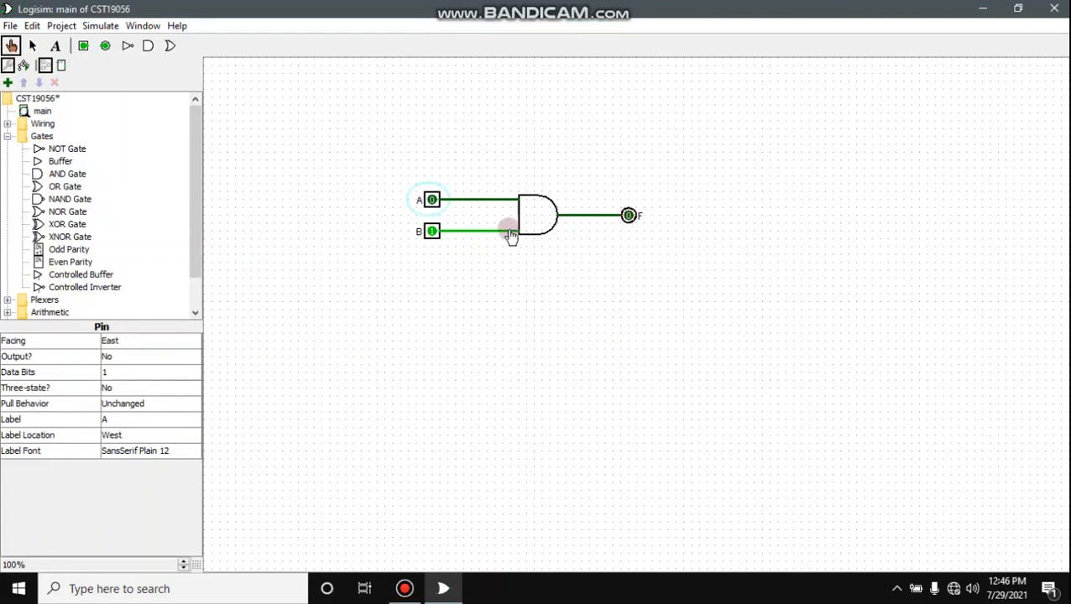
pyautogui.click(432, 201)
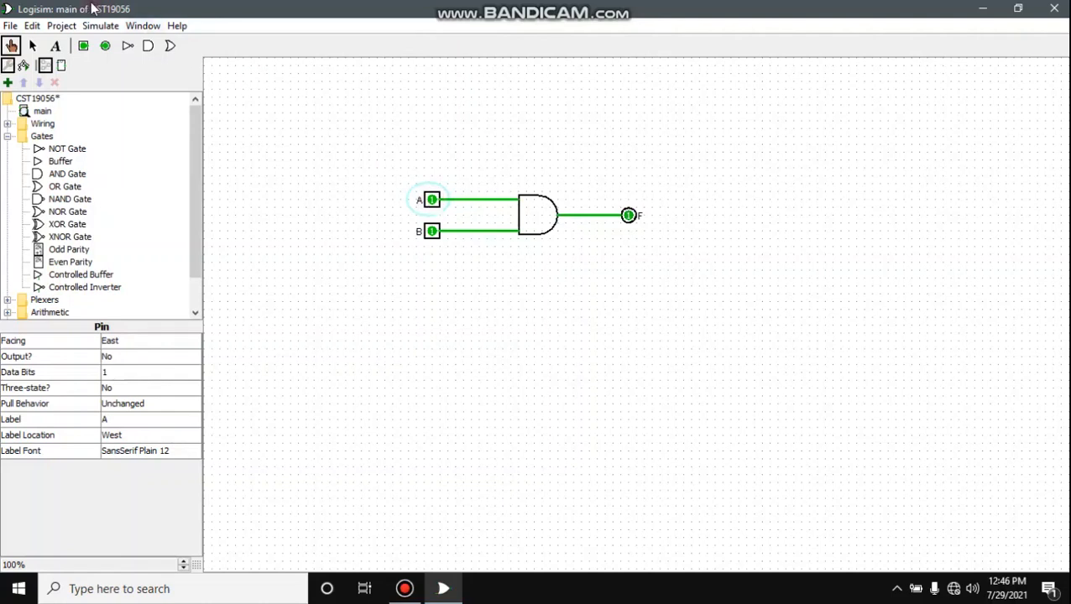
# Run Analyze Circuit, move the analysis window clear of the schematic and view the circuit's list of inputs.
pyautogui.click(63, 26)
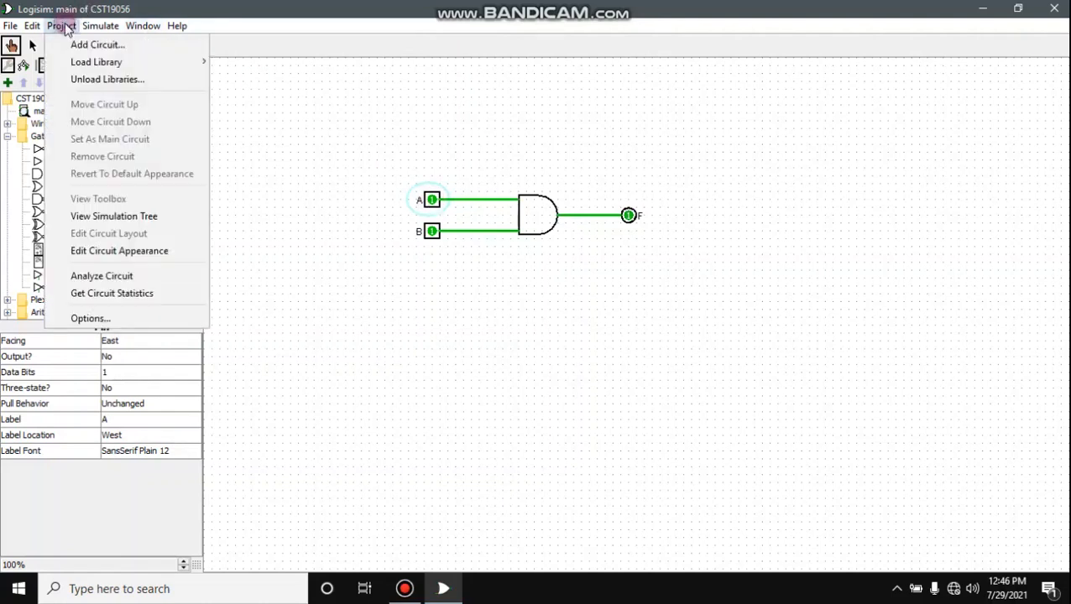
pyautogui.click(137, 279)
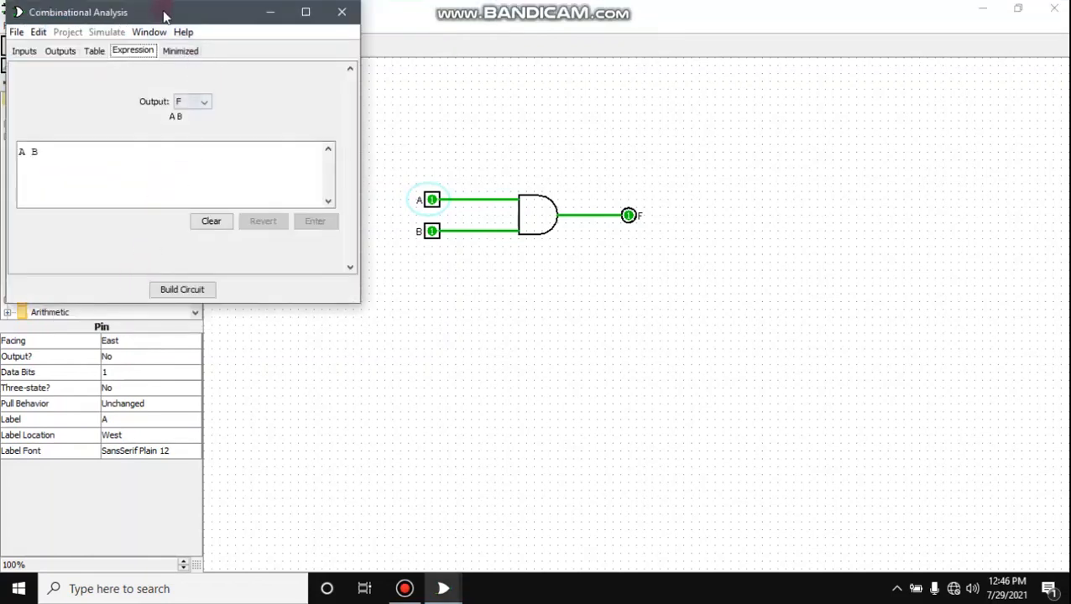
pyautogui.moveTo(165, 16); pyautogui.dragTo(821, 118)
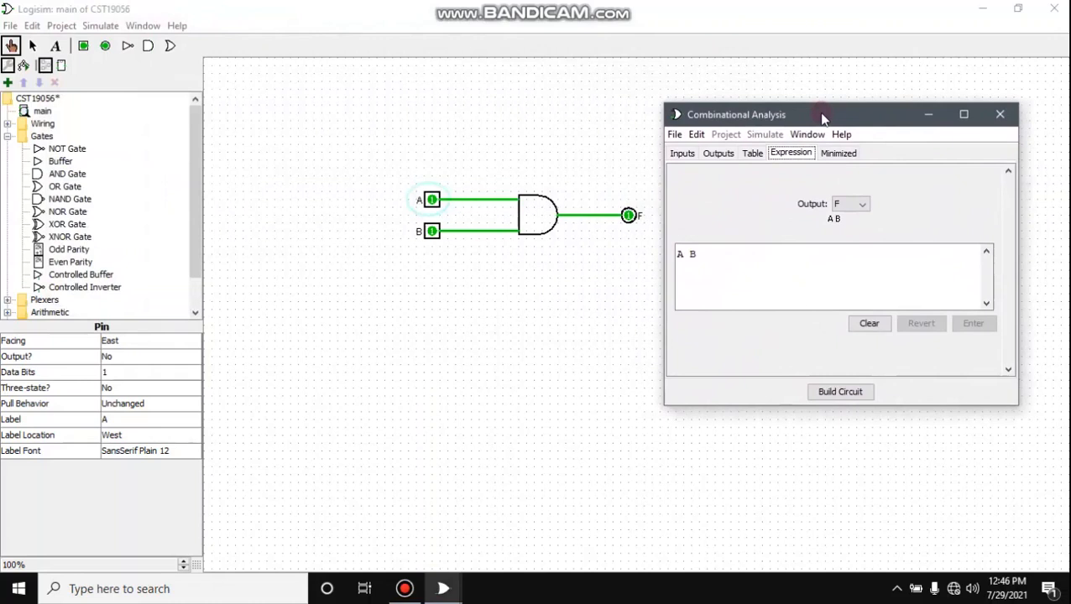
pyautogui.click(682, 154)
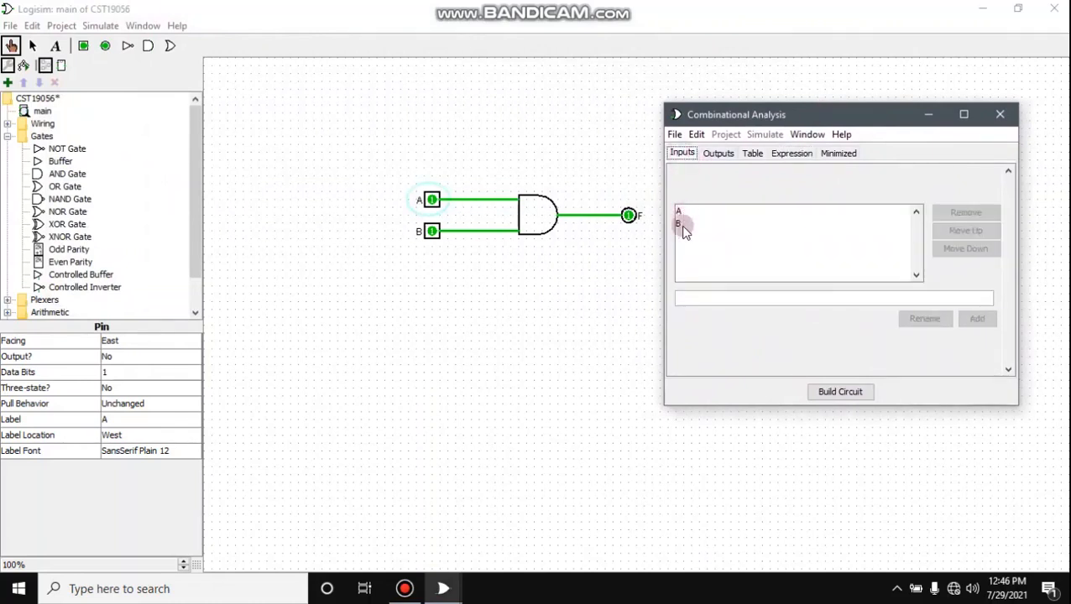
# View the analysed circuit's outputs, truth table and Boolean expression, and close the Combinational Analysis window.
pyautogui.click(716, 154)
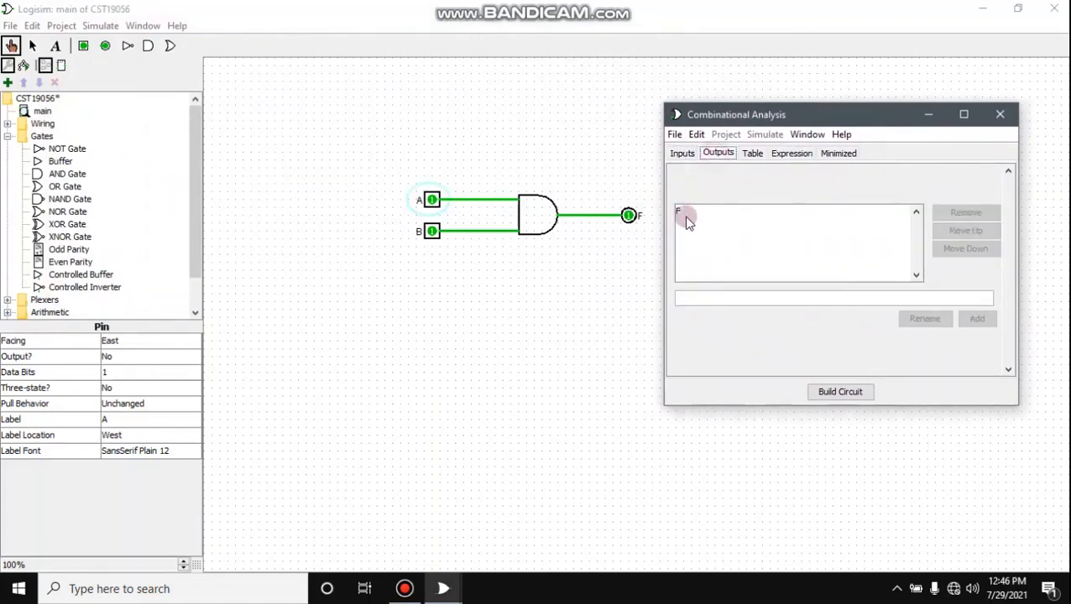
pyautogui.click(753, 155)
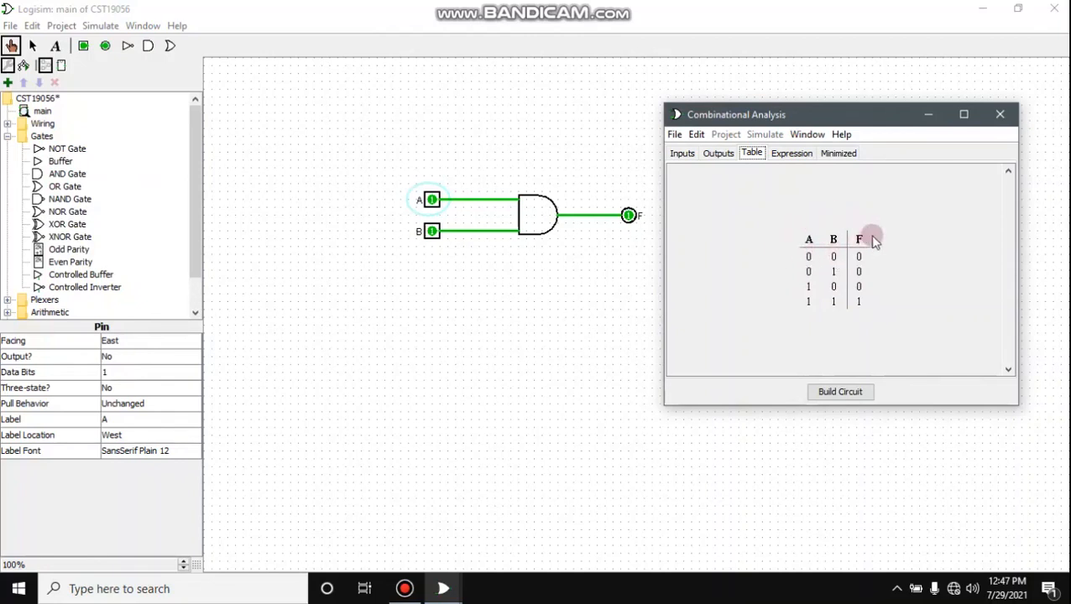
pyautogui.click(789, 159)
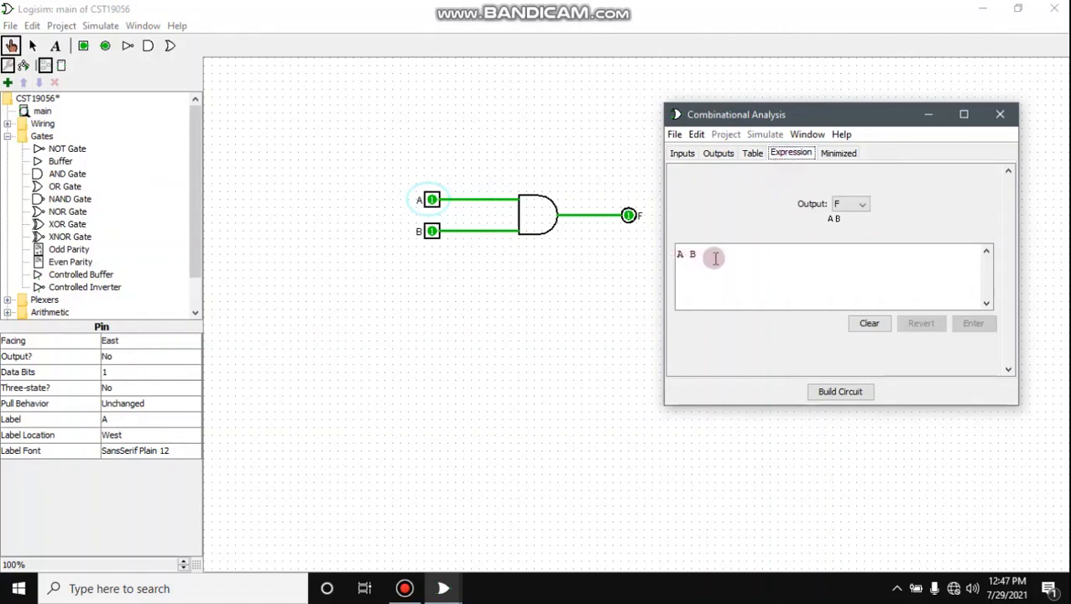
pyautogui.click(1000, 115)
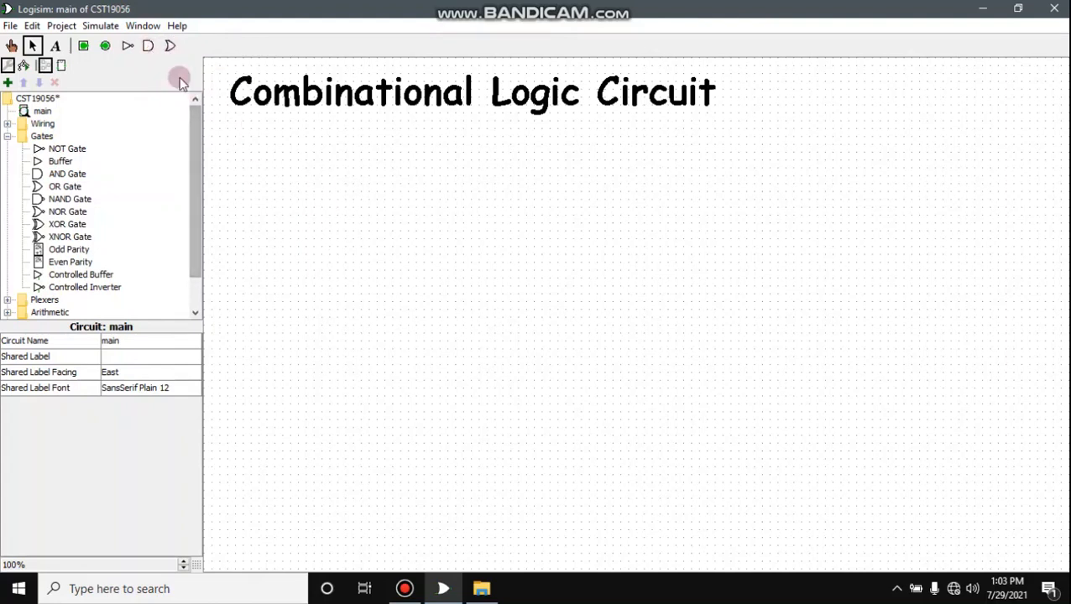
# Place an AND gate below the Combinational Logic Circuit title and put a duplicate of it directly underneath.
pyautogui.click(147, 50)
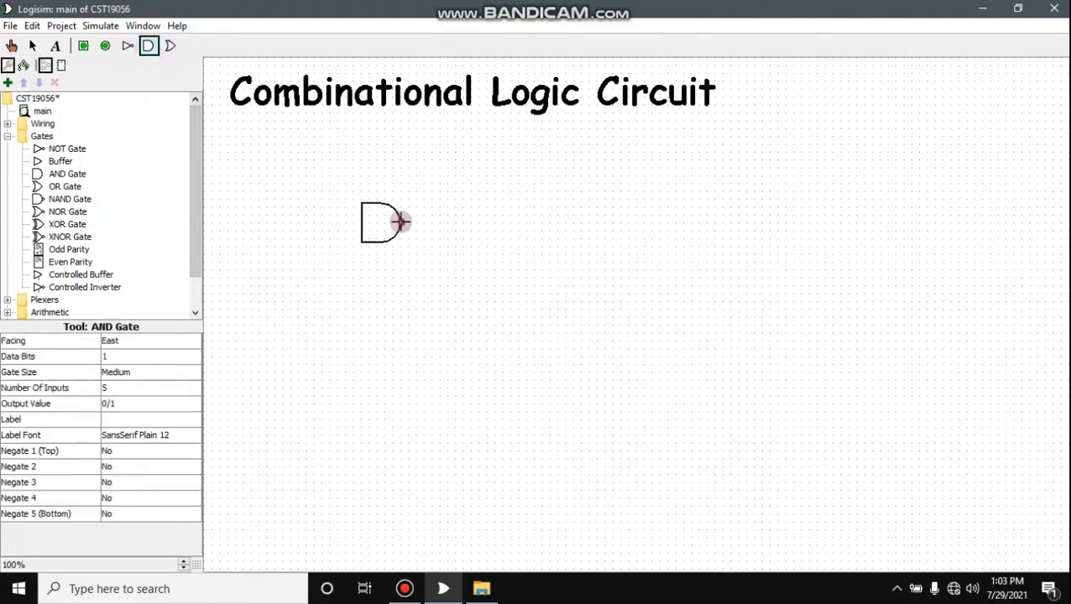
pyautogui.click(400, 223)
pyautogui.hotkey('ctrl', 'd')
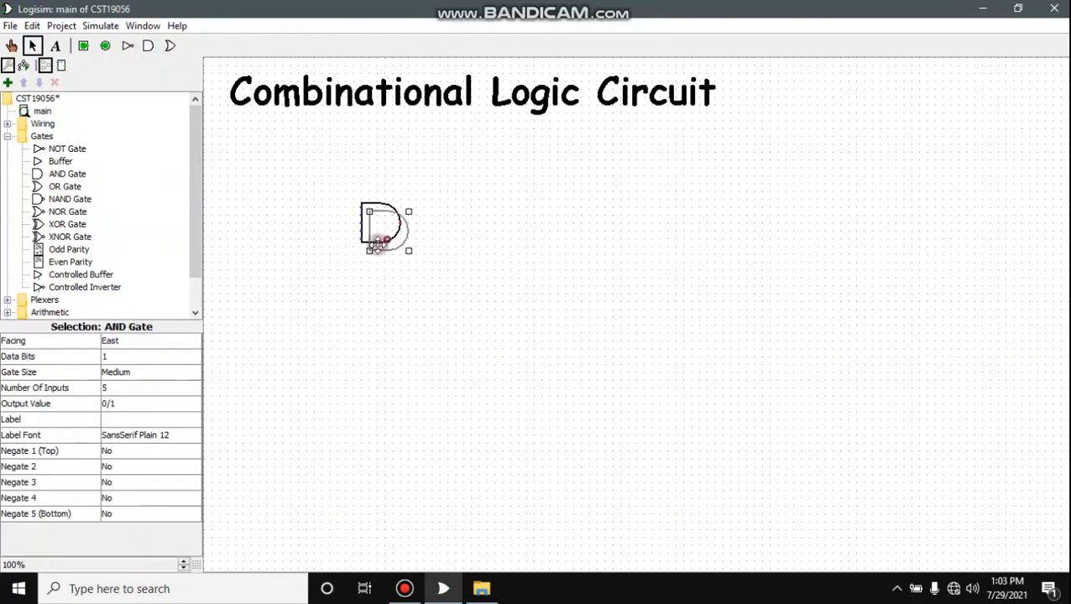
pyautogui.moveTo(378, 244); pyautogui.dragTo(377, 304)
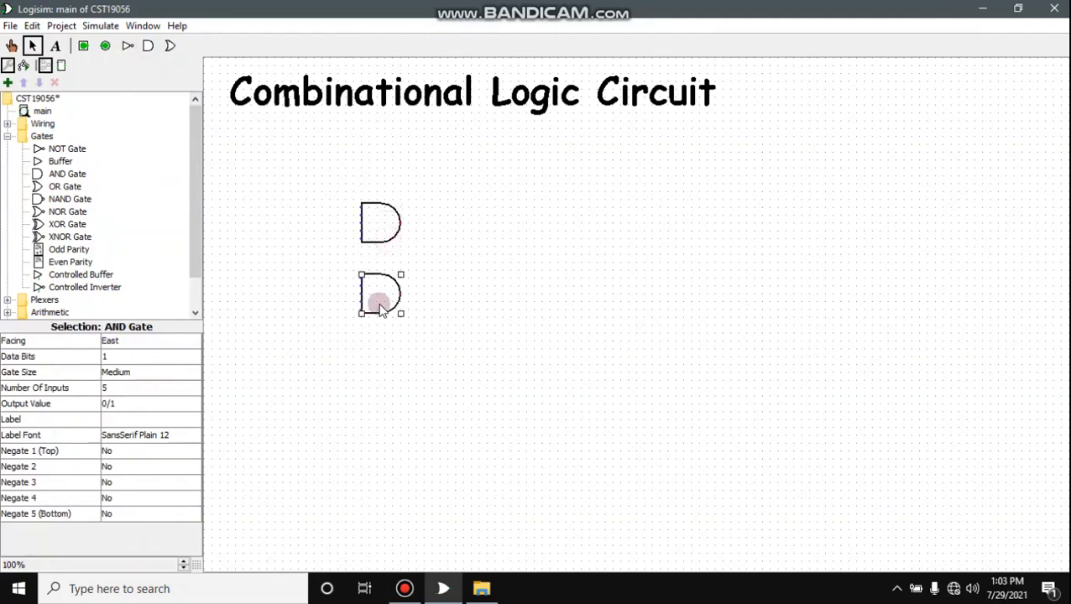
# Set the number of inputs of both AND gates to 2 and move the gates further apart vertically.
pyautogui.moveTo(321, 172); pyautogui.dragTo(479, 401)
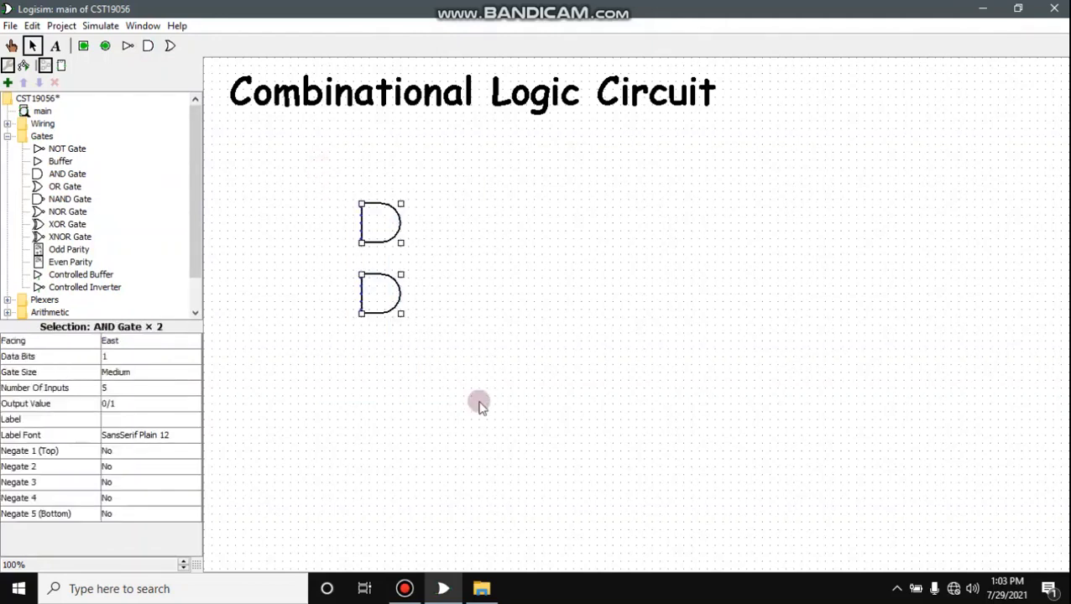
pyautogui.click(179, 386)
pyautogui.scroll(1, 161, 438)
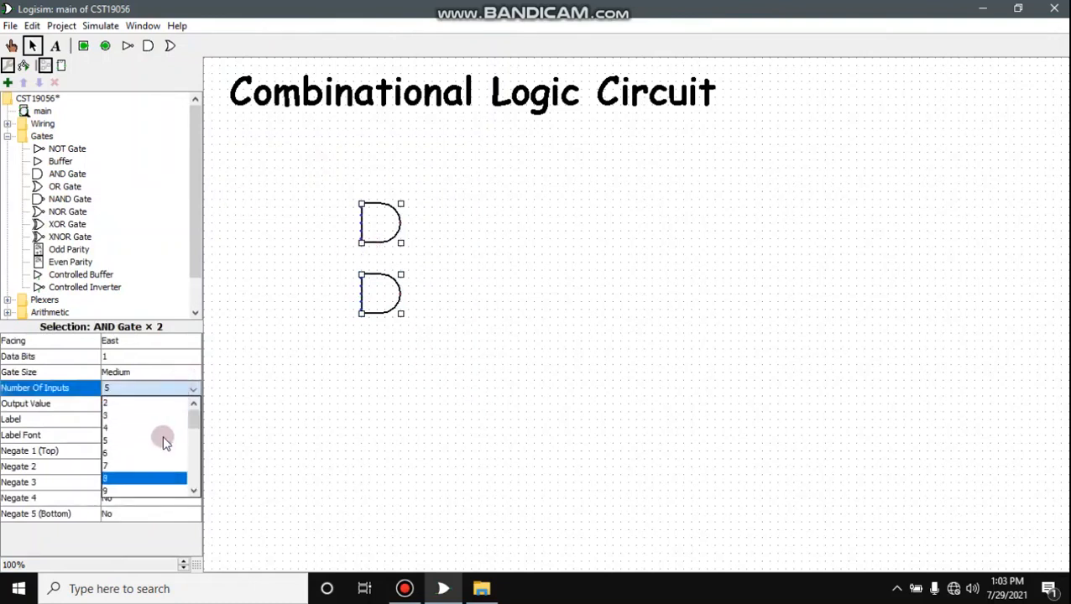
pyautogui.click(170, 404)
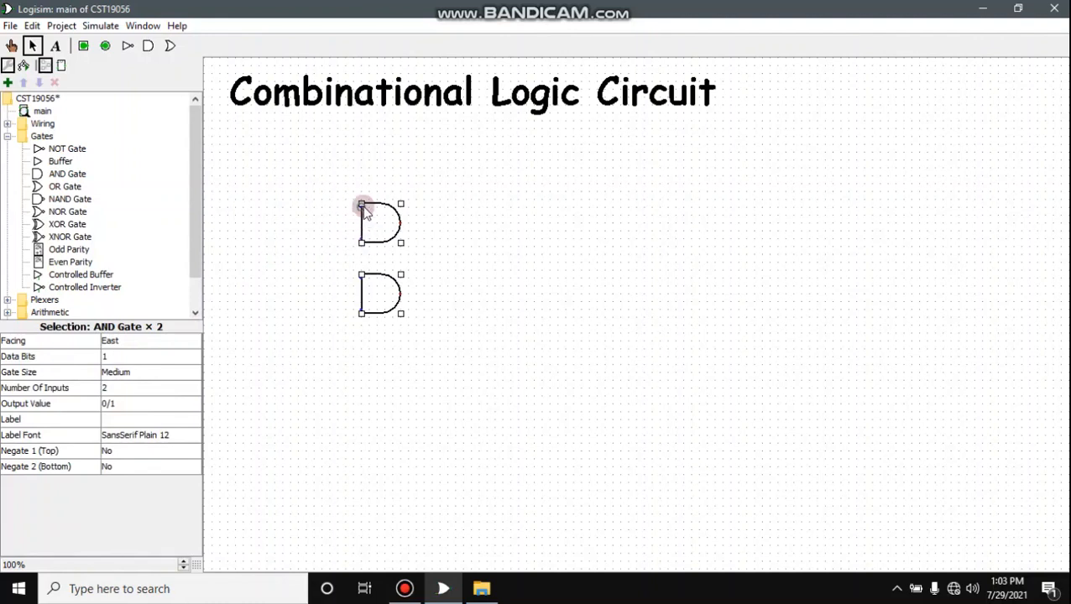
pyautogui.moveTo(370, 291); pyautogui.dragTo(374, 347)
pyautogui.click(410, 308)
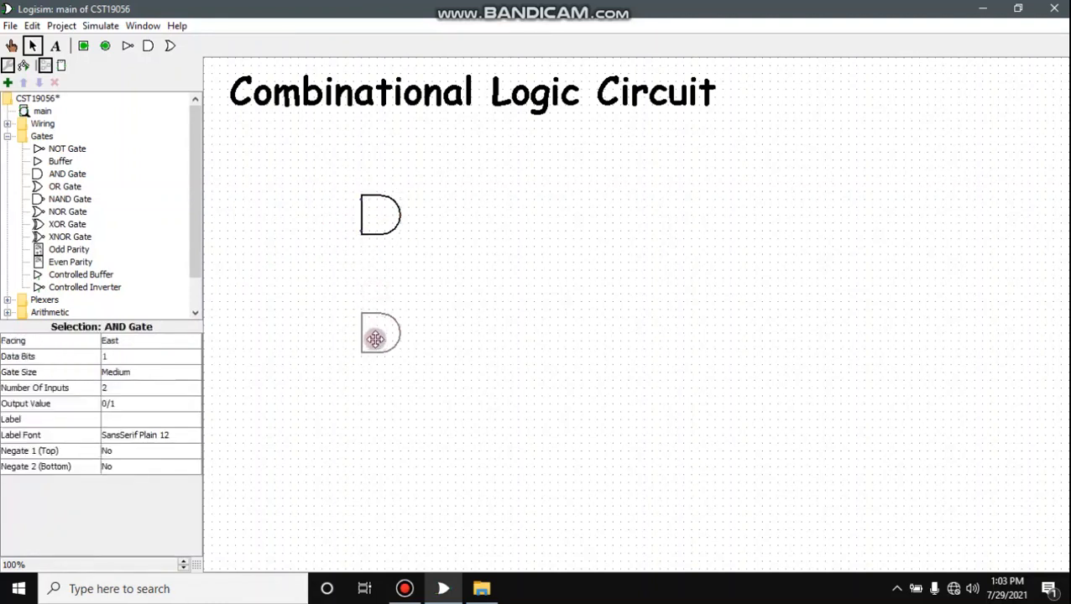
# Place a NOT gate before the upper AND gate's lower input and a duplicate before the lower AND gate's upper input.
pyautogui.click(127, 48)
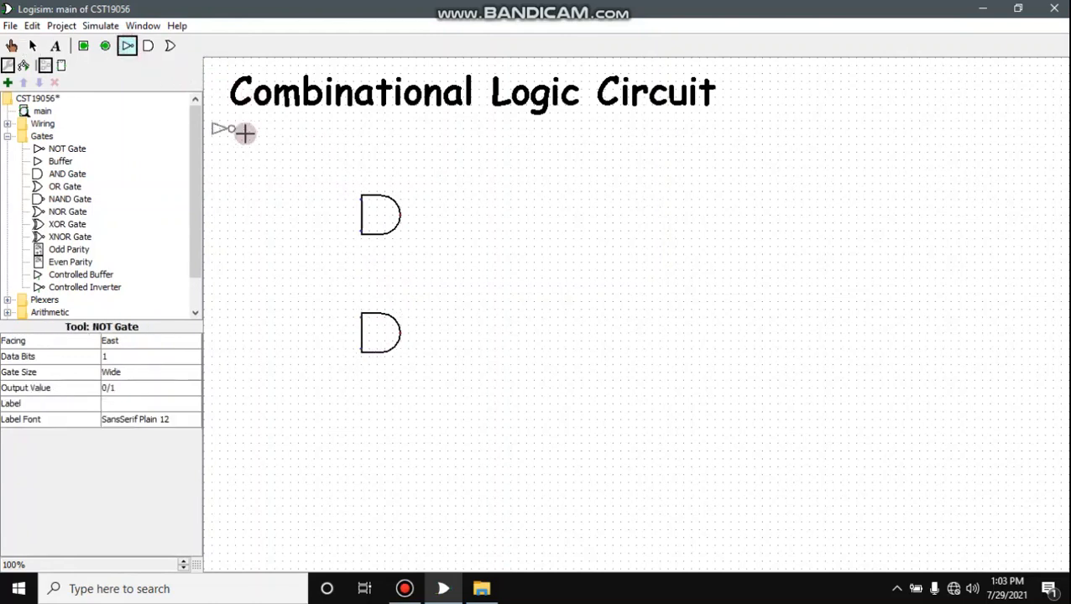
pyautogui.click(322, 232)
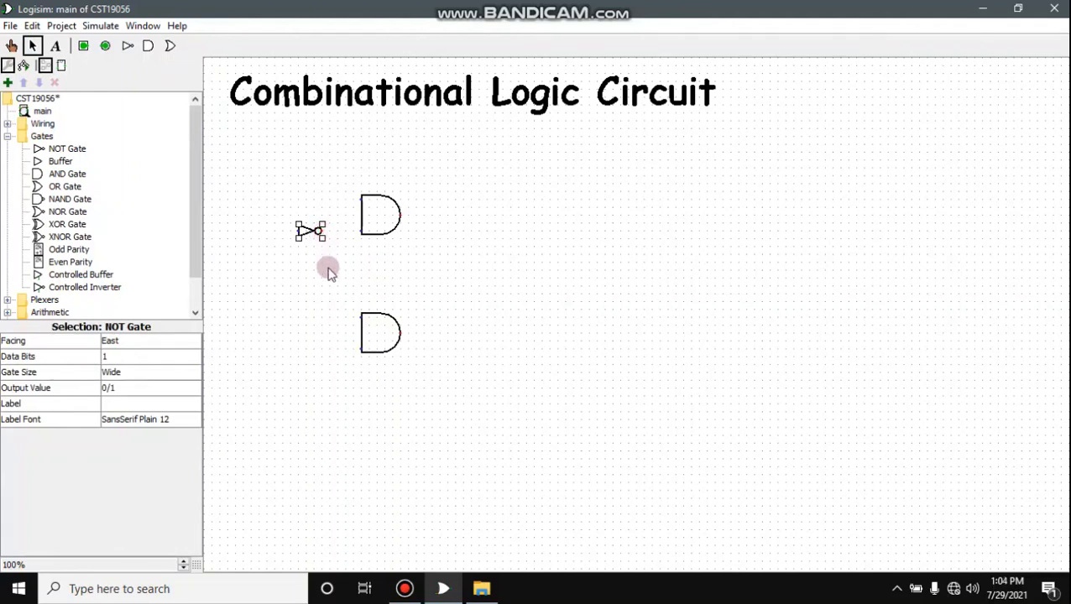
pyautogui.hotkey('ctrl', 'd')
pyautogui.moveTo(318, 242); pyautogui.dragTo(307, 317)
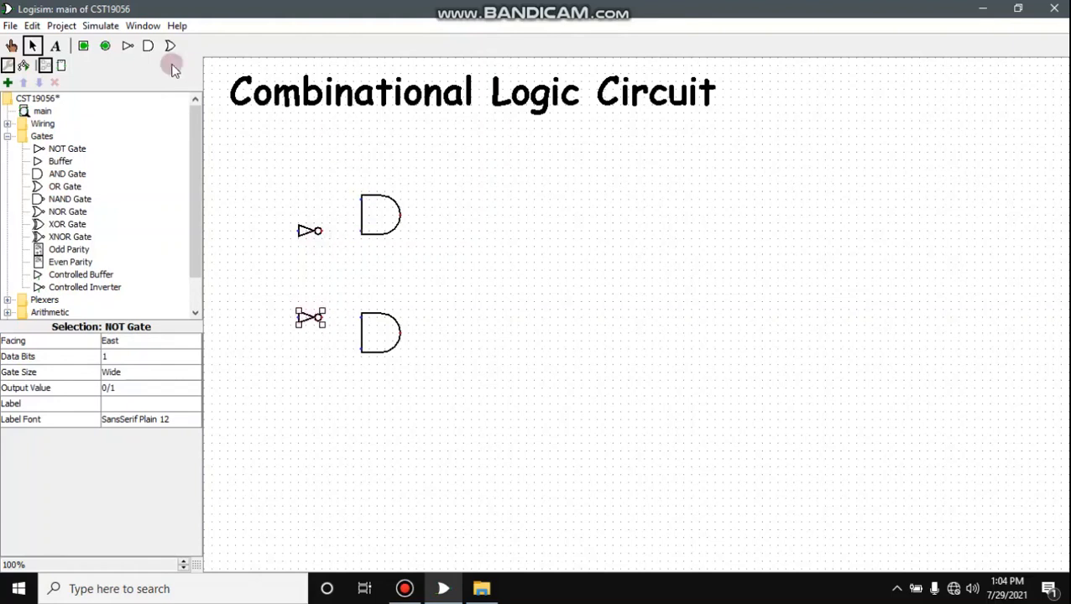
# Place an input pin level with the upper AND gate's upper input and a duplicate pin below it, level with the upper NOT gate.
pyautogui.click(83, 47)
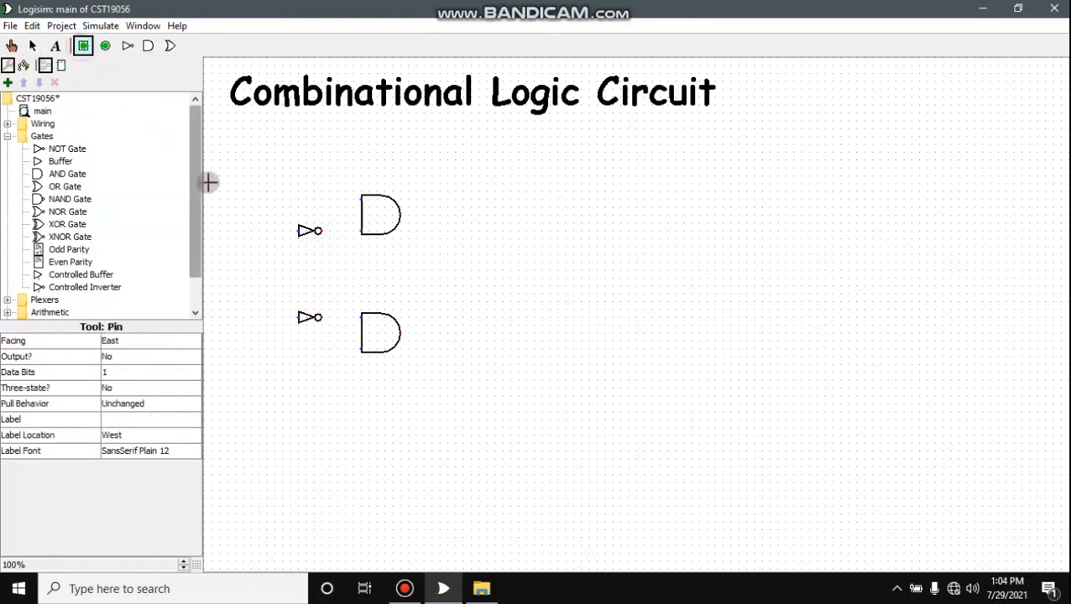
pyautogui.click(257, 200)
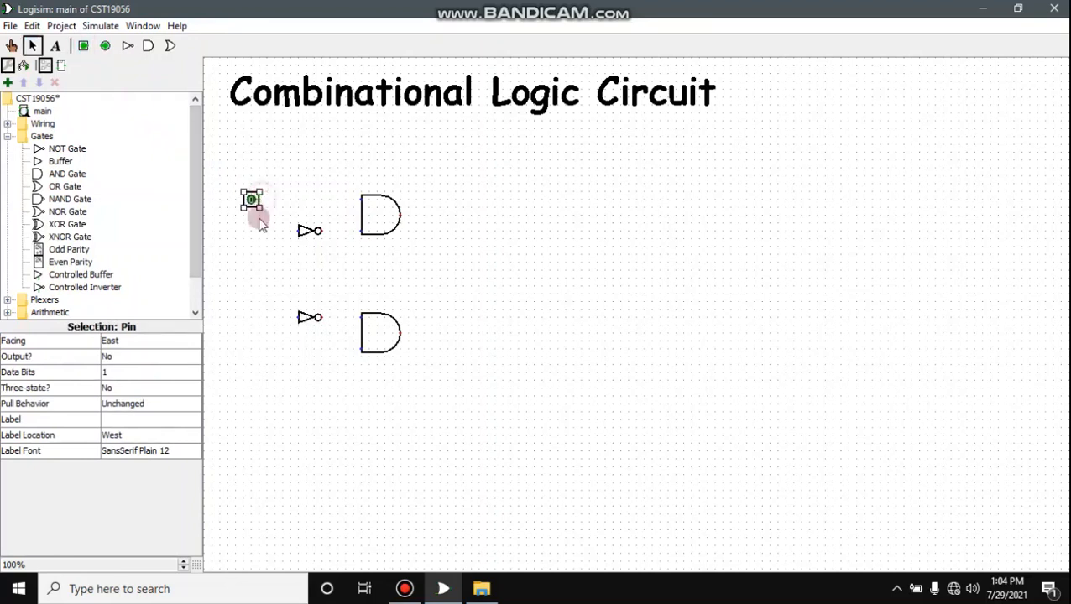
pyautogui.hotkey('ctrl', 'd')
pyautogui.moveTo(255, 210); pyautogui.dragTo(245, 225)
# Wire the upper pin directly to the upper AND gate and the lower pin through the NOT gate to its other input.
pyautogui.moveTo(258, 200); pyautogui.dragTo(361, 200)
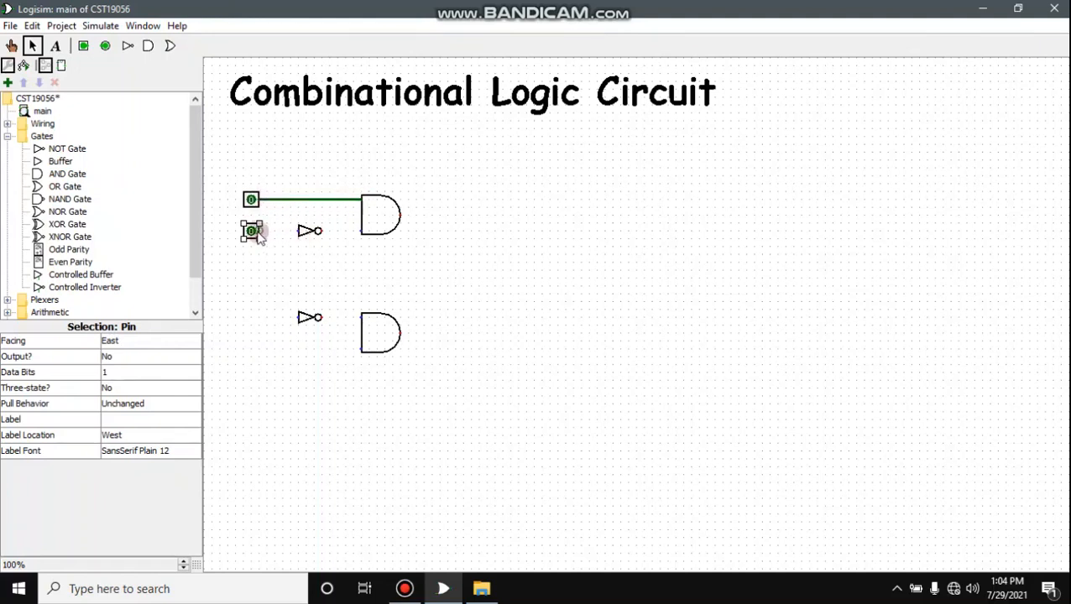
pyautogui.moveTo(260, 231); pyautogui.dragTo(301, 232)
pyautogui.moveTo(322, 231); pyautogui.dragTo(361, 232)
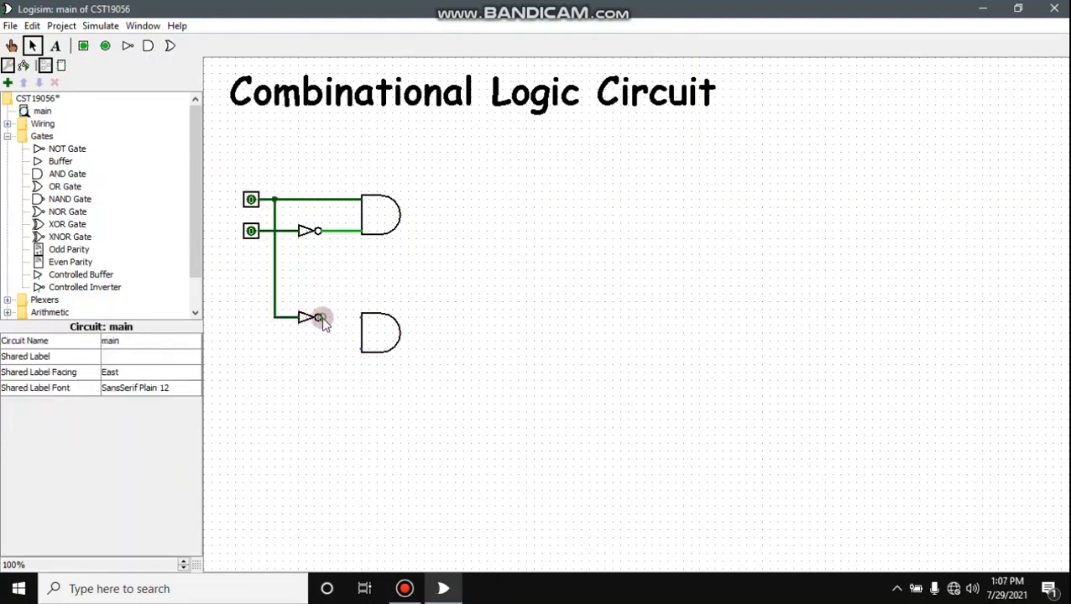
# Wire the lower NOT gate to the lower AND gate's upper input, and branch the lower pin's wire to its lower input.
pyautogui.moveTo(318, 318); pyautogui.dragTo(361, 318)
pyautogui.moveTo(266, 232)
pyautogui.mouseDown()
pyautogui.moveTo(263, 339)
pyautogui.moveTo(363, 354)
pyautogui.mouseUp()
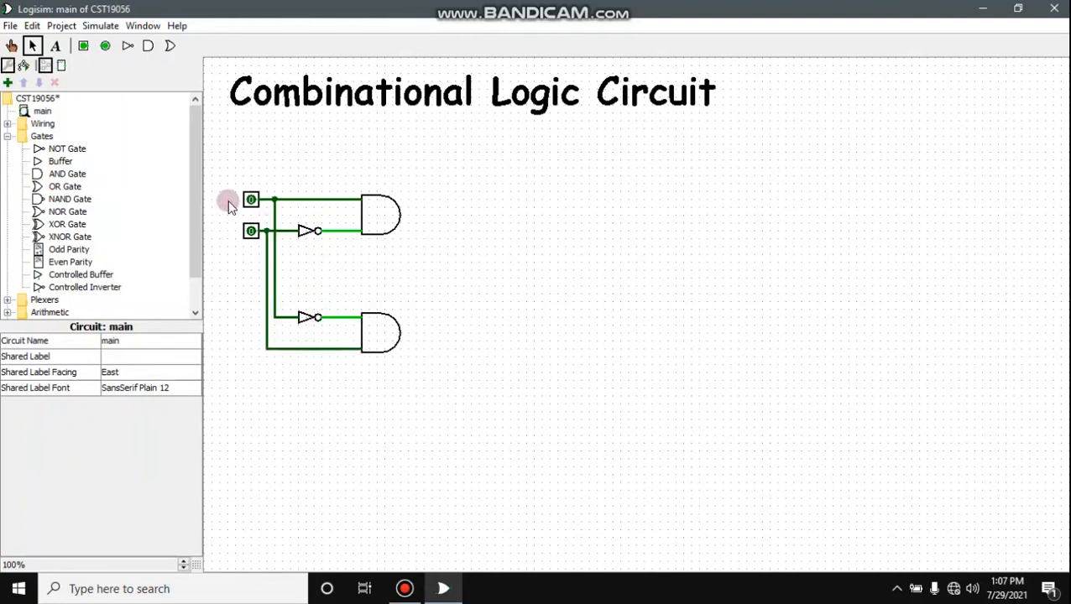
# Place an OR gate with 2 inputs after the AND gates and wire both AND outputs to it.
pyautogui.click(171, 46)
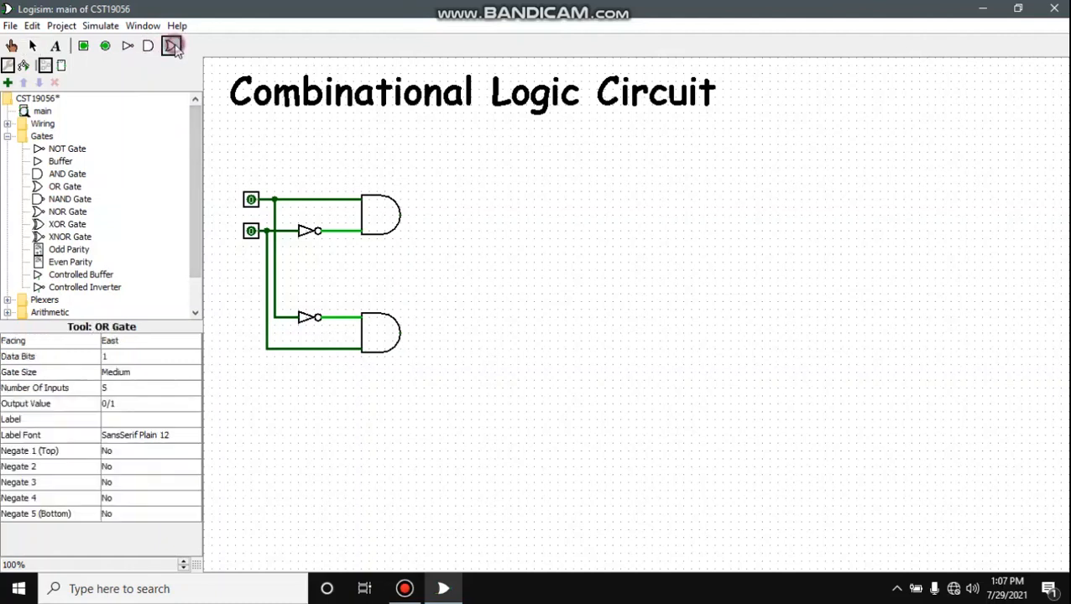
pyautogui.click(487, 270)
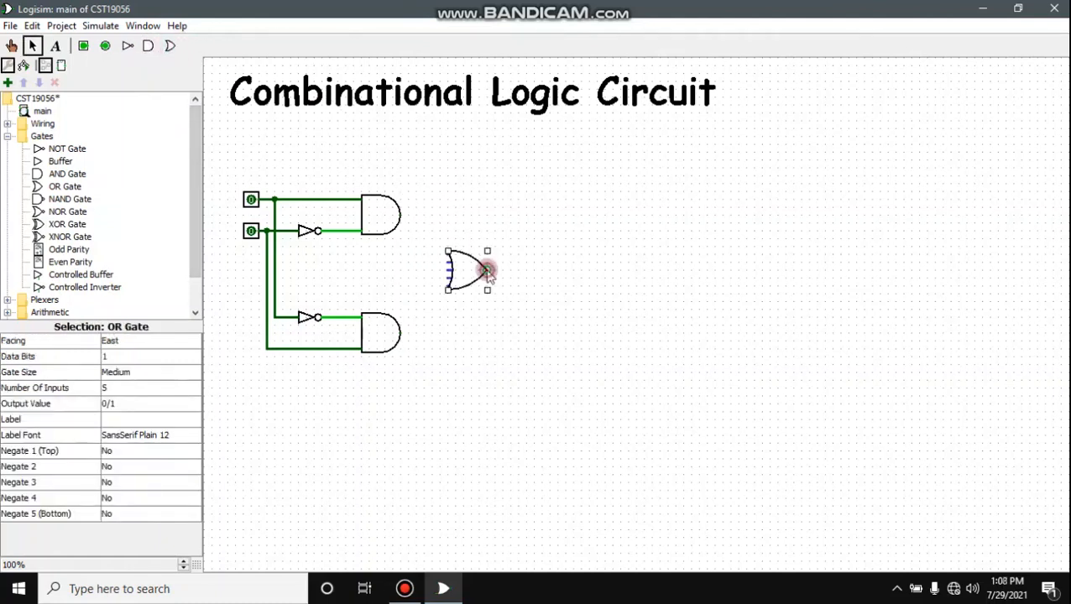
pyautogui.click(160, 389)
pyautogui.click(143, 403)
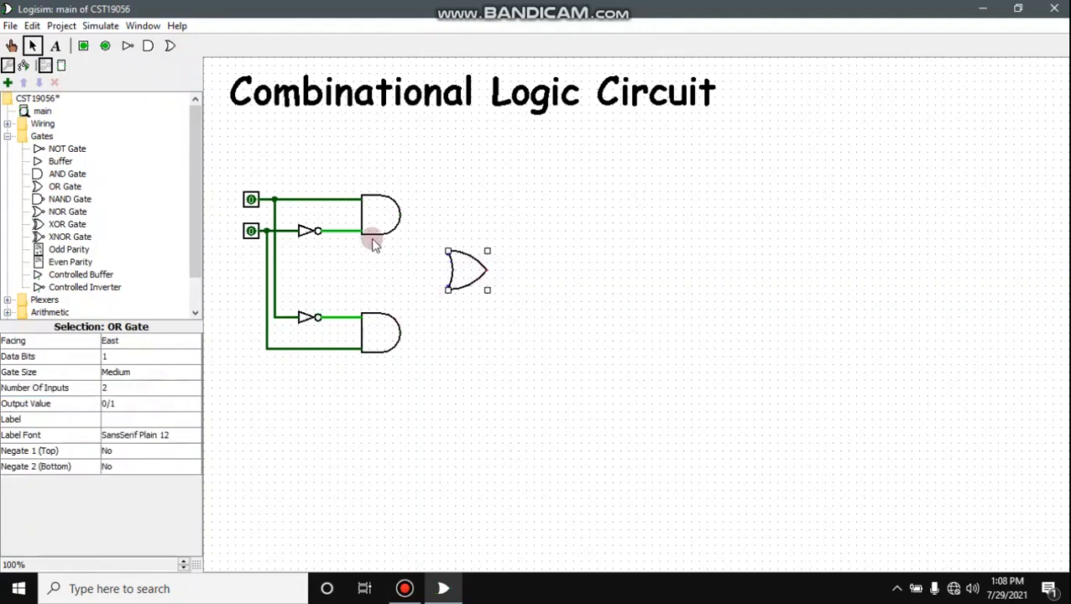
pyautogui.moveTo(401, 215)
pyautogui.mouseDown()
pyautogui.moveTo(420, 216)
pyautogui.moveTo(418, 255)
pyautogui.moveTo(447, 253)
pyautogui.moveTo(437, 286)
pyautogui.moveTo(421, 290)
pyautogui.moveTo(415, 334)
pyautogui.moveTo(403, 334)
pyautogui.mouseUp()
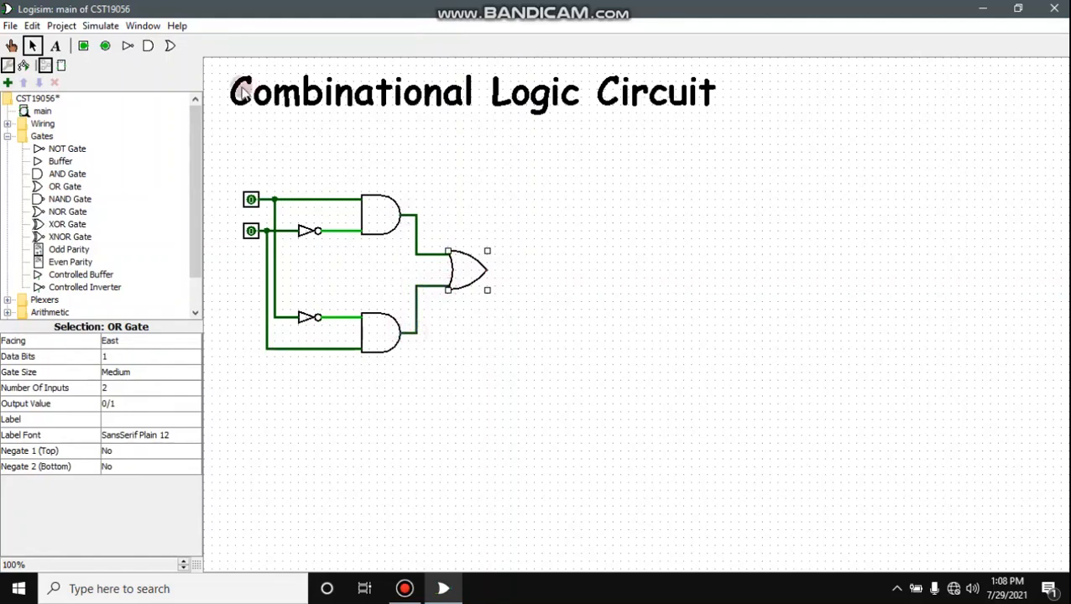
# Place an output pin beyond the OR gate and wire the OR gate's output to it.
pyautogui.click(104, 46)
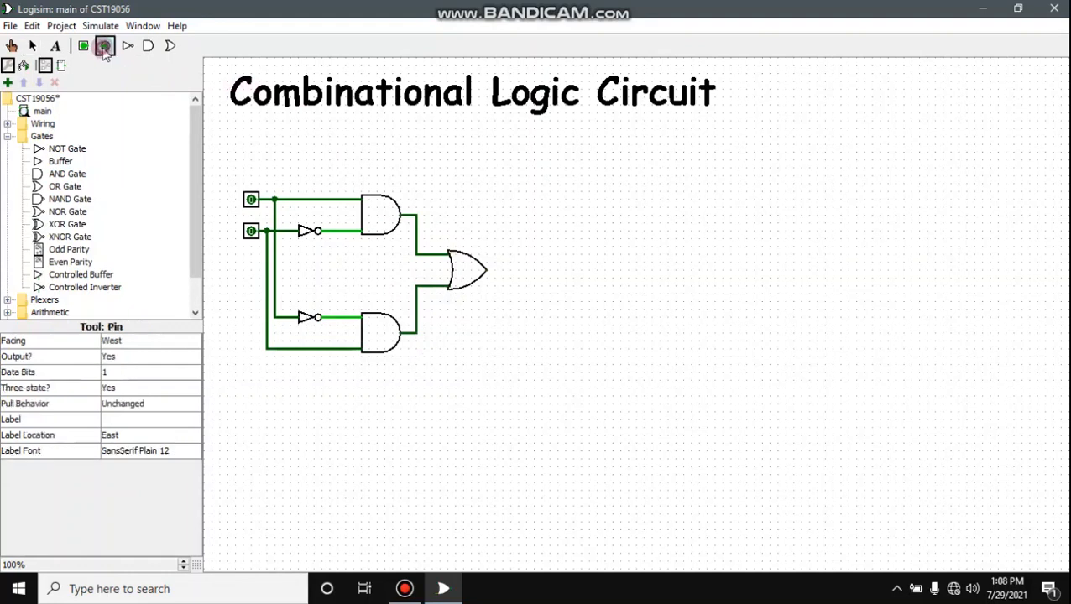
pyautogui.click(534, 270)
pyautogui.moveTo(491, 274); pyautogui.dragTo(531, 274)
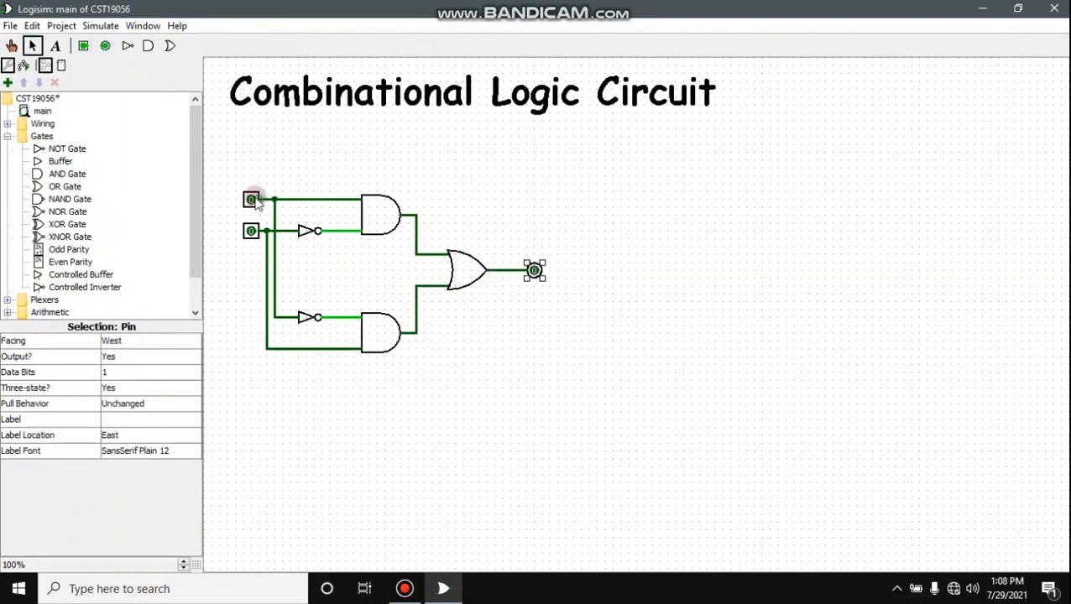
# Label the upper input pin A and the lower input pin B in the OR-gate circuit.
pyautogui.click(252, 200)
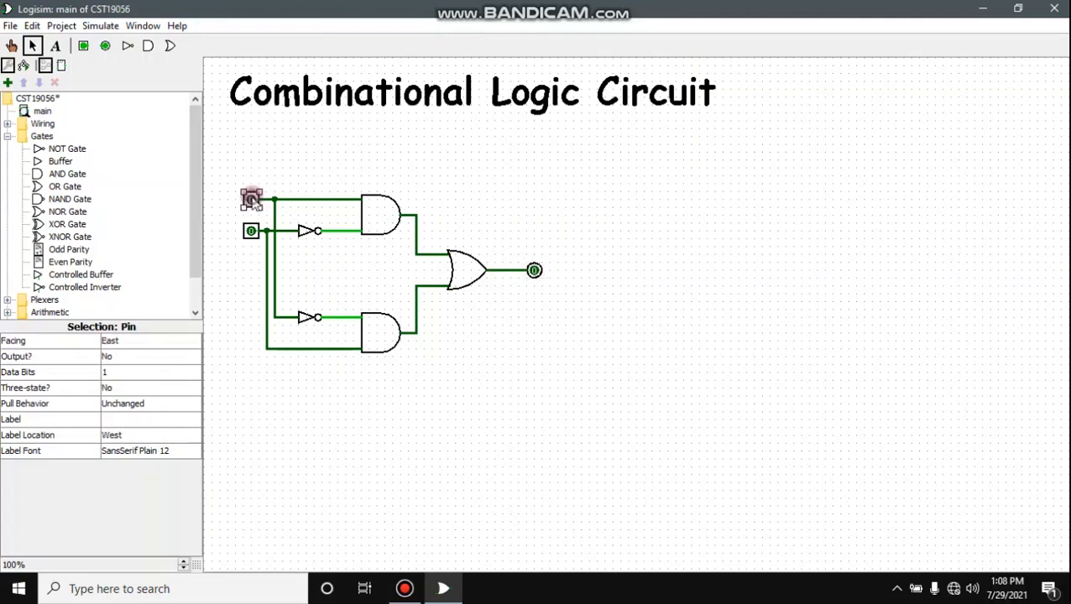
pyautogui.click(154, 418)
pyautogui.write('A')
pyautogui.press('Return')
pyautogui.click(251, 230)
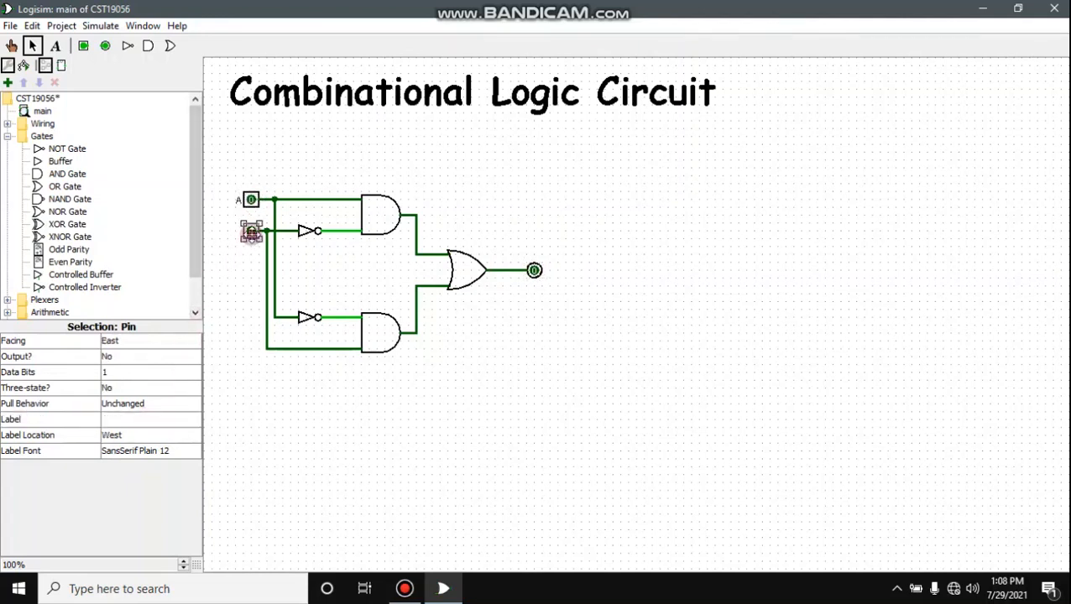
pyautogui.click(160, 417)
pyautogui.write('B')
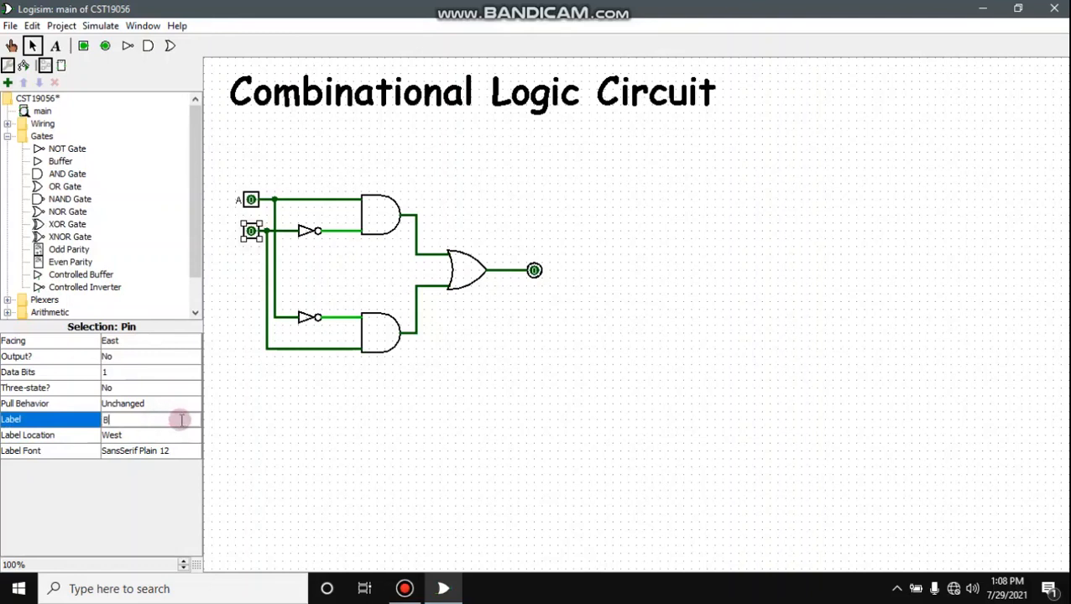
pyautogui.press('Return')
# Label the output pin after the OR gate F.
pyautogui.click(535, 270)
pyautogui.click(158, 422)
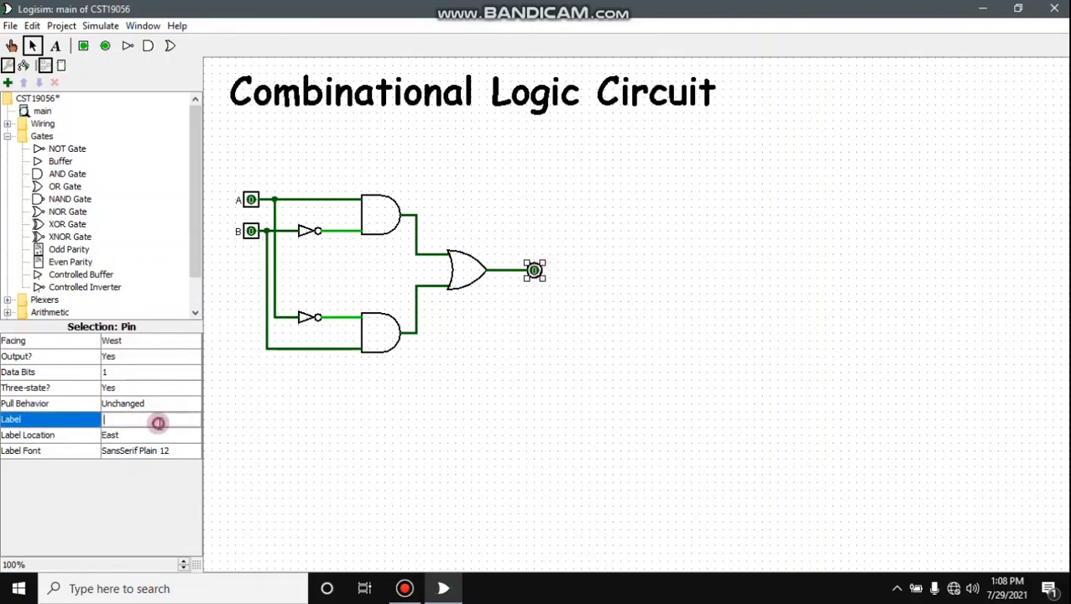
pyautogui.write('F')
pyautogui.press('Return')
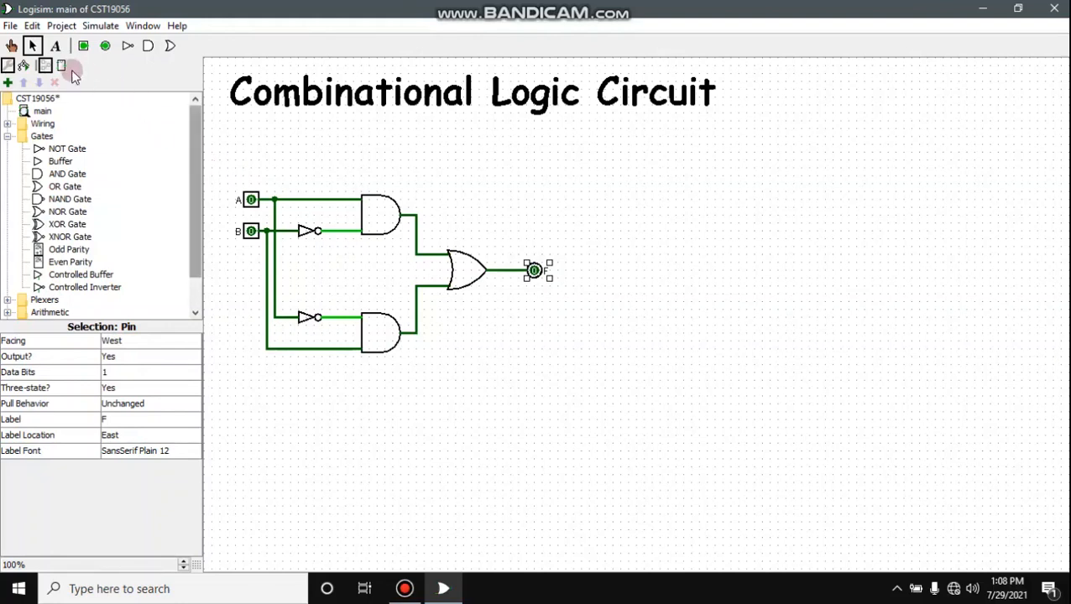
# Test the circuit by setting A to 1 and back to 0, B to 1, and A to 1 again.
pyautogui.click(11, 46)
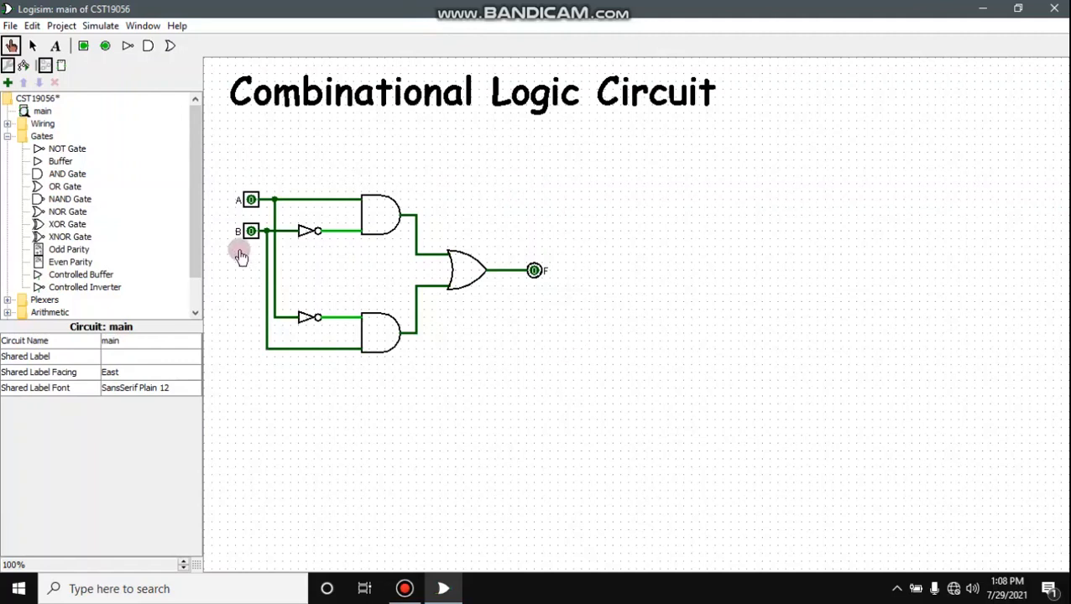
pyautogui.click(251, 201)
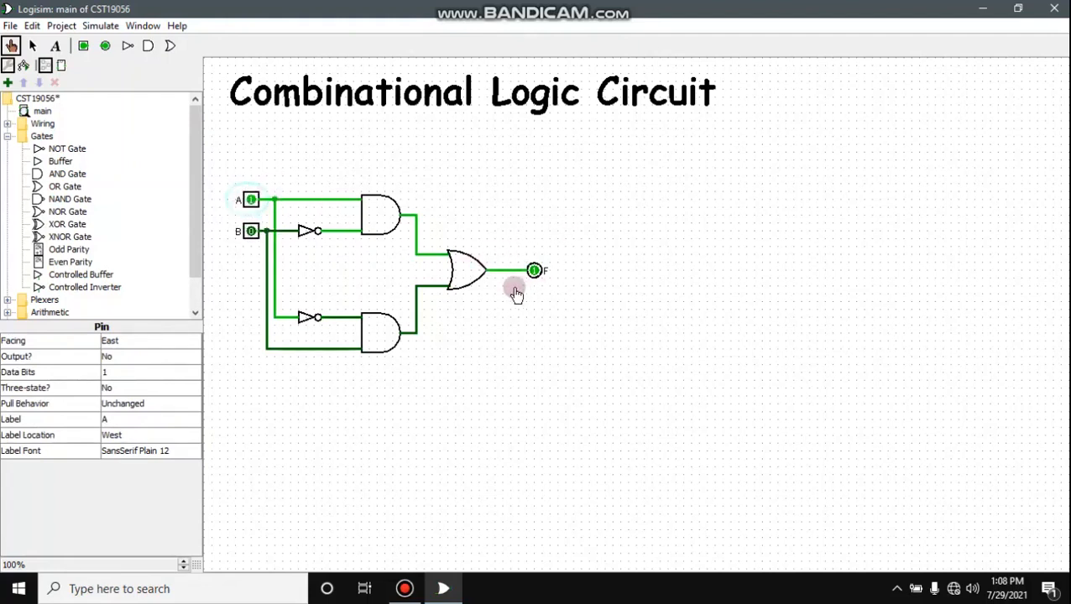
pyautogui.click(250, 202)
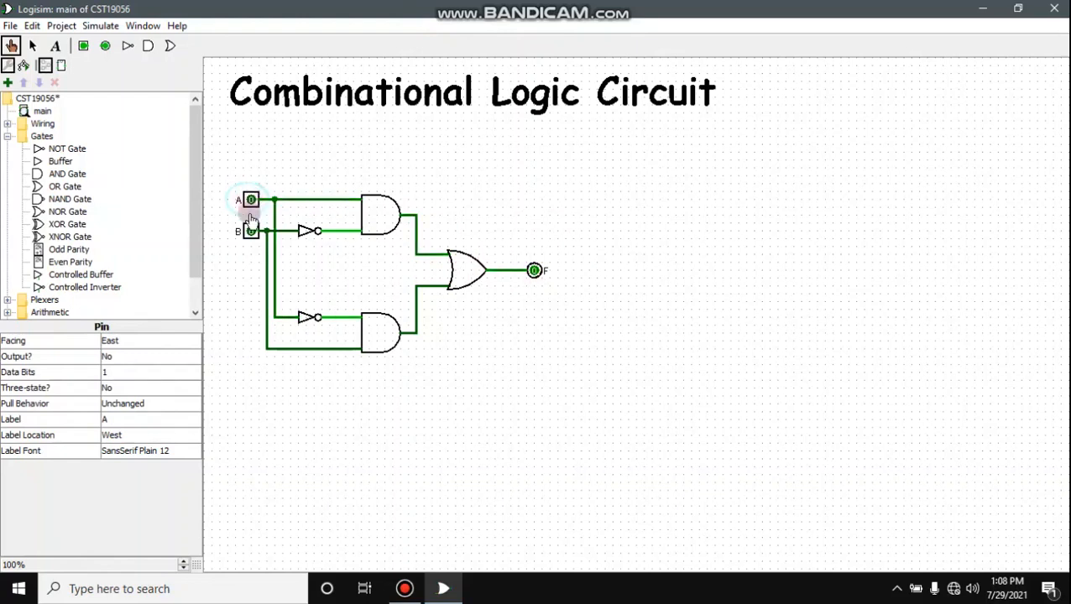
pyautogui.click(251, 232)
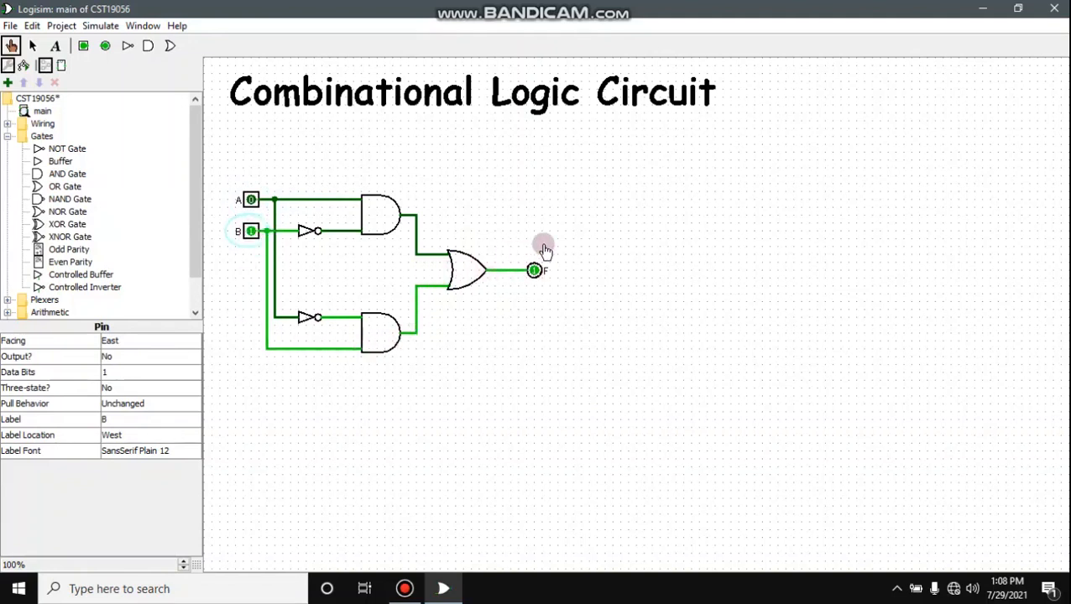
pyautogui.click(251, 202)
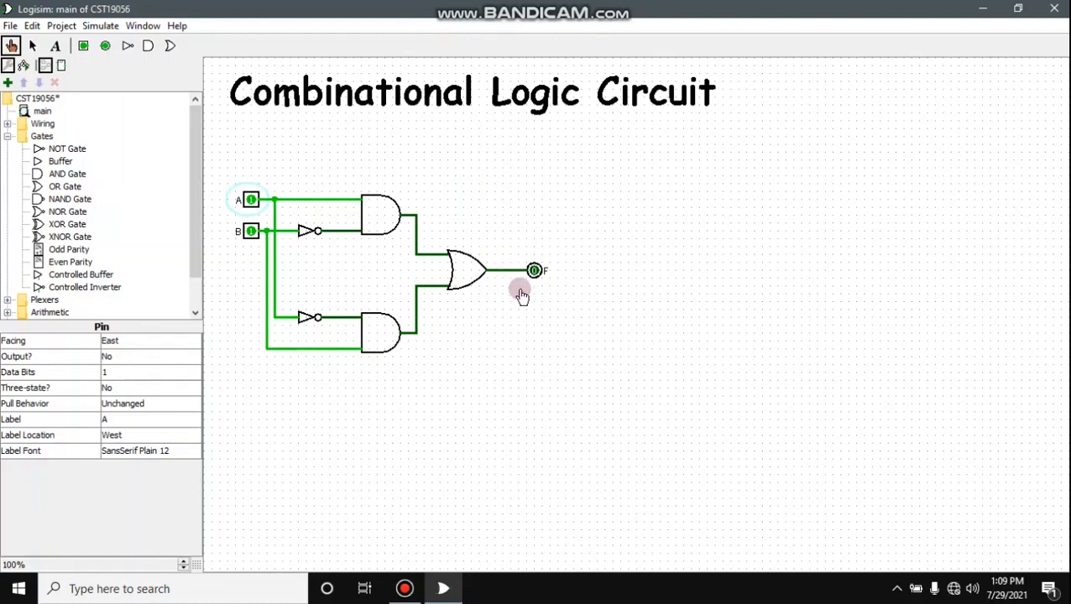
# Run the circuit analysis on the combinational circuit and acknowledge the notice so its truth table is computed.
pyautogui.click(61, 25)
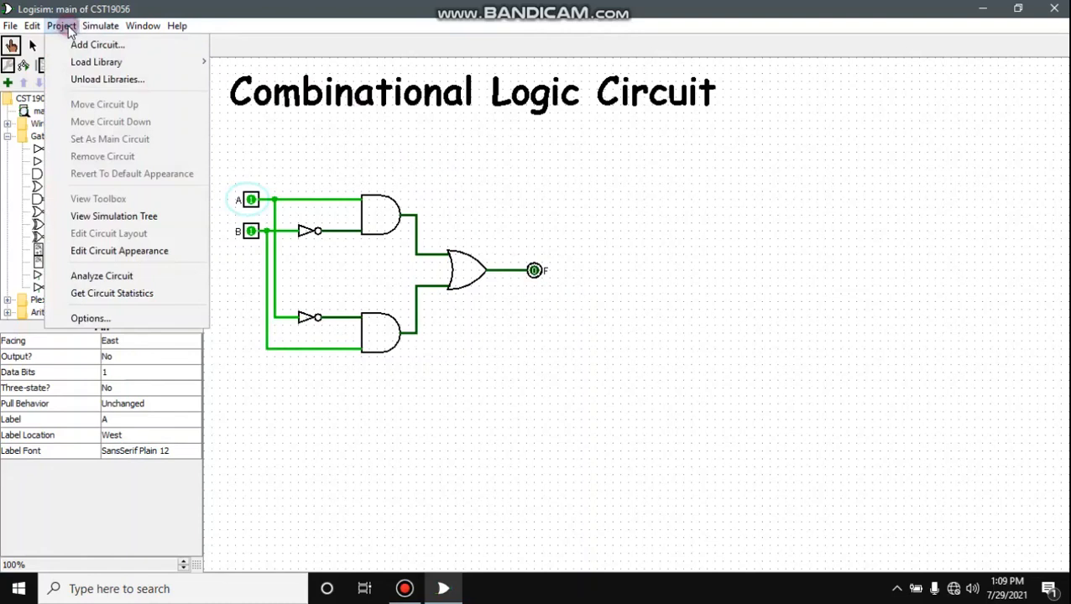
pyautogui.click(125, 277)
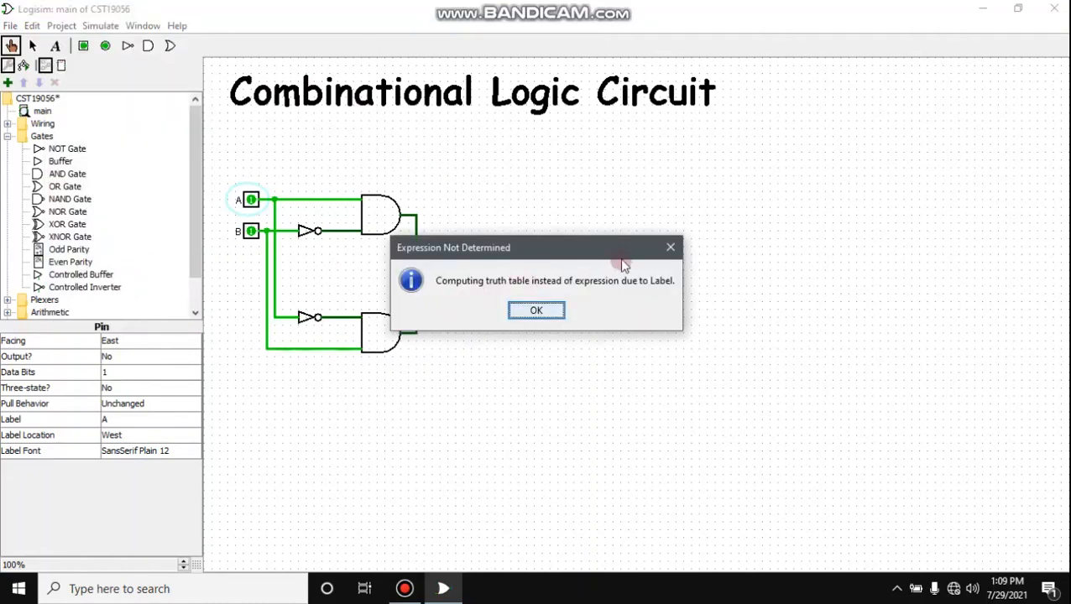
pyautogui.click(541, 310)
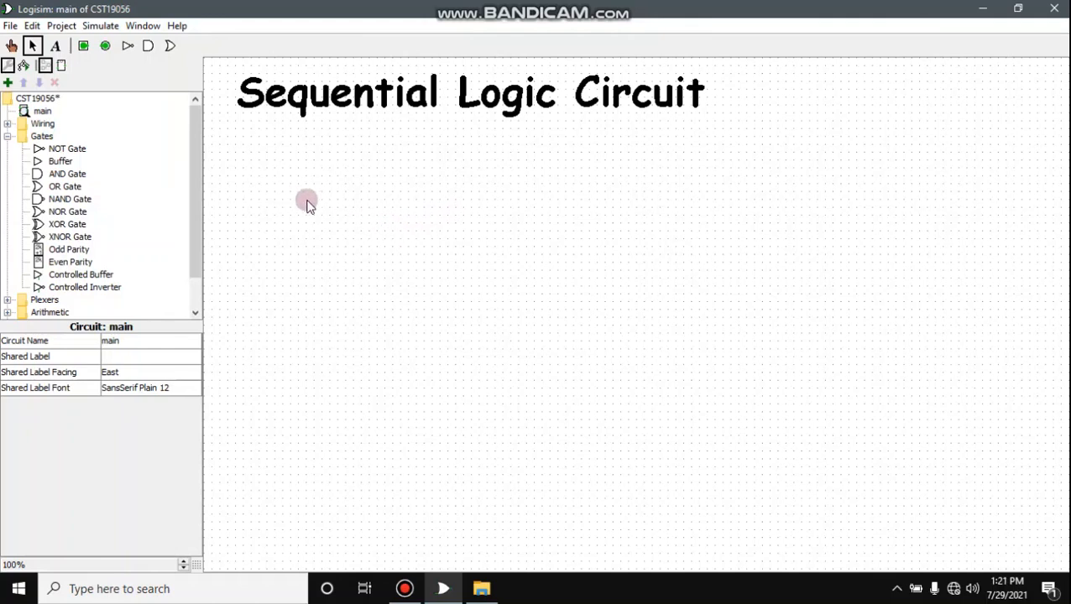
# Place two NOR gates one above the other in the empty sequential circuit and set both to 2 inputs.
pyautogui.click(62, 211)
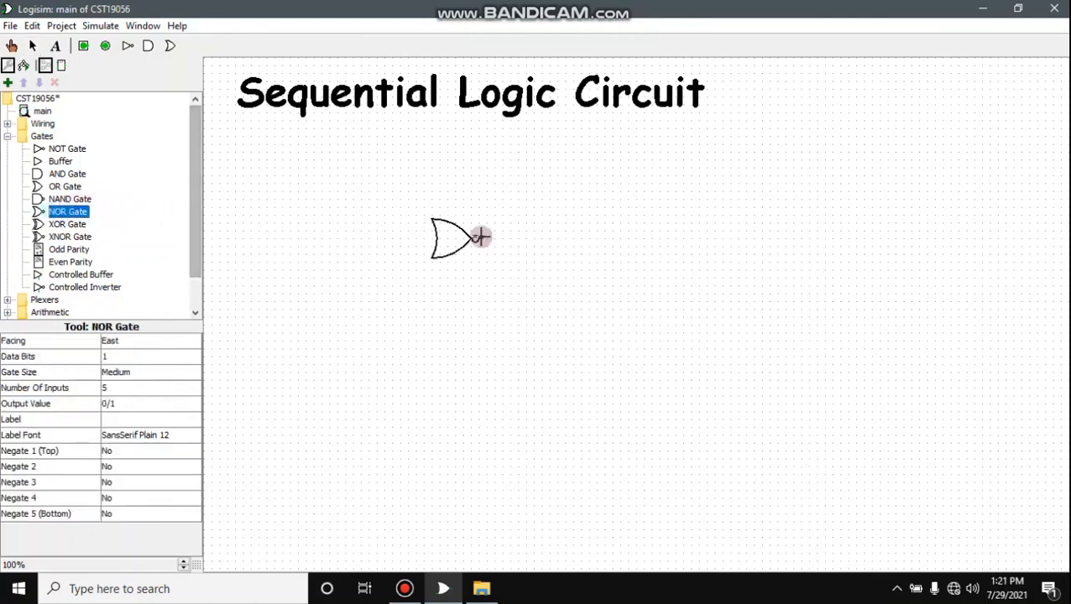
pyautogui.click(479, 238)
pyautogui.moveTo(452, 250); pyautogui.dragTo(454, 334)
pyautogui.moveTo(363, 162); pyautogui.dragTo(585, 437)
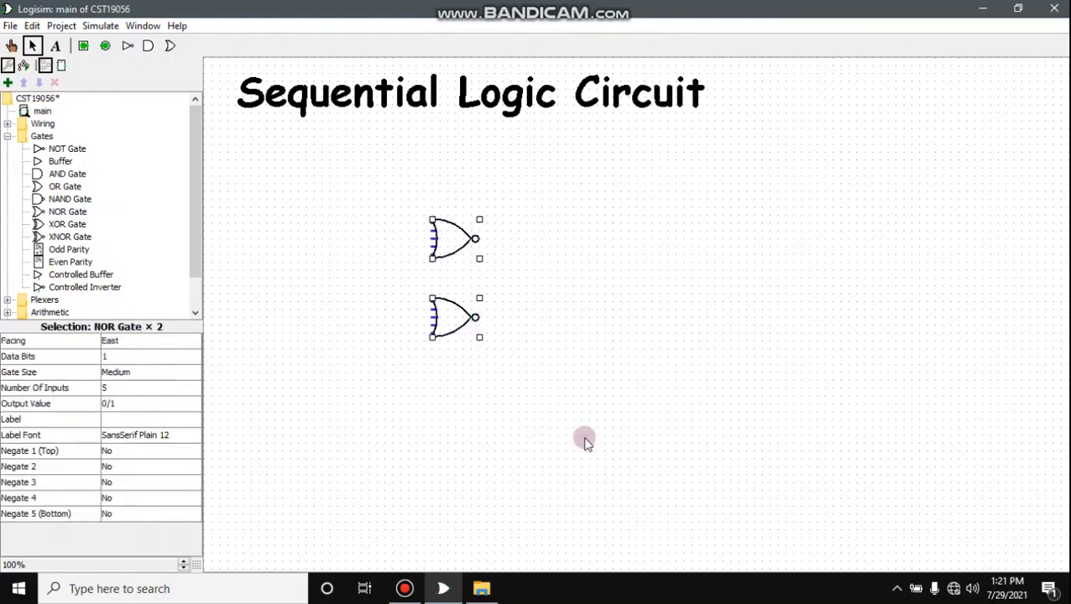
pyautogui.click(134, 388)
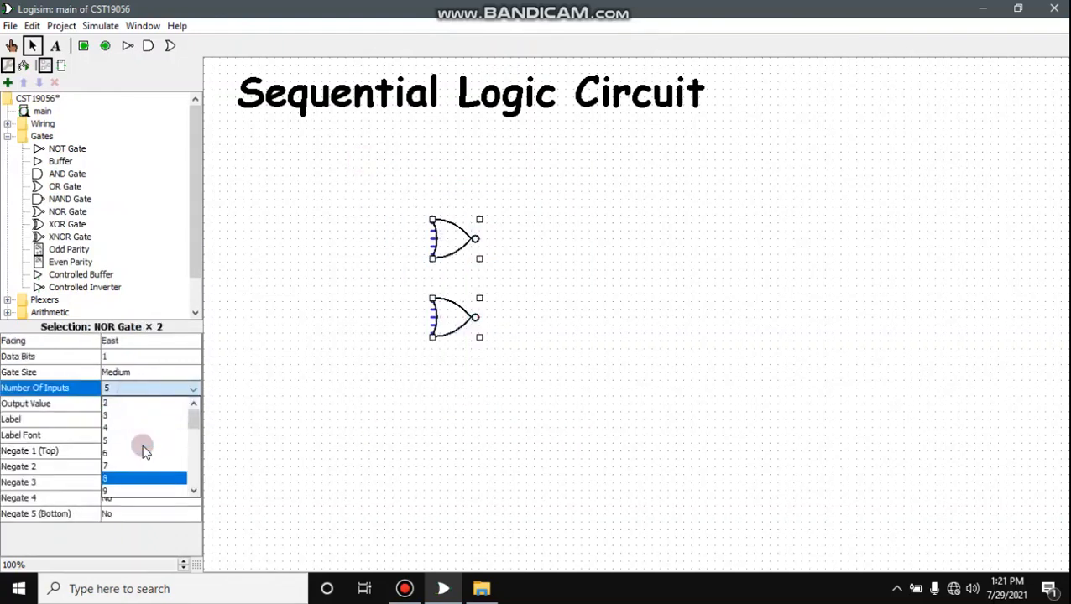
pyautogui.scroll(1, 135, 420)
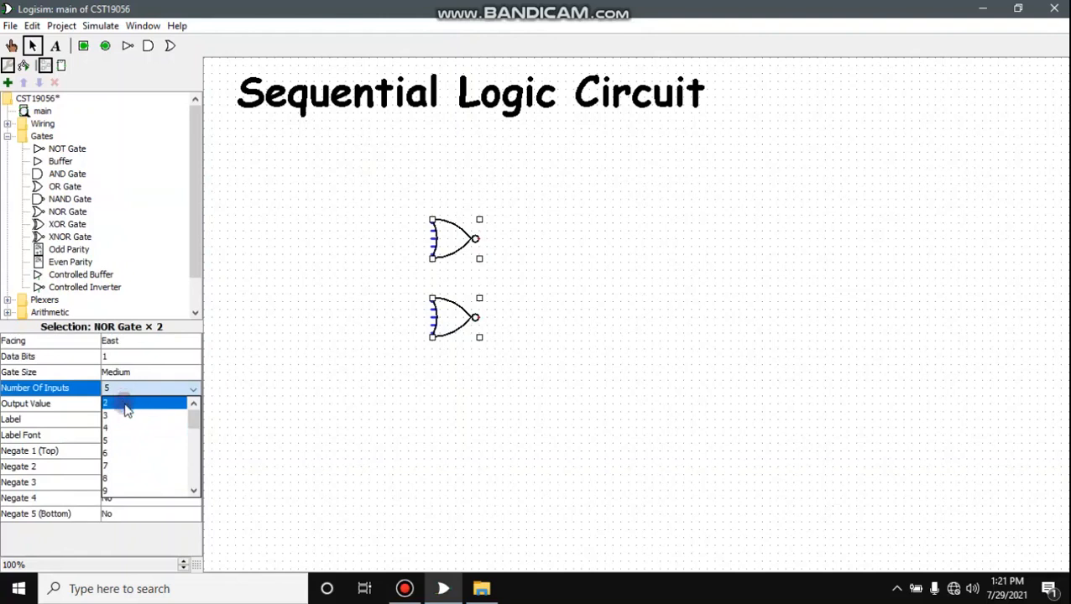
pyautogui.click(125, 406)
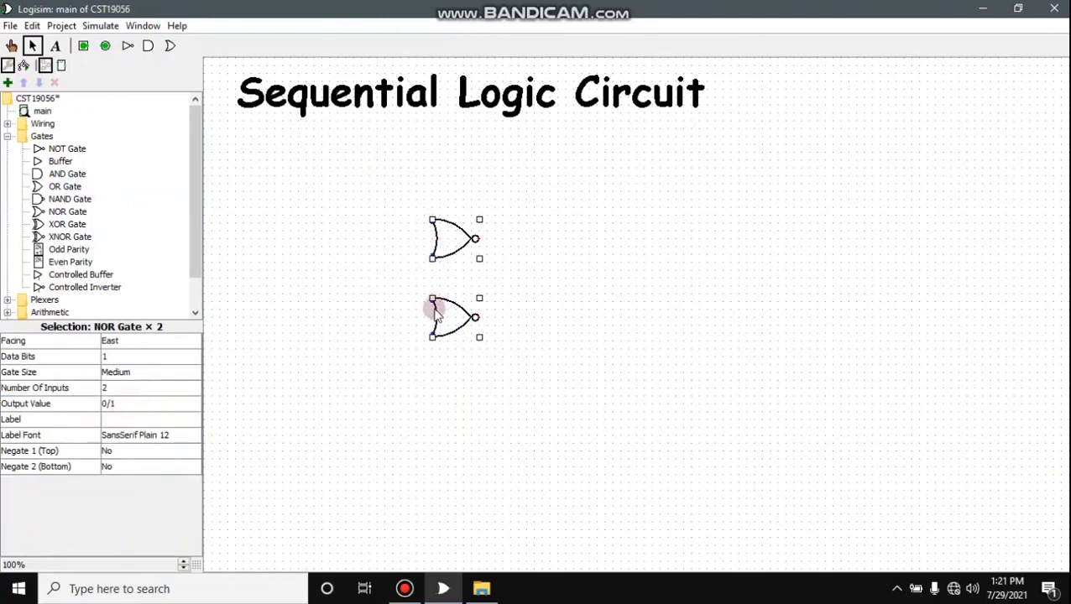
# Place two input pins ahead of the NOR gates, aligned with the upper gate's top input and the lower gate's bottom input.
pyautogui.click(83, 46)
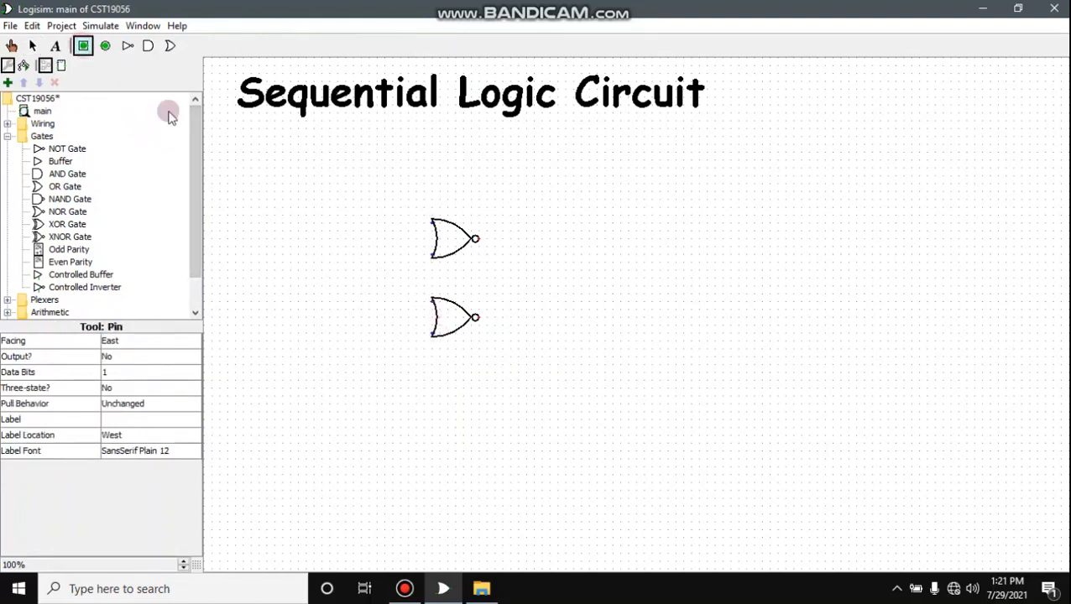
pyautogui.click(338, 223)
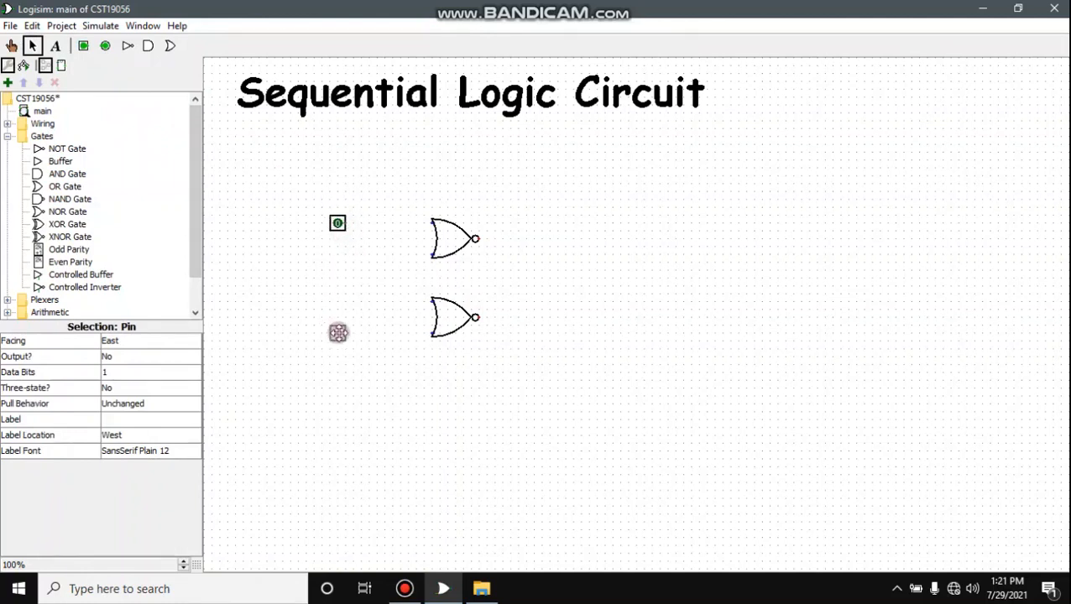
pyautogui.click(337, 333)
# Wire the pins to the NOR gates' outer inputs, extend both outputs, and cross-couple each output to the other gate's inner input.
pyautogui.moveTo(346, 223); pyautogui.dragTo(559, 239)
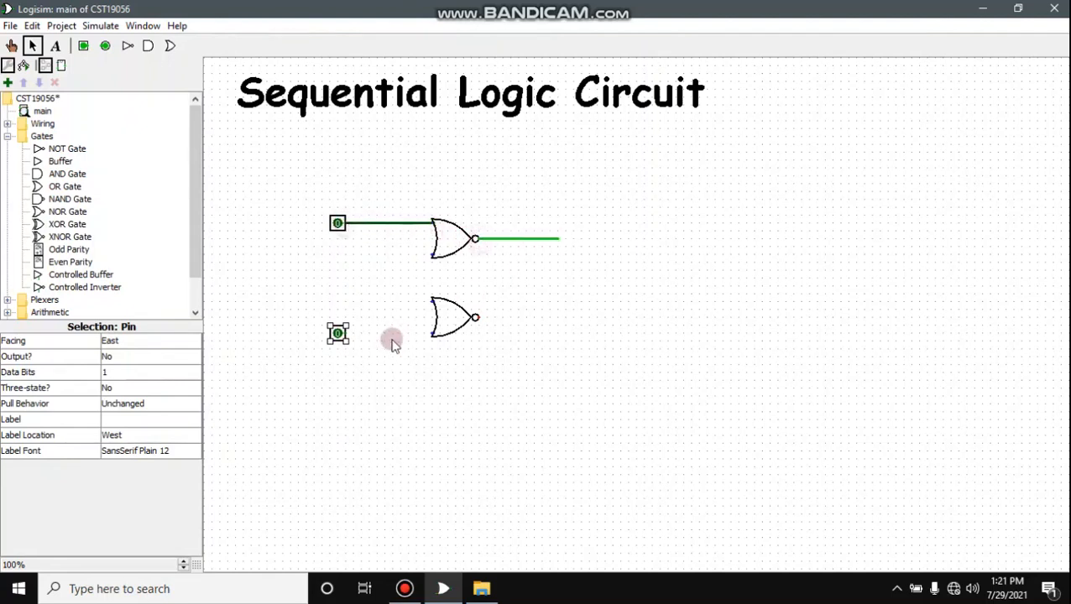
pyautogui.moveTo(346, 334); pyautogui.dragTo(550, 317)
pyautogui.moveTo(431, 303); pyautogui.dragTo(533, 239)
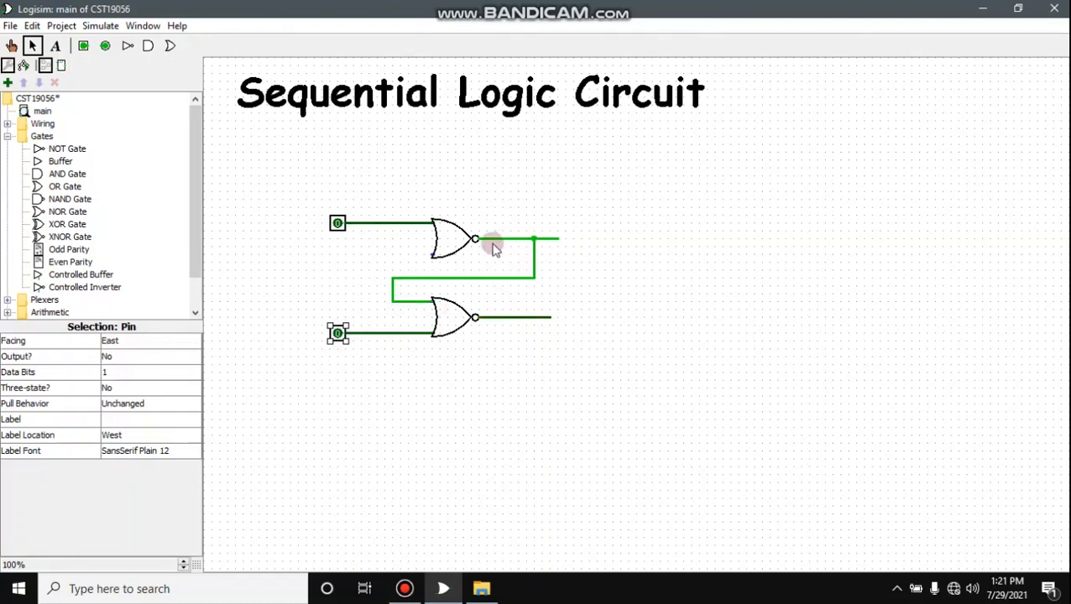
pyautogui.moveTo(502, 318); pyautogui.dragTo(432, 255)
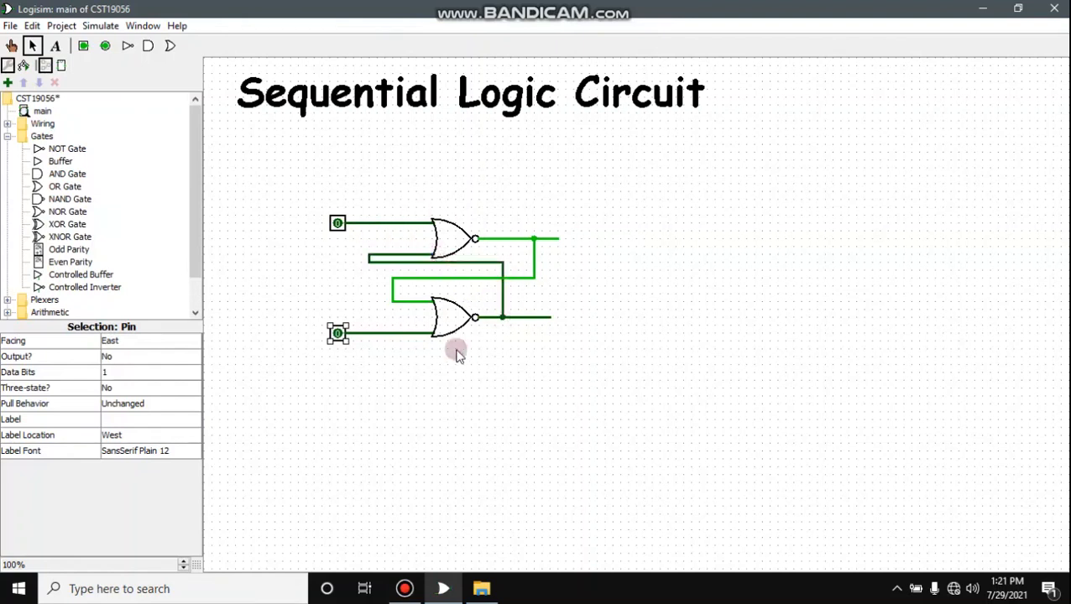
# Place an output pin at the end of each NOR gate's output wire.
pyautogui.click(105, 46)
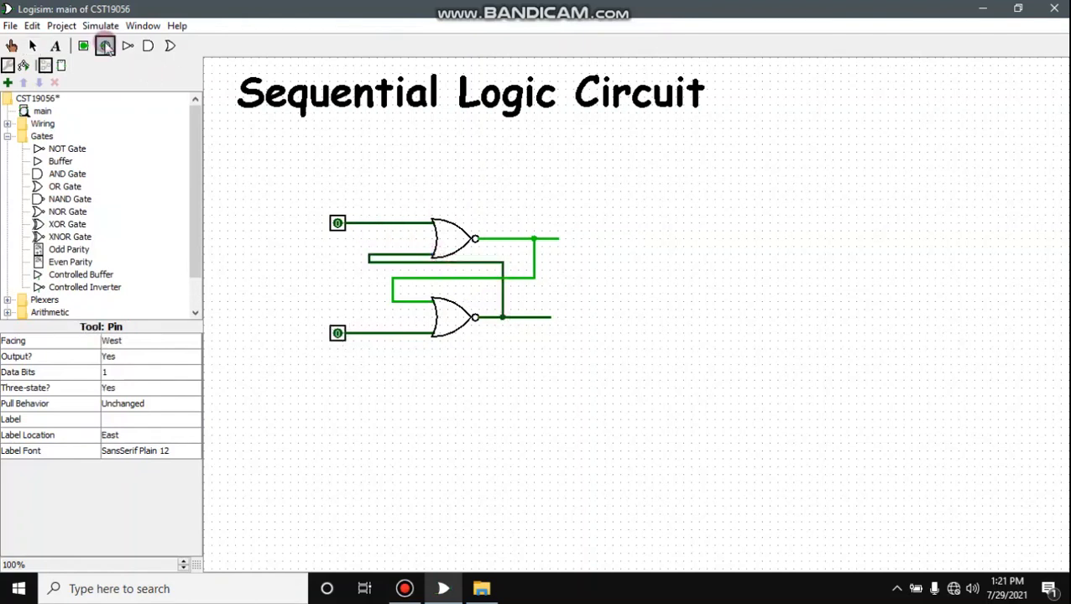
pyautogui.click(566, 239)
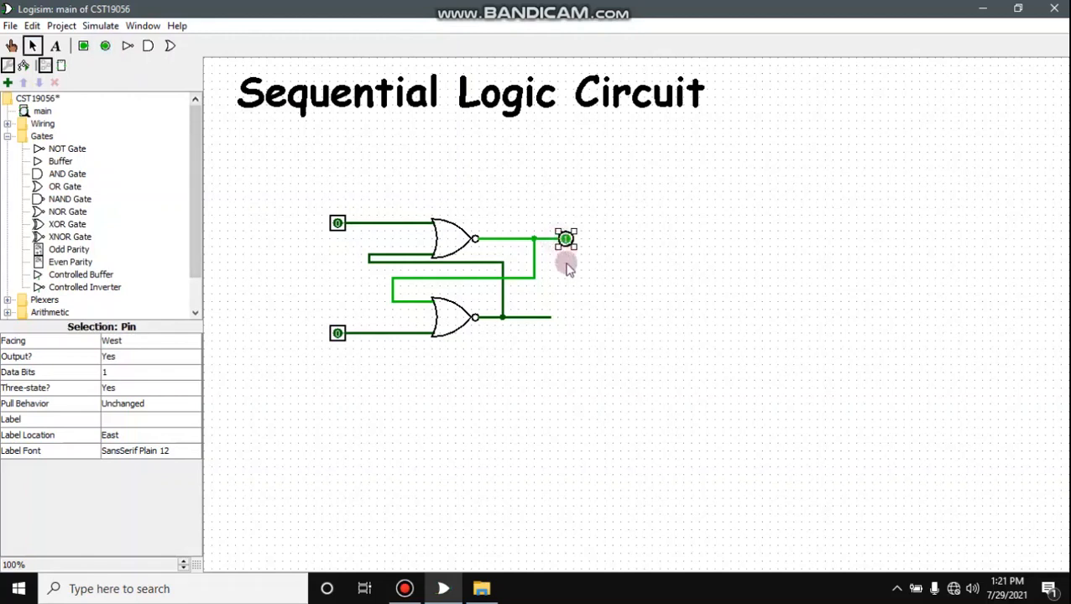
pyautogui.hotkey('ctrl', 'd')
pyautogui.moveTo(574, 248); pyautogui.dragTo(557, 318)
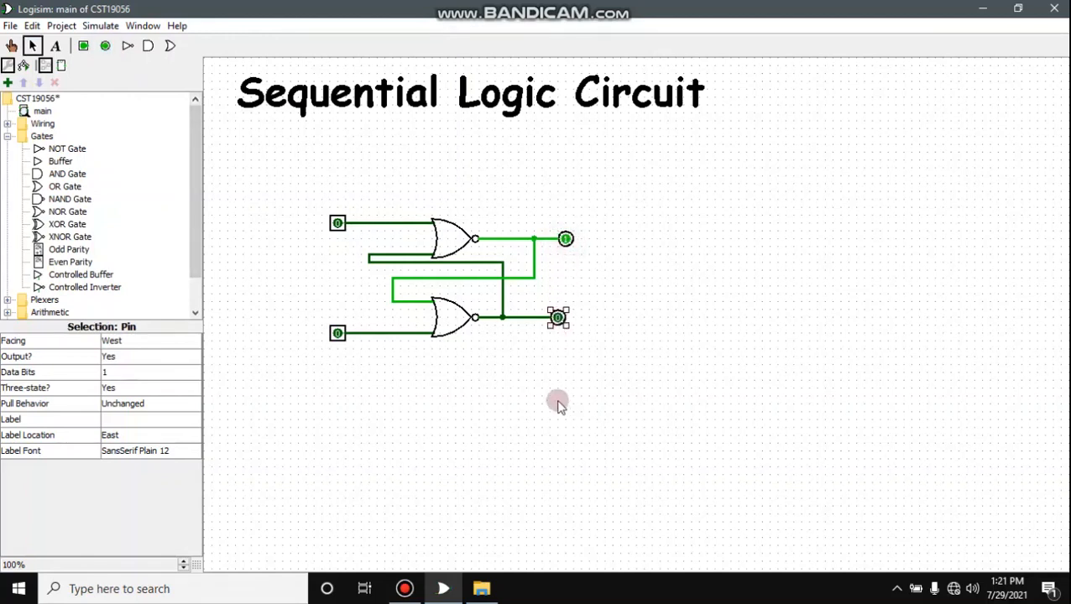
# Label the upper input pin R and the lower input pin S in the NOR circuit.
pyautogui.click(337, 225)
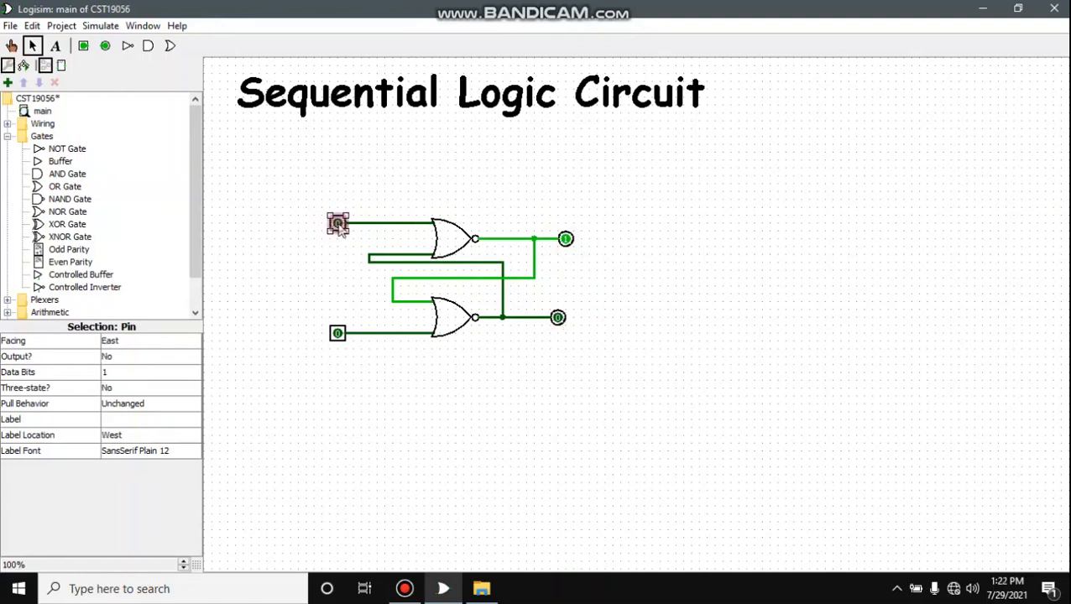
pyautogui.click(194, 423)
pyautogui.write('R')
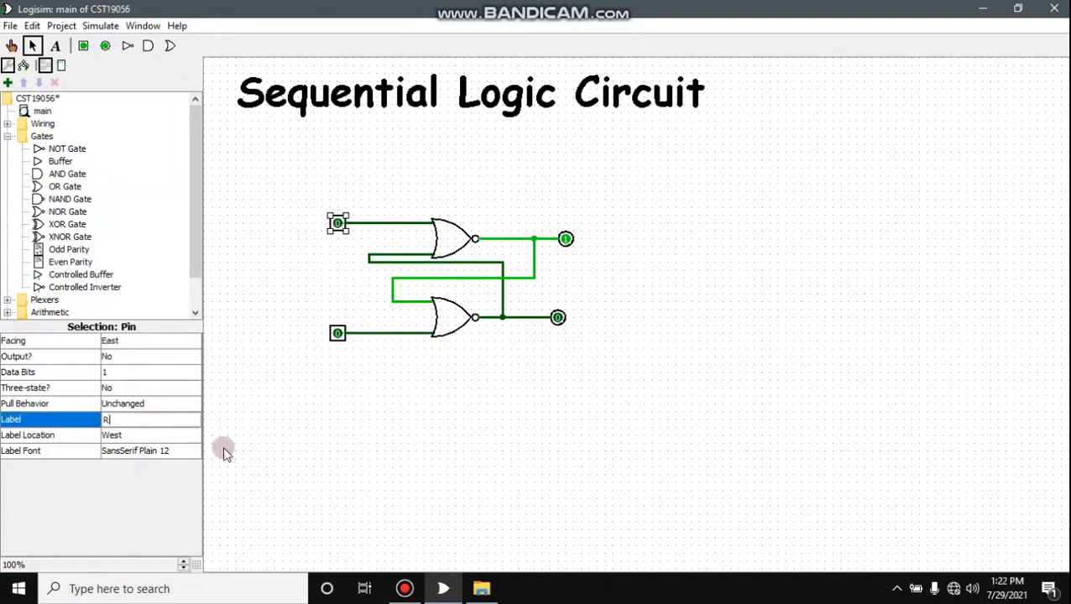
pyautogui.press('Return')
pyautogui.click(320, 335)
pyautogui.click(123, 413)
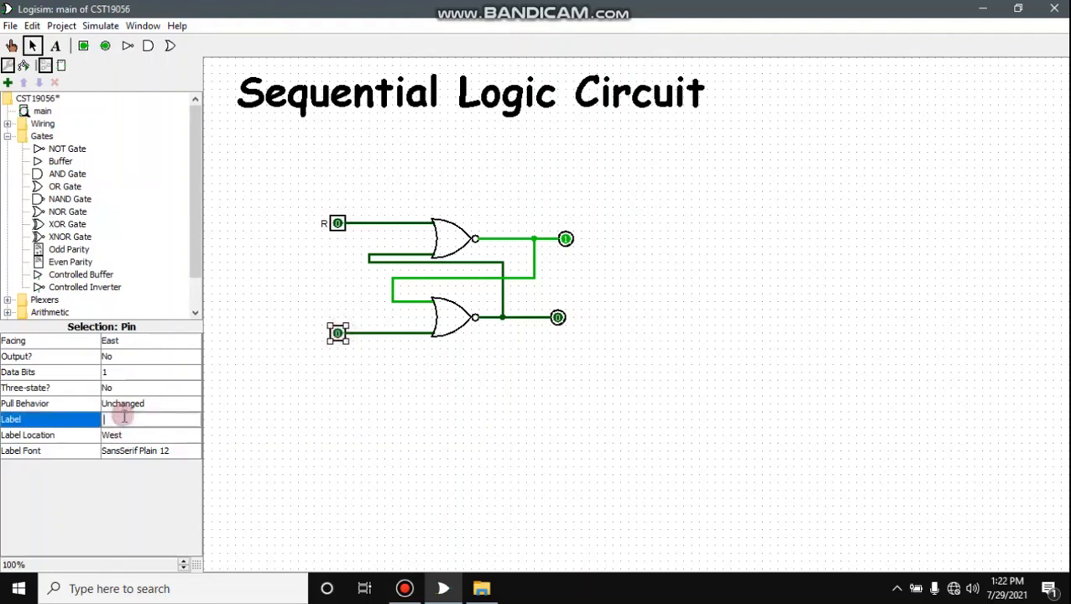
pyautogui.write('S')
pyautogui.press('Return')
# Label the upper output pin Q and edit the label of the lower output pin.
pyautogui.click(570, 248)
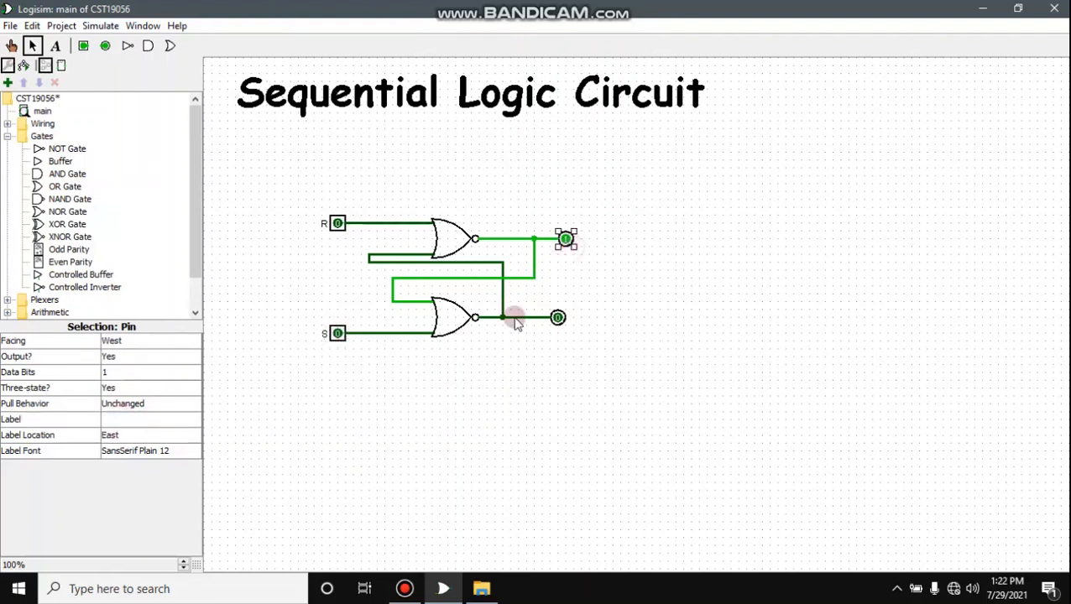
pyautogui.click(161, 423)
pyautogui.write('Q')
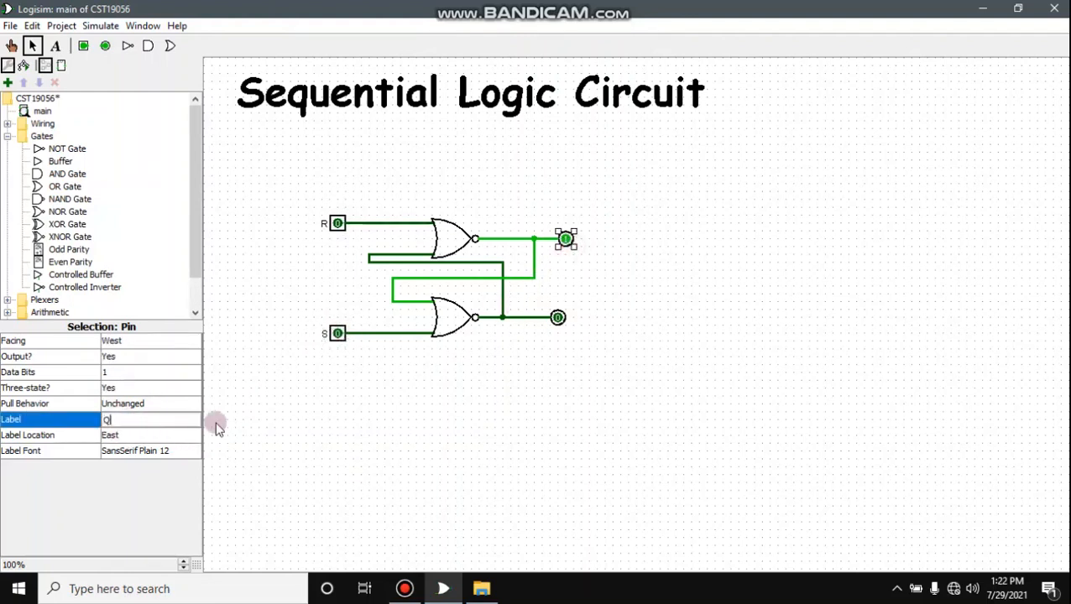
pyautogui.press('Return')
pyautogui.click(558, 317)
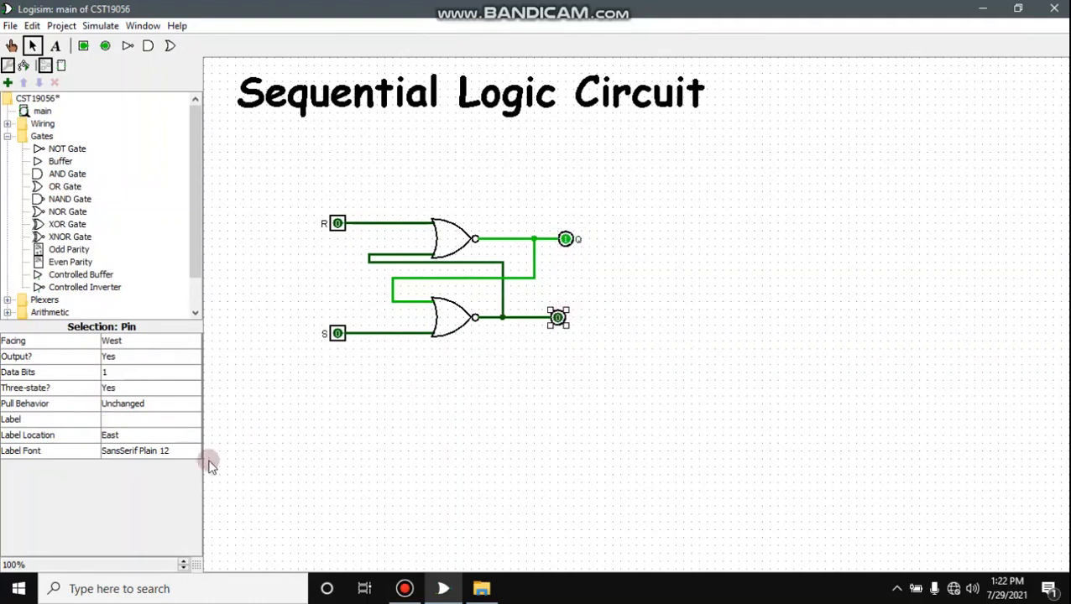
pyautogui.click(131, 419)
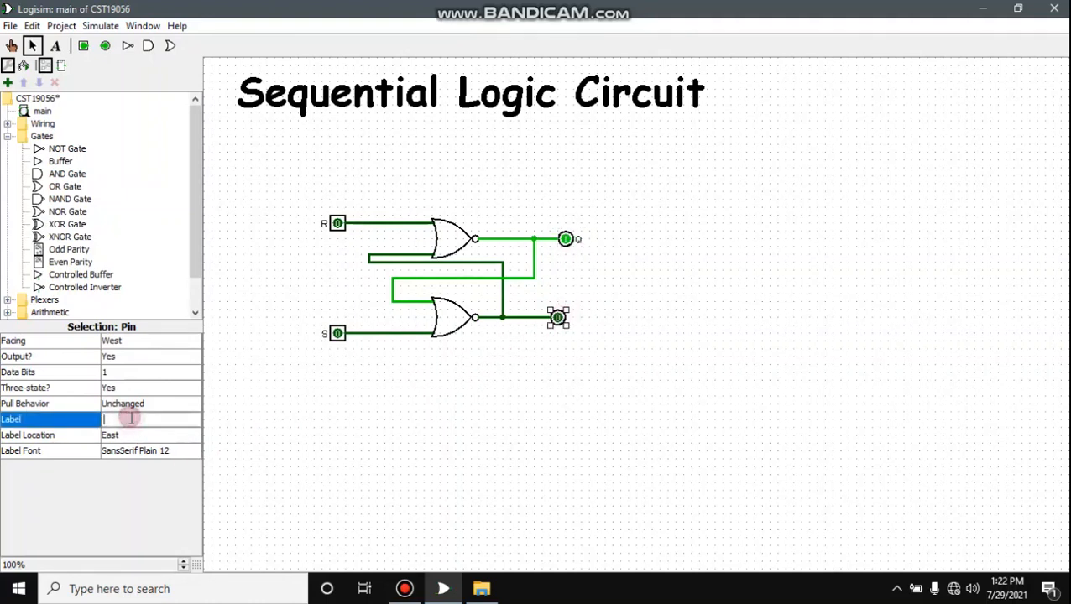
pyautogui.press('Return')
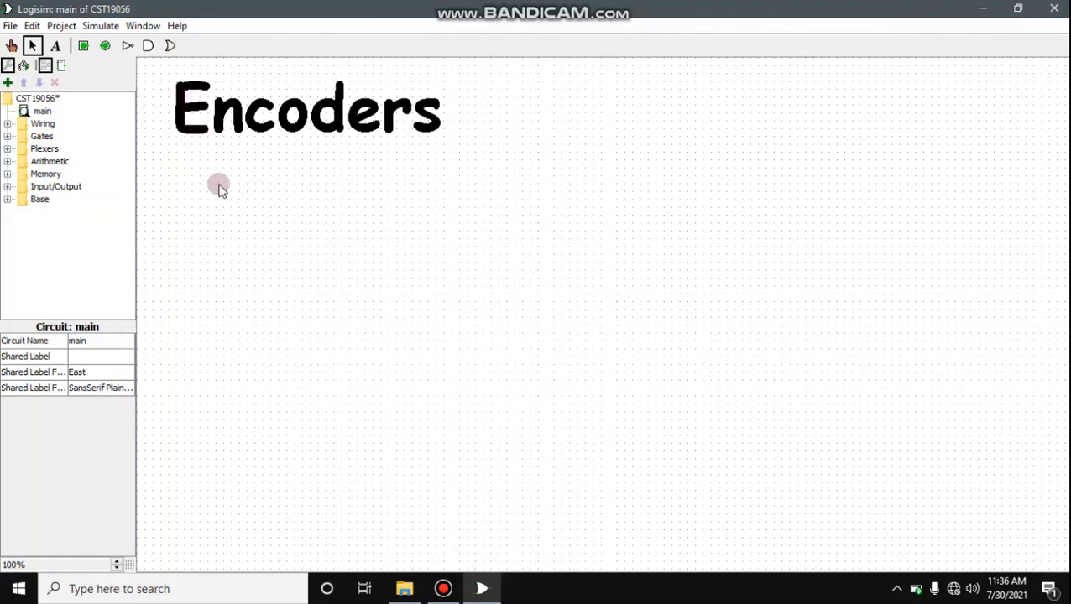
# Place two OR gates one above the other in the Encoders circuit and set both to 2 inputs.
pyautogui.click(171, 46)
pyautogui.click(341, 230)
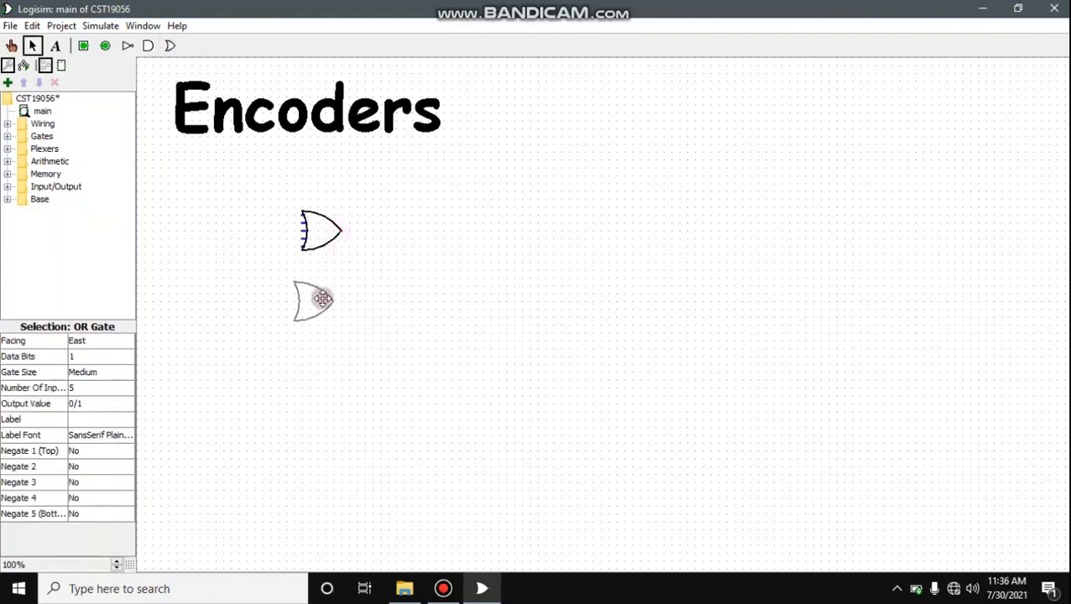
pyautogui.click(327, 304)
pyautogui.moveTo(237, 174); pyautogui.dragTo(424, 385)
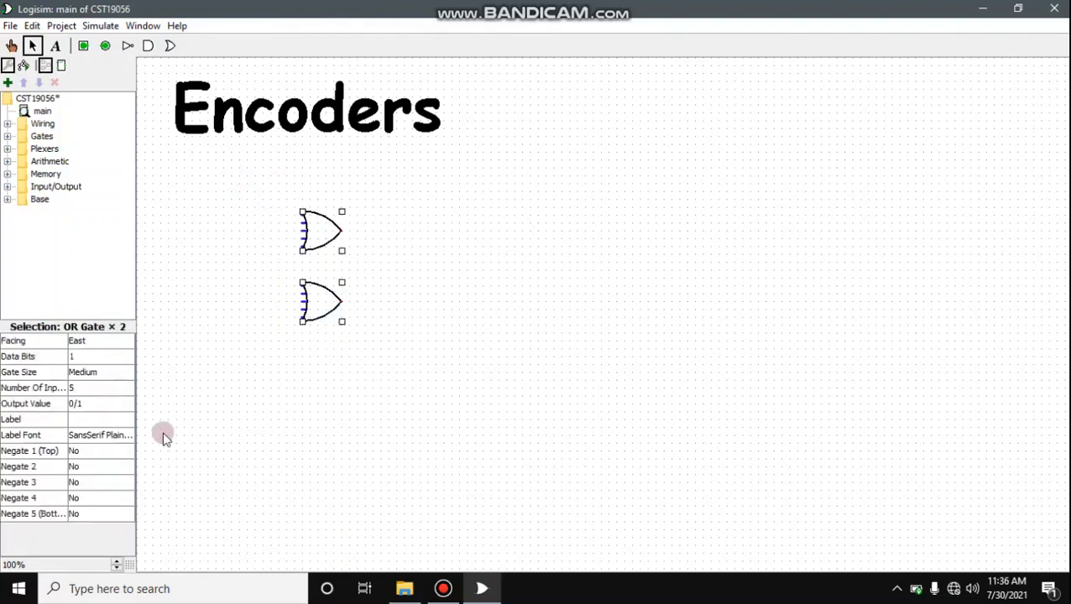
pyautogui.click(90, 390)
pyautogui.scroll(2, 96, 437)
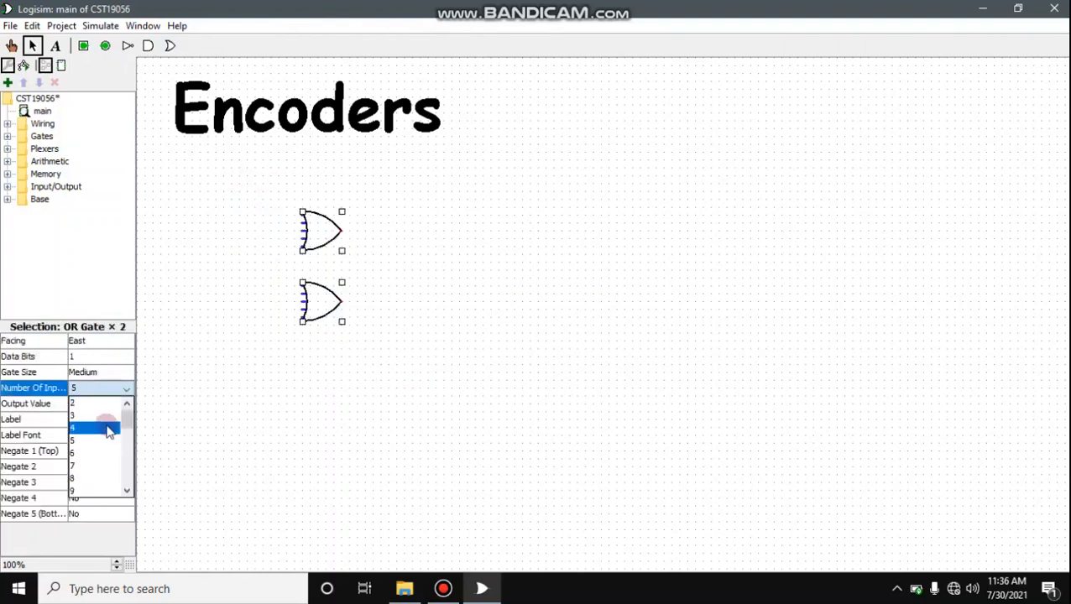
pyautogui.click(84, 405)
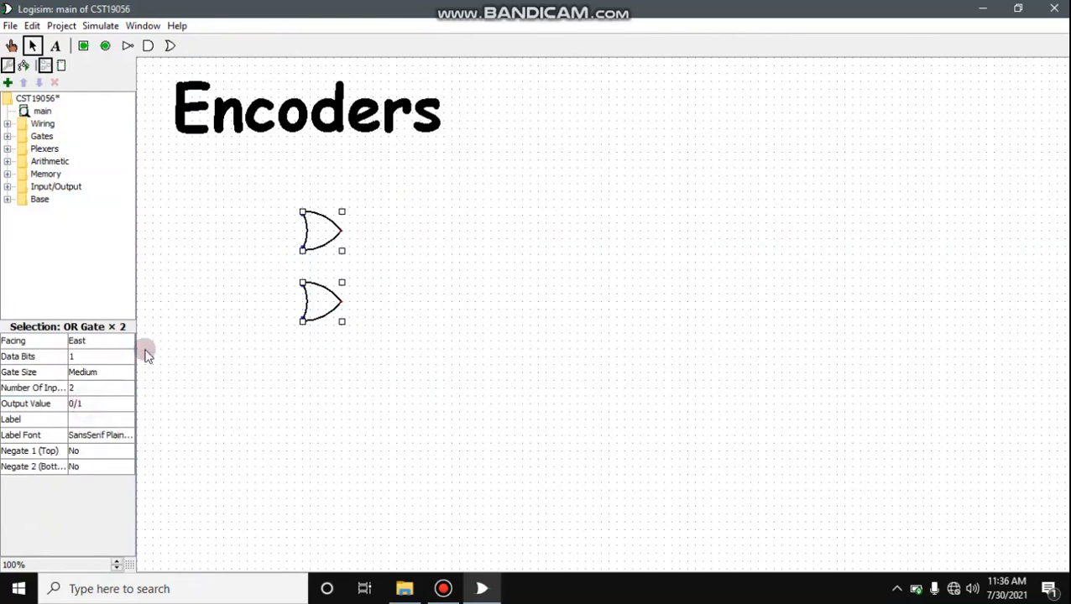
# Place four input pins in a vertical column ahead of the two OR gates.
pyautogui.click(83, 47)
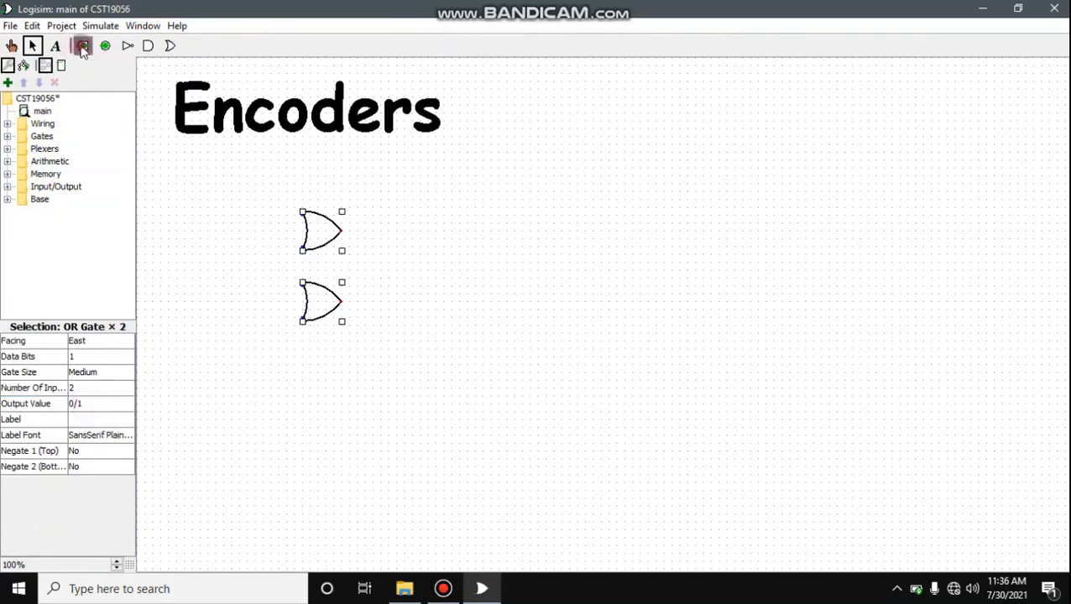
pyautogui.click(218, 198)
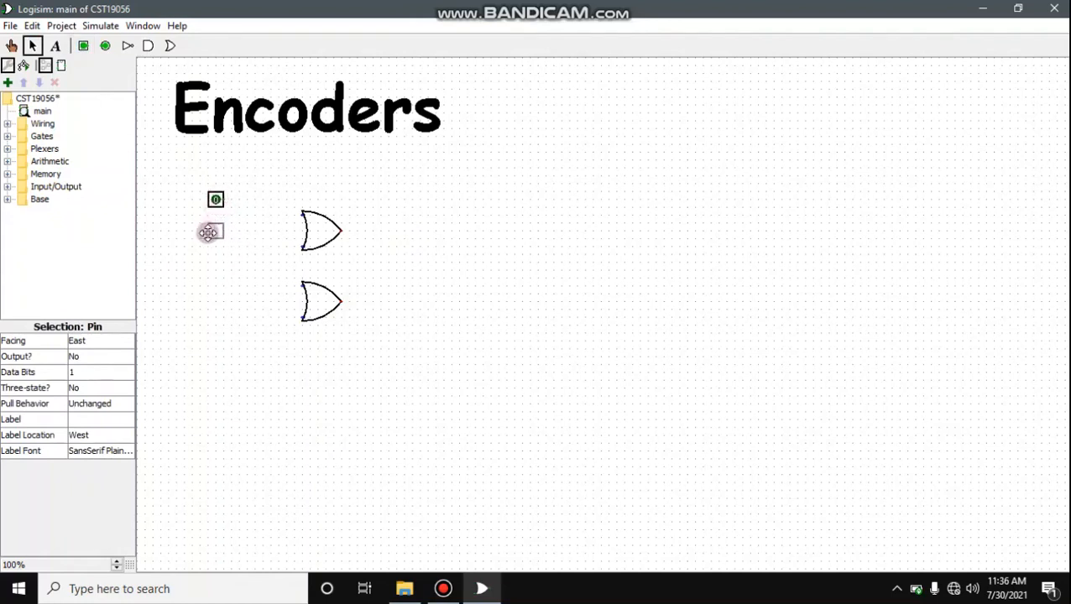
pyautogui.moveTo(229, 242); pyautogui.dragTo(217, 309)
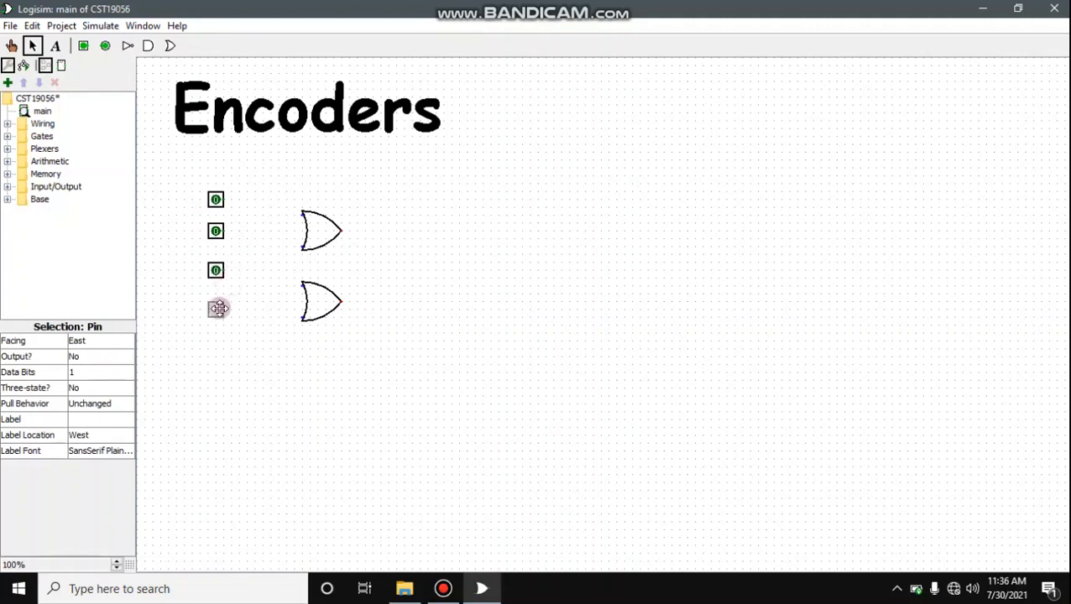
# Label the topmost input pin D0 and the second input pin D1 in the Encoders circuit.
pyautogui.click(216, 202)
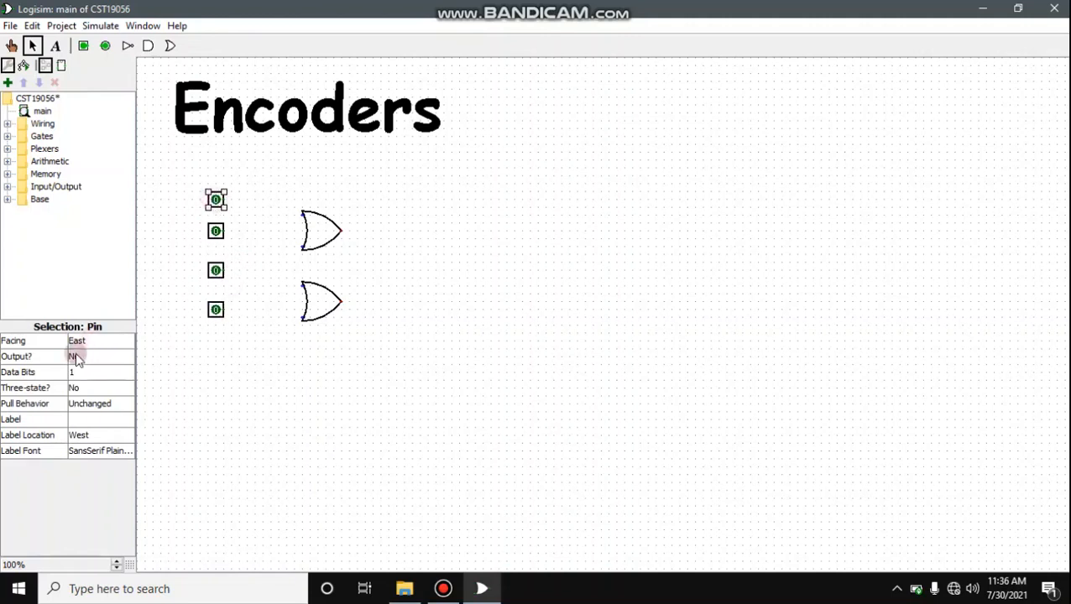
pyautogui.click(84, 417)
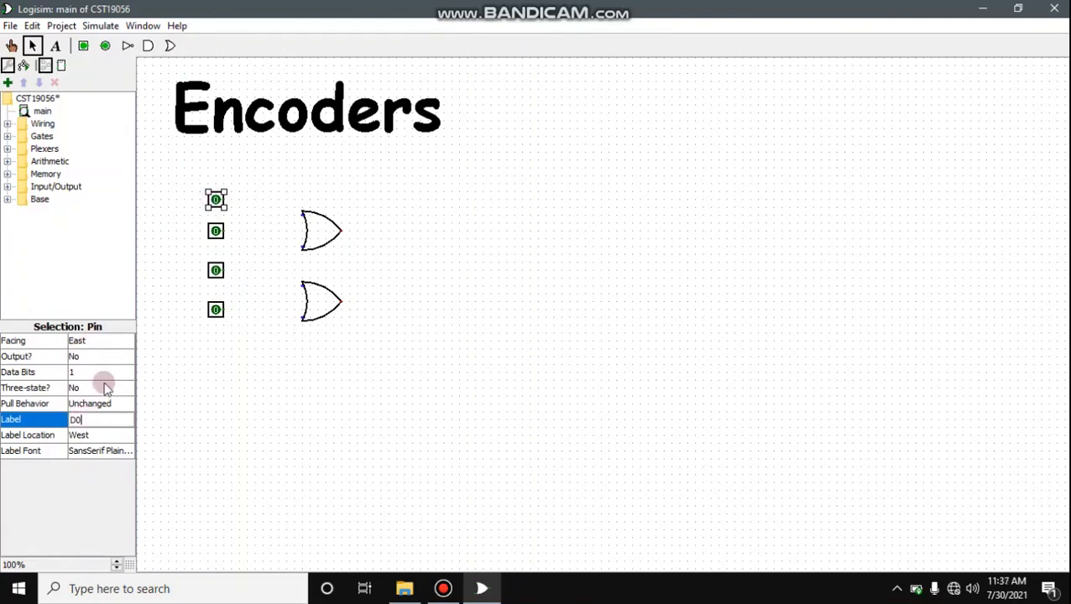
pyautogui.click(279, 355)
pyautogui.click(251, 227)
pyautogui.click(214, 225)
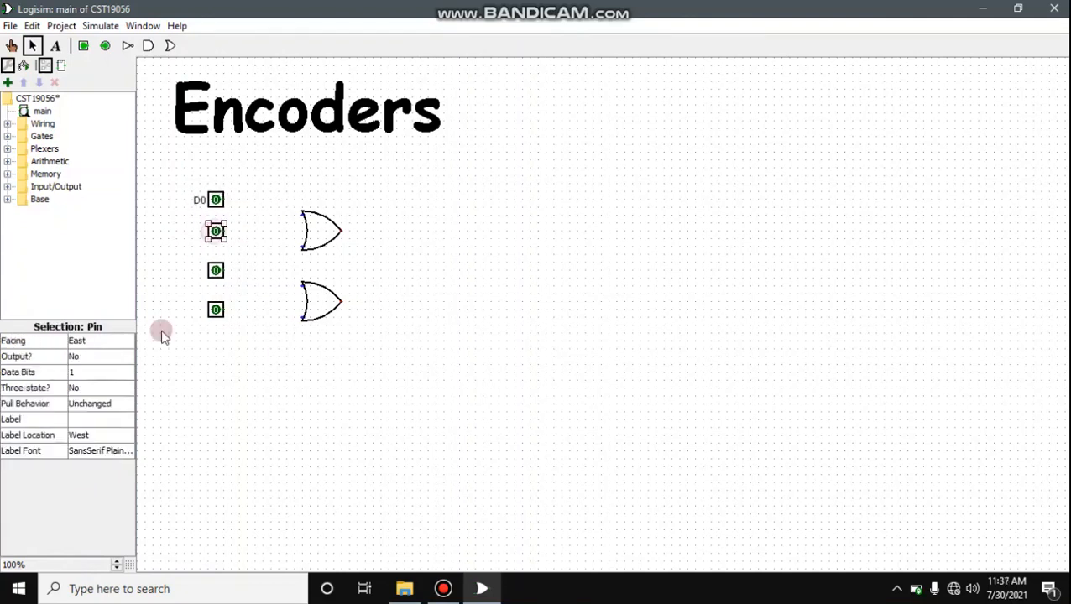
pyautogui.click(110, 417)
pyautogui.write('D1')
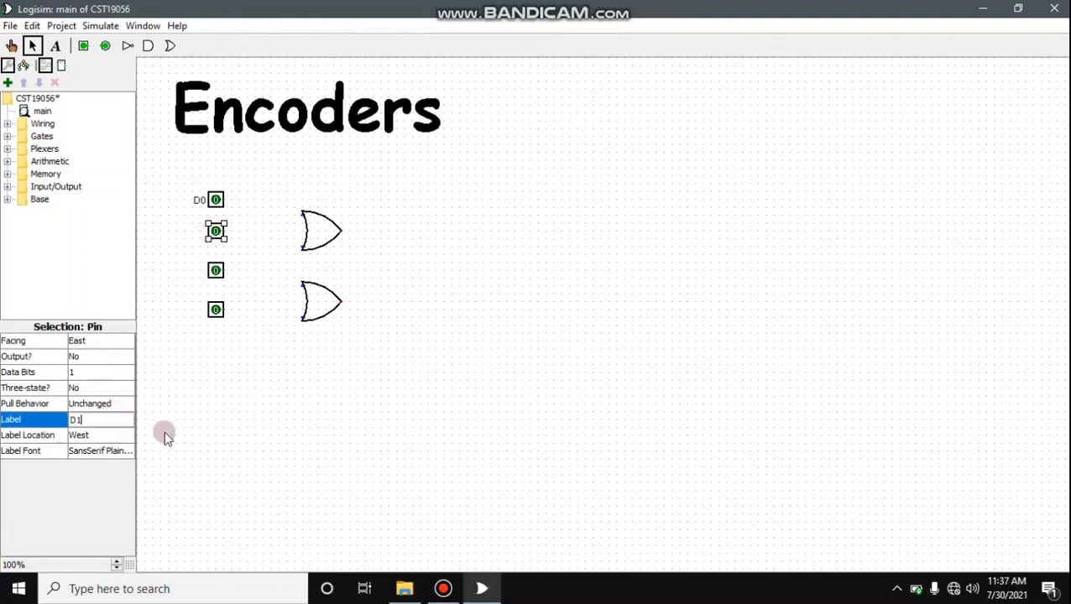
pyautogui.press('Return')
# Label the third input pin D2 and the bottom input pin D3.
pyautogui.click(208, 290)
pyautogui.click(217, 270)
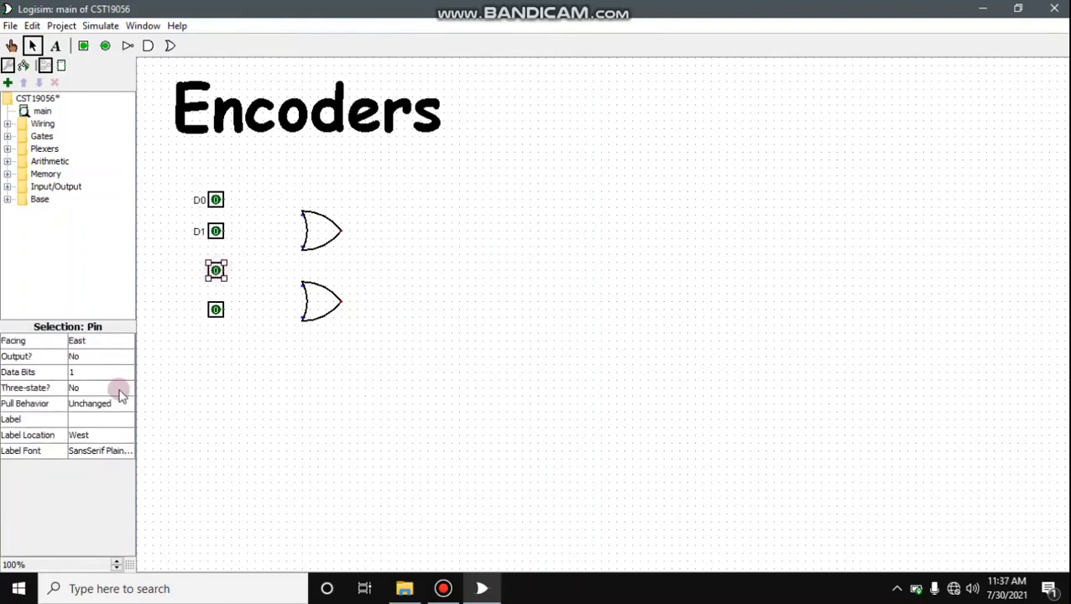
pyautogui.click(87, 417)
pyautogui.write('D2')
pyautogui.press('Return')
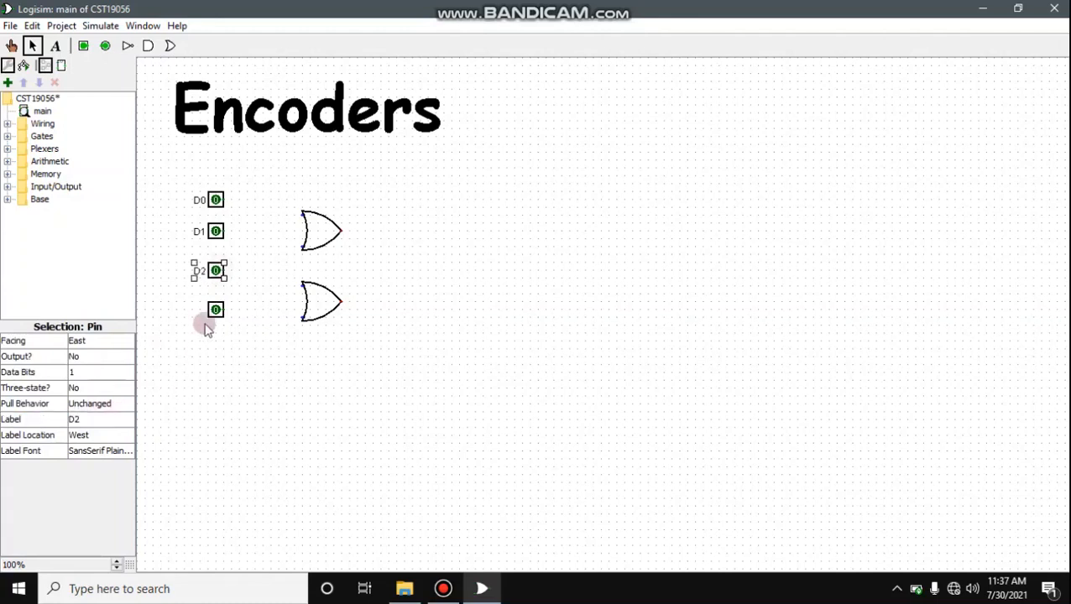
pyautogui.click(214, 312)
pyautogui.click(109, 417)
pyautogui.write('D')
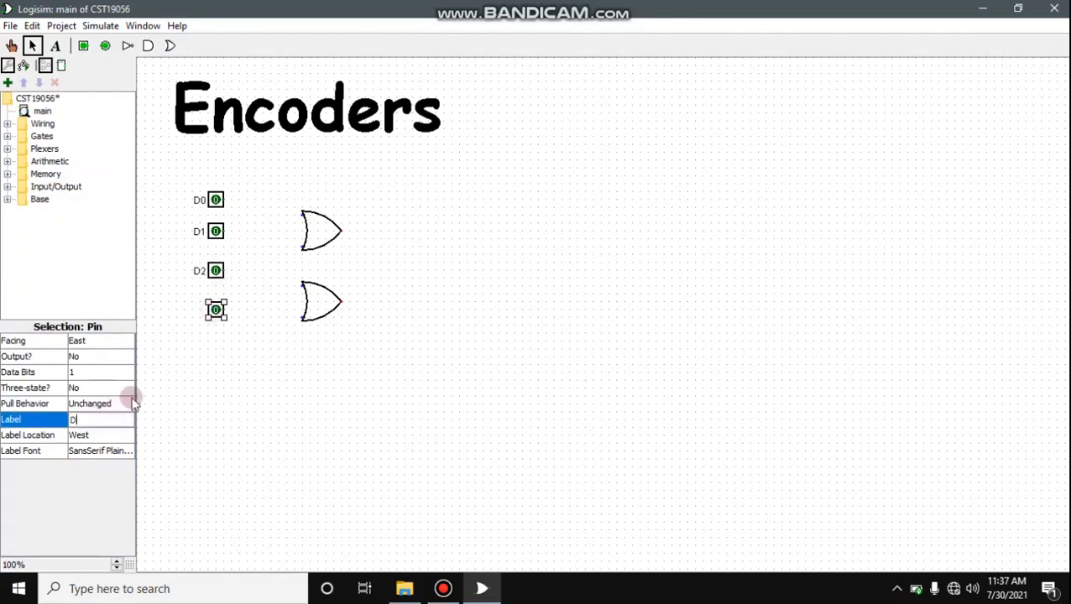
pyautogui.press('Return')
pyautogui.click(84, 420)
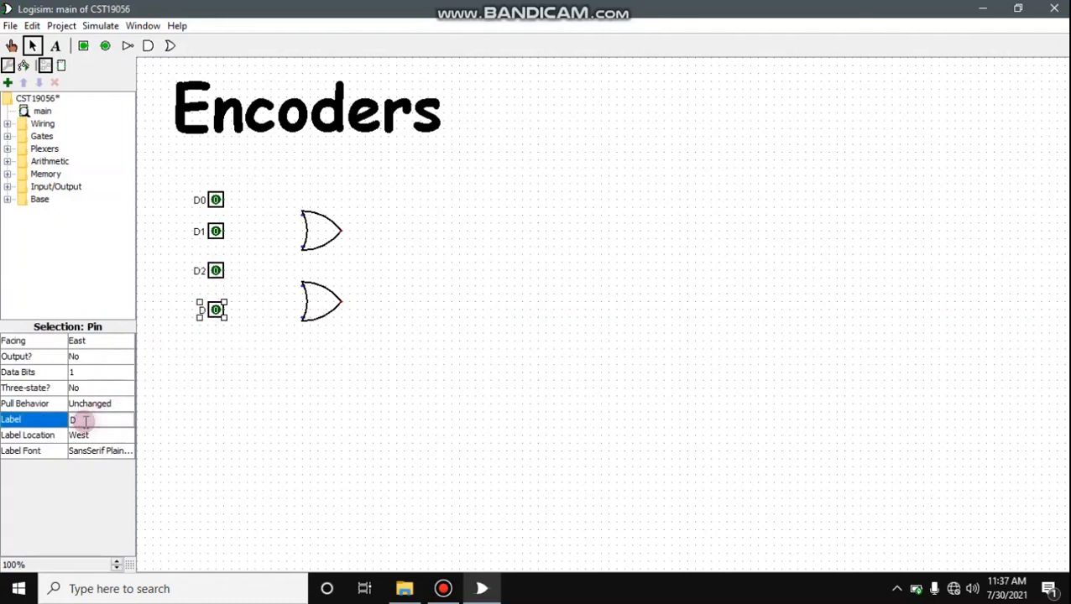
pyautogui.write('3')
pyautogui.press('Return')
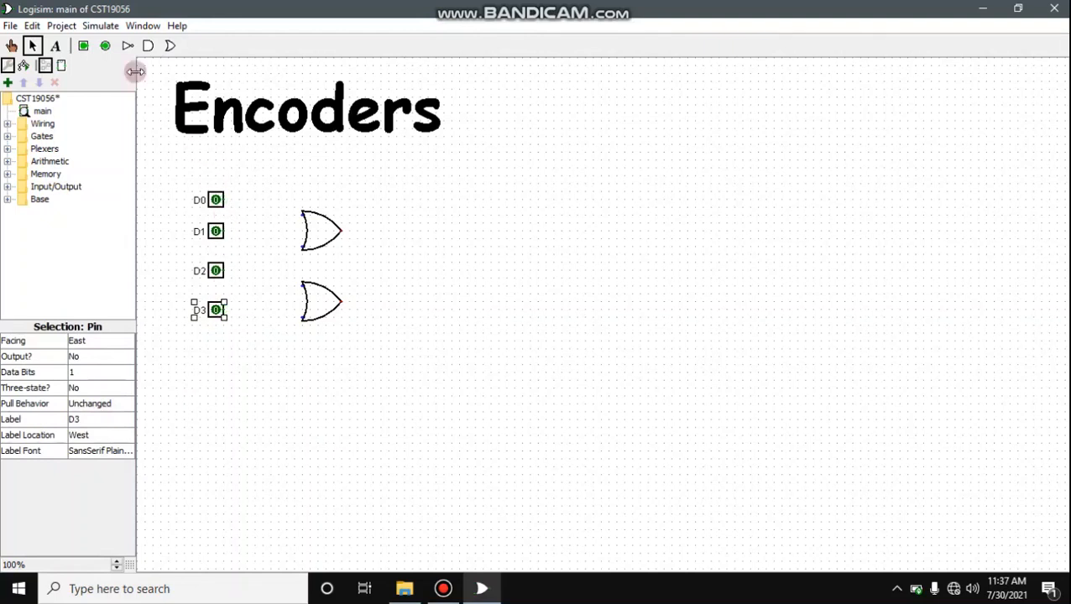
# Wire D1 and D3 to the upper OR gate's inputs, and D2 and D3 to the lower OR gate's inputs.
pyautogui.moveTo(225, 231)
pyautogui.mouseDown()
pyautogui.moveTo(248, 232)
pyautogui.moveTo(256, 217)
pyautogui.moveTo(305, 218)
pyautogui.mouseUp()
pyautogui.moveTo(221, 312); pyautogui.dragTo(225, 270)
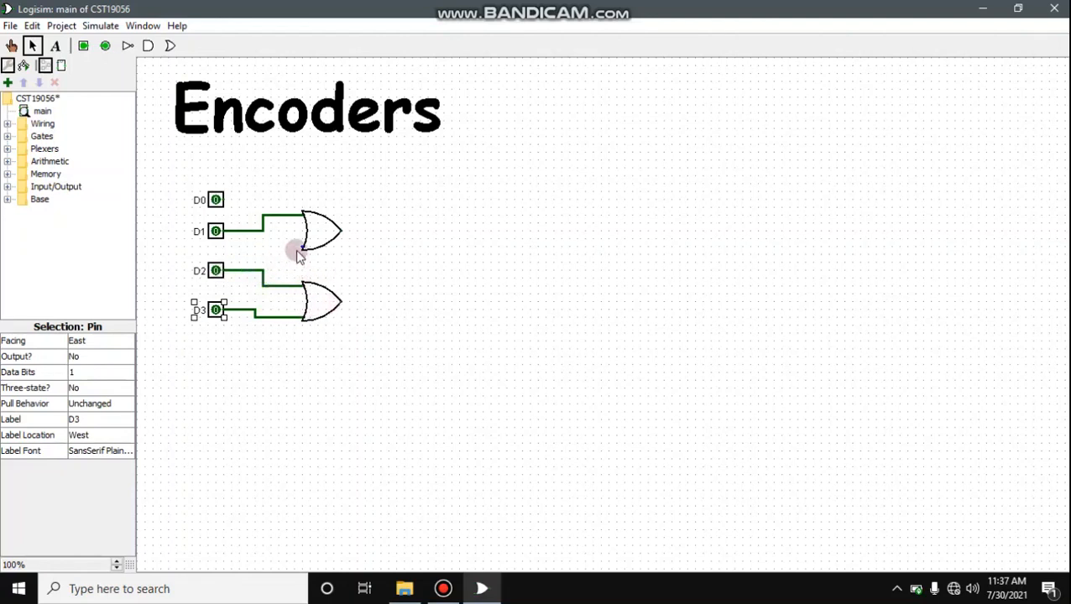
pyautogui.moveTo(299, 243); pyautogui.dragTo(286, 316)
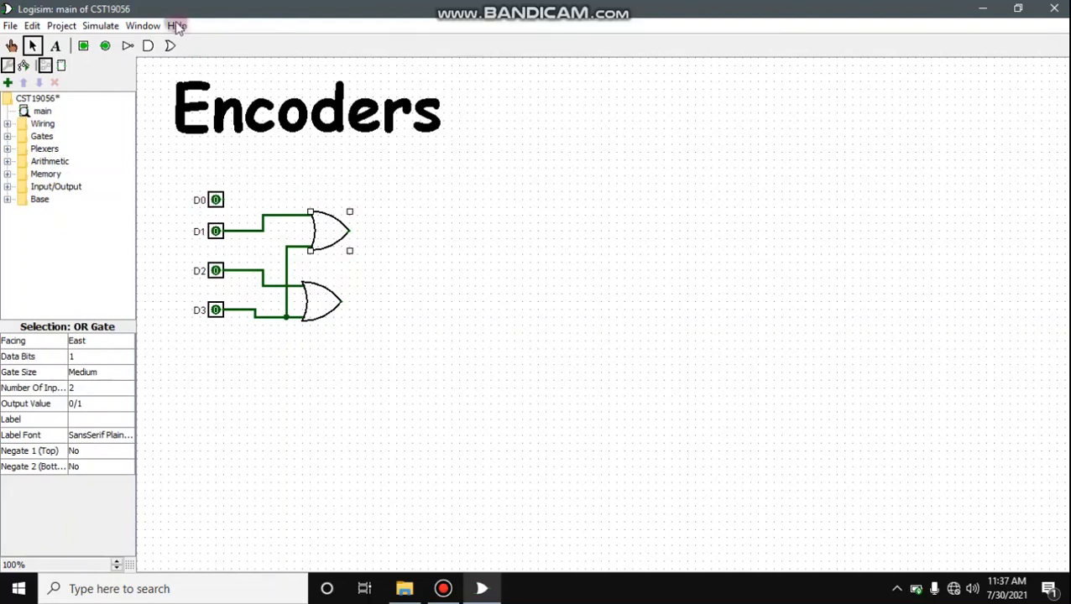
# Place an output pin after each OR gate and wire each gate's output to its pin.
pyautogui.click(105, 46)
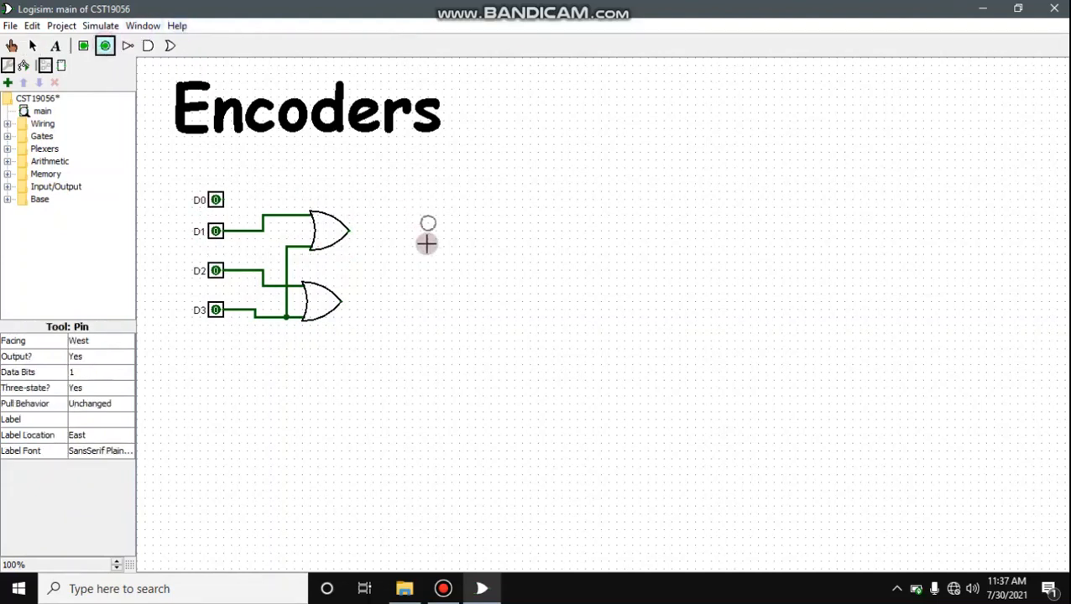
pyautogui.click(393, 232)
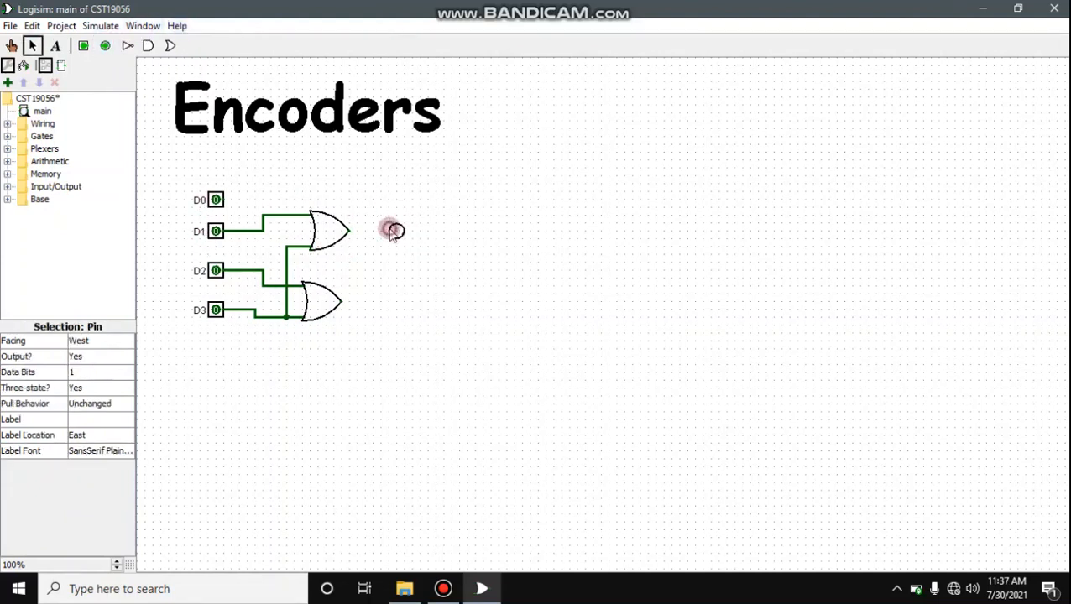
pyautogui.click(396, 303)
pyautogui.moveTo(351, 232); pyautogui.dragTo(395, 231)
pyautogui.moveTo(343, 302); pyautogui.dragTo(385, 307)
# Label the upper output pin A1 and enter A0 as the lower output pin's label.
pyautogui.click(396, 229)
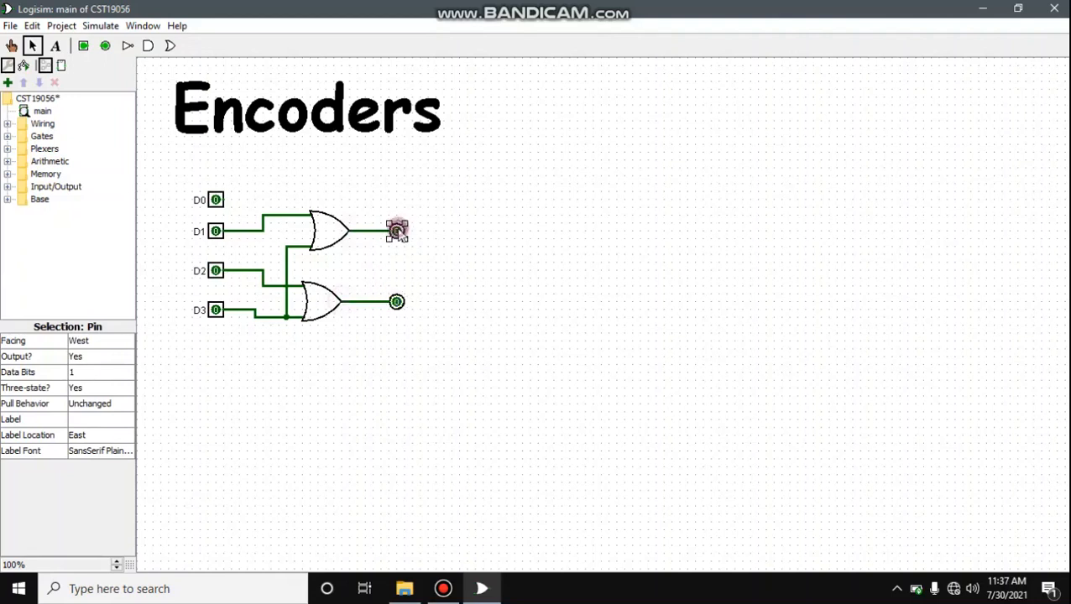
pyautogui.click(117, 416)
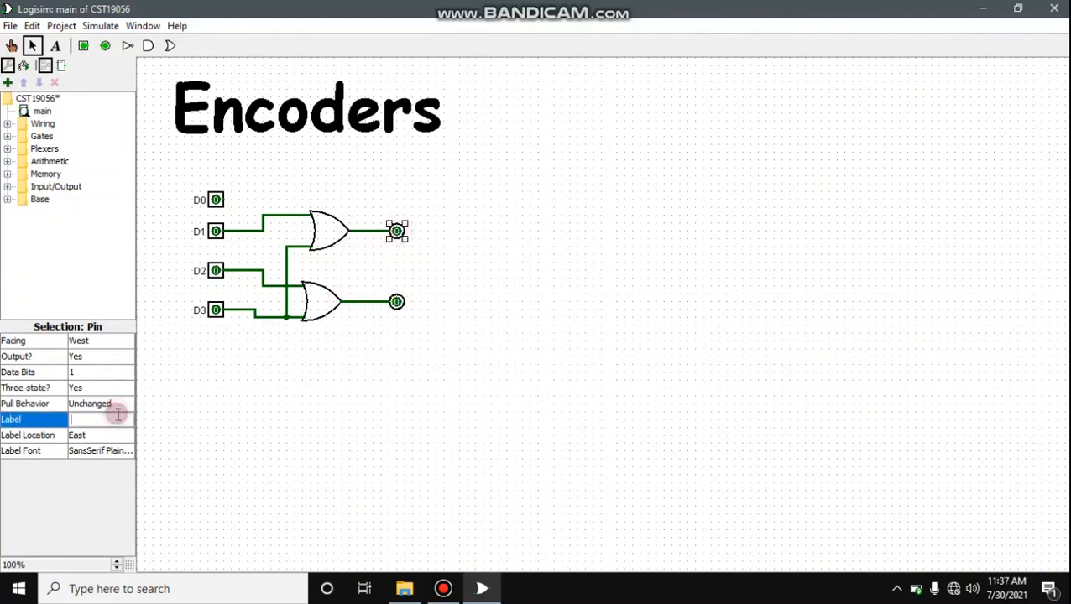
pyautogui.write('A1')
pyautogui.press('Return')
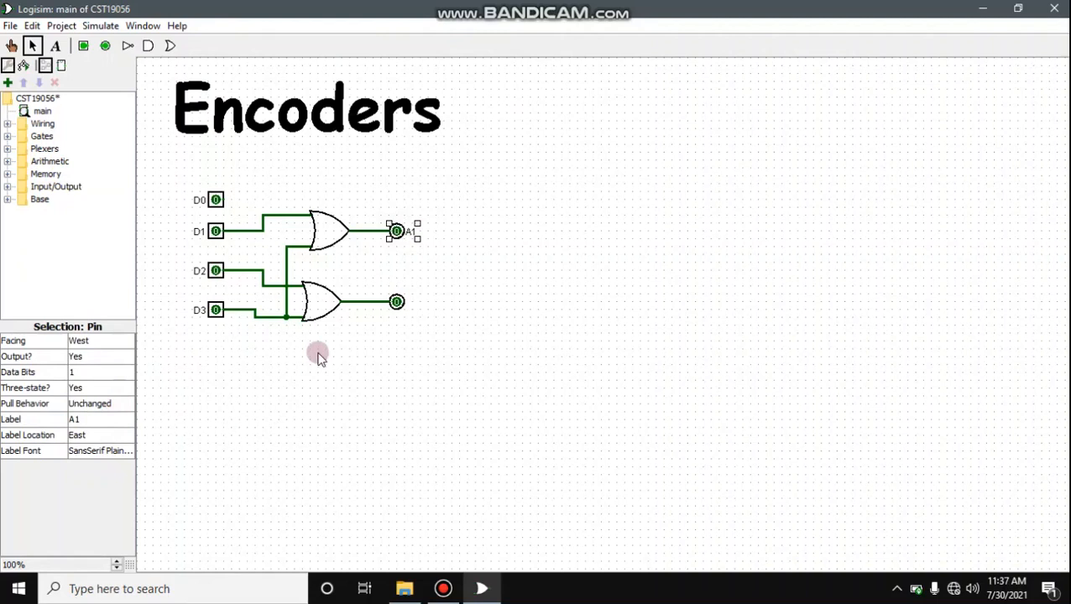
pyautogui.click(398, 302)
pyautogui.click(126, 417)
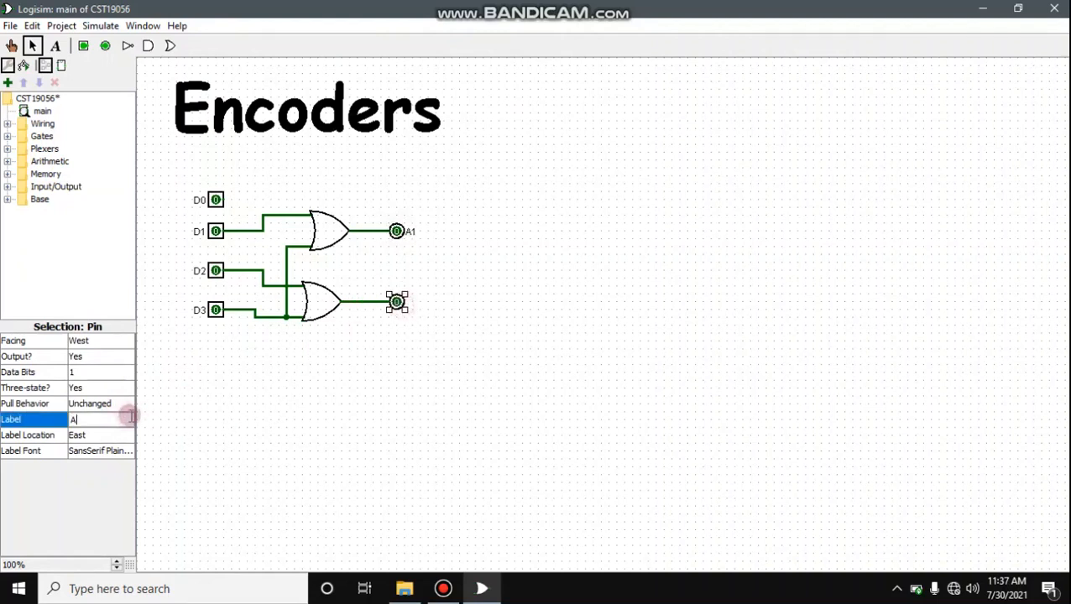
pyautogui.write('A')
pyautogui.press('Return')
pyautogui.click(114, 419)
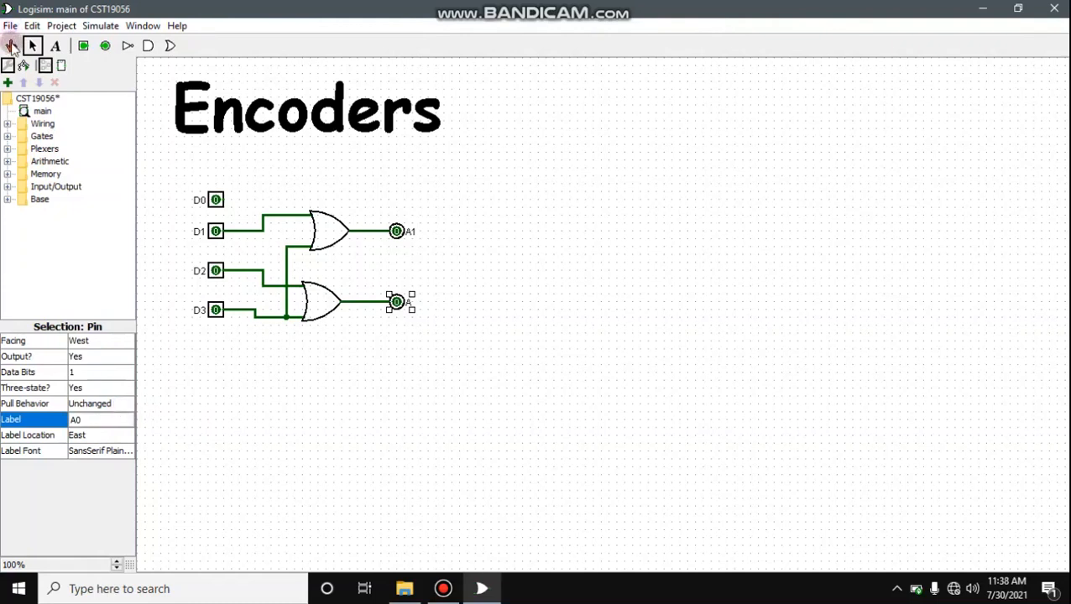
# Test the encoder by toggling inputs D0 to D3, switching D1 and D2 back to 0 so only D3 stays 1.
pyautogui.click(11, 46)
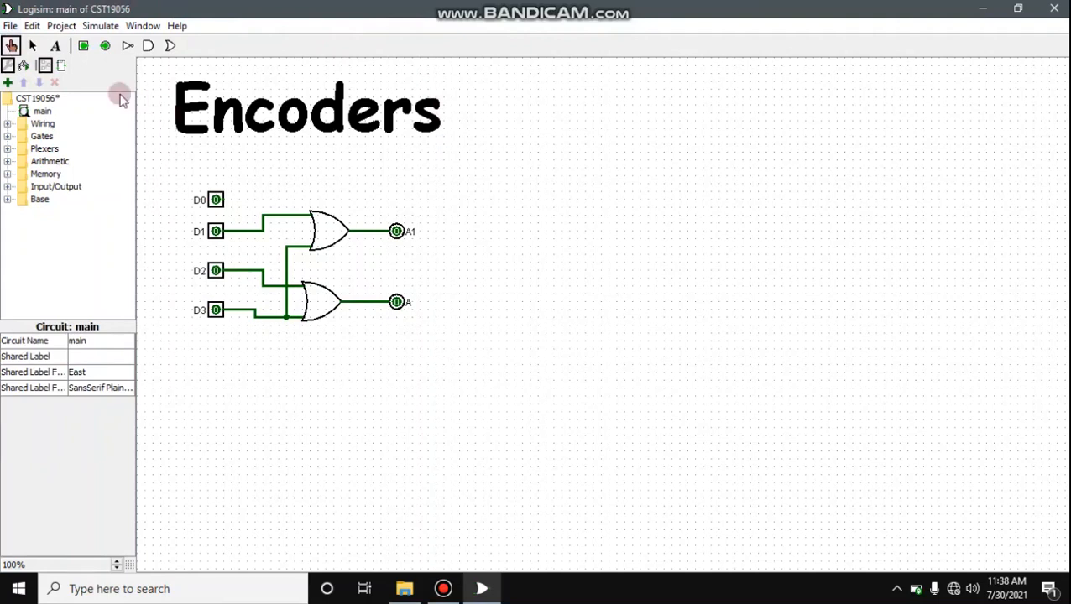
pyautogui.click(215, 199)
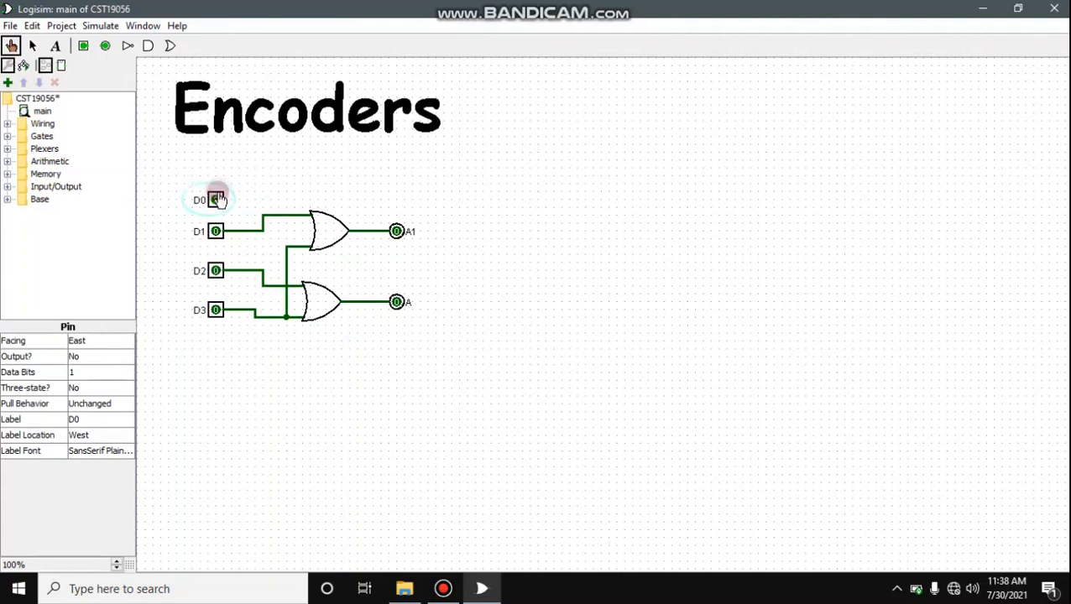
pyautogui.click(214, 236)
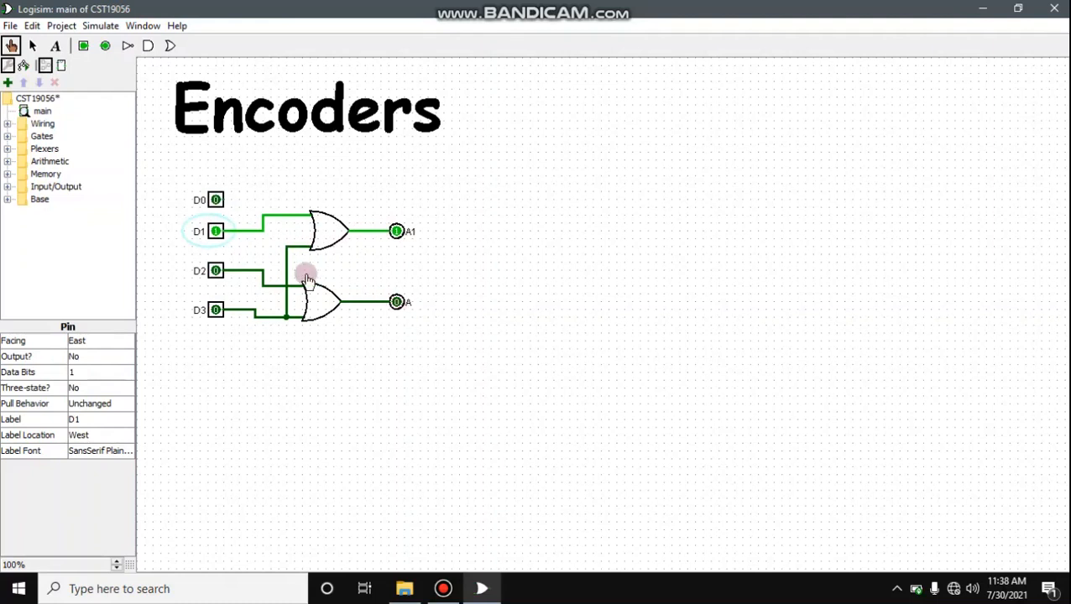
pyautogui.click(216, 272)
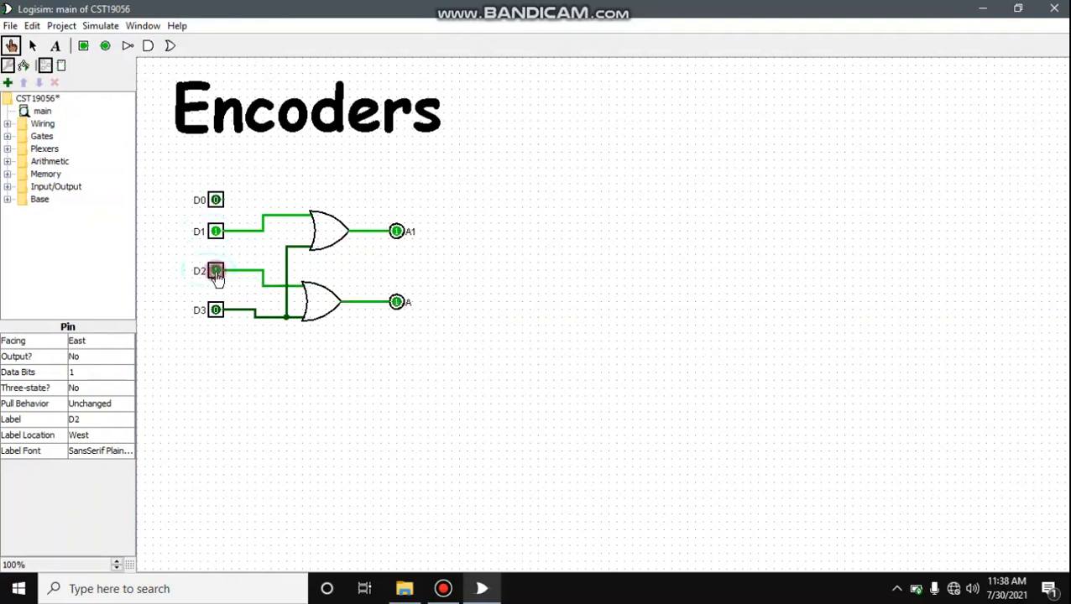
pyautogui.click(216, 232)
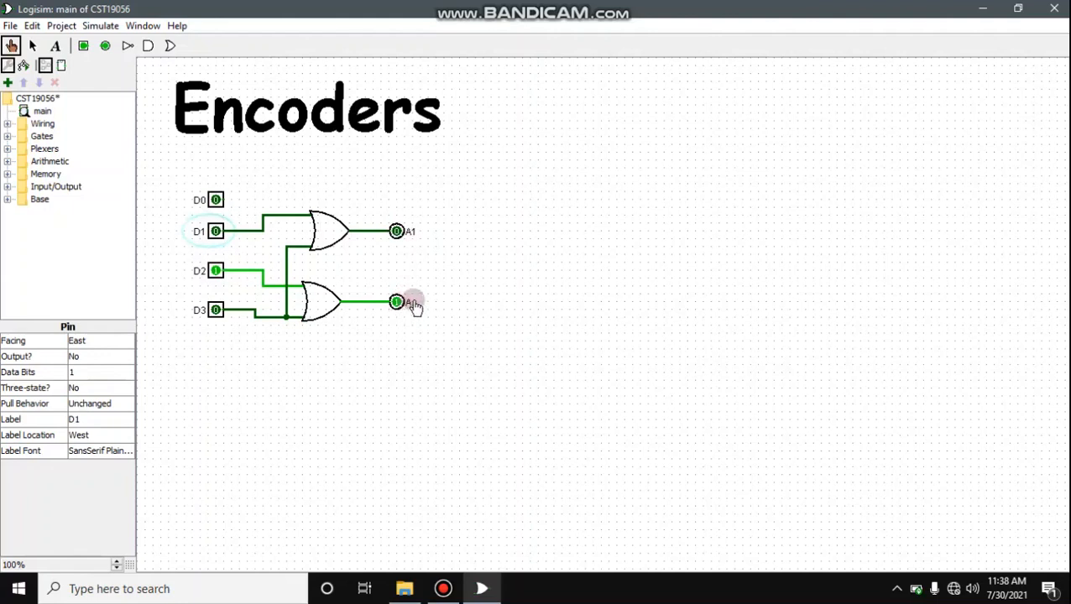
pyautogui.click(216, 311)
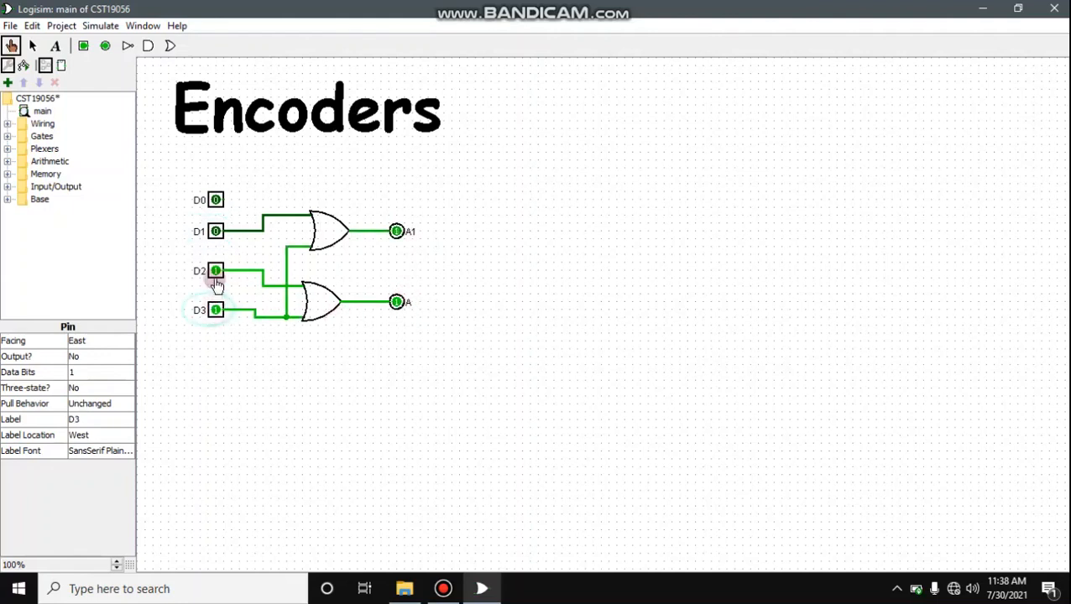
pyautogui.click(216, 270)
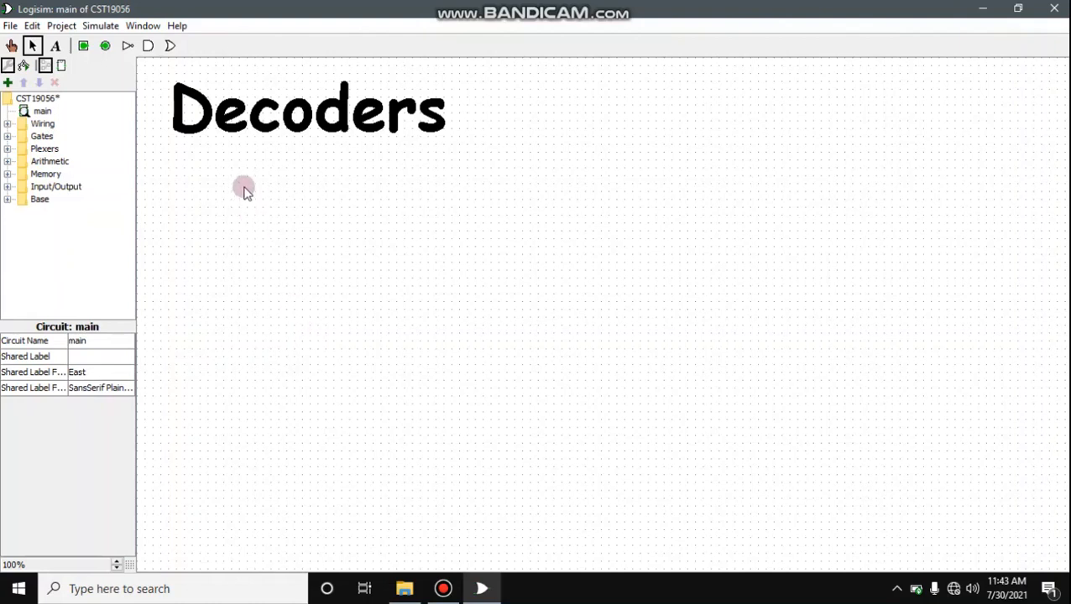
# Place four AND gates in a vertical column below the Decoders title.
pyautogui.click(148, 45)
pyautogui.click(474, 241)
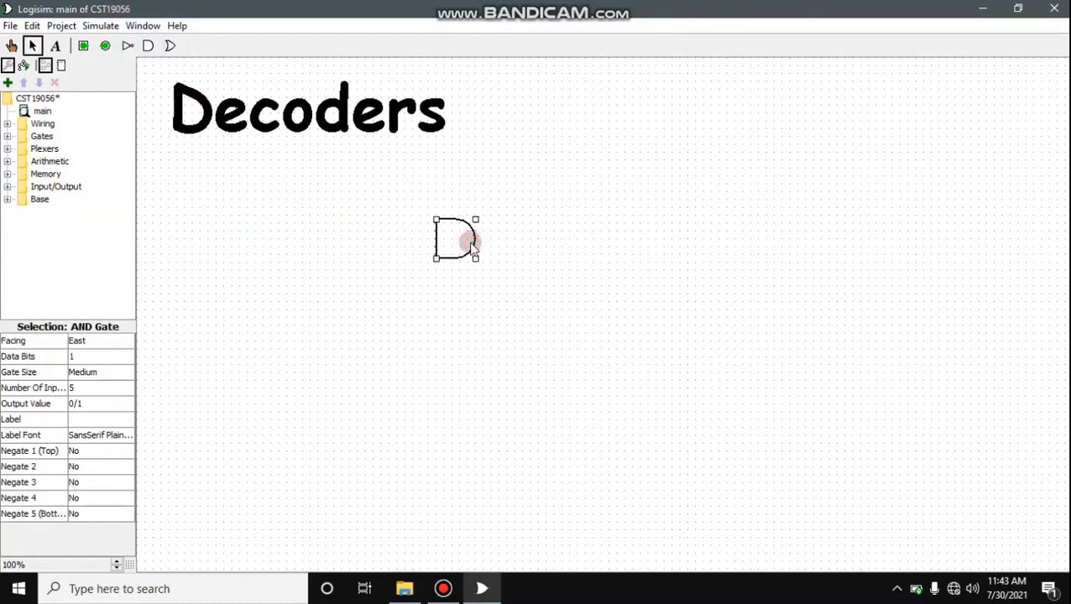
pyautogui.hotkey('ctrl', 'd')
pyautogui.moveTo(472, 244); pyautogui.dragTo(461, 408)
pyautogui.hotkey('ctrl', 'd')
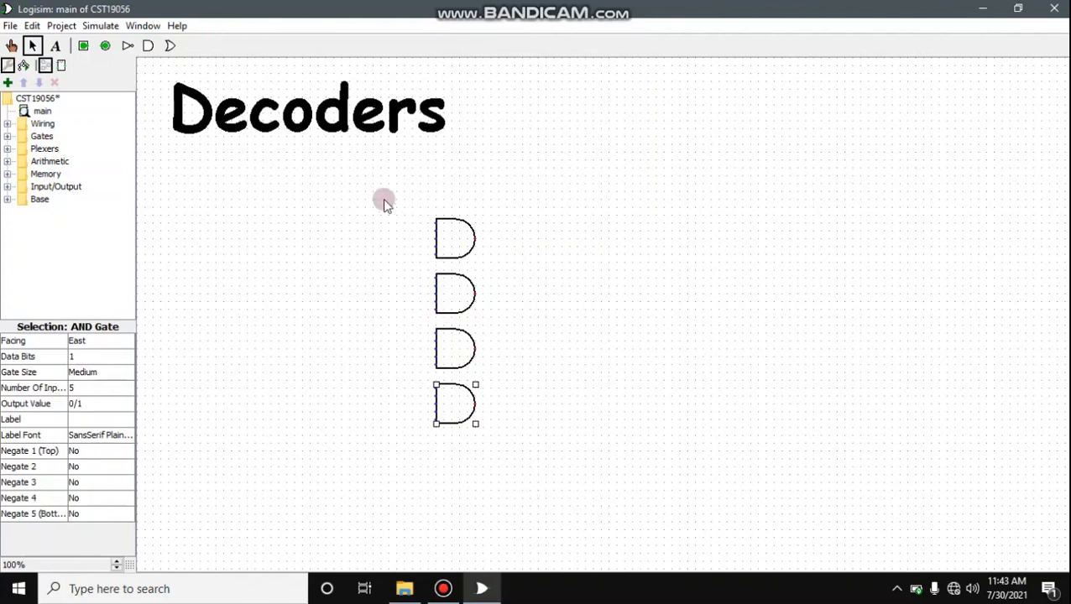
# Select all four AND gates and set their number of inputs to 2.
pyautogui.moveTo(383, 199)
pyautogui.mouseDown()
pyautogui.moveTo(537, 501)
pyautogui.moveTo(595, 534)
pyautogui.mouseUp()
pyautogui.moveTo(599, 529); pyautogui.dragTo(599, 496)
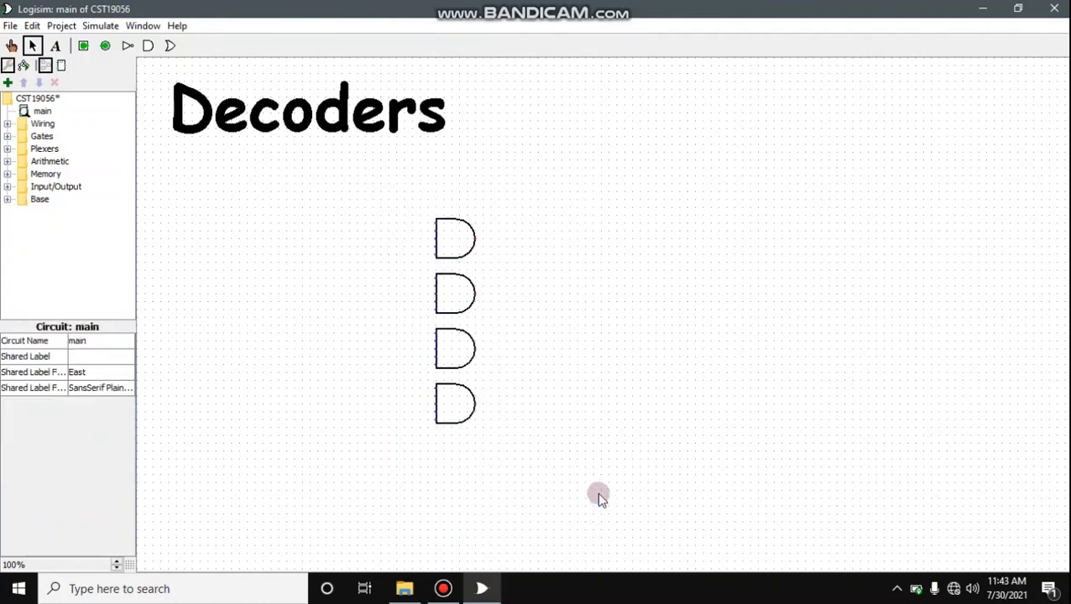
pyautogui.moveTo(401, 197); pyautogui.dragTo(533, 458)
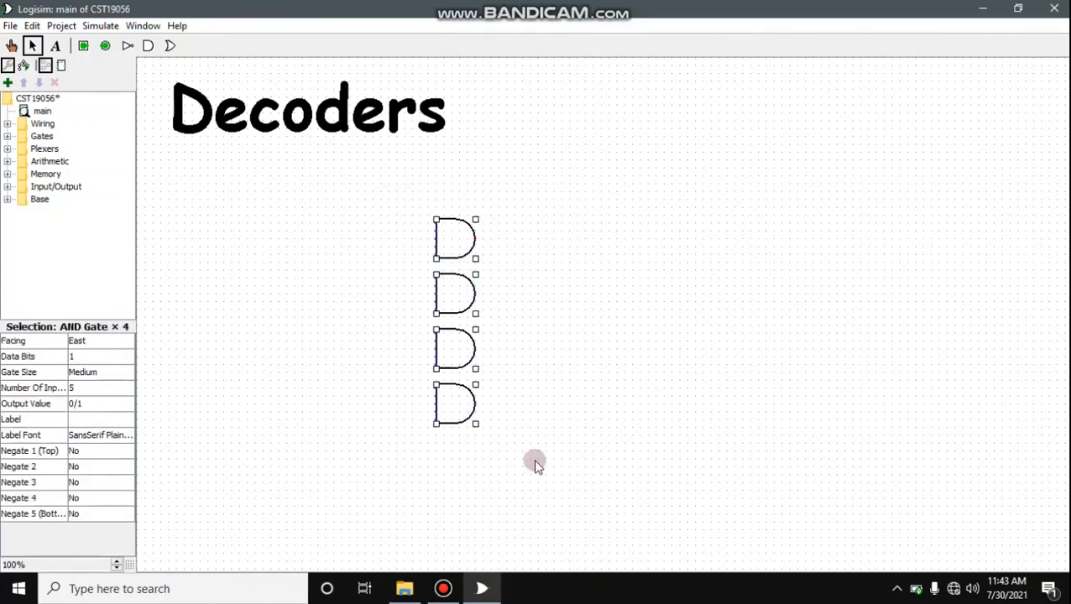
pyautogui.click(105, 393)
pyautogui.click(93, 406)
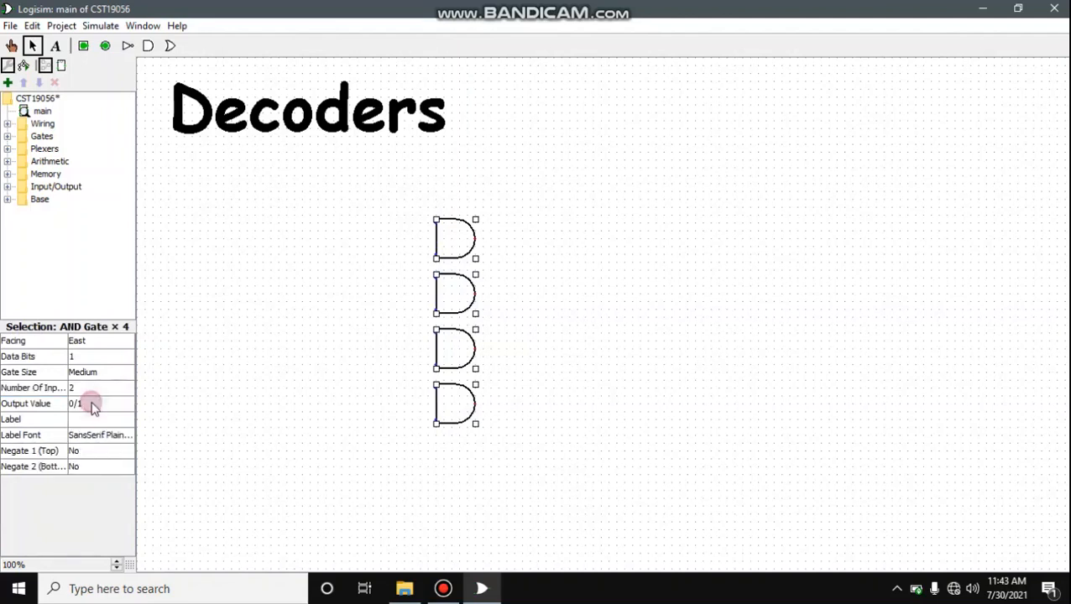
# Place two input pins one above the other ahead of the AND gates.
pyautogui.click(83, 46)
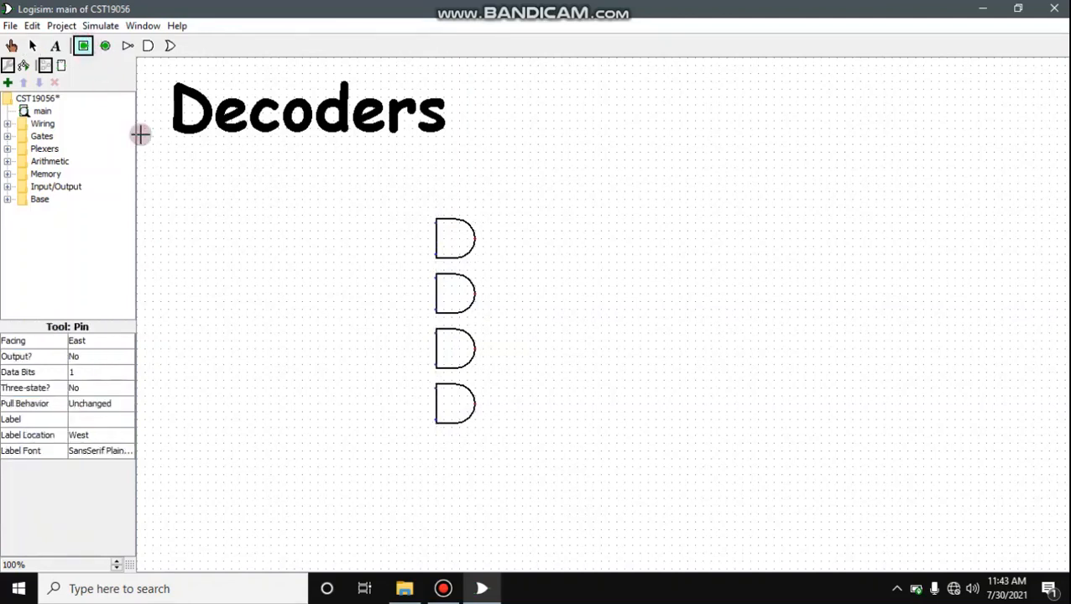
pyautogui.click(236, 225)
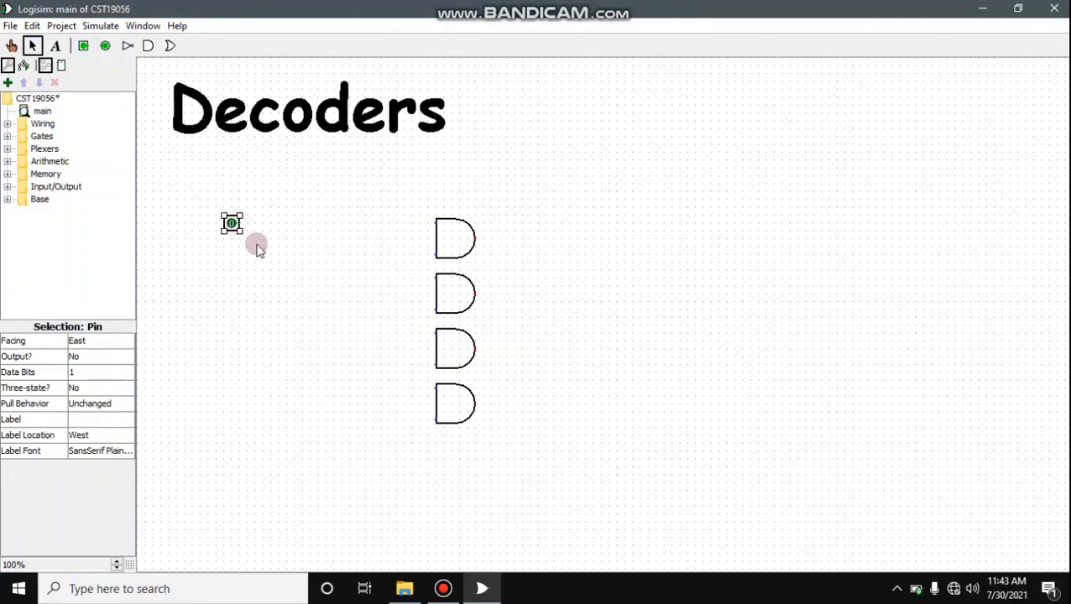
pyautogui.hotkey('ctrl', 'd')
pyautogui.moveTo(243, 232); pyautogui.dragTo(235, 256)
# Place two NOT gates between the input pins and the AND gates, one level with each pin.
pyautogui.click(127, 47)
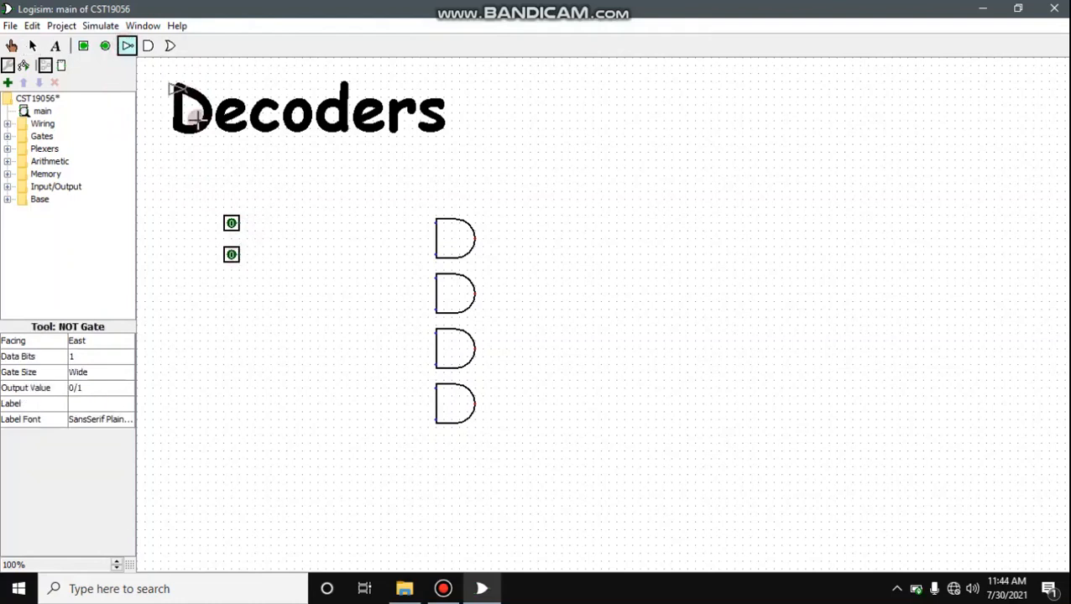
pyautogui.click(321, 224)
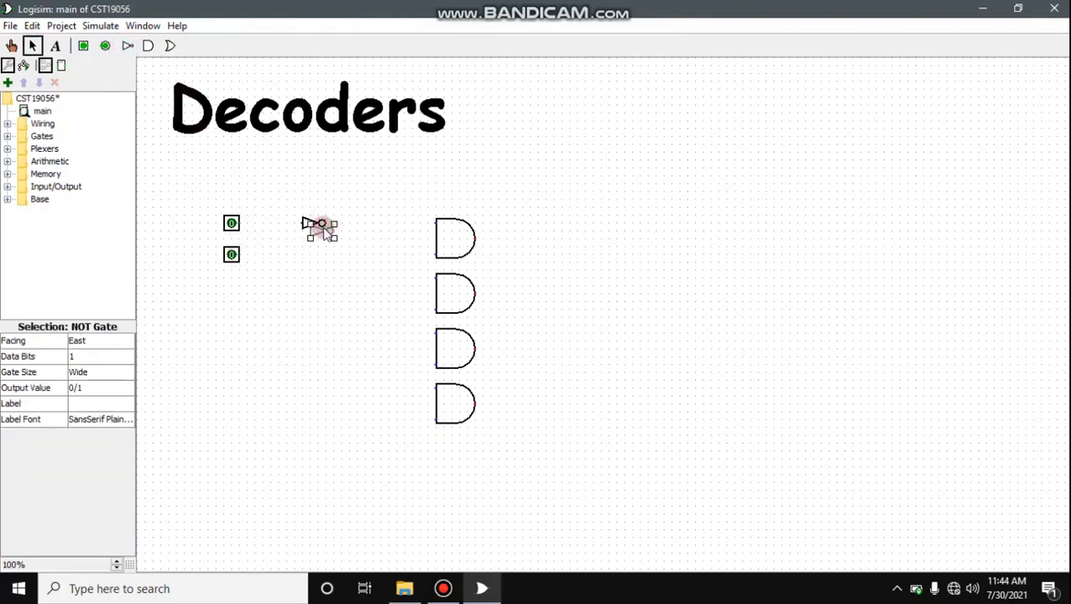
pyautogui.moveTo(309, 256); pyautogui.dragTo(312, 254)
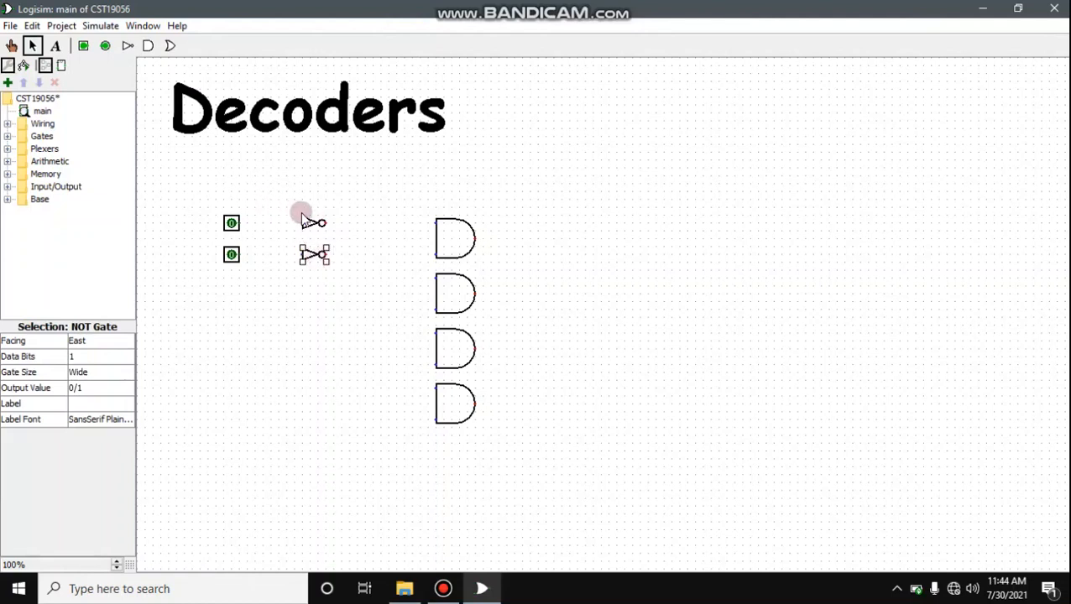
# Wire the two input pins, both directly and through the NOT gates, to the inputs of the four AND gates as a decoder.
pyautogui.moveTo(239, 224); pyautogui.dragTo(435, 224)
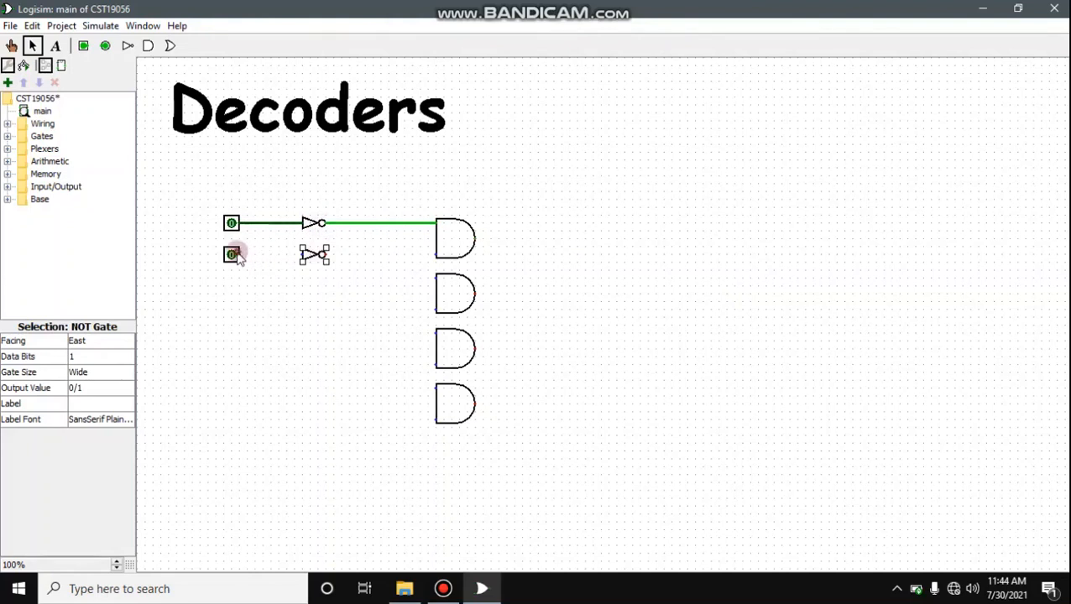
pyautogui.moveTo(240, 254); pyautogui.dragTo(434, 256)
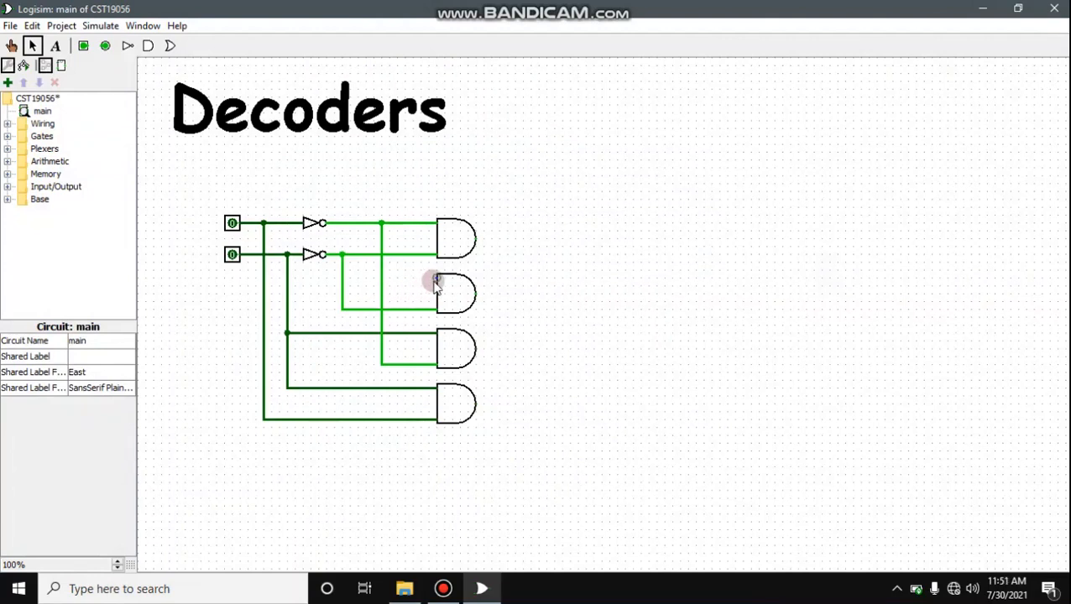
pyautogui.moveTo(434, 286); pyautogui.dragTo(263, 278)
# Label the upper input pin A0 and the lower input pin A1.
pyautogui.click(233, 223)
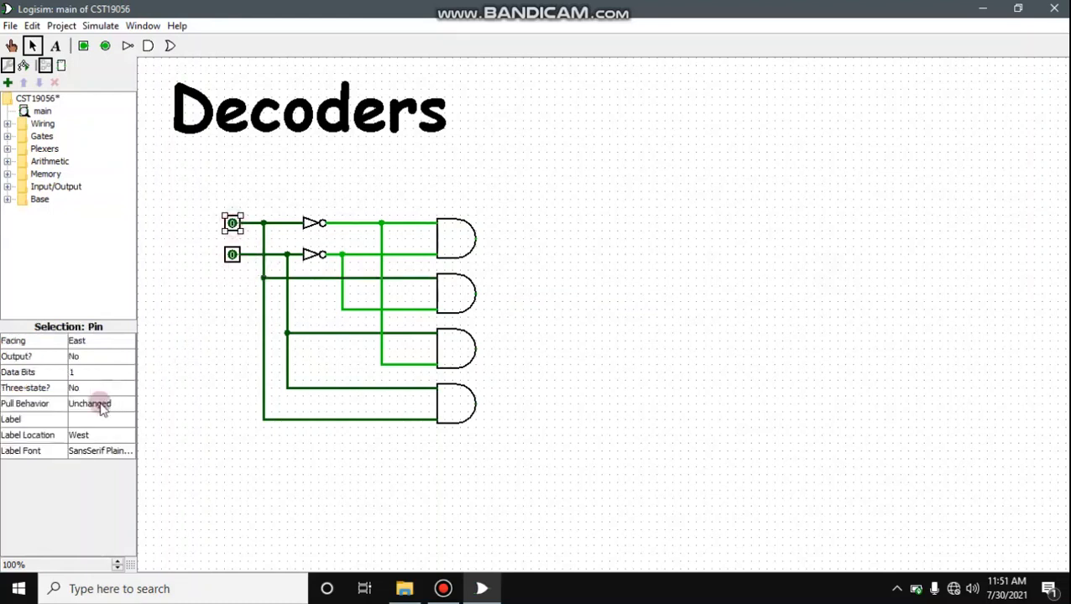
pyautogui.click(101, 416)
pyautogui.write('A')
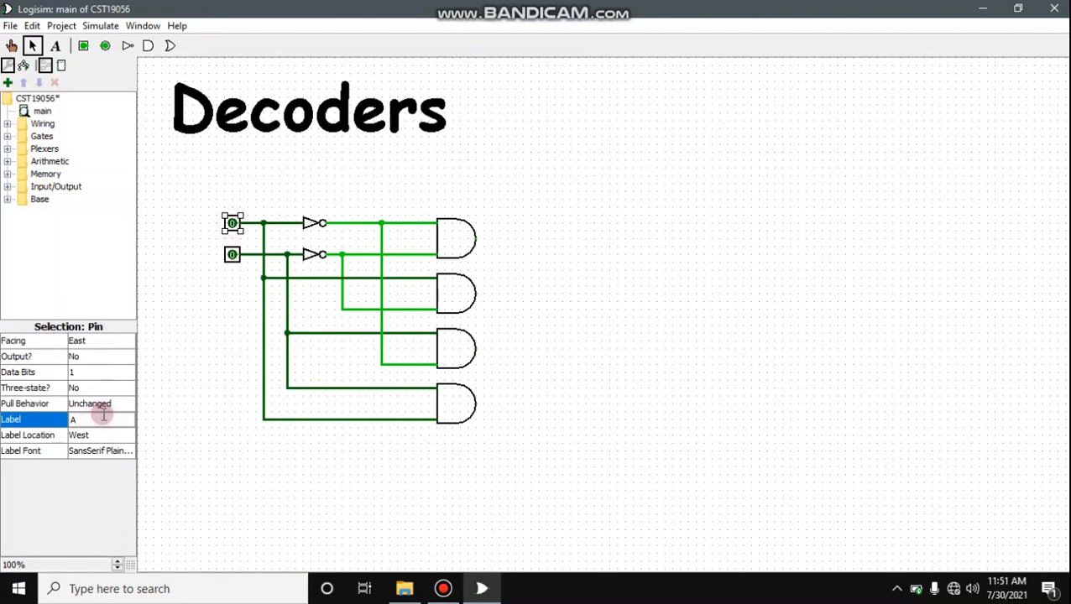
pyautogui.write('0')
pyautogui.press('Return')
pyautogui.click(232, 255)
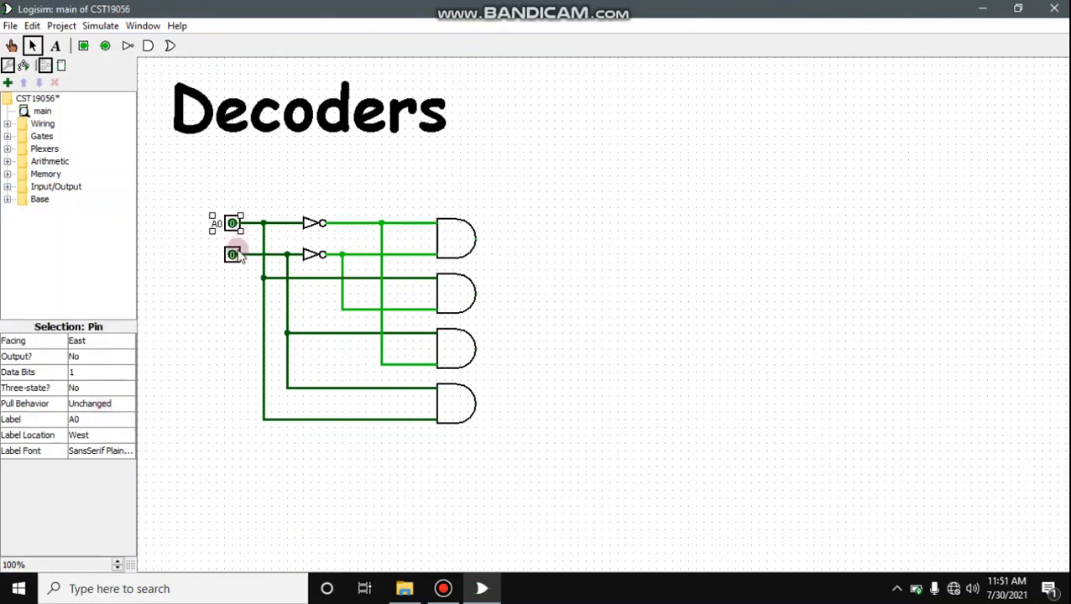
pyautogui.click(112, 419)
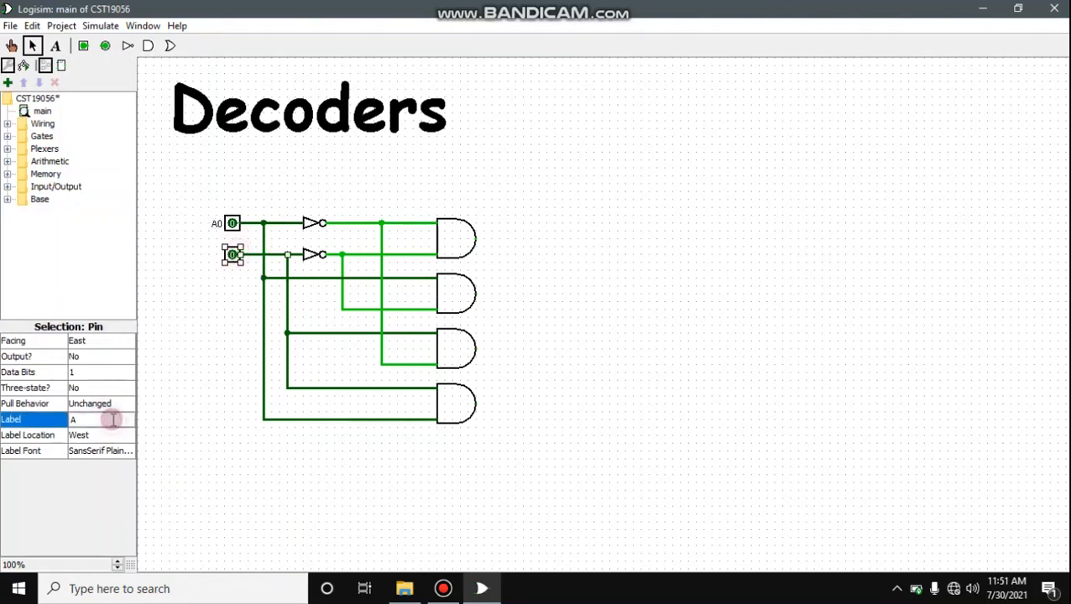
pyautogui.write('A1')
pyautogui.press('Return')
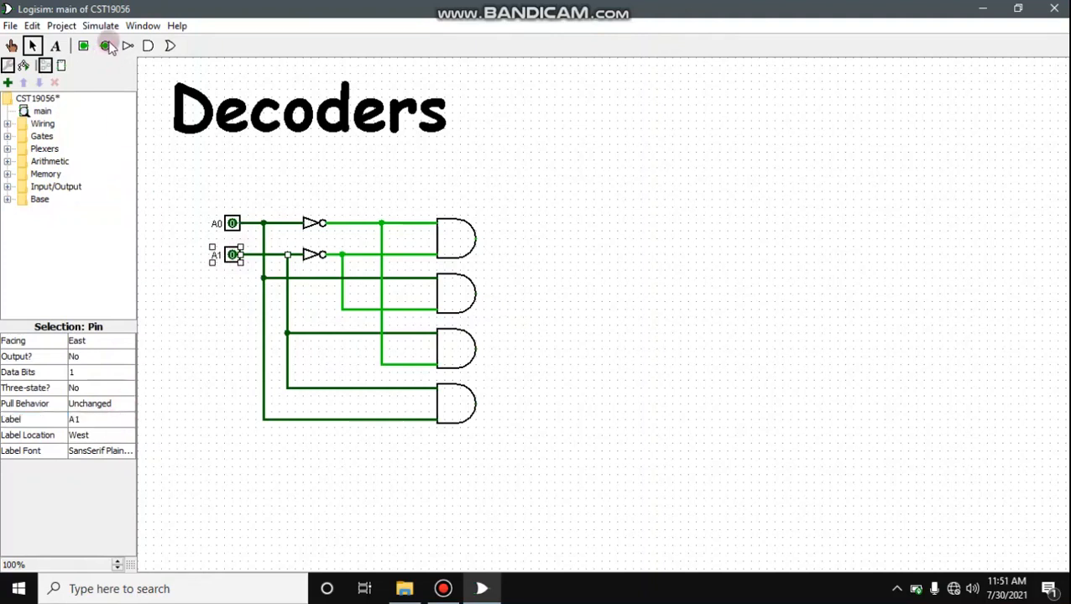
# Place four output pins in a column after the AND gates, one level with each gate's output.
pyautogui.click(105, 46)
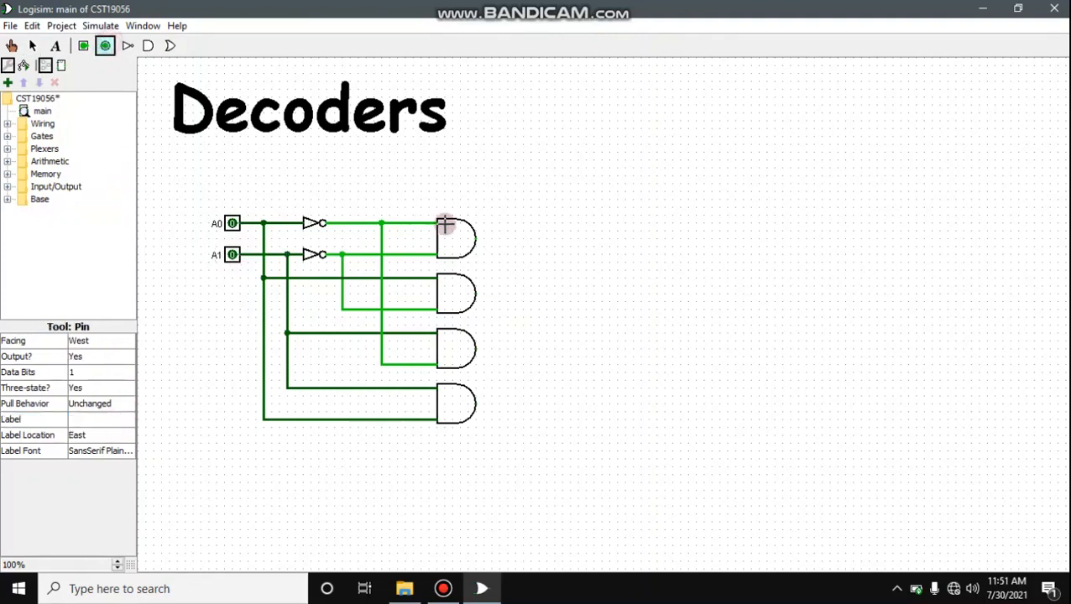
pyautogui.click(530, 239)
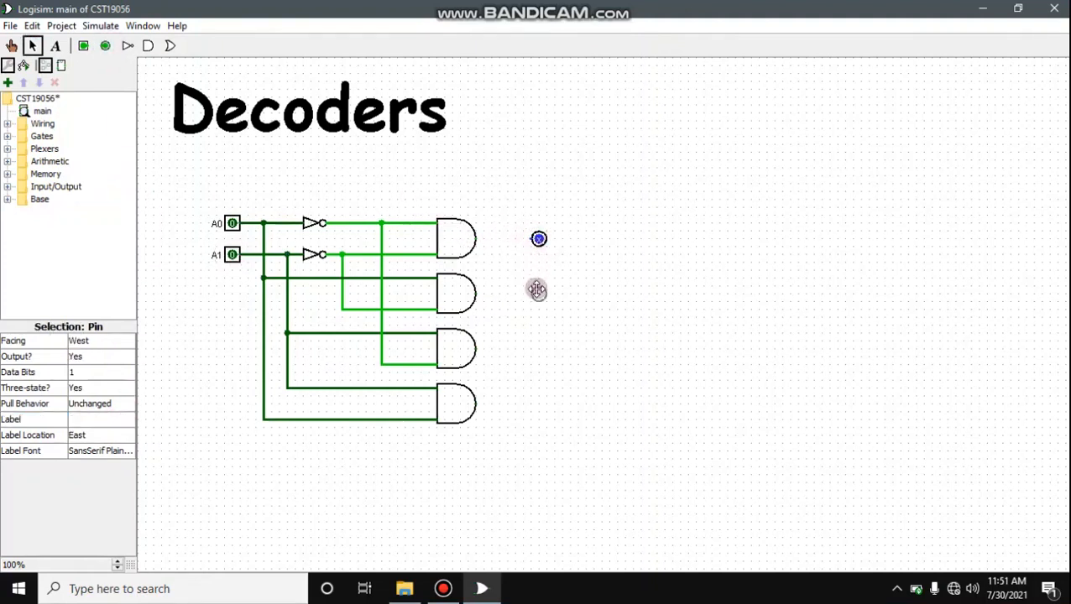
pyautogui.click(539, 348)
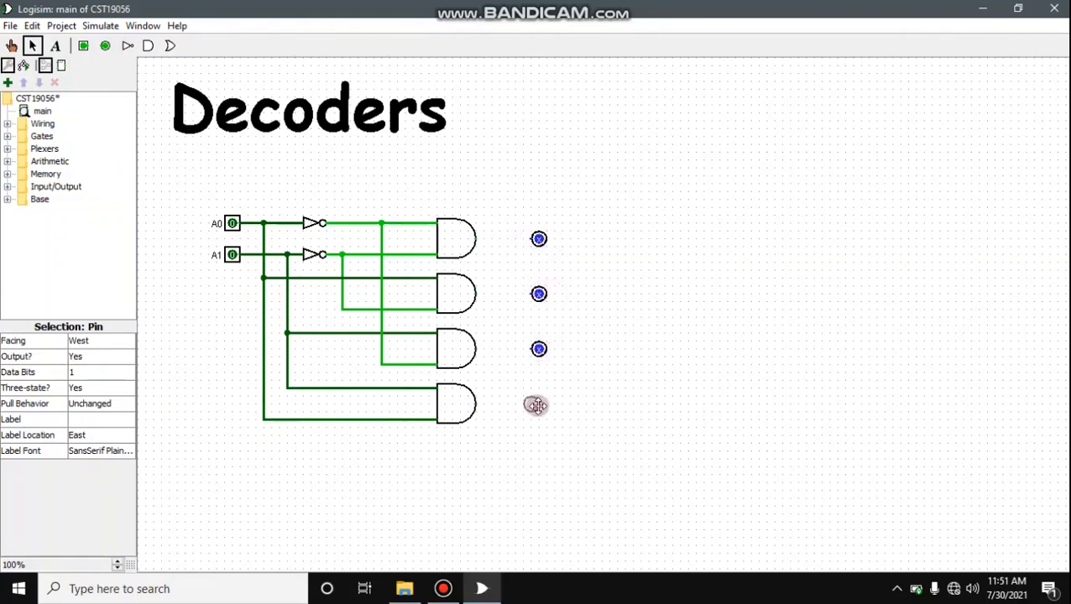
pyautogui.click(536, 405)
# Wire each AND gate's output to the output pin on the same level.
pyautogui.moveTo(476, 241); pyautogui.dragTo(539, 239)
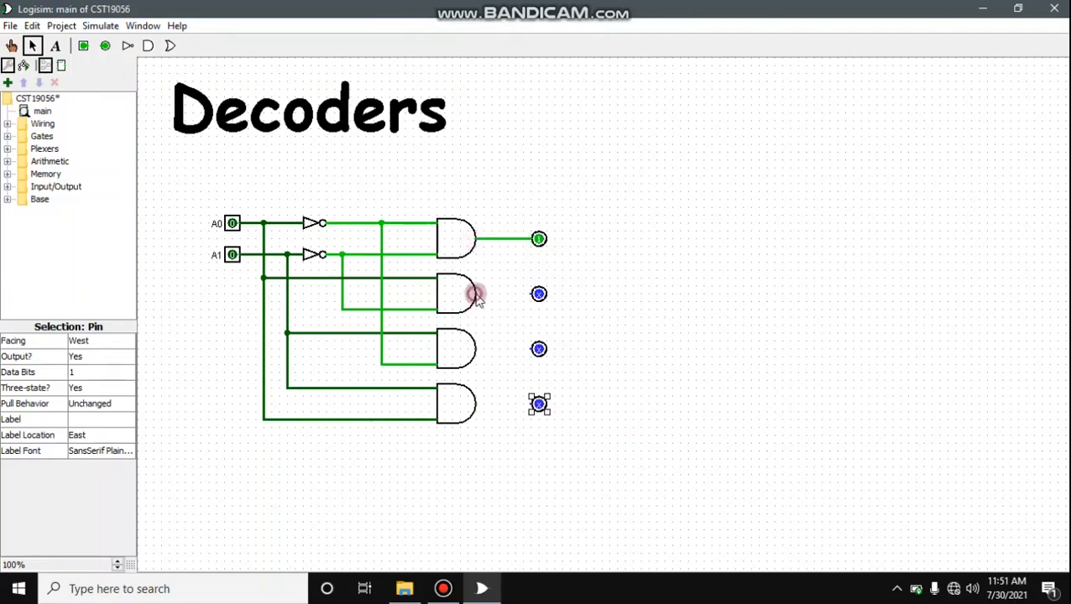
pyautogui.moveTo(476, 294); pyautogui.dragTo(539, 294)
pyautogui.moveTo(476, 348); pyautogui.dragTo(539, 349)
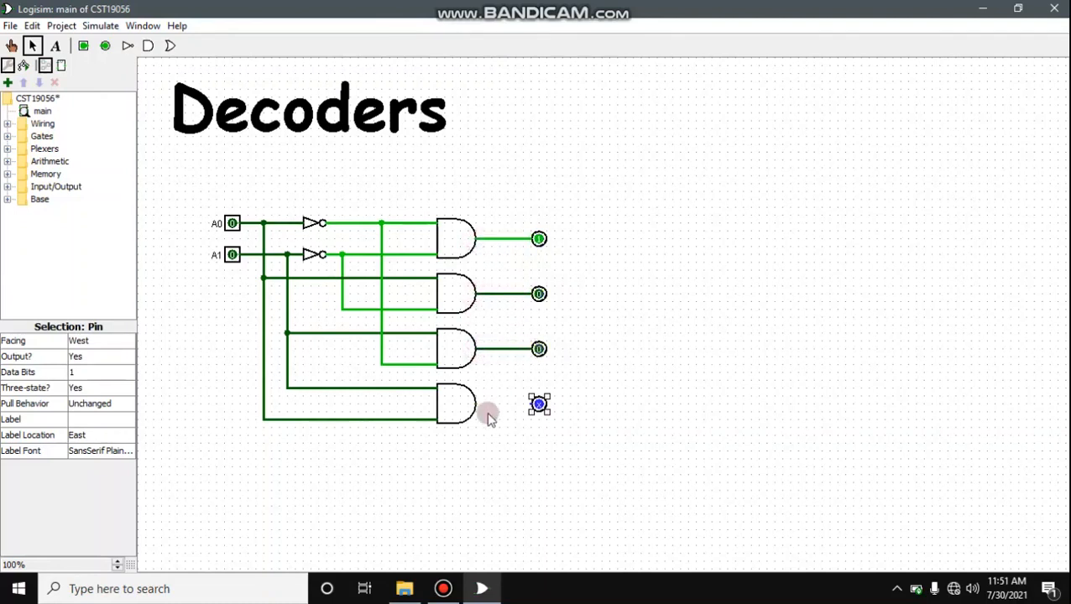
pyautogui.moveTo(476, 406); pyautogui.dragTo(534, 406)
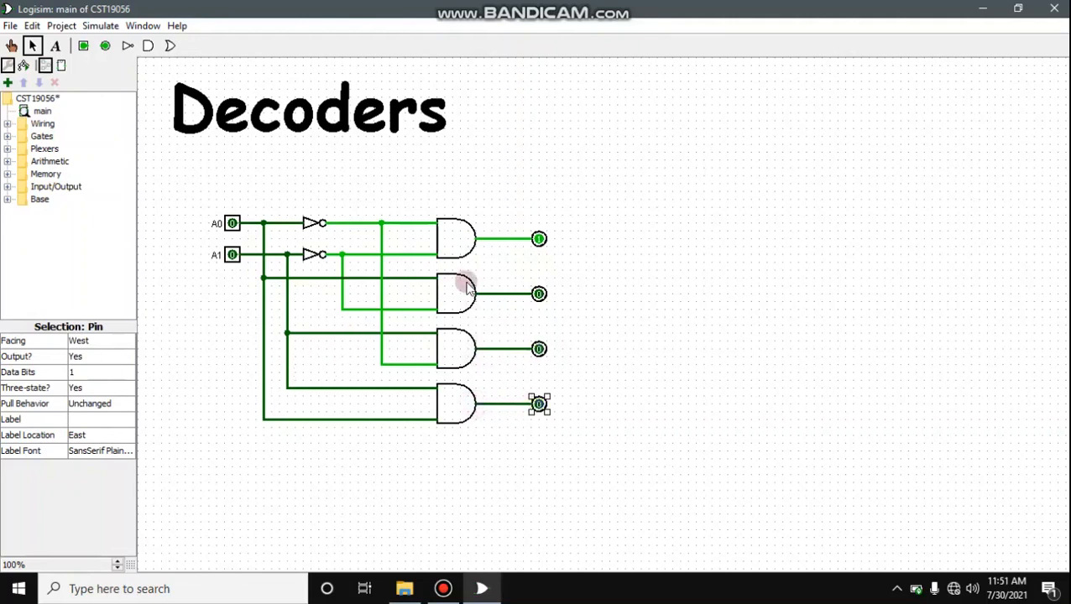
# Label the output pin of the first AND gate D0 and that of the second AND gate D1.
pyautogui.click(539, 239)
pyautogui.click(112, 419)
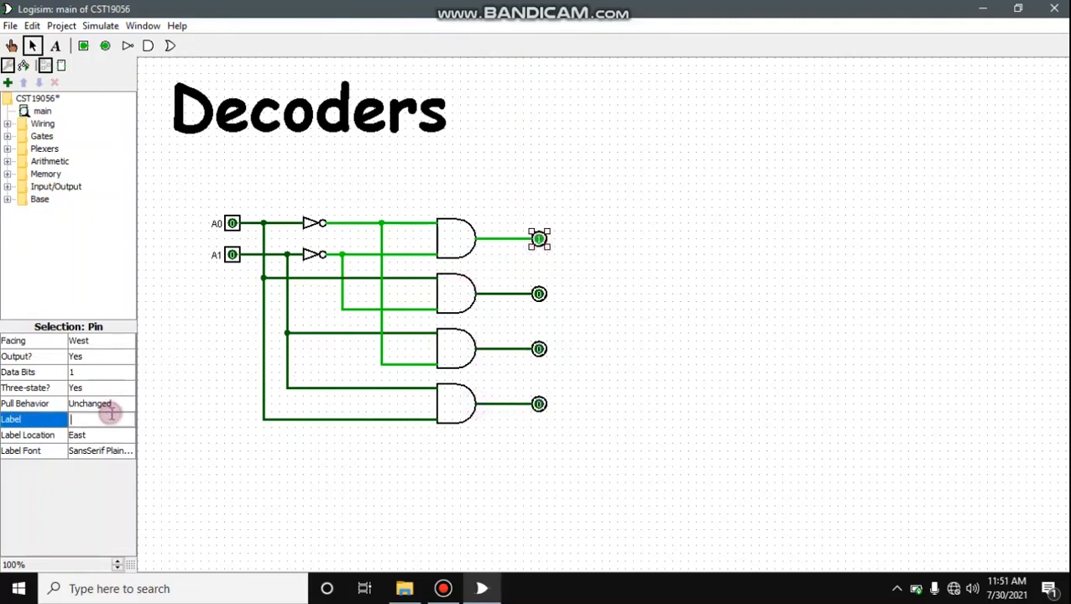
pyautogui.write('D0')
pyautogui.press('Return')
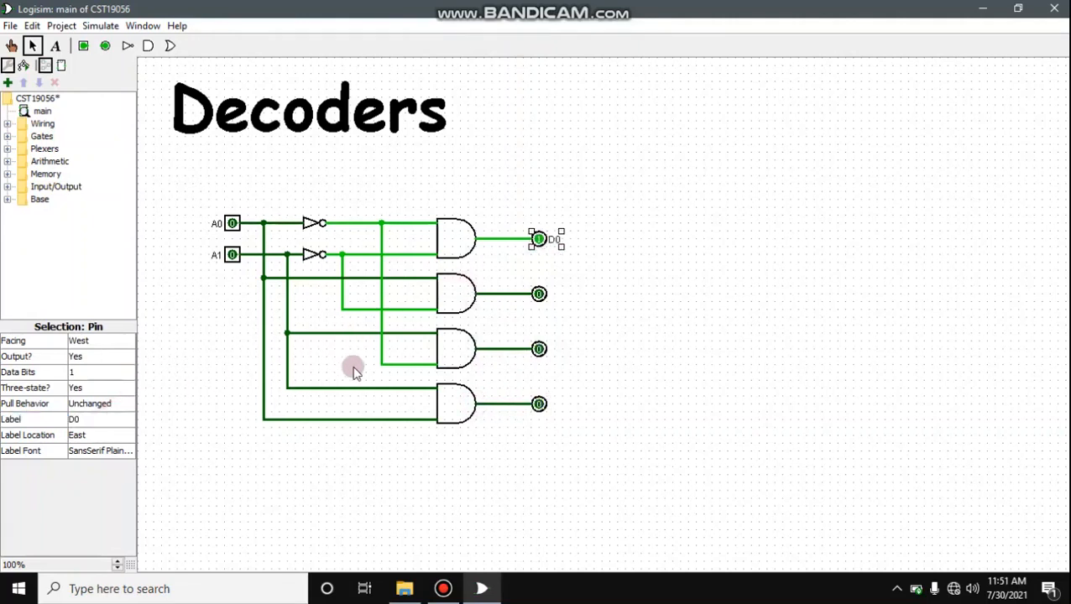
pyautogui.click(539, 294)
pyautogui.click(119, 418)
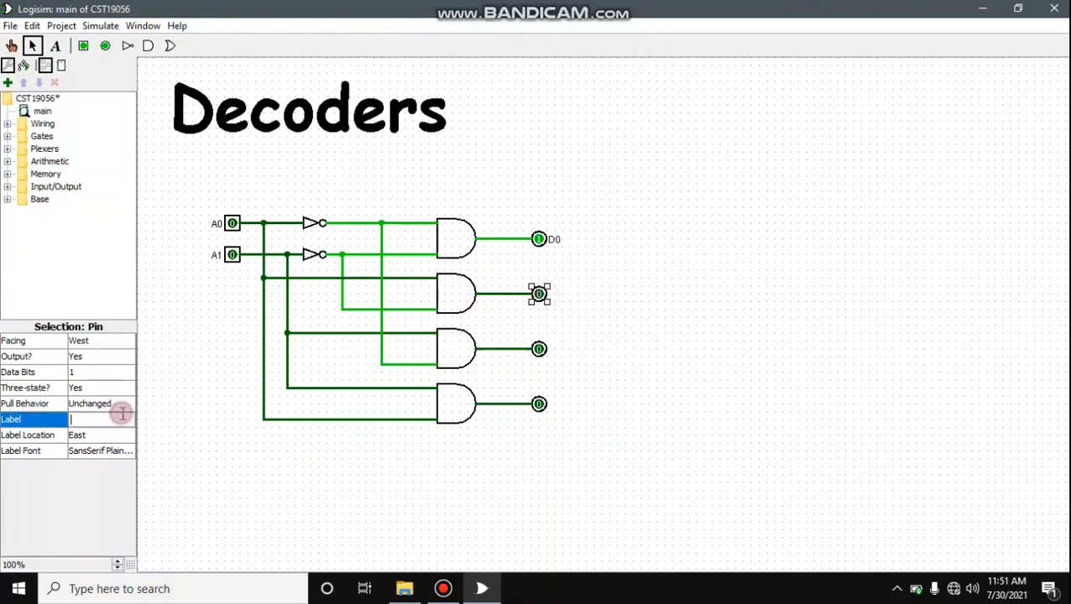
pyautogui.write('D')
pyautogui.press('Return')
pyautogui.click(120, 417)
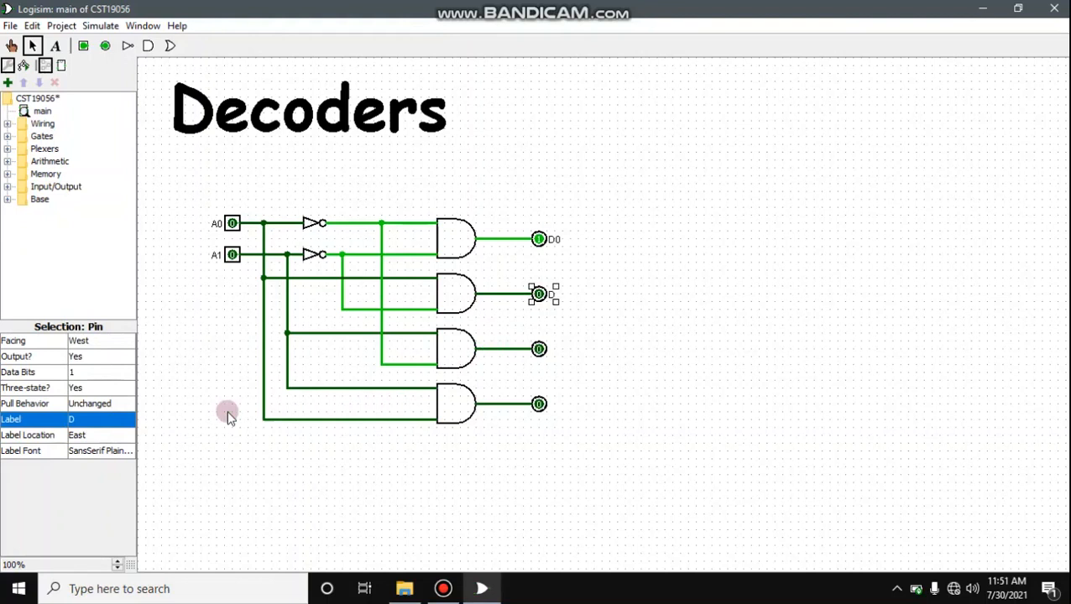
pyautogui.click(81, 418)
pyautogui.write('1')
pyautogui.press('Return')
pyautogui.click(529, 367)
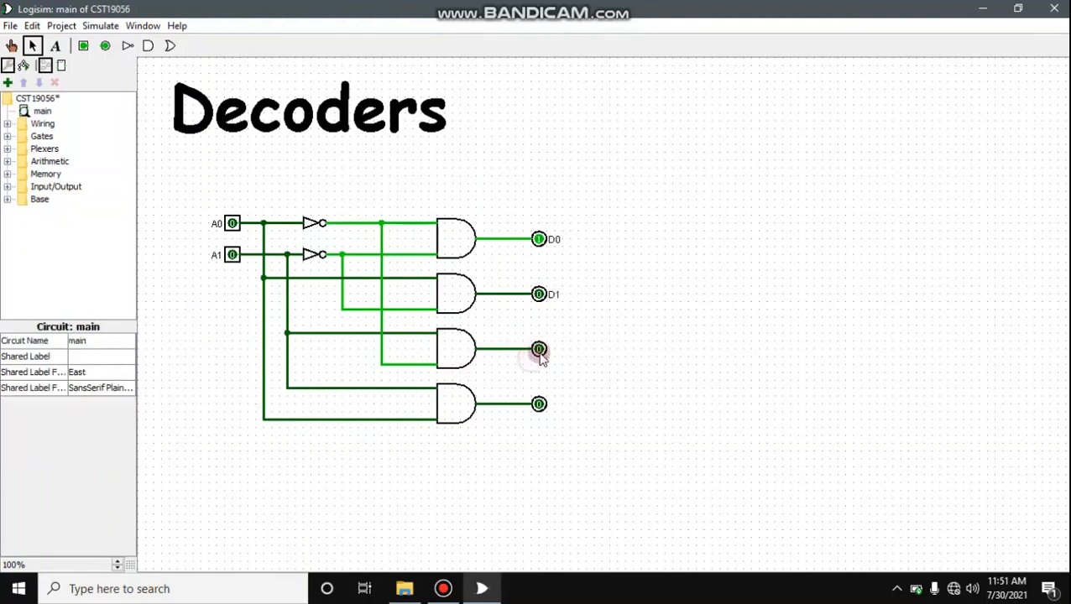
# Label the output pin of the third AND gate D2 and that of the fourth AND gate D3.
pyautogui.click(539, 351)
pyautogui.click(77, 419)
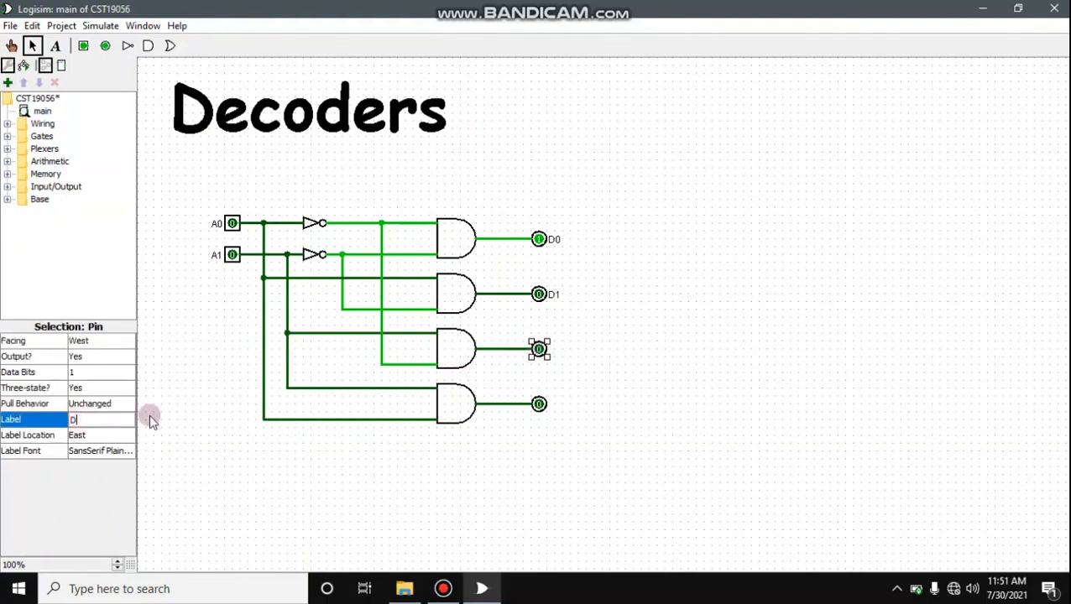
pyautogui.press('Return')
pyautogui.click(122, 417)
pyautogui.press('Return')
pyautogui.click(126, 418)
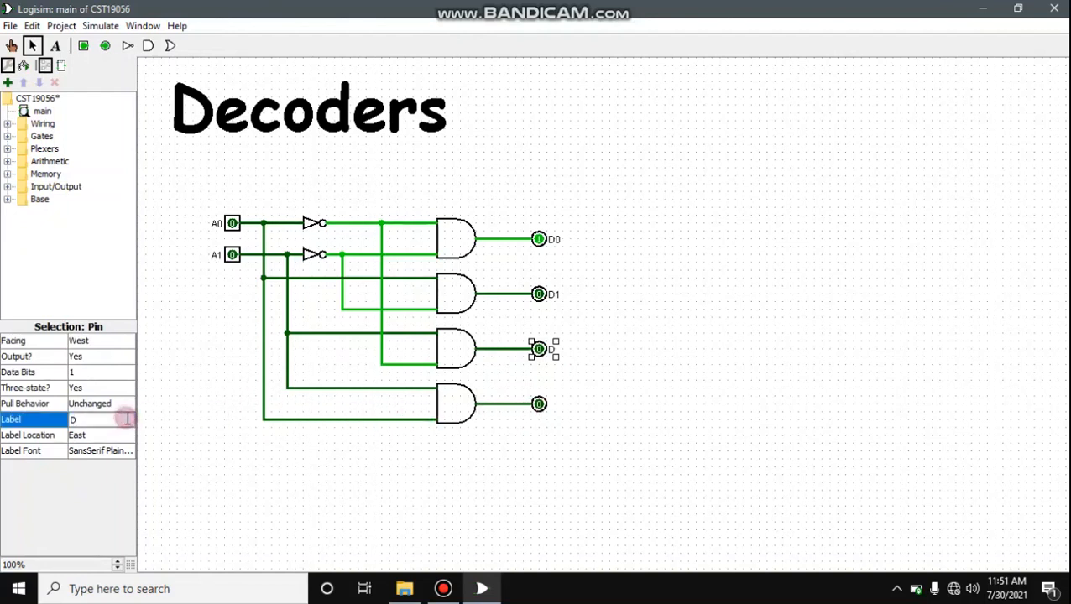
pyautogui.write('2')
pyautogui.press('Return')
pyautogui.click(539, 404)
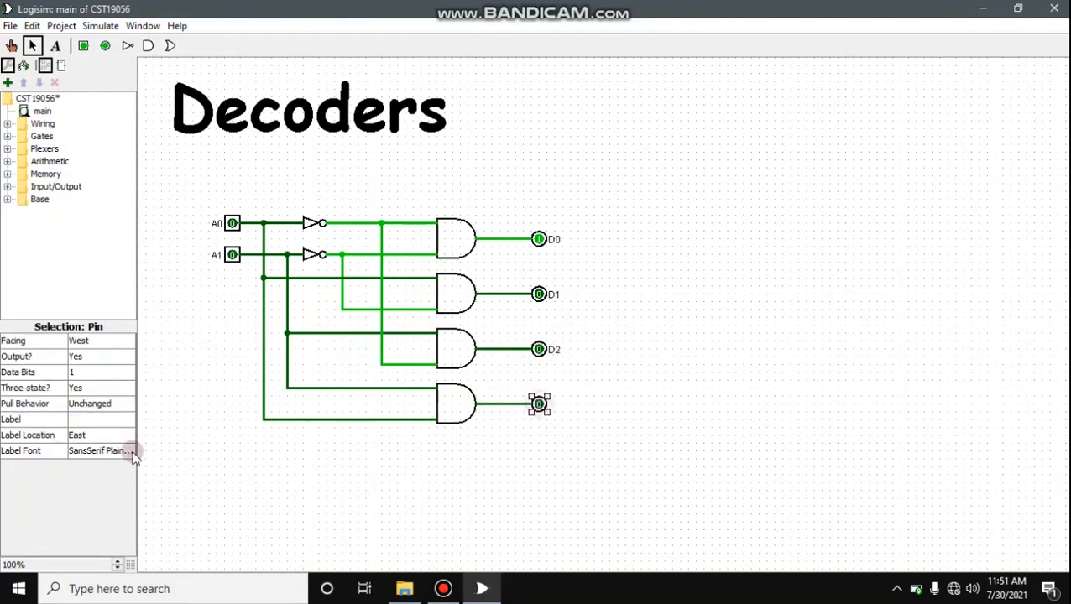
pyautogui.click(90, 418)
pyautogui.write('D3')
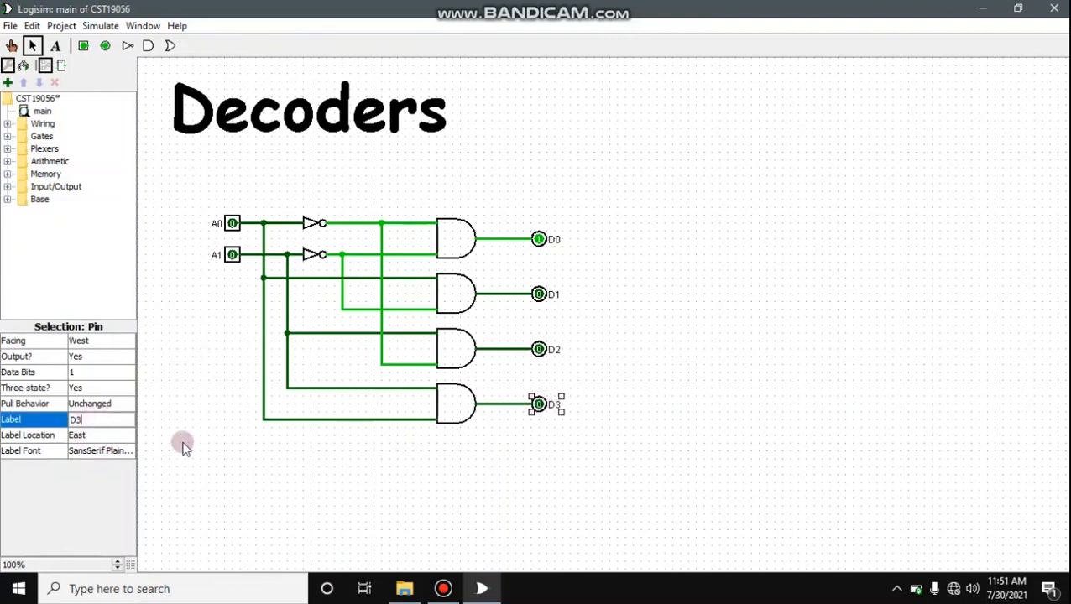
pyautogui.press('Return')
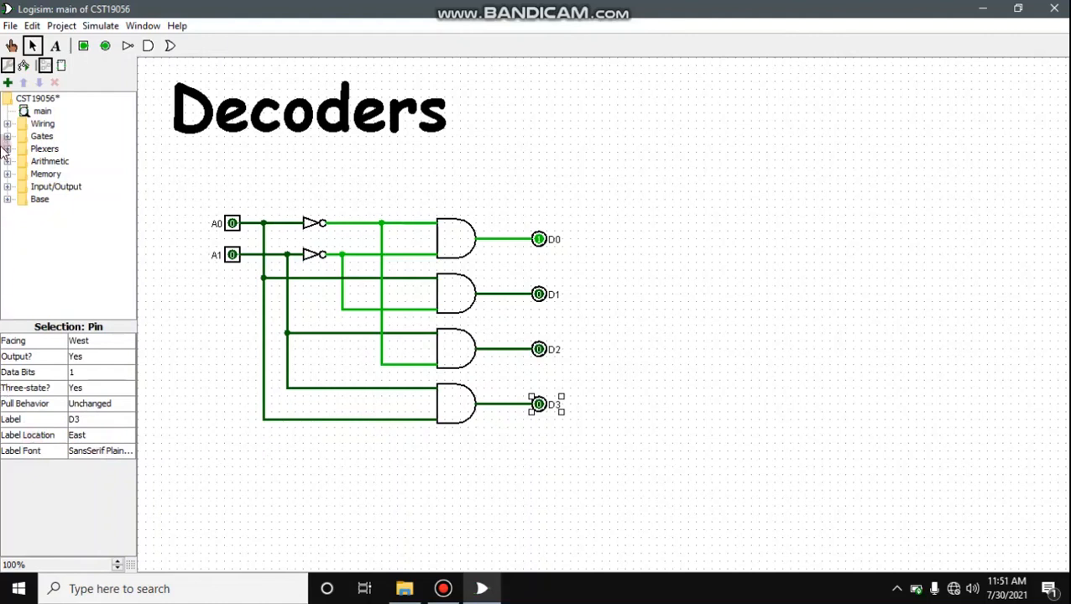
# Test the decoder by setting only A0 to 1, only A1 to 1, and both inputs to 1.
pyautogui.click(11, 45)
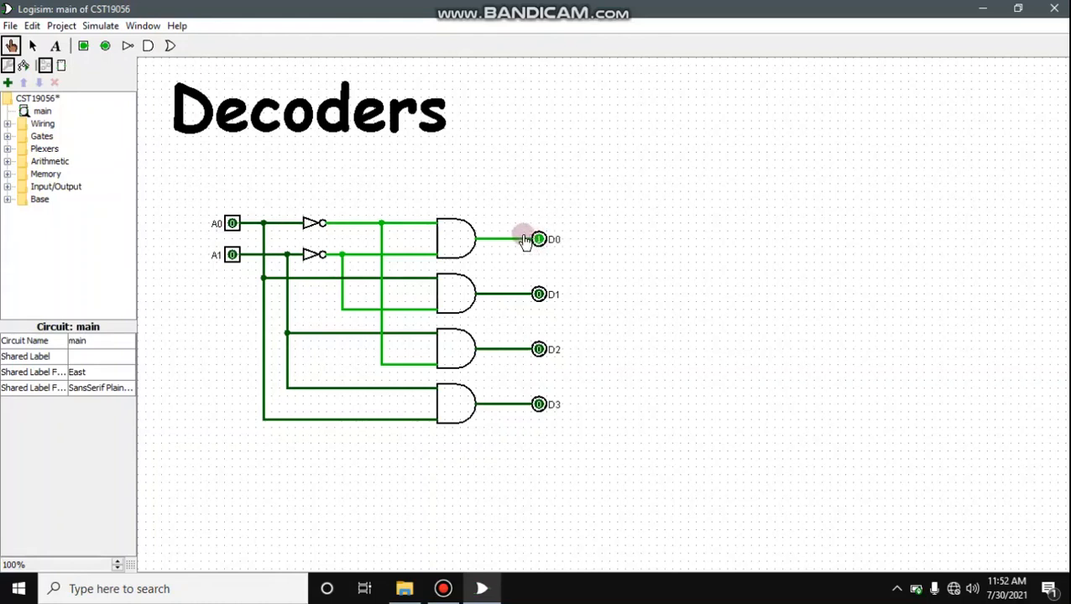
pyautogui.click(233, 225)
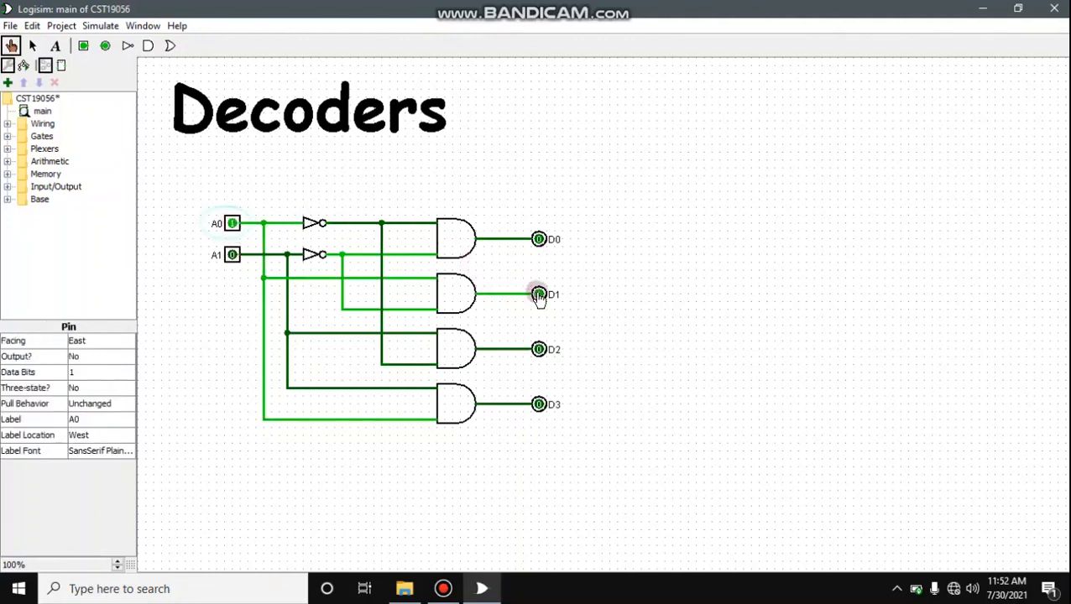
pyautogui.click(233, 227)
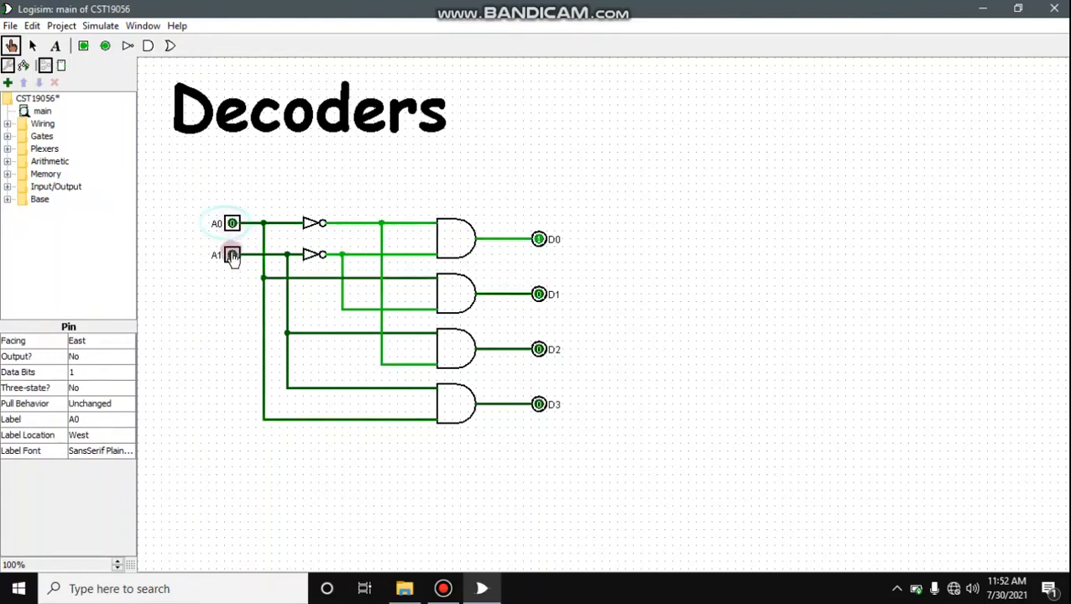
pyautogui.click(233, 256)
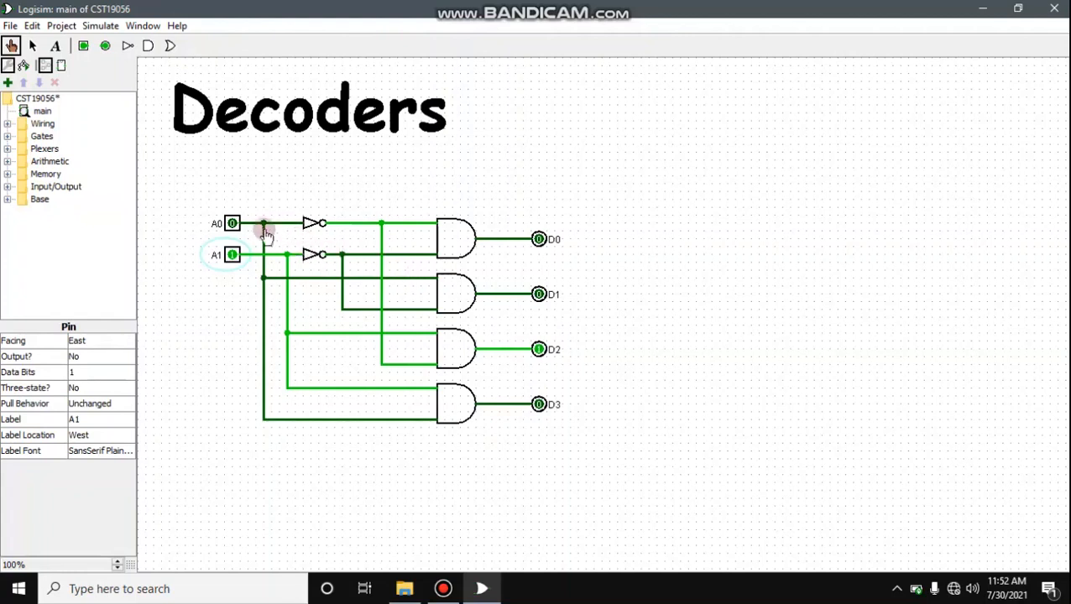
pyautogui.click(232, 224)
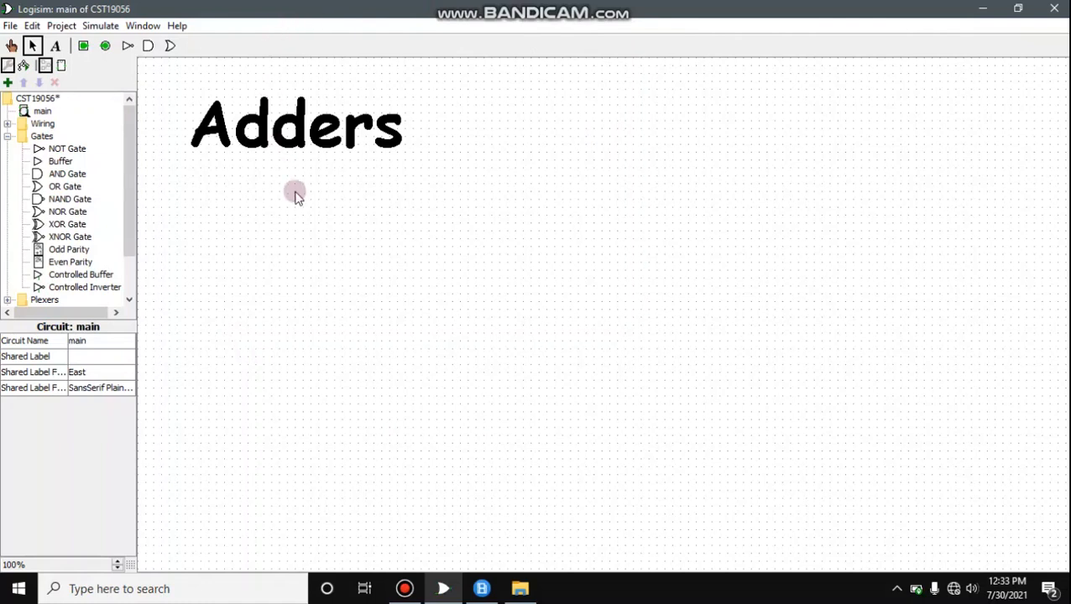
# Place an XOR gate below the Adders title and position a duplicate of it diagonally below its output.
pyautogui.click(67, 224)
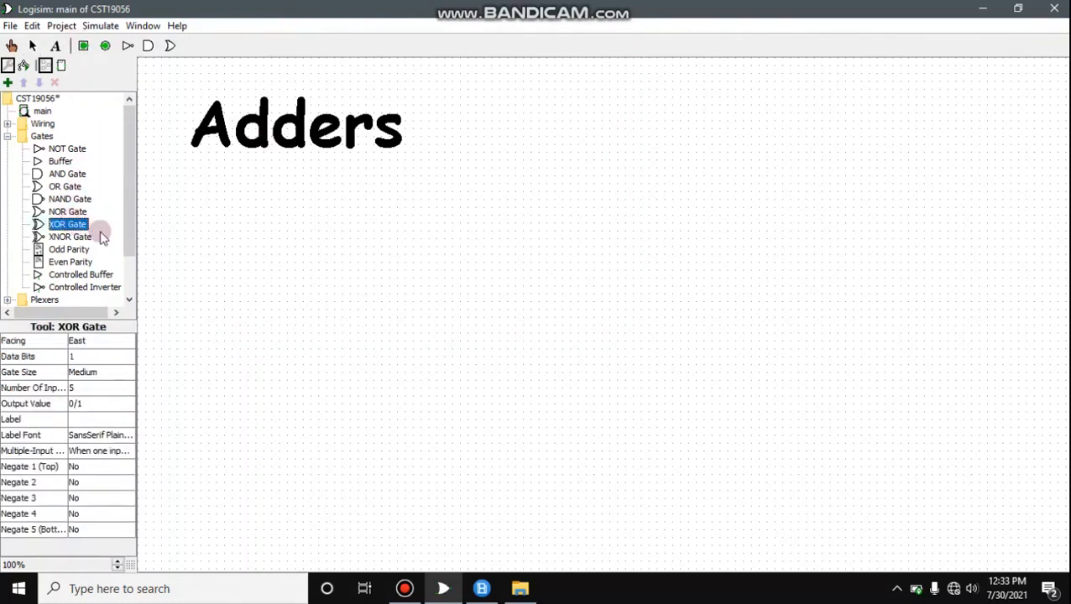
pyautogui.click(358, 254)
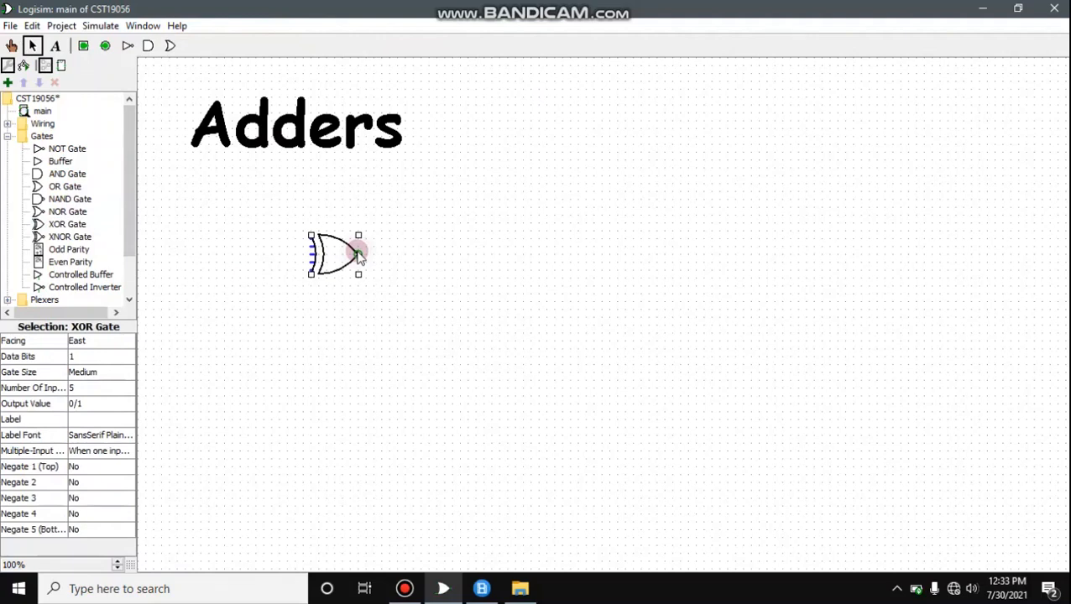
pyautogui.hotkey('ctrl', 'd')
pyautogui.moveTo(358, 254); pyautogui.dragTo(412, 293)
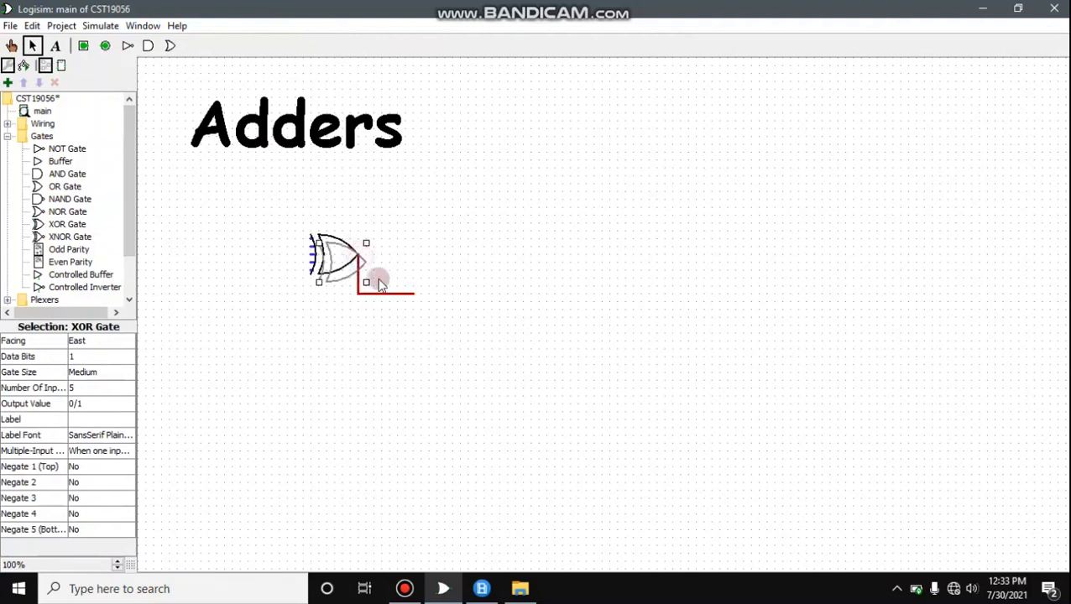
pyautogui.hotkey('ctrl', 'z')
pyautogui.moveTo(347, 268); pyautogui.dragTo(410, 288)
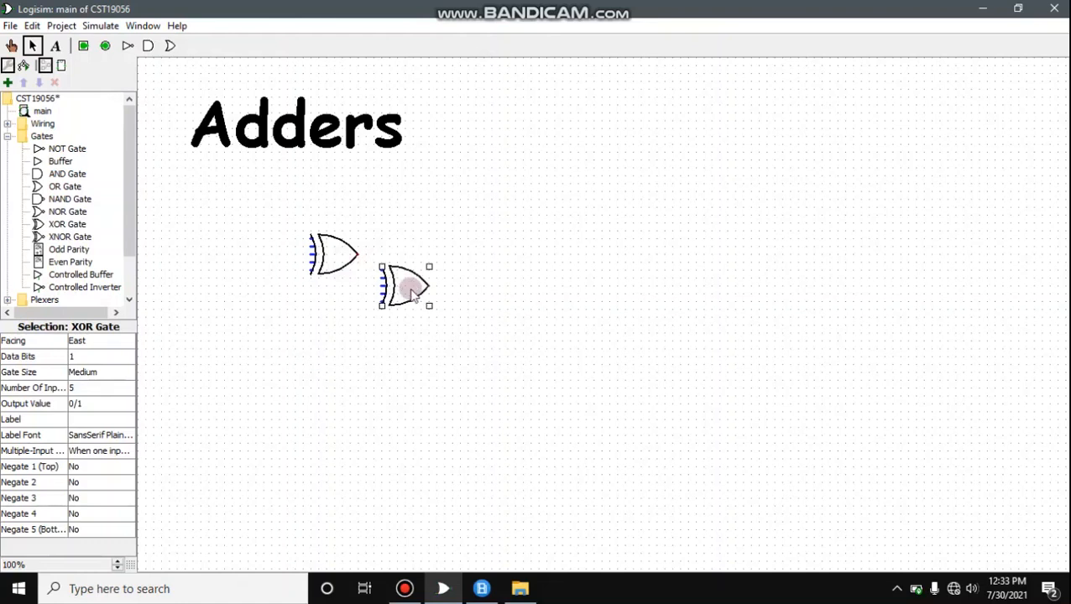
# Place three input pins in a vertical column ahead of the XOR gates.
pyautogui.click(84, 47)
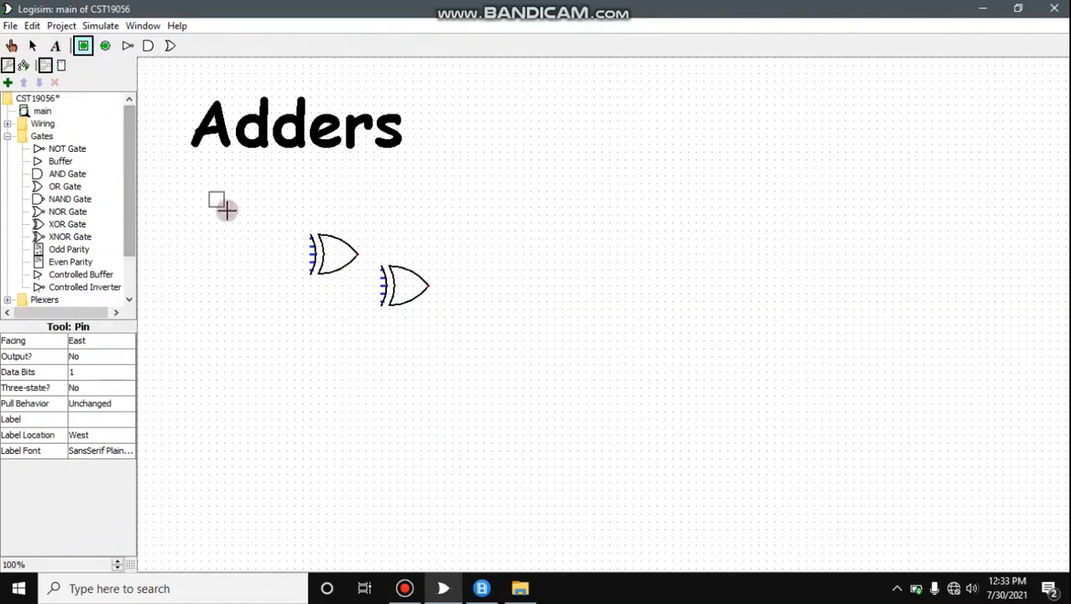
pyautogui.click(250, 248)
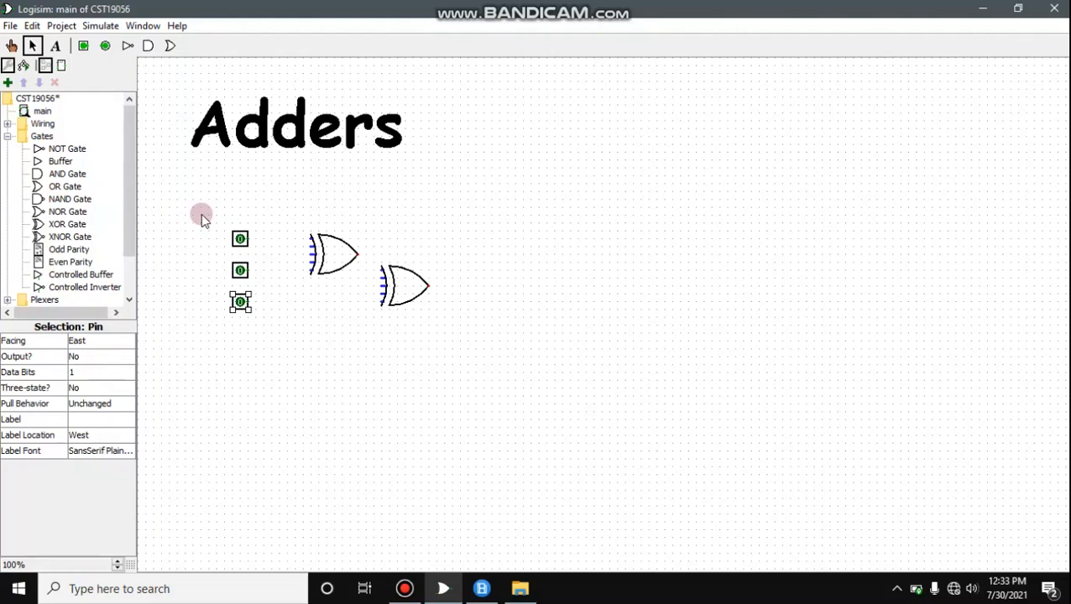
# Set the number of inputs of both XOR gates to 2.
pyautogui.moveTo(268, 209); pyautogui.dragTo(474, 351)
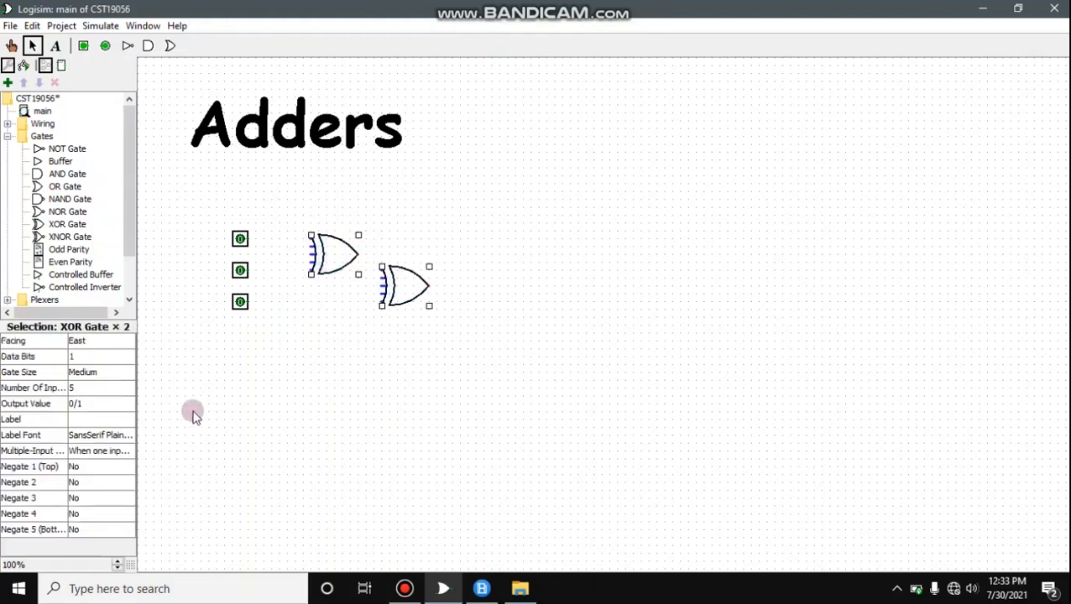
pyautogui.click(113, 388)
pyautogui.click(113, 403)
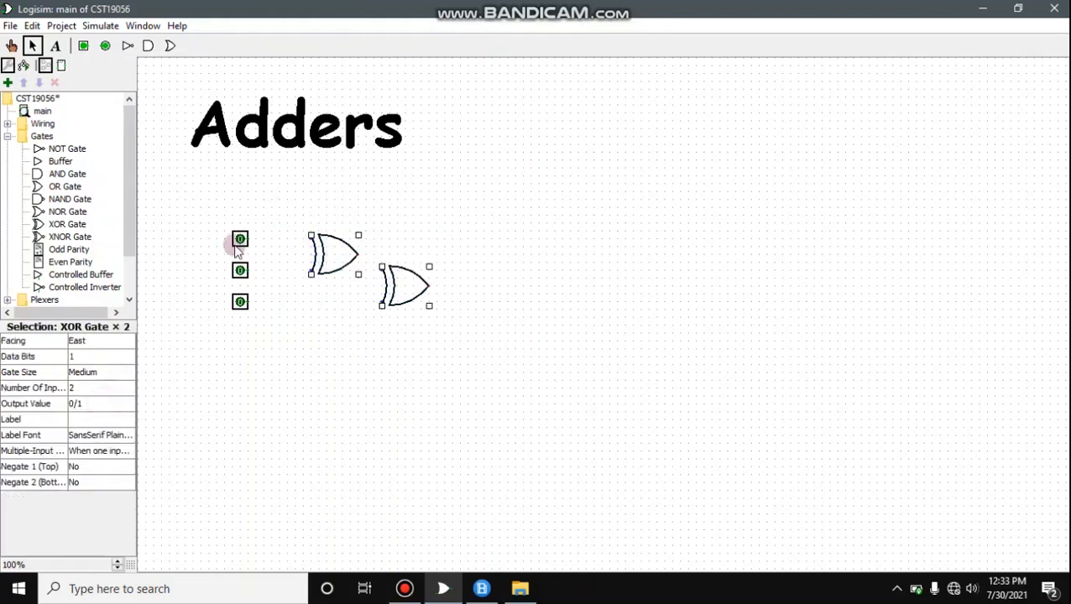
# Wire the upper two input pins to the first XOR gate and move the second XOR gate farther away from it.
pyautogui.moveTo(249, 238); pyautogui.dragTo(311, 238)
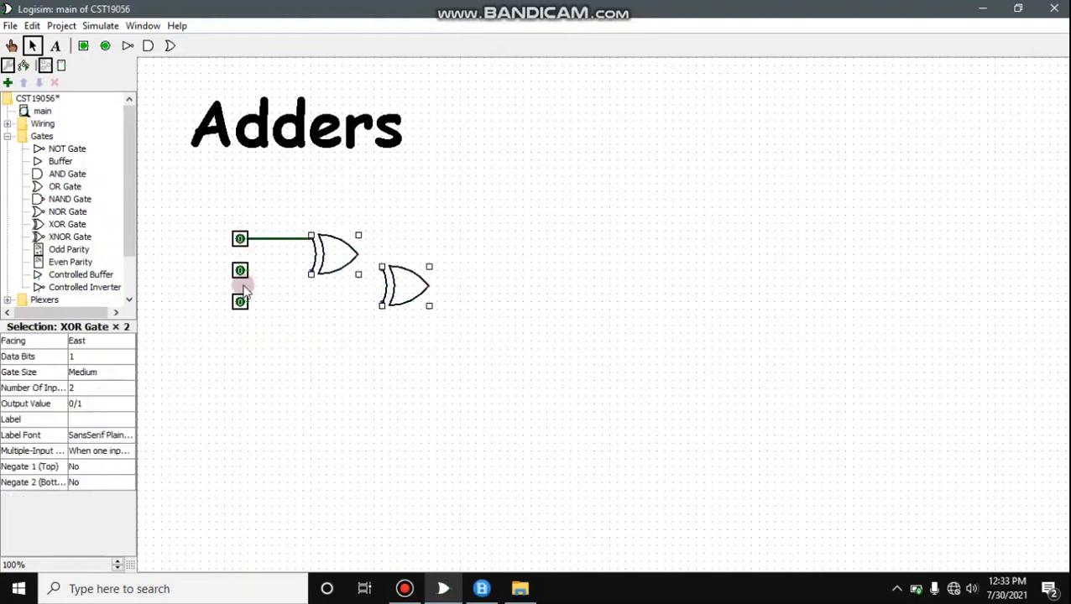
pyautogui.moveTo(248, 271); pyautogui.dragTo(312, 270)
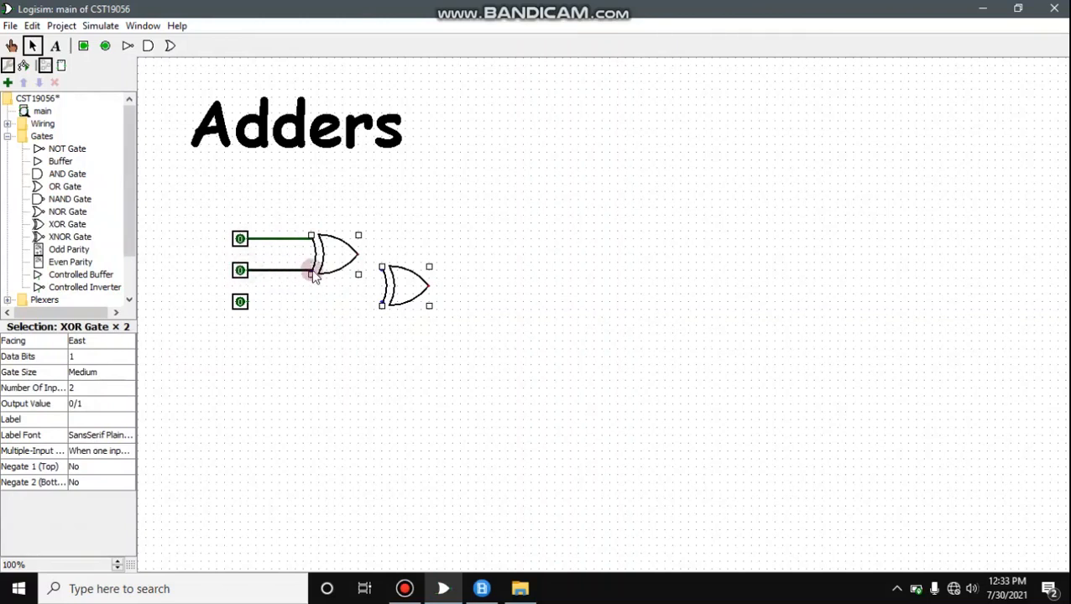
pyautogui.moveTo(383, 275); pyautogui.dragTo(472, 292)
pyautogui.click(477, 265)
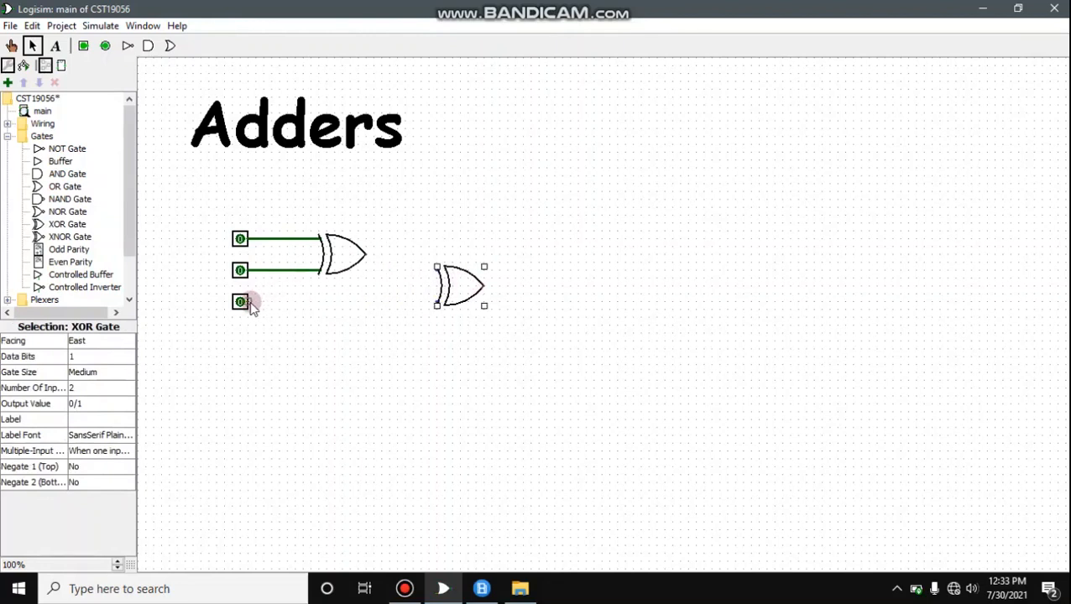
# Place an AND gate below the second XOR gate and a duplicate of it directly underneath.
pyautogui.click(148, 45)
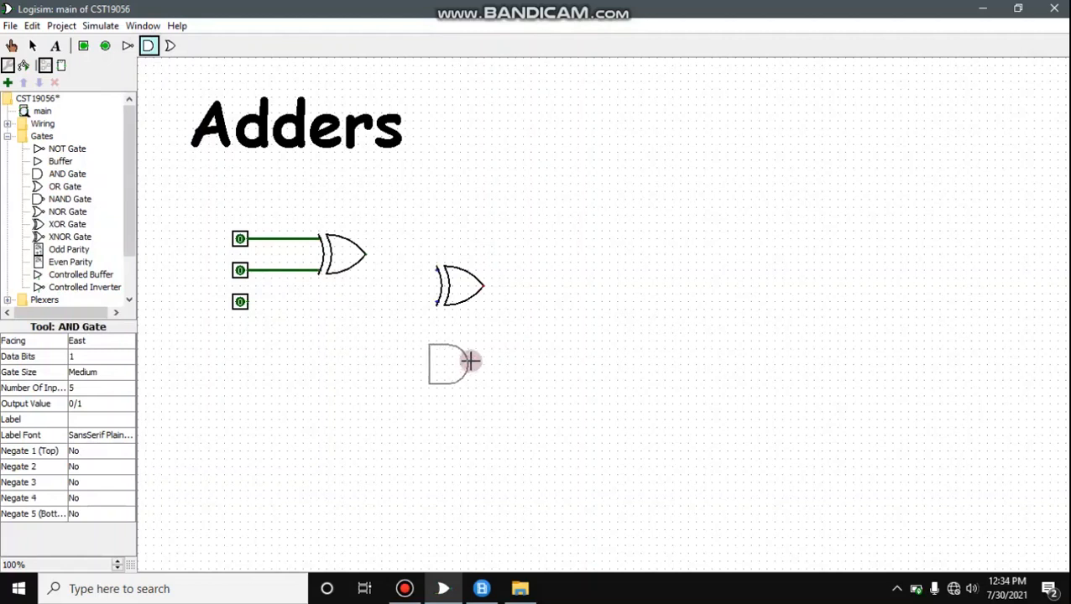
pyautogui.click(470, 361)
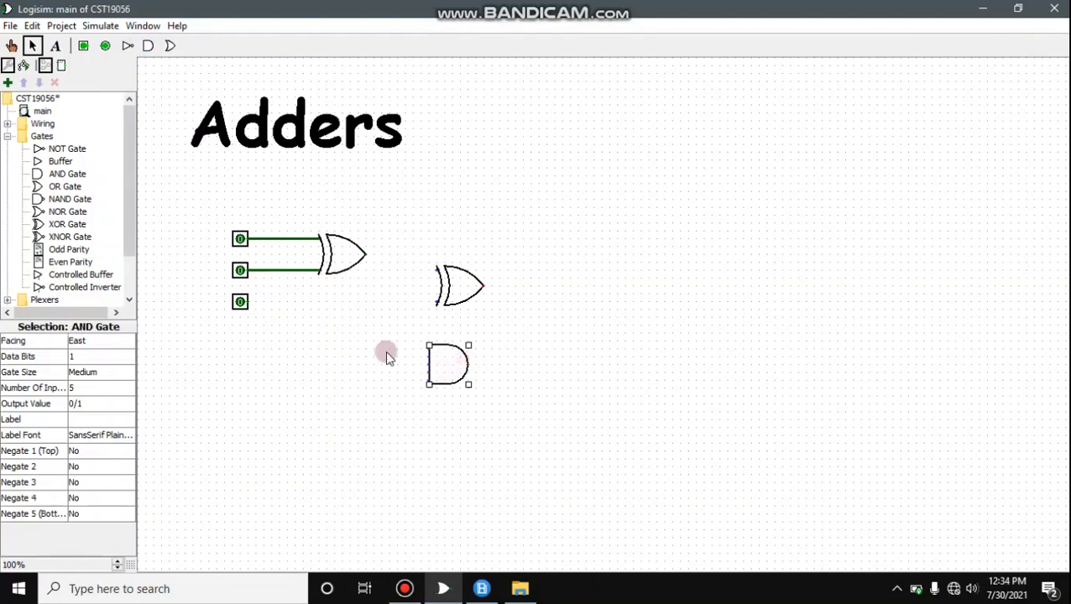
pyautogui.moveTo(437, 373); pyautogui.dragTo(443, 433)
pyautogui.click(449, 368)
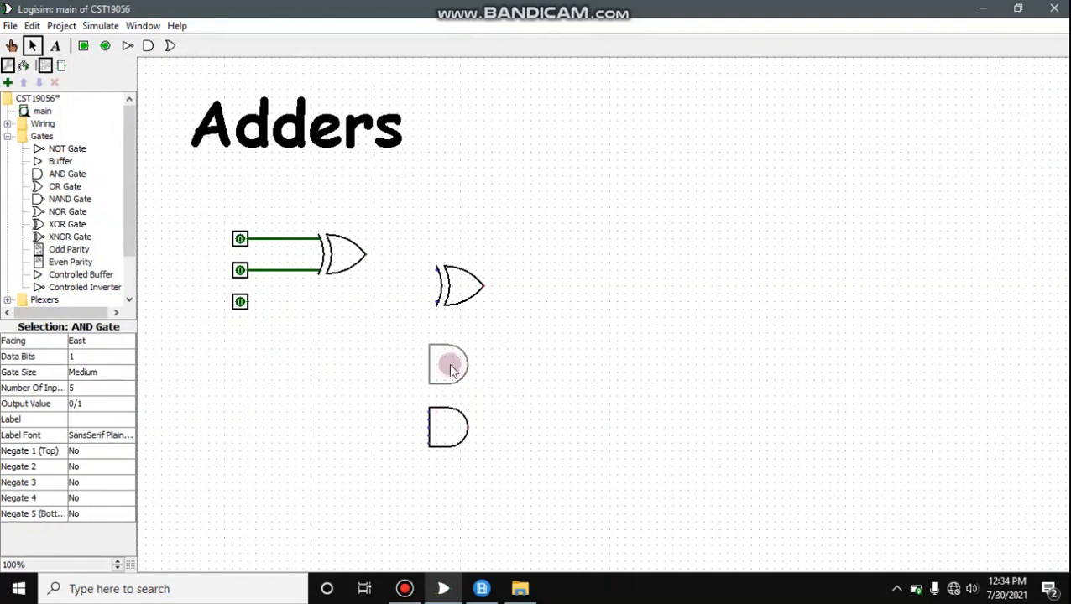
# Set the number of inputs of both AND gates to 2.
pyautogui.moveTo(377, 311); pyautogui.dragTo(511, 493)
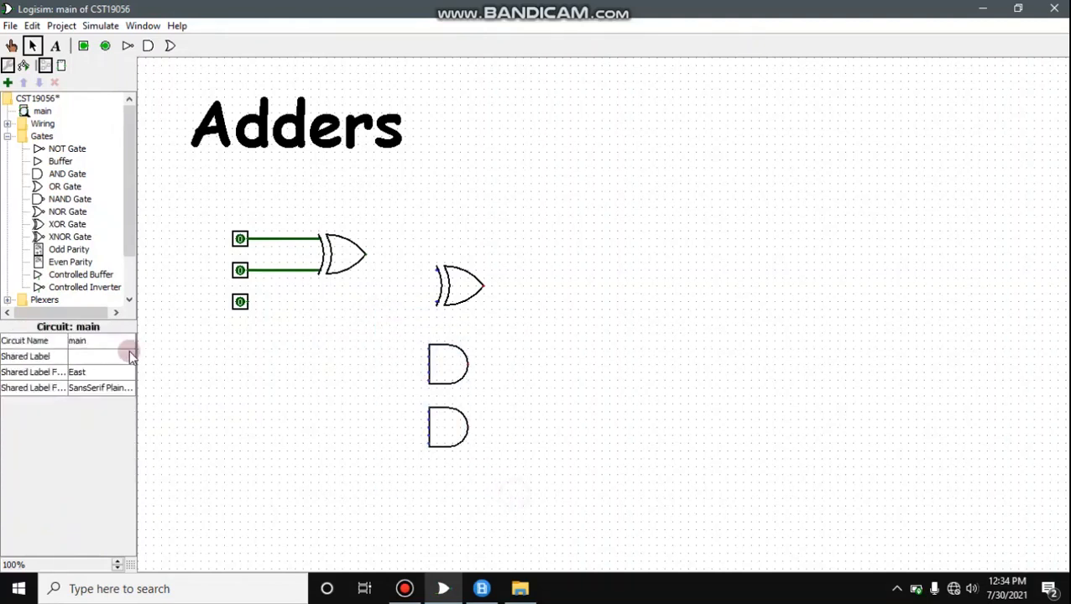
pyautogui.moveTo(385, 326); pyautogui.dragTo(564, 476)
pyautogui.click(122, 388)
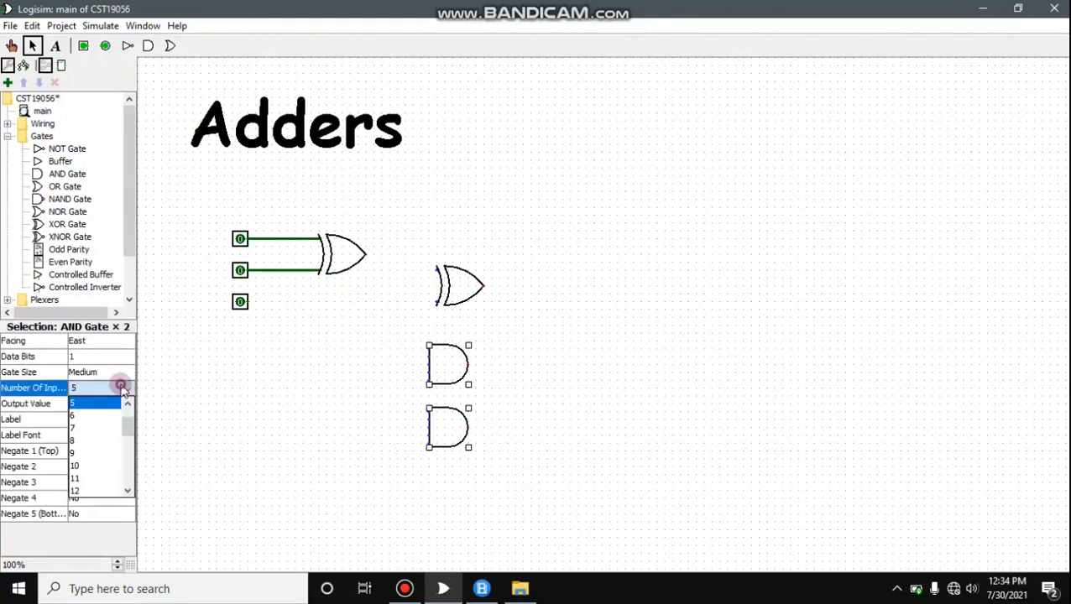
pyautogui.scroll(1, 119, 401)
pyautogui.click(114, 404)
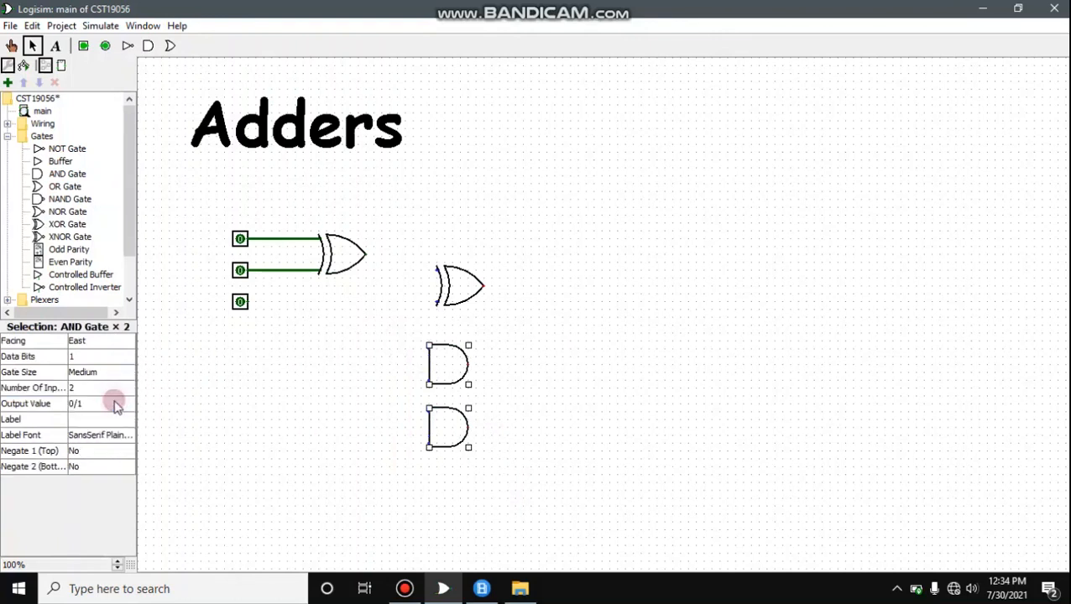
# Wire the first two pins to the lower AND gate, and the first XOR's output to the second XOR and upper AND, joining those gates' remaining inputs.
pyautogui.moveTo(264, 240); pyautogui.dragTo(282, 279)
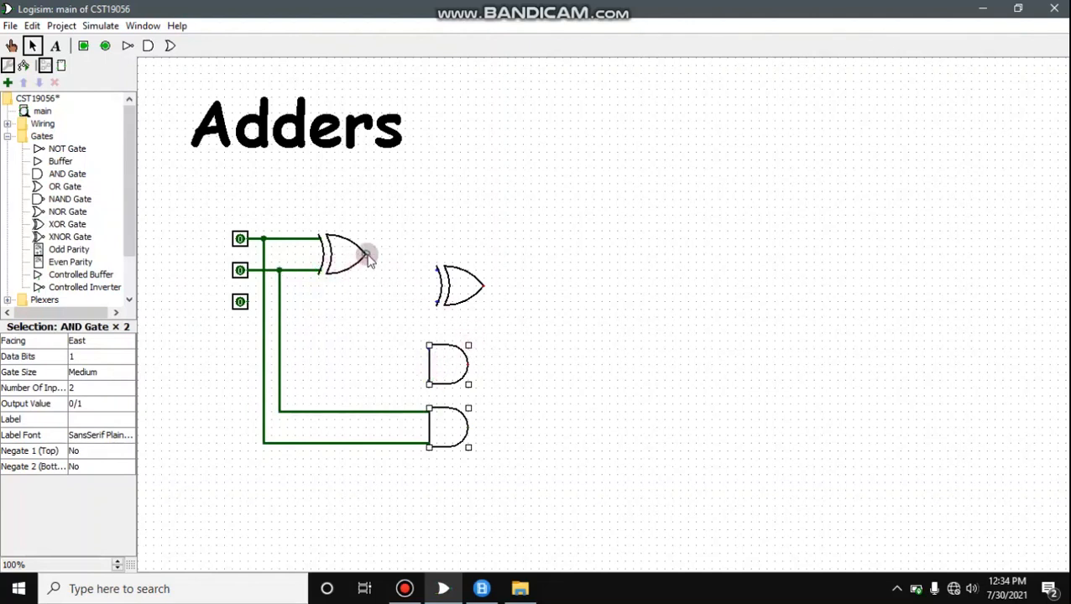
pyautogui.moveTo(453, 309); pyautogui.dragTo(434, 277)
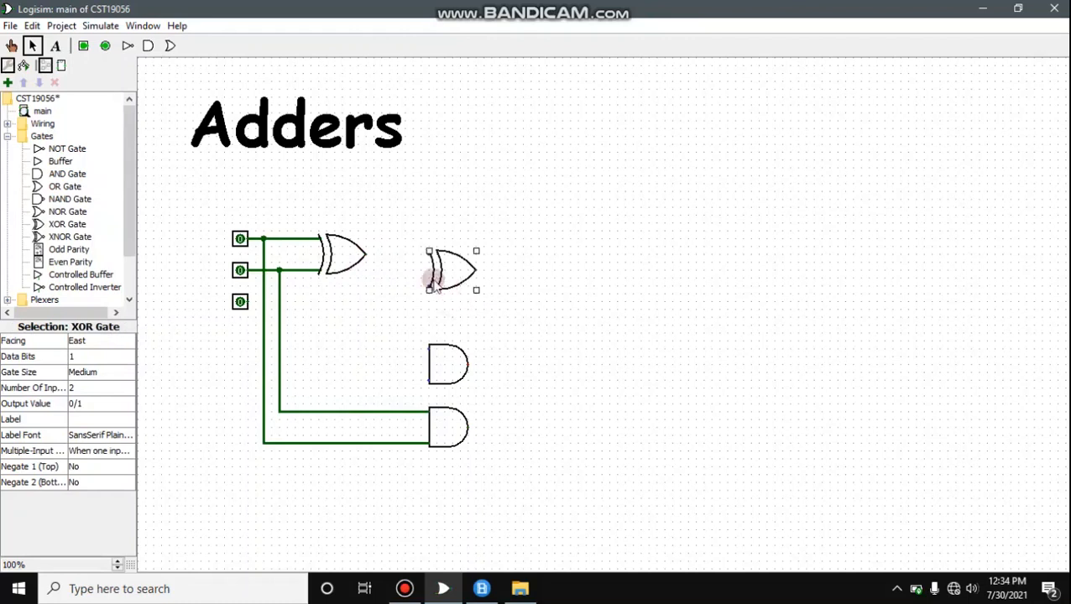
pyautogui.moveTo(375, 256)
pyautogui.mouseDown()
pyautogui.moveTo(430, 257)
pyautogui.moveTo(363, 363)
pyautogui.moveTo(428, 381)
pyautogui.moveTo(397, 288)
pyautogui.moveTo(427, 290)
pyautogui.mouseUp()
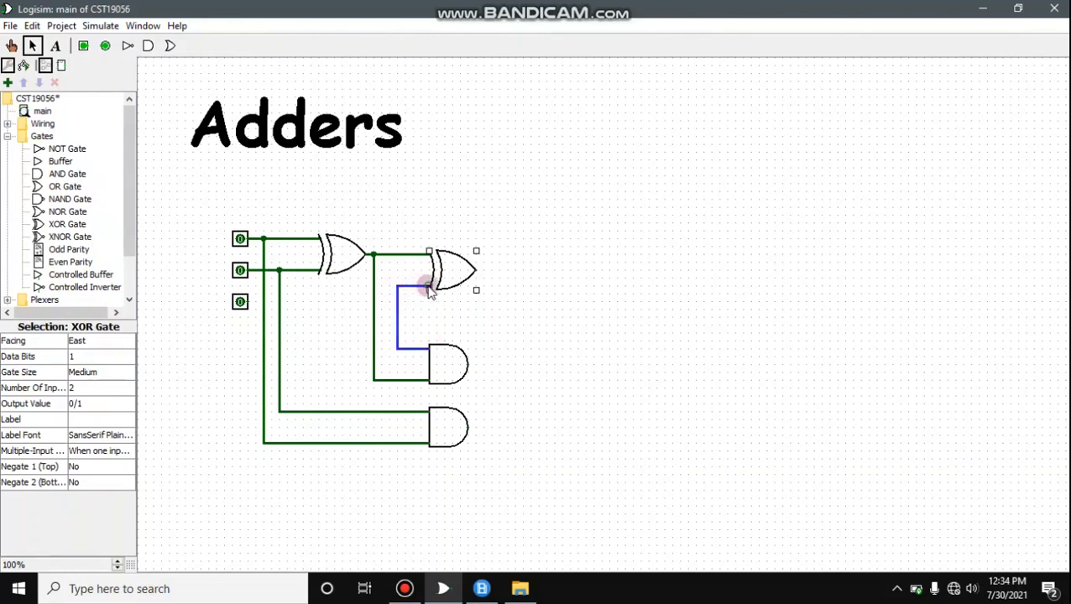
# Place a two-input OR gate after the AND gates and wire both AND outputs to its inputs.
pyautogui.click(168, 47)
pyautogui.click(561, 395)
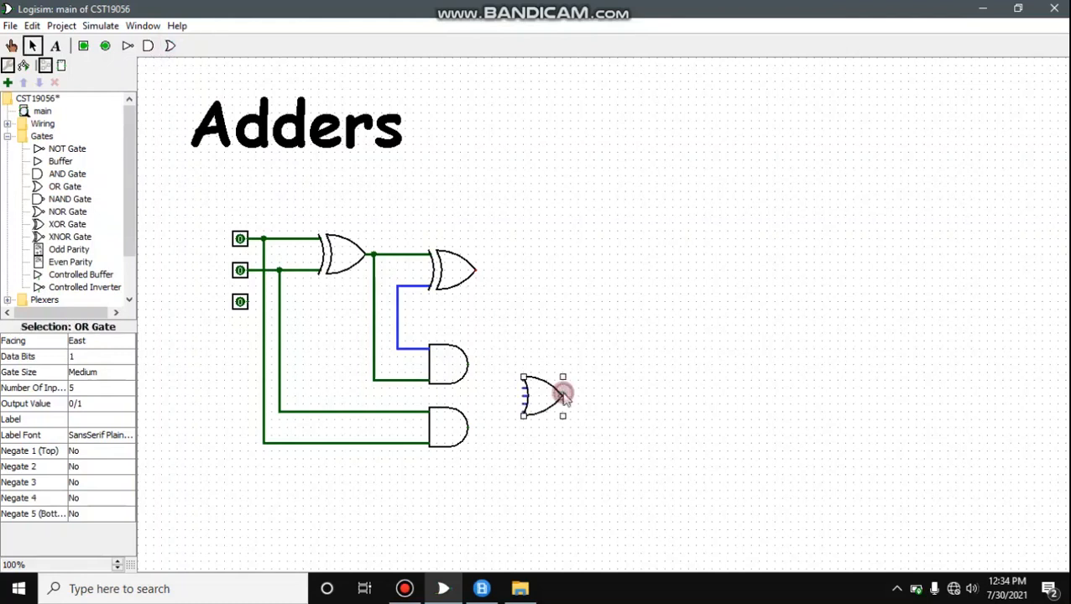
pyautogui.click(101, 388)
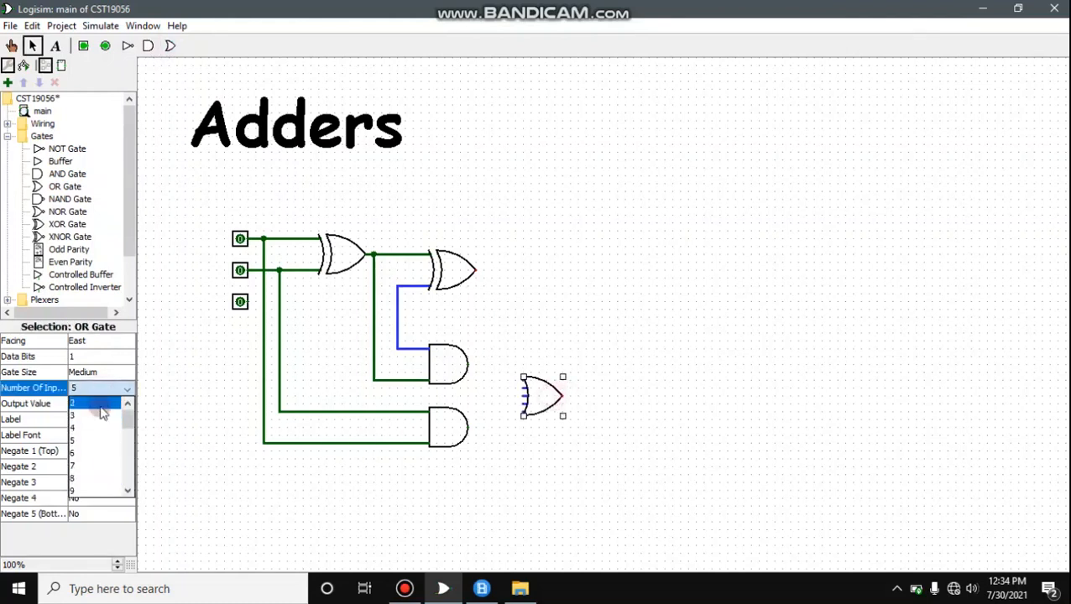
pyautogui.click(99, 405)
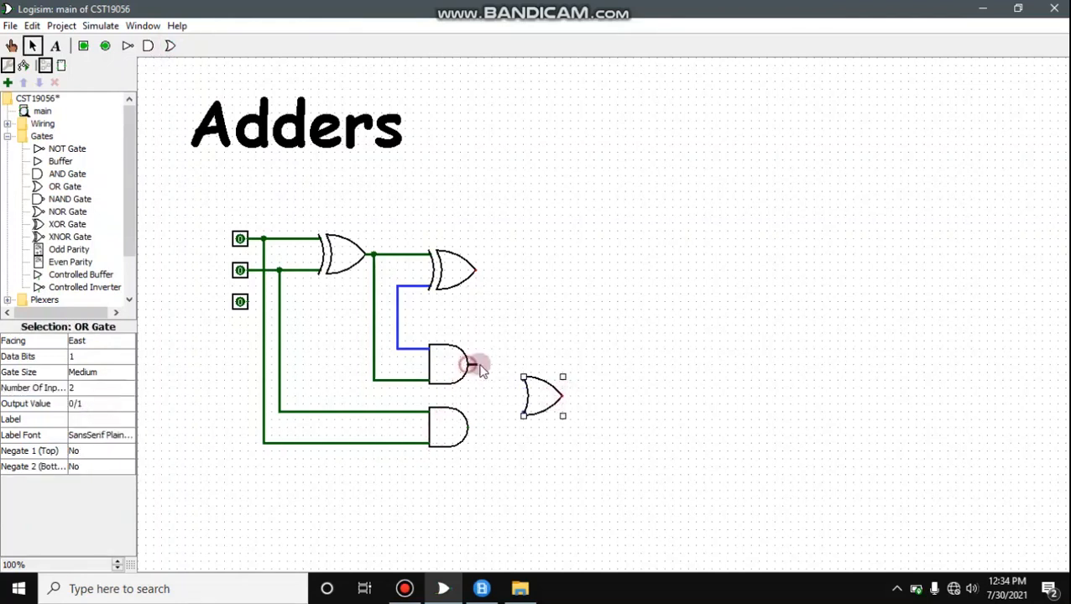
pyautogui.moveTo(483, 367); pyautogui.dragTo(484, 422)
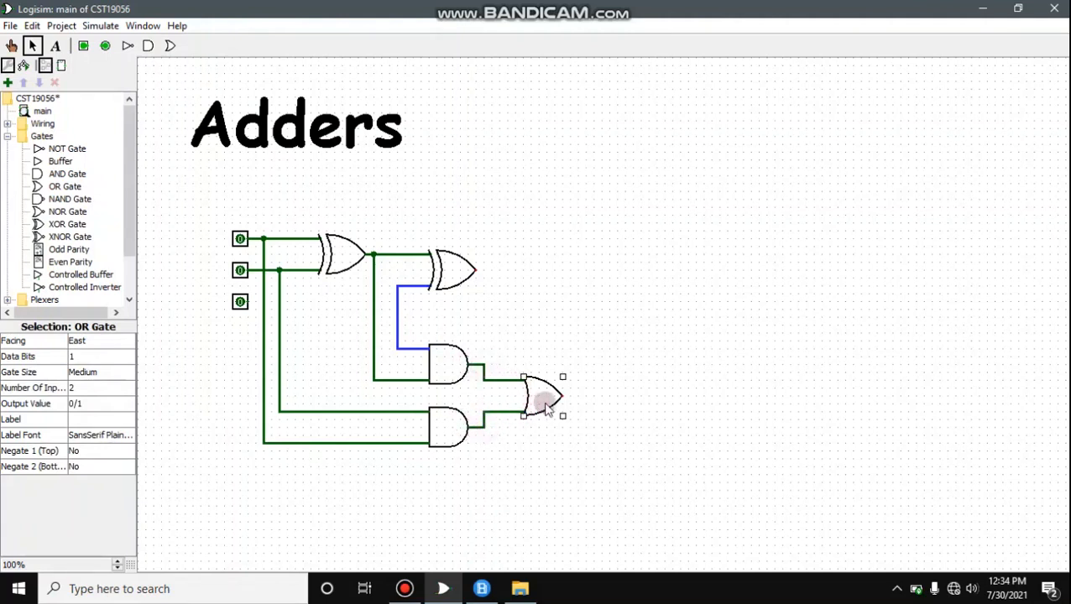
# Draw output wires from the OR and second XOR gates, and connect the third input pin to the wire joining the second XOR and upper AND.
pyautogui.moveTo(562, 396); pyautogui.dragTo(595, 396)
pyautogui.moveTo(473, 278); pyautogui.dragTo(522, 278)
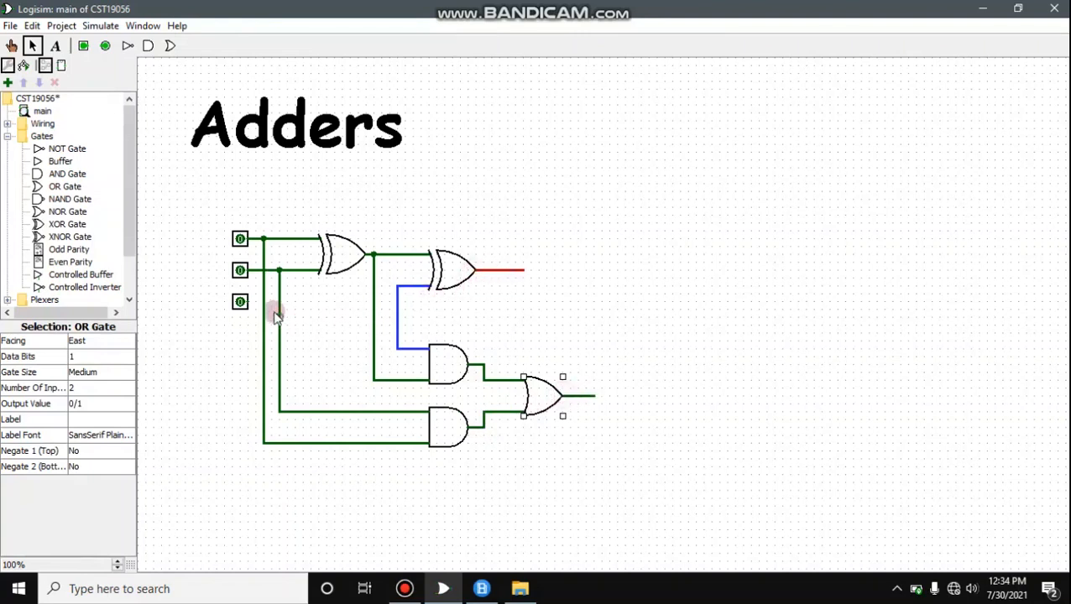
pyautogui.moveTo(258, 305); pyautogui.dragTo(395, 307)
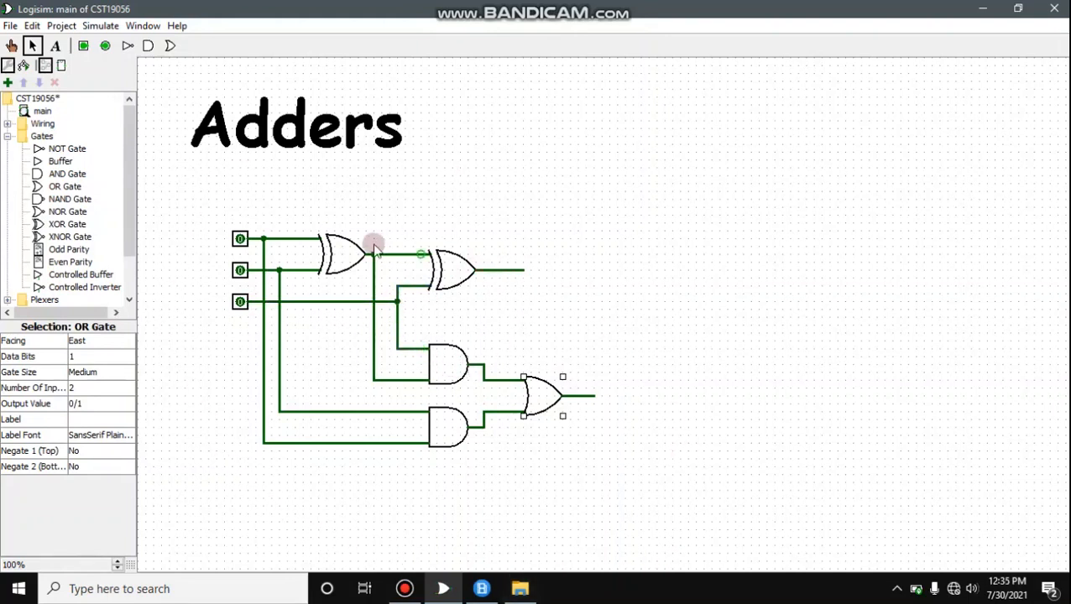
# Place an output pin at the end of the second XOR gate's wire and a duplicate at the end of the OR gate's wire.
pyautogui.click(105, 46)
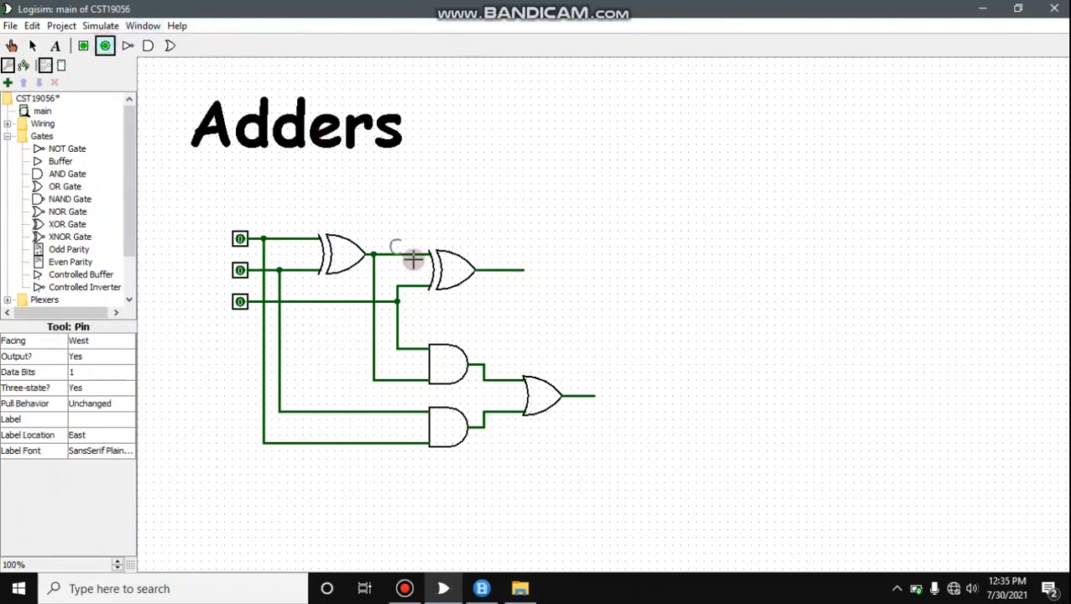
pyautogui.click(526, 270)
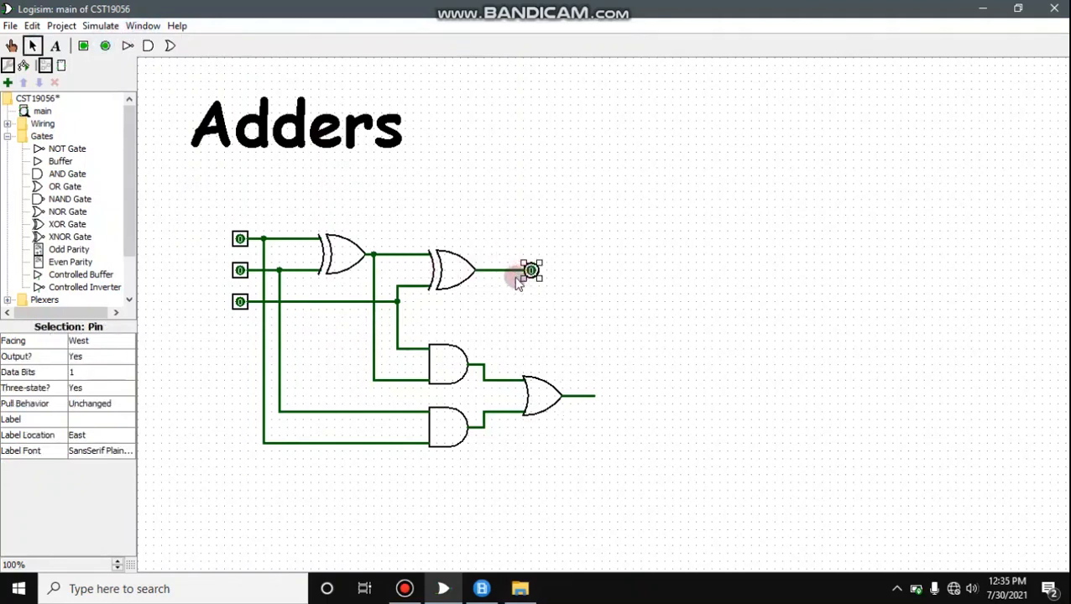
pyautogui.press('Delete')
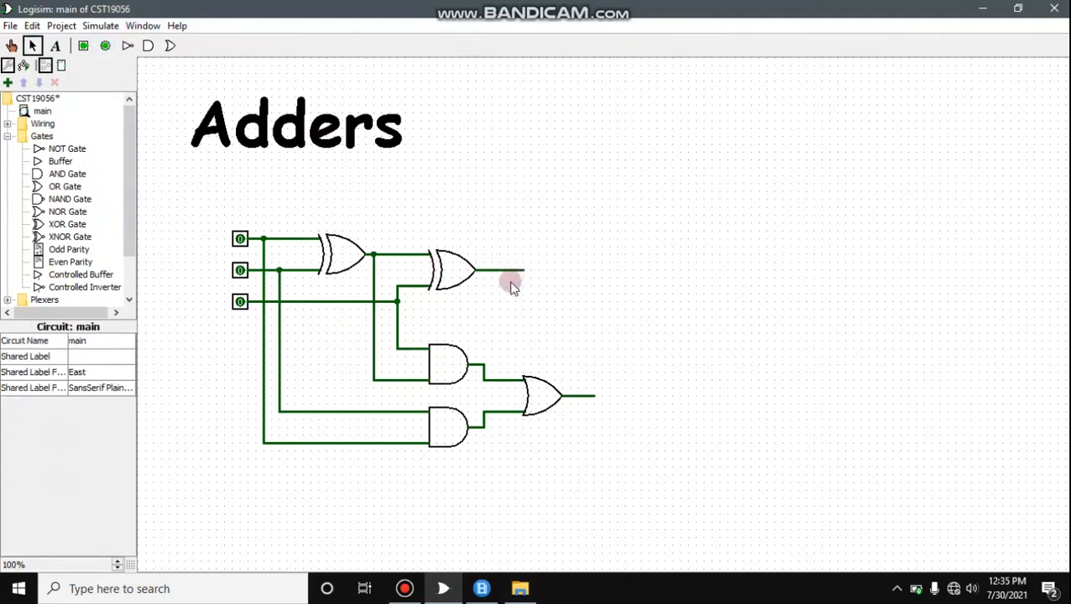
pyautogui.hotkey('ctrl', 'z')
pyautogui.click(534, 284)
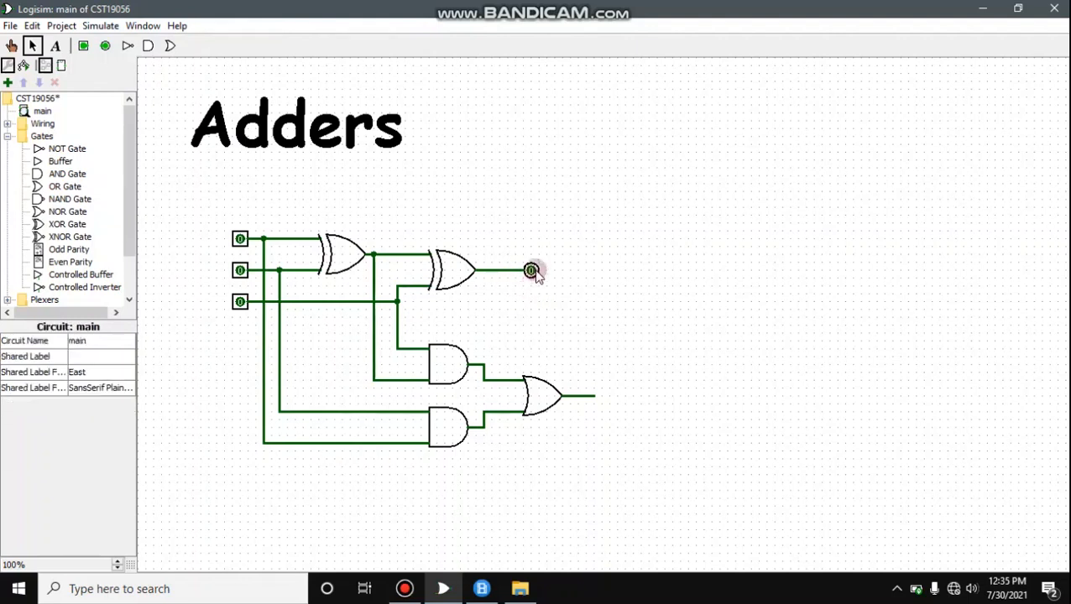
pyautogui.click(535, 271)
pyautogui.hotkey('ctrl', 'd')
pyautogui.moveTo(538, 278); pyautogui.dragTo(600, 396)
# Label the first input pin A and the second input pin B.
pyautogui.click(239, 240)
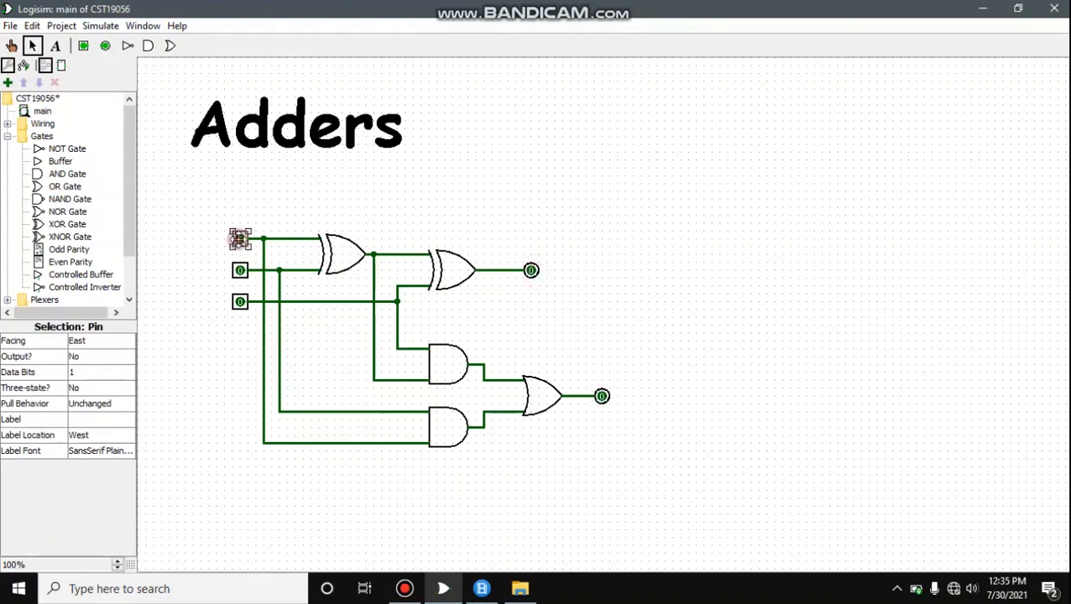
pyautogui.click(109, 418)
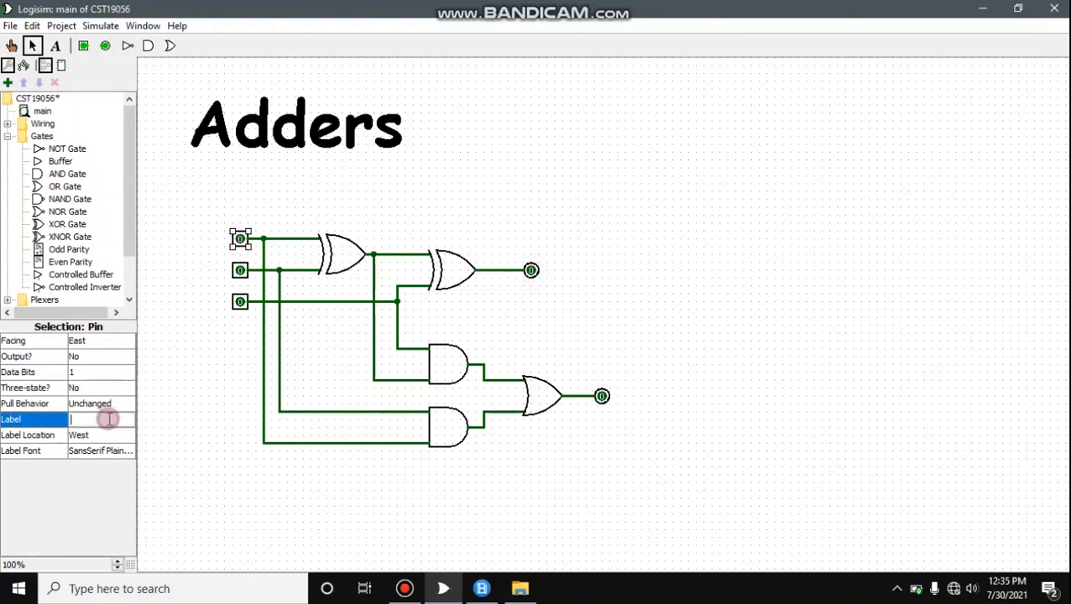
pyautogui.write('A')
pyautogui.press('Return')
pyautogui.click(239, 270)
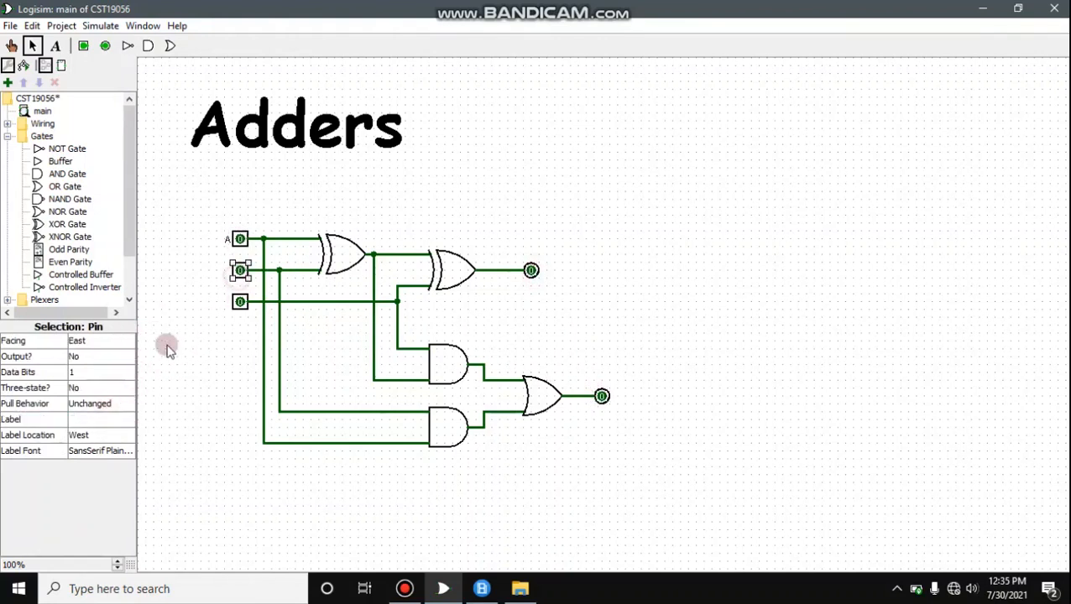
pyautogui.click(99, 419)
pyautogui.write('B')
pyautogui.press('Return')
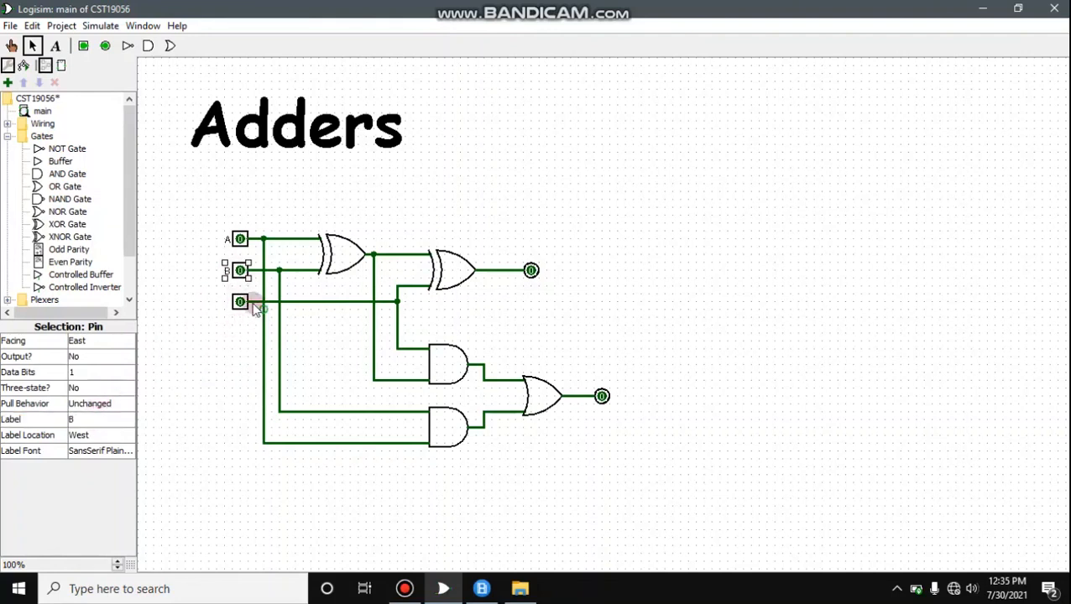
# Label the third input pin C in.
pyautogui.click(240, 300)
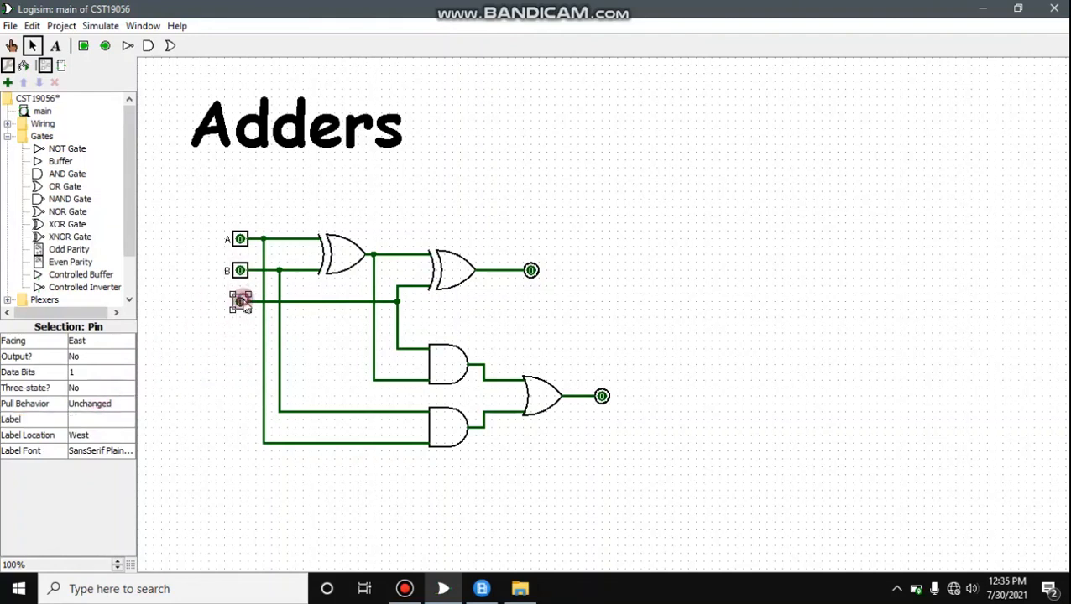
pyautogui.click(123, 417)
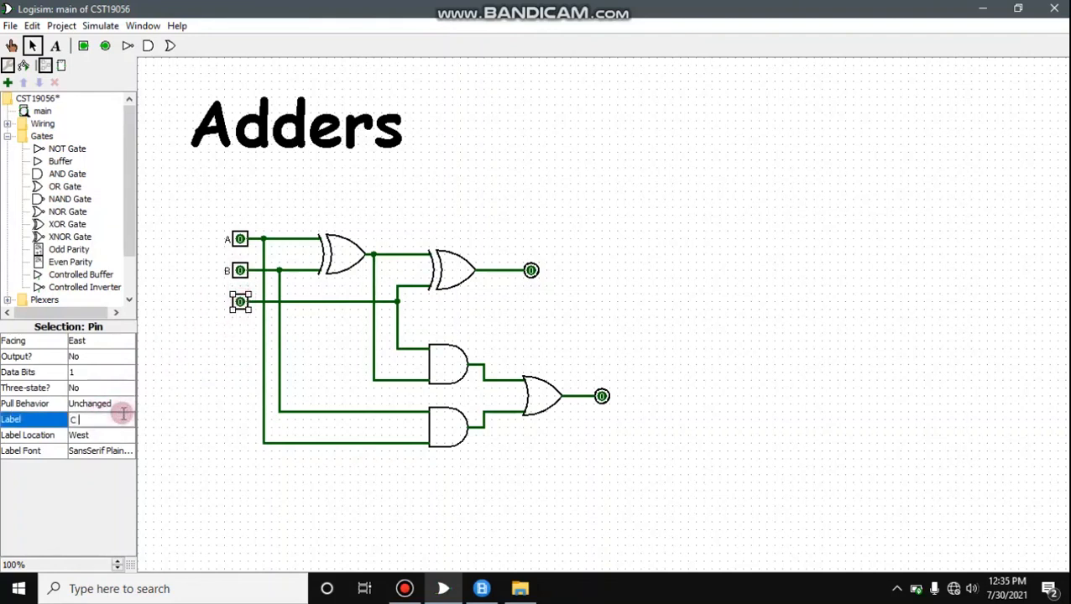
pyautogui.press('Return')
# Label the second XOR gate's output pin S and the OR gate's output pin C out.
pyautogui.click(529, 269)
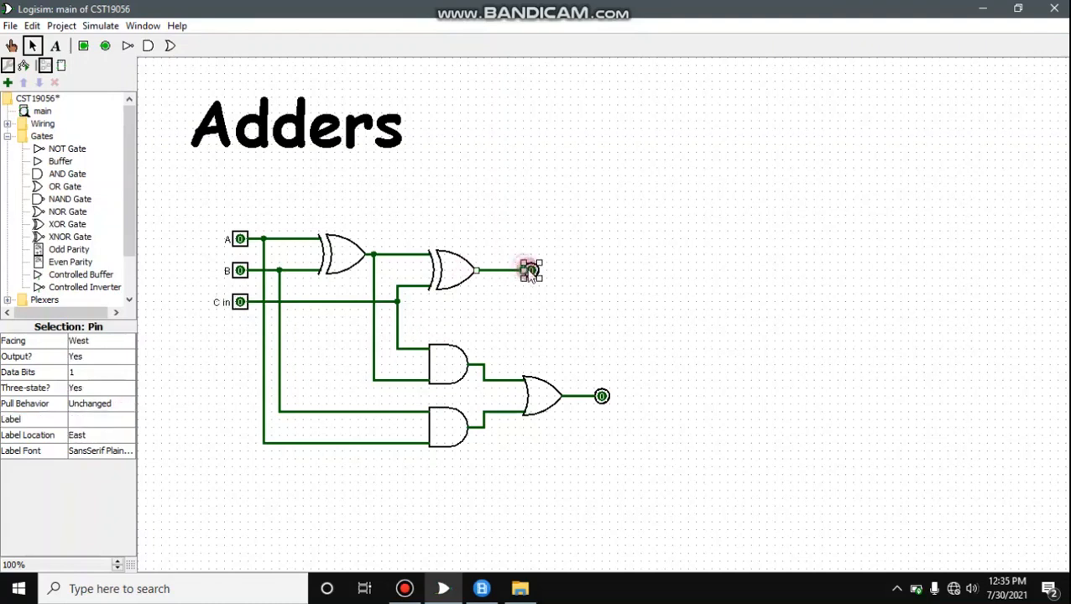
pyautogui.click(112, 422)
pyautogui.write('S')
pyautogui.press('Return')
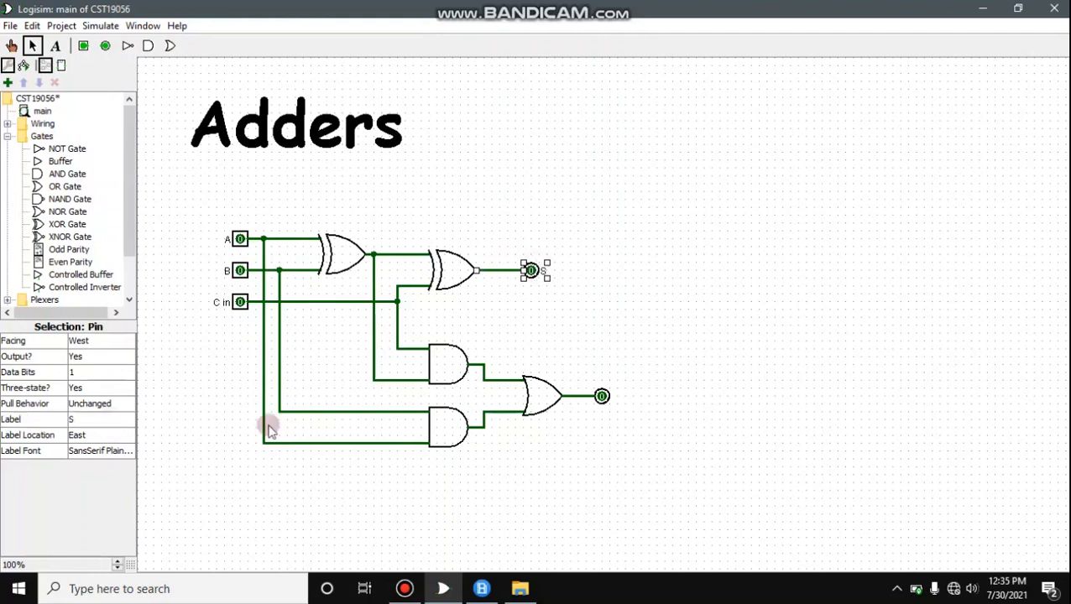
pyautogui.click(603, 395)
pyautogui.click(125, 419)
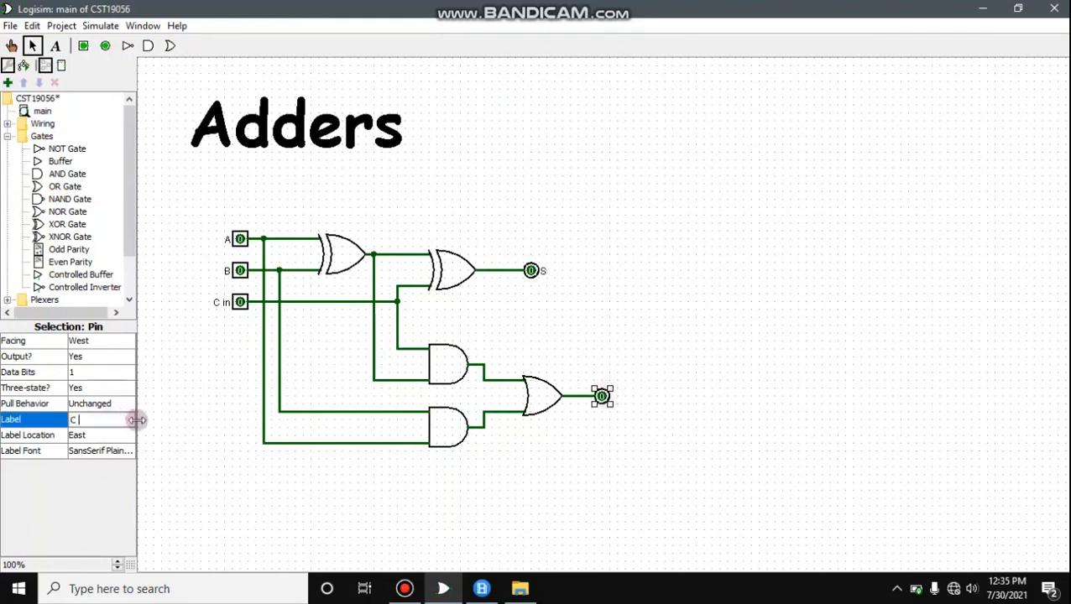
pyautogui.press('Return')
pyautogui.click(120, 420)
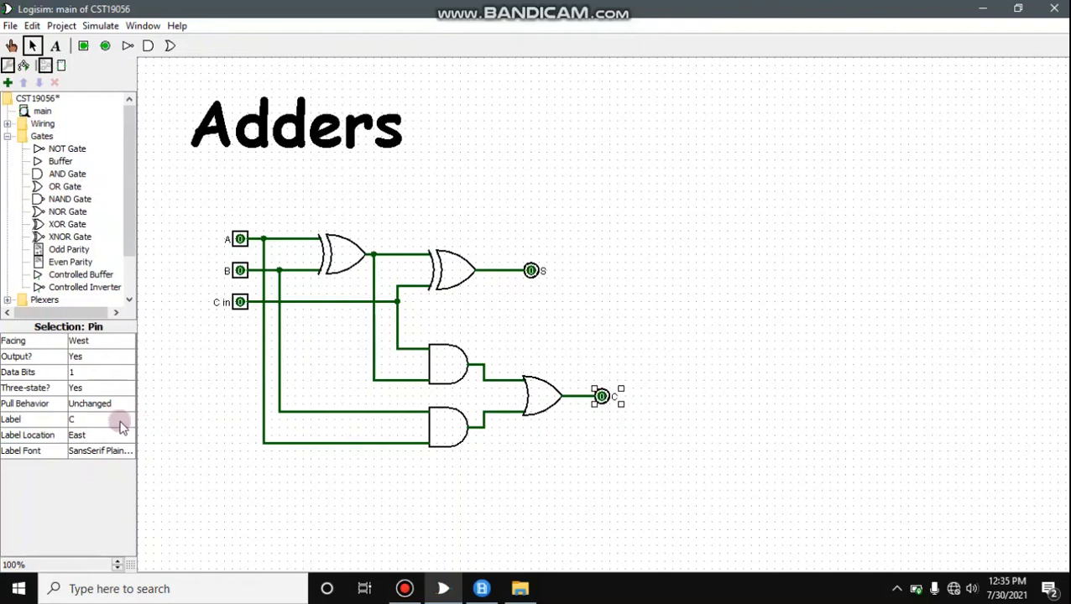
pyautogui.write('out')
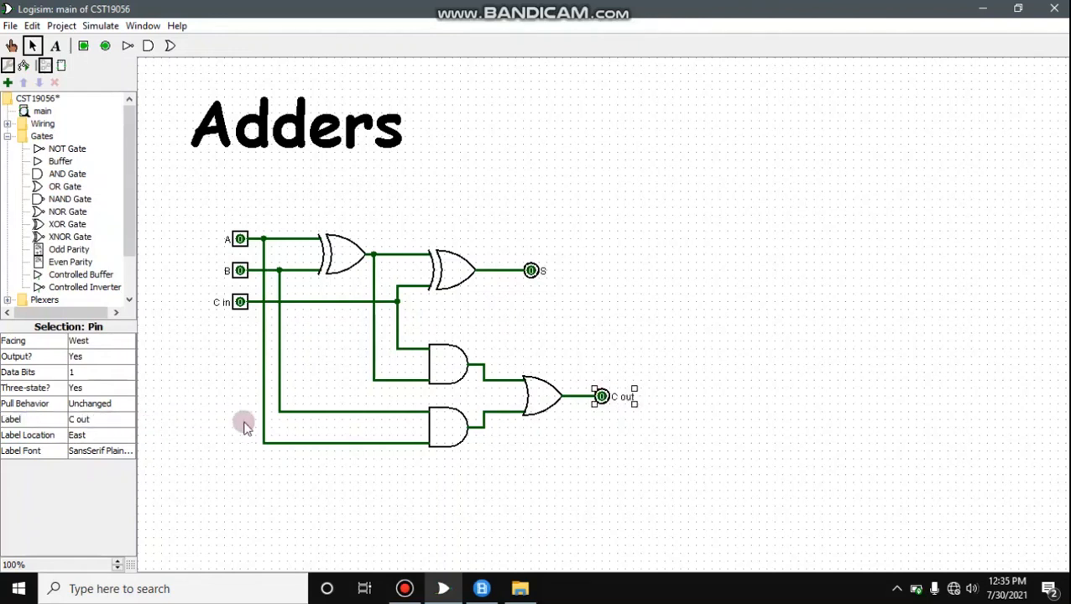
# Test the full adder by switching inputs A, B and C in to 1 one after another.
pyautogui.click(512, 466)
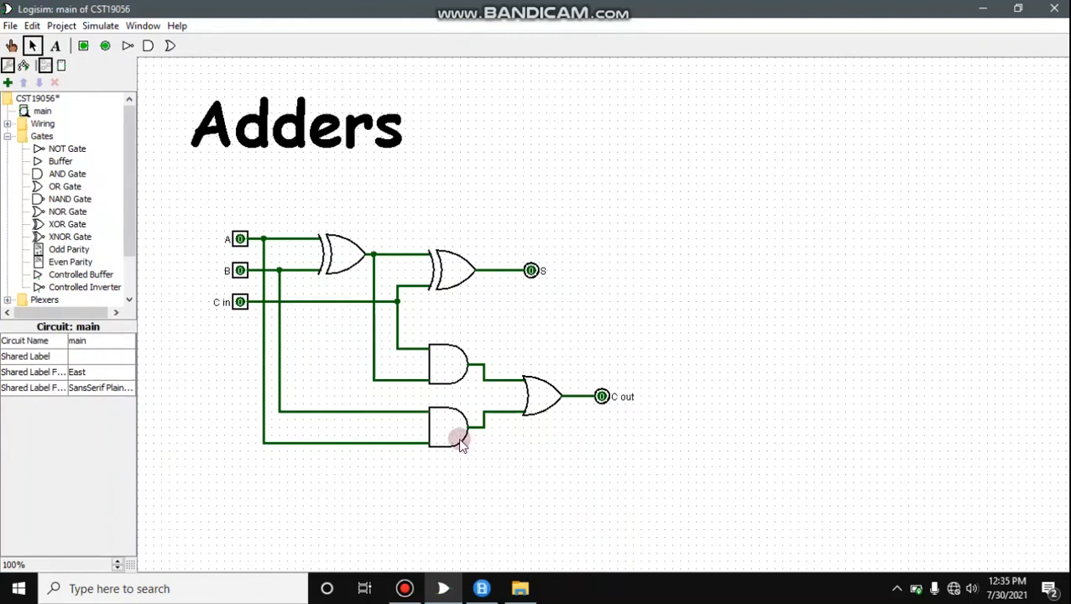
pyautogui.click(11, 46)
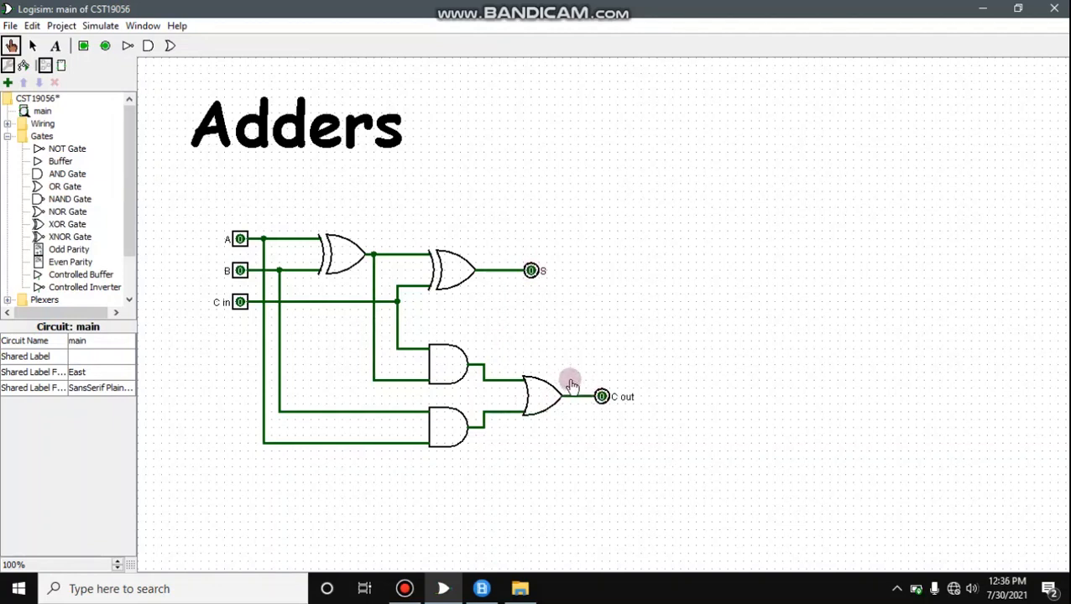
pyautogui.click(240, 240)
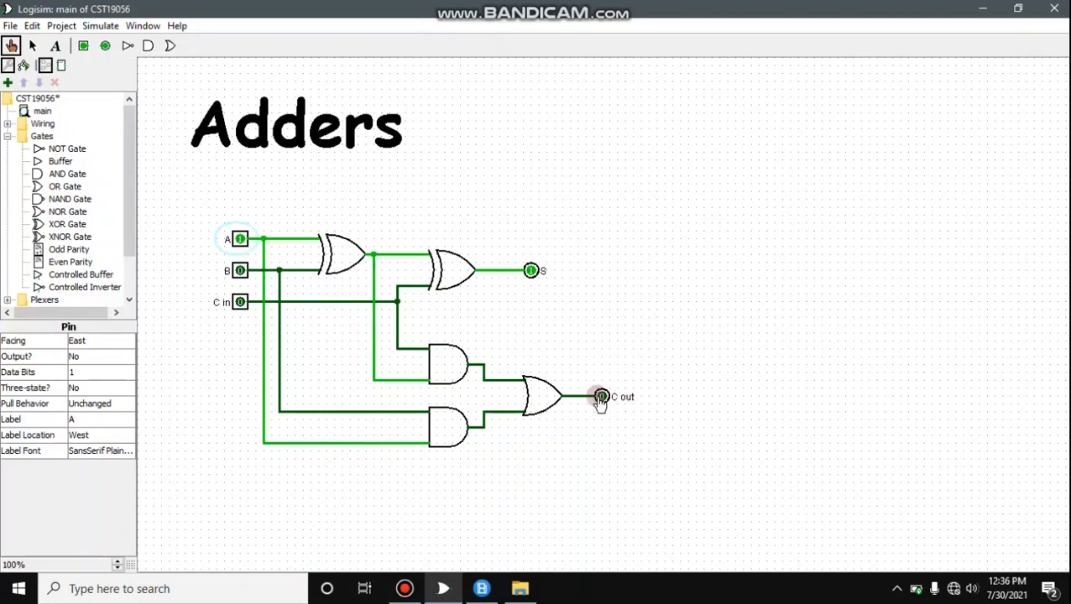
pyautogui.click(240, 271)
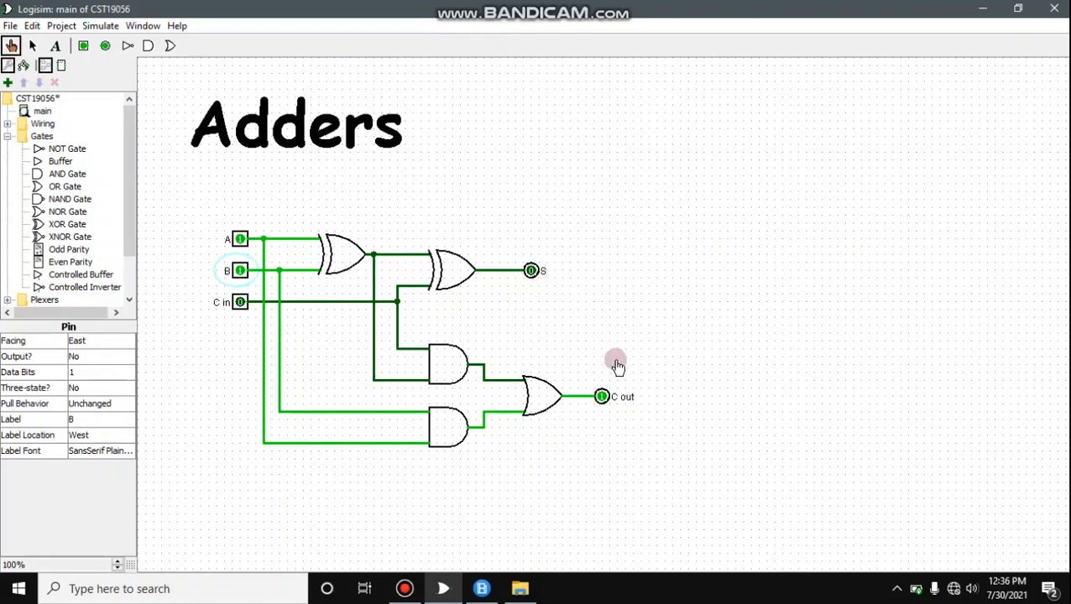
pyautogui.click(243, 302)
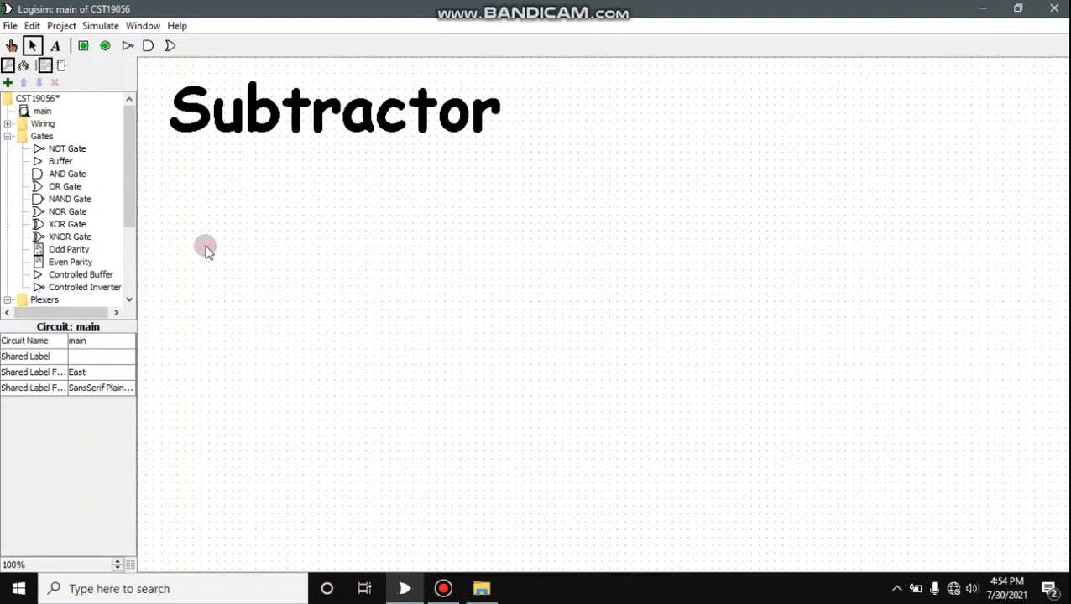
# Place three input pins in a row below the Subtractor heading and set their facing to South.
pyautogui.click(83, 45)
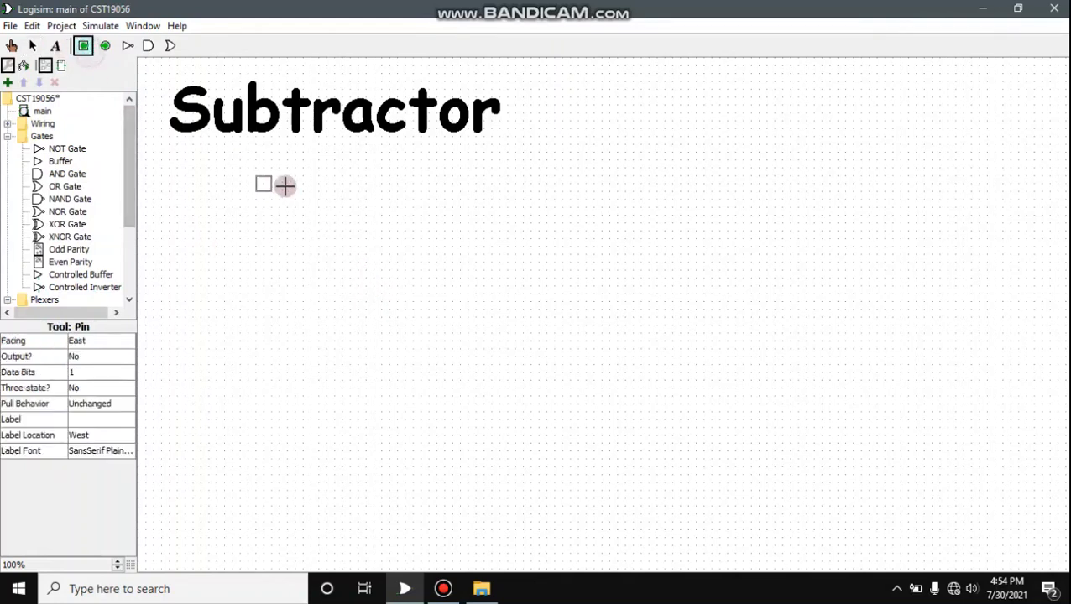
pyautogui.click(344, 209)
pyautogui.hotkey('ctrl', 'd')
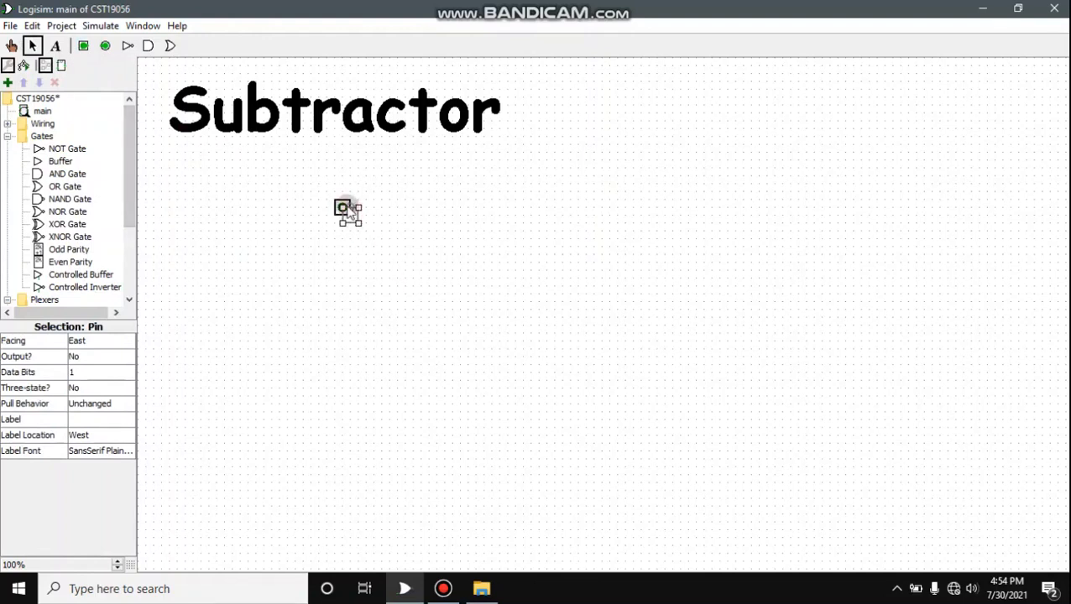
pyautogui.moveTo(351, 221); pyautogui.dragTo(535, 220)
pyautogui.hotkey('ctrl', 'd')
pyautogui.moveTo(284, 173); pyautogui.dragTo(609, 264)
pyautogui.click(105, 341)
pyautogui.click(95, 365)
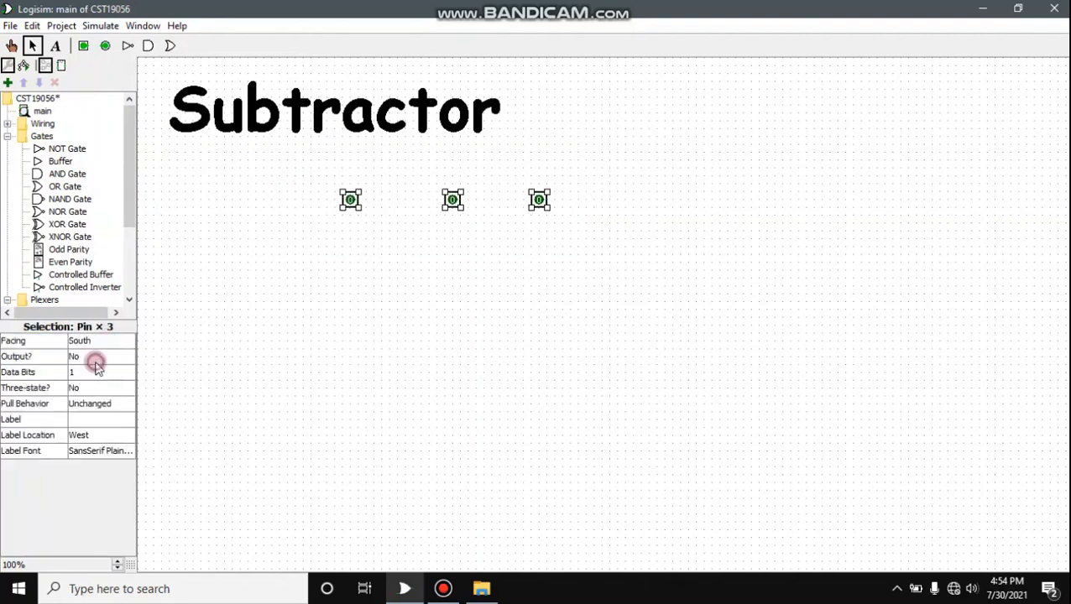
# Place a NOT gate between the first and second input pins and set its facing to South.
pyautogui.click(128, 45)
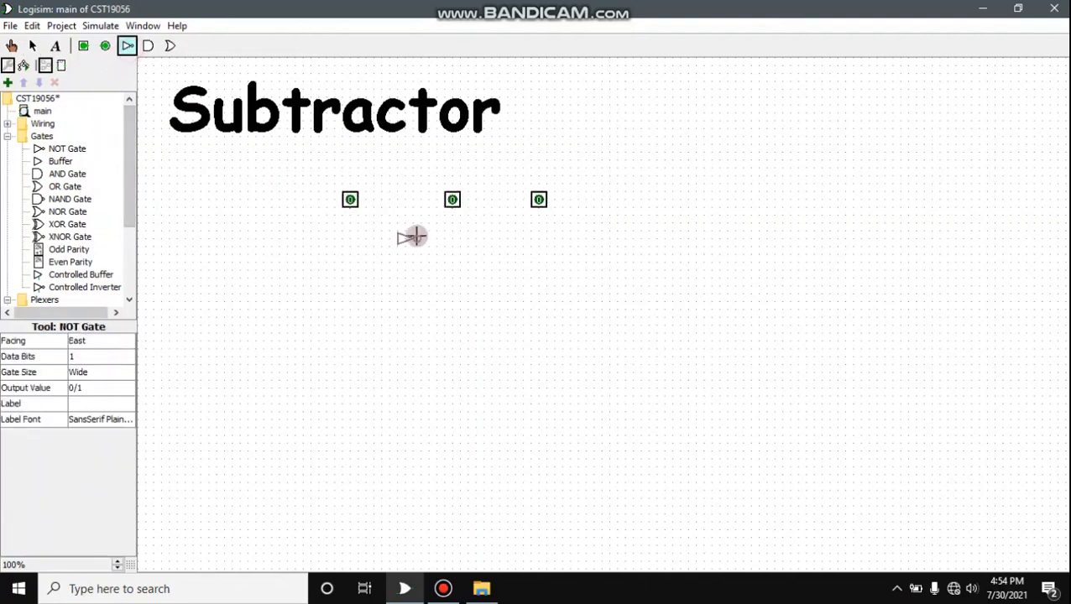
pyautogui.click(412, 231)
pyautogui.click(96, 342)
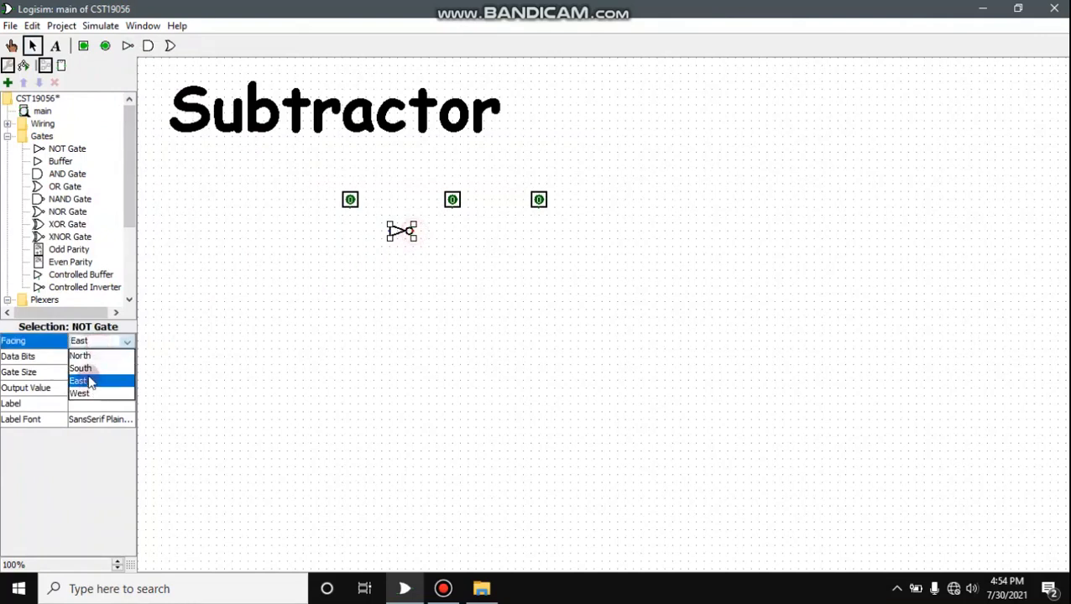
pyautogui.click(92, 379)
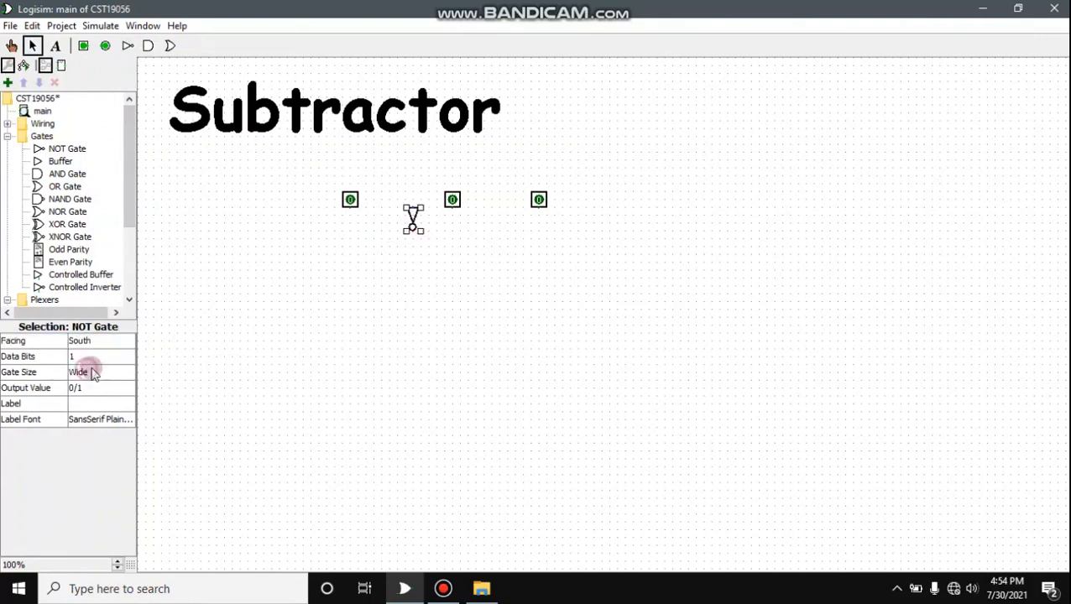
# Place an XOR gate below and to the right of the third input pin and set its number of inputs to 3.
pyautogui.click(65, 224)
pyautogui.click(641, 262)
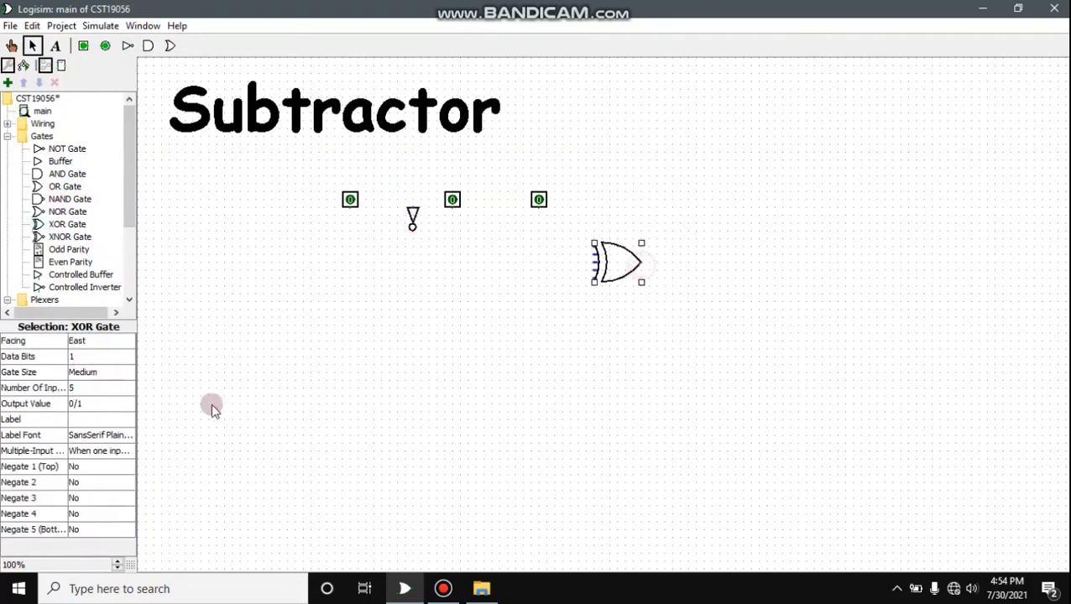
pyautogui.click(96, 391)
pyautogui.click(94, 413)
# Place an AND gate below the XOR gate and stack duplicates of it underneath.
pyautogui.click(148, 45)
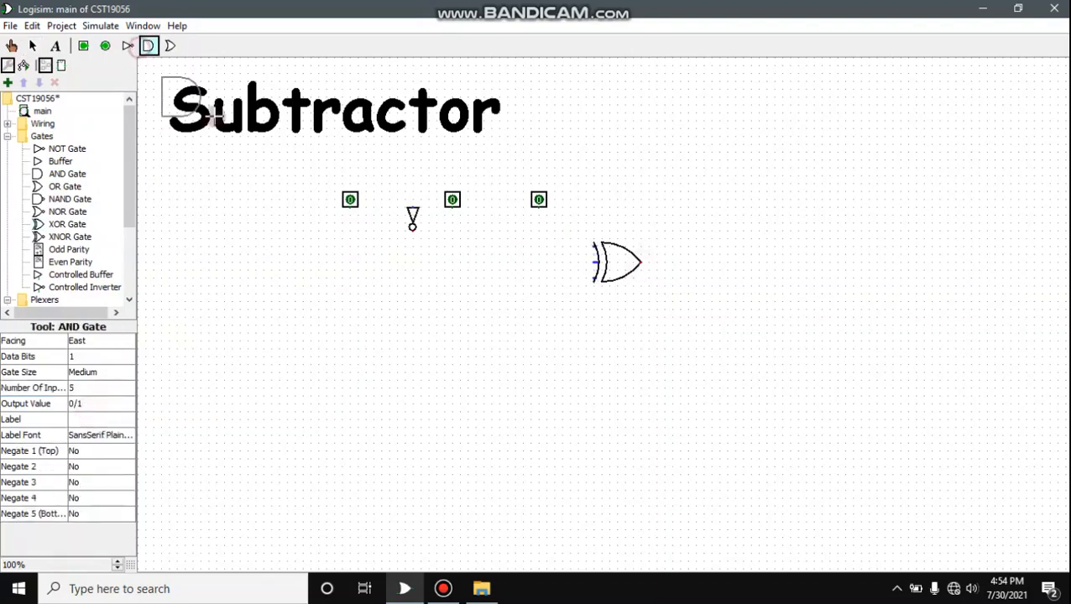
pyautogui.click(639, 340)
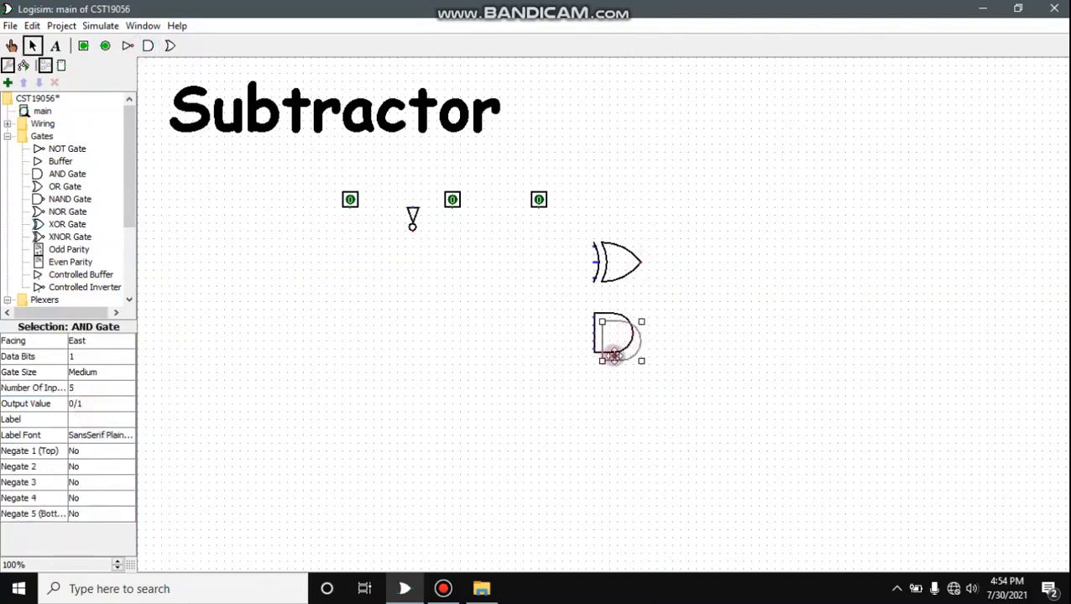
pyautogui.click(617, 388)
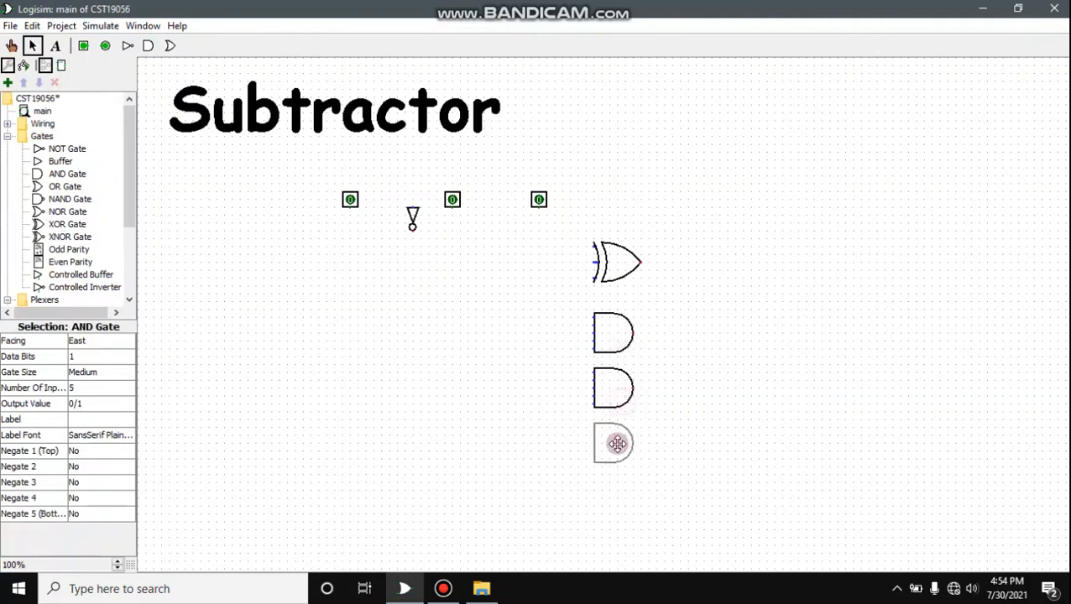
# Place a third AND gate below the other two and set all three AND gates to 2 inputs.
pyautogui.click(617, 443)
pyautogui.moveTo(538, 274); pyautogui.dragTo(705, 549)
pyautogui.click(125, 383)
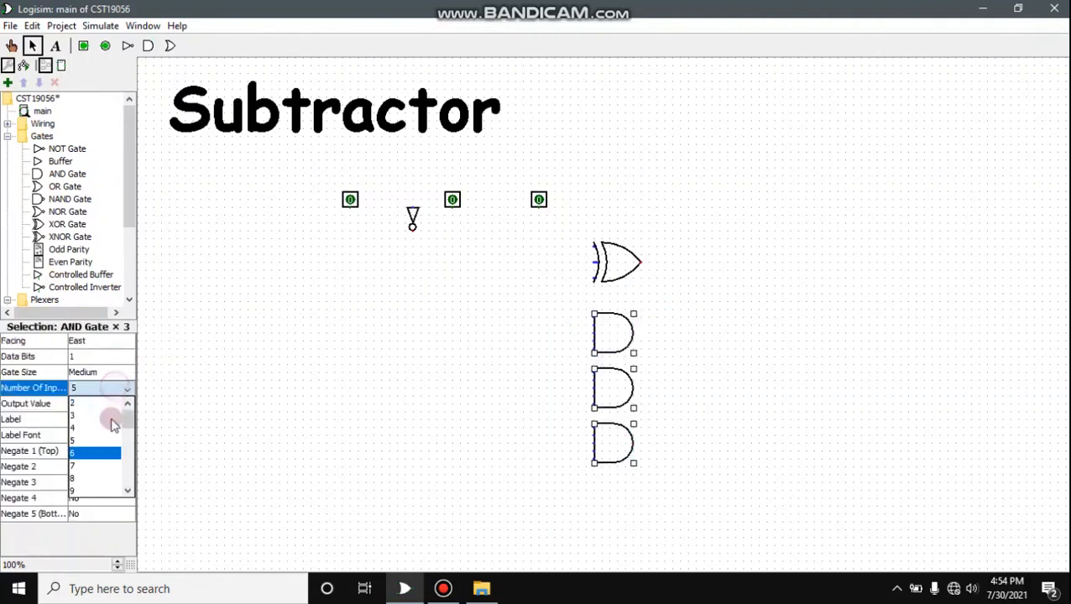
pyautogui.click(106, 405)
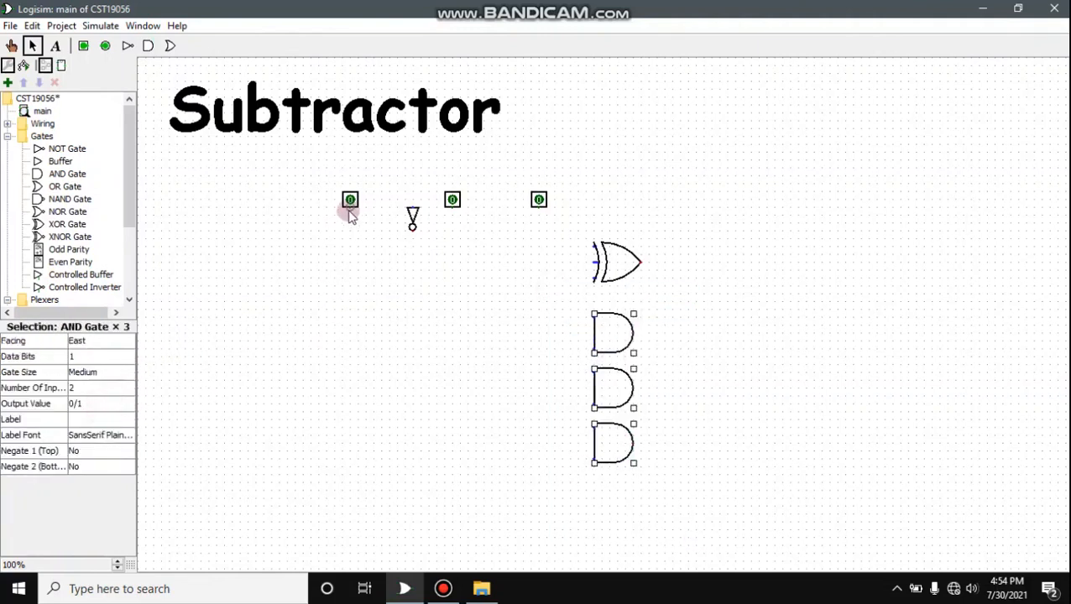
# Run vertical wires down from the three input pins and the NOT gate, with the NOT gate fed from the first pin.
pyautogui.moveTo(350, 214); pyautogui.dragTo(350, 459)
pyautogui.moveTo(413, 222); pyautogui.dragTo(397, 458)
pyautogui.moveTo(452, 213); pyautogui.dragTo(455, 454)
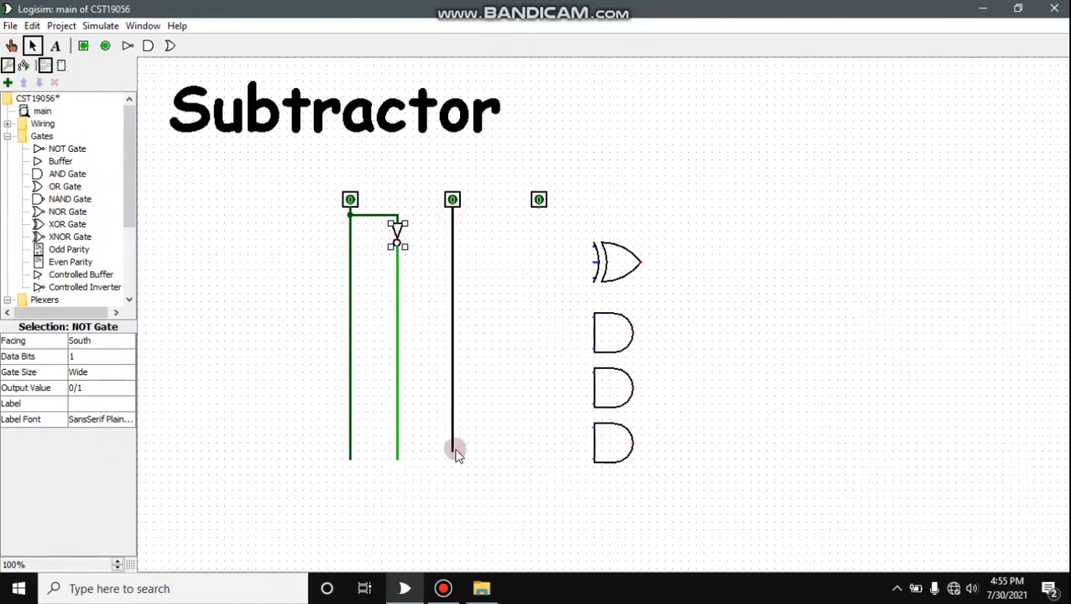
pyautogui.moveTo(539, 207); pyautogui.dragTo(541, 472)
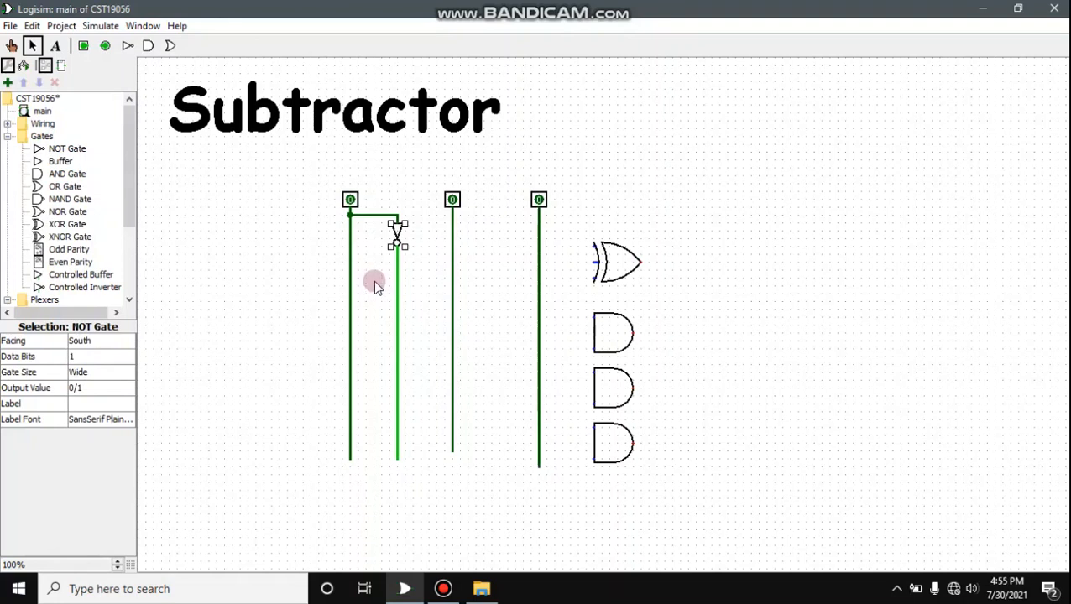
pyautogui.moveTo(350, 262); pyautogui.dragTo(562, 261)
pyautogui.moveTo(562, 261); pyautogui.dragTo(595, 247)
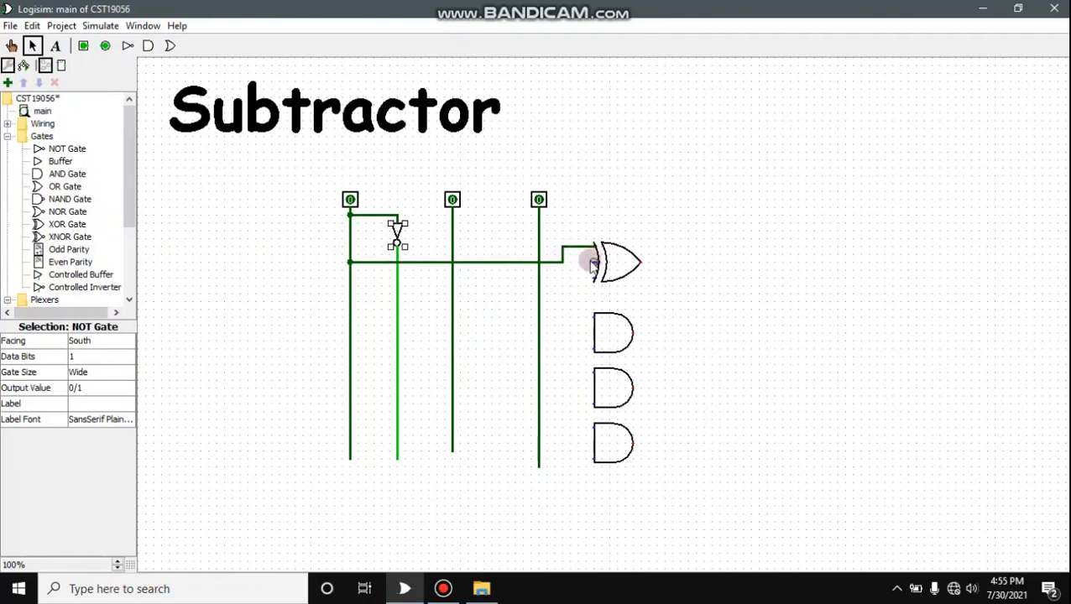
pyautogui.hotkey('ctrl', 'z')
pyautogui.hotkey('ctrl', 'z')
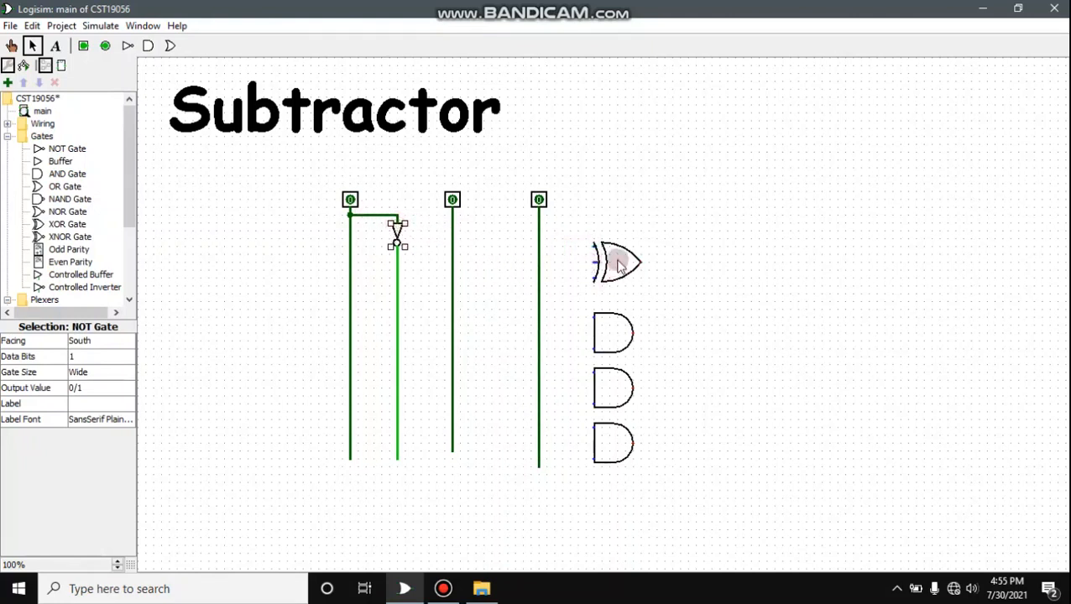
# Move the XOR gate slightly down and wire the first, second and third input pins' lines to its three inputs.
pyautogui.moveTo(617, 260); pyautogui.dragTo(616, 275)
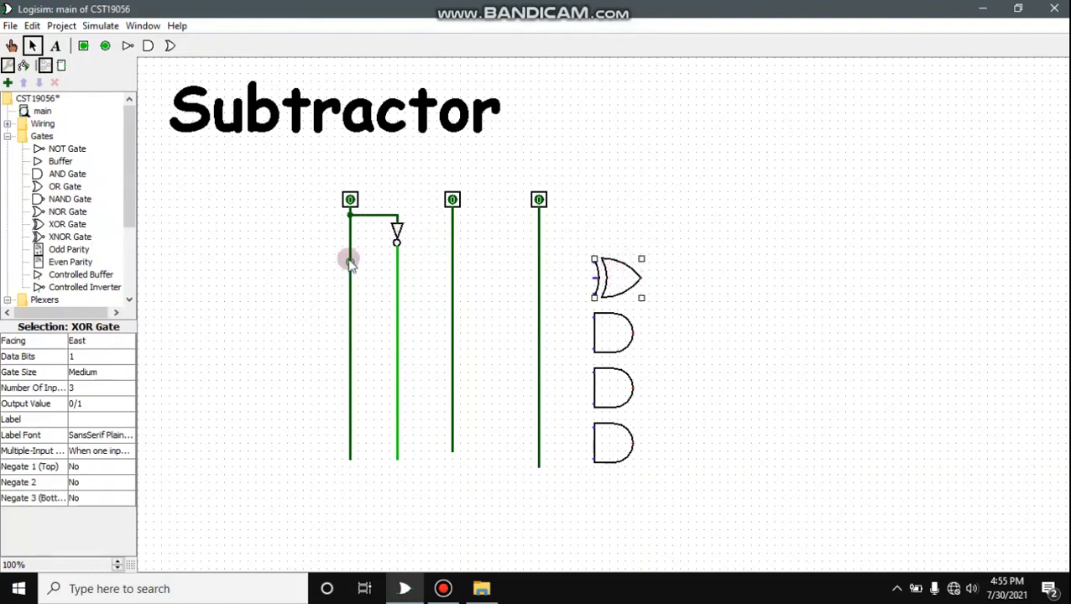
pyautogui.moveTo(350, 262); pyautogui.dragTo(593, 263)
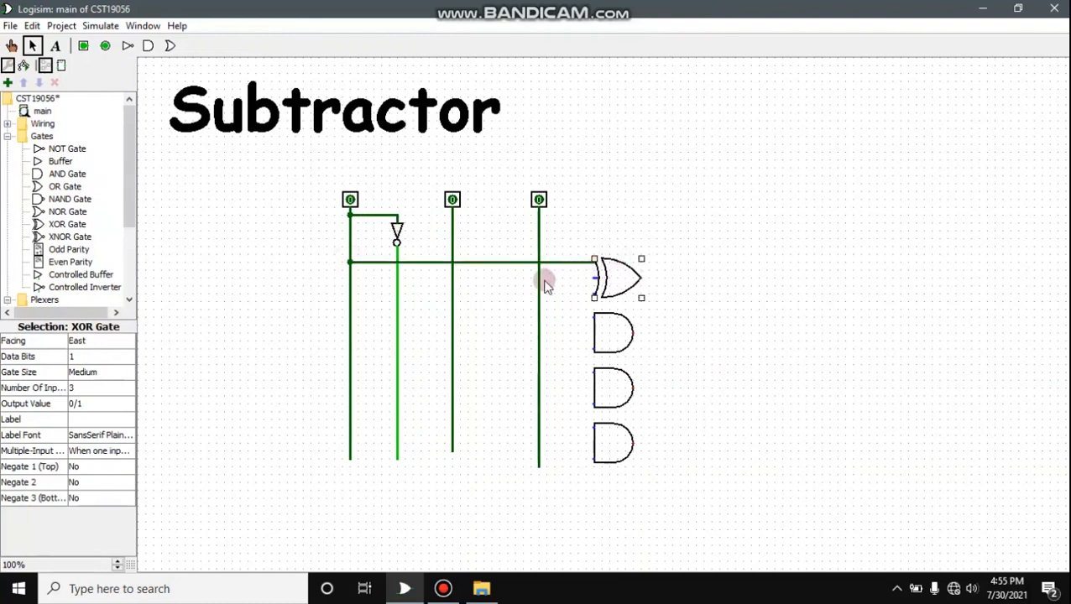
pyautogui.moveTo(517, 289); pyautogui.dragTo(598, 278)
pyautogui.moveTo(541, 294); pyautogui.dragTo(595, 295)
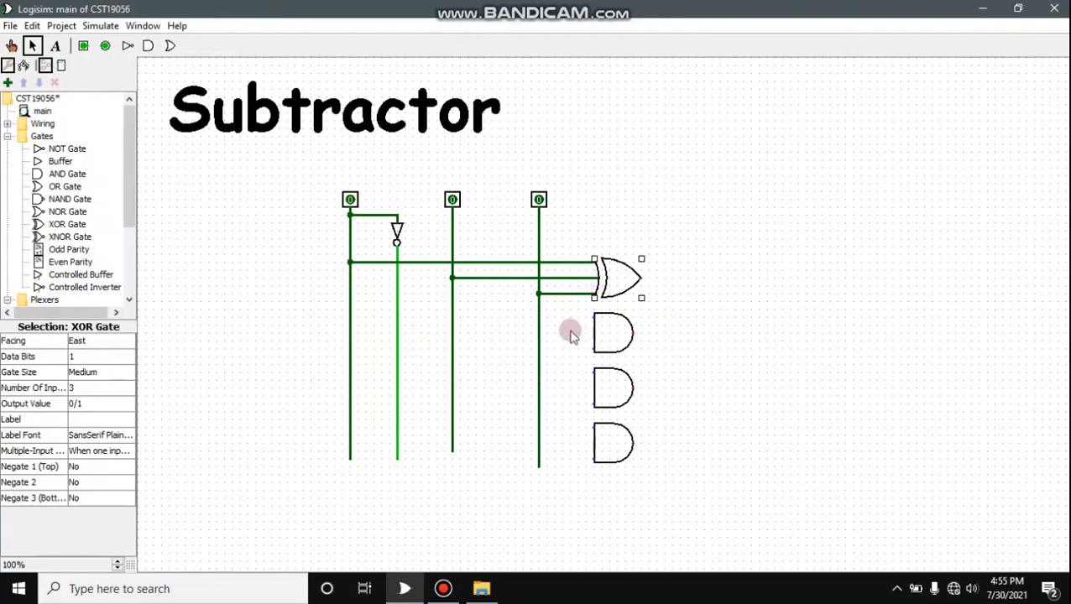
# Wire the second and third input pins' lines to the two inputs of the uppermost AND gate.
pyautogui.moveTo(455, 317); pyautogui.dragTo(593, 319)
pyautogui.hotkey('ctrl', 'z')
pyautogui.moveTo(454, 319); pyautogui.dragTo(540, 349)
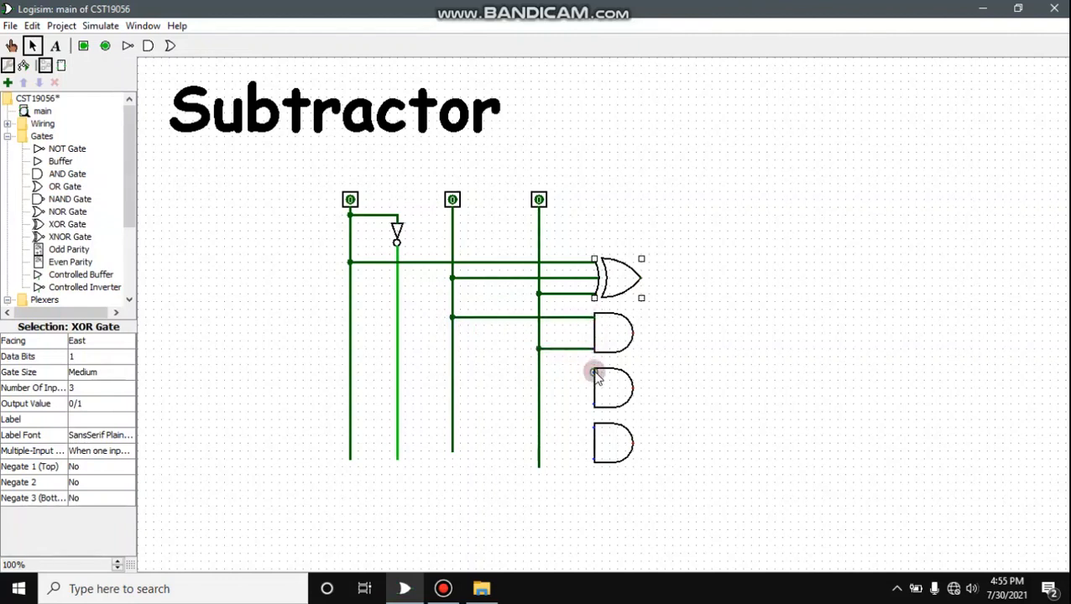
# Wire the NOT output and second pin's line to the middle AND gate, and the NOT output and third pin's line to the lowest AND gate.
pyautogui.moveTo(593, 373); pyautogui.dragTo(398, 373)
pyautogui.moveTo(452, 403); pyautogui.dragTo(398, 429)
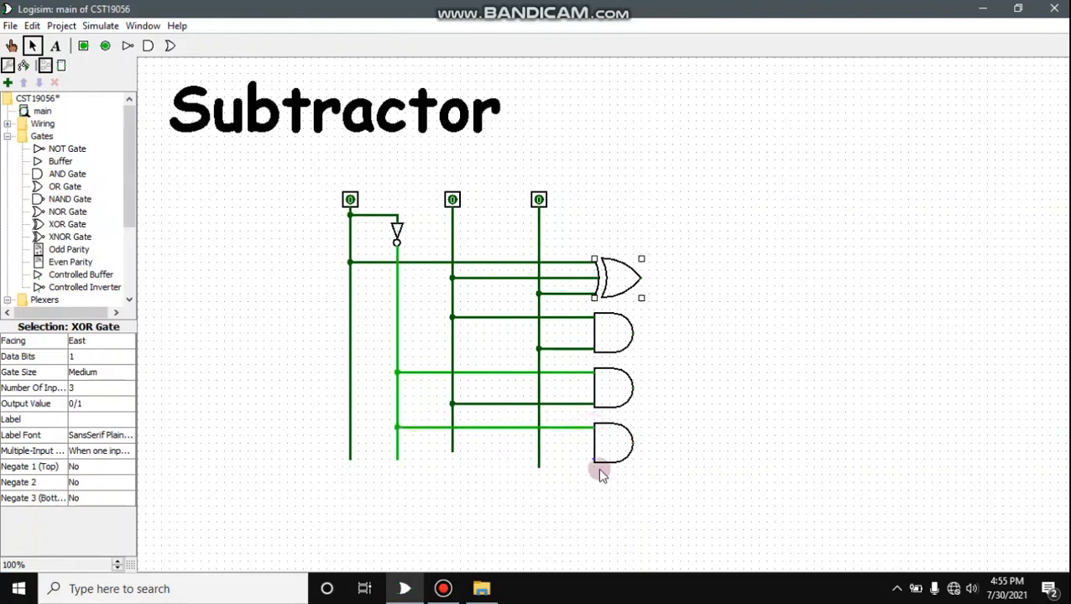
pyautogui.moveTo(594, 458); pyautogui.dragTo(539, 459)
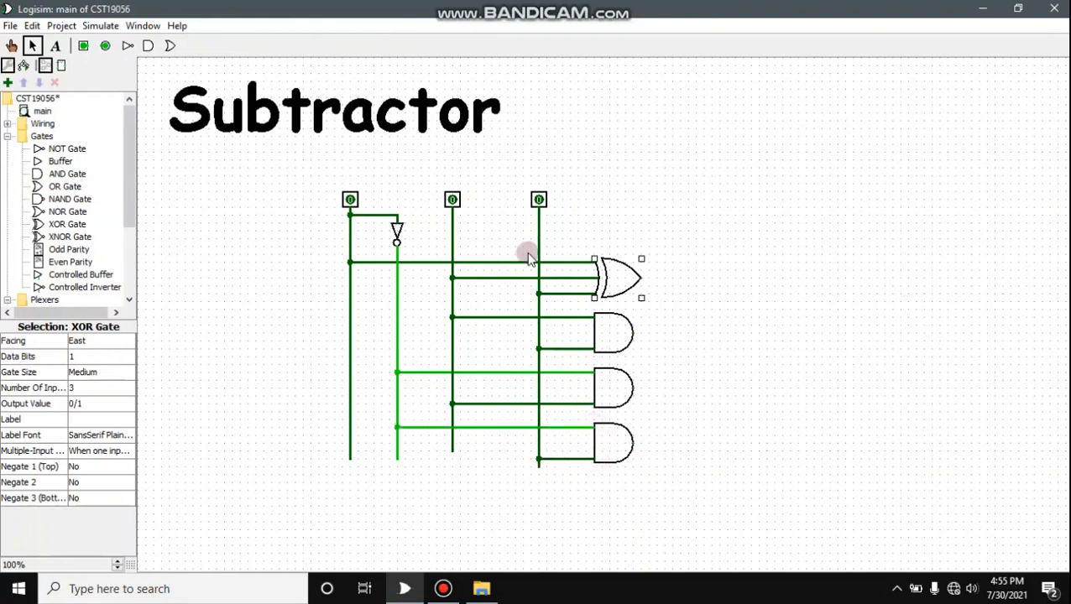
# Label the three input pins A, B and b in, from first to third.
pyautogui.click(350, 199)
pyautogui.click(108, 420)
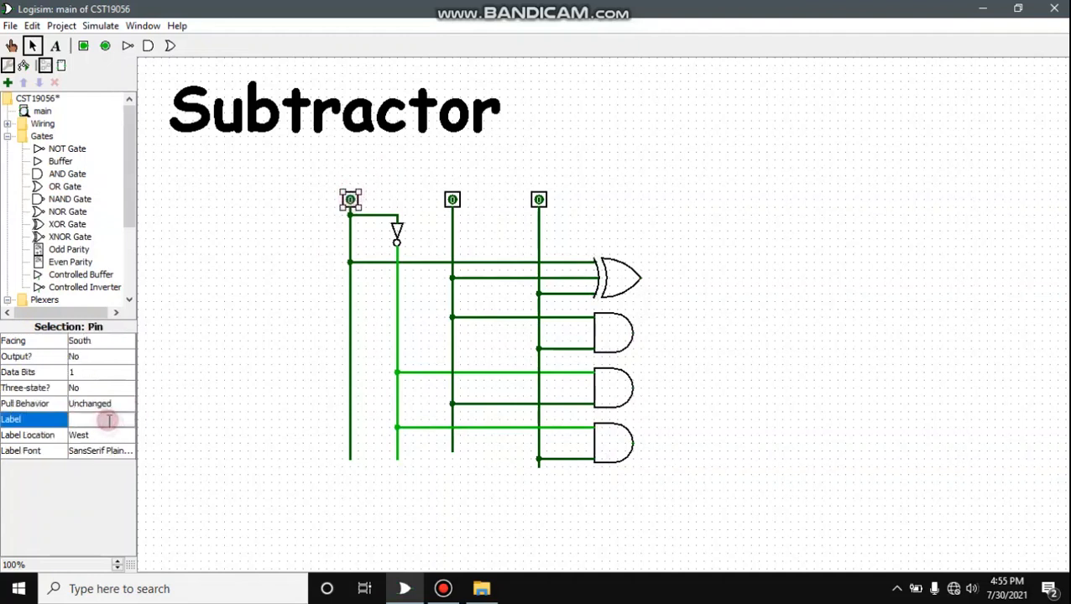
pyautogui.click(121, 417)
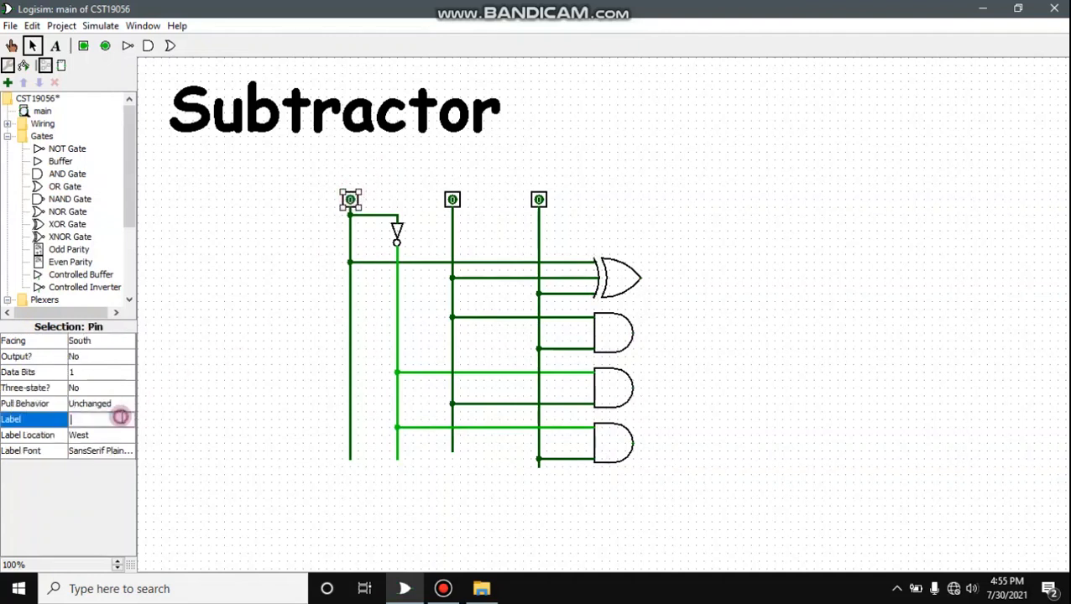
pyautogui.write('A')
pyautogui.click(453, 199)
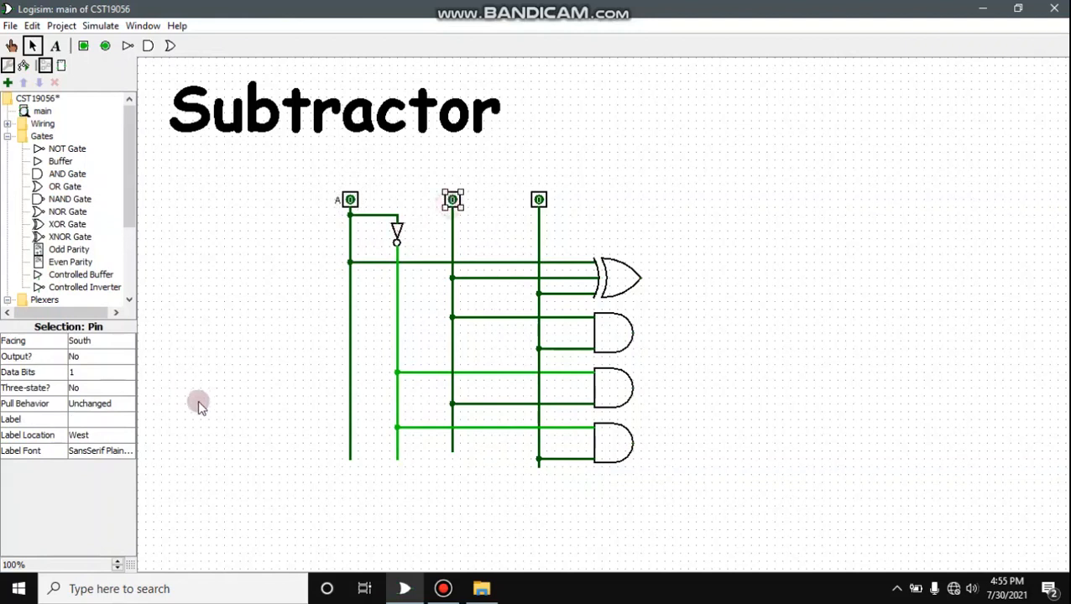
pyautogui.click(110, 422)
pyautogui.write('B')
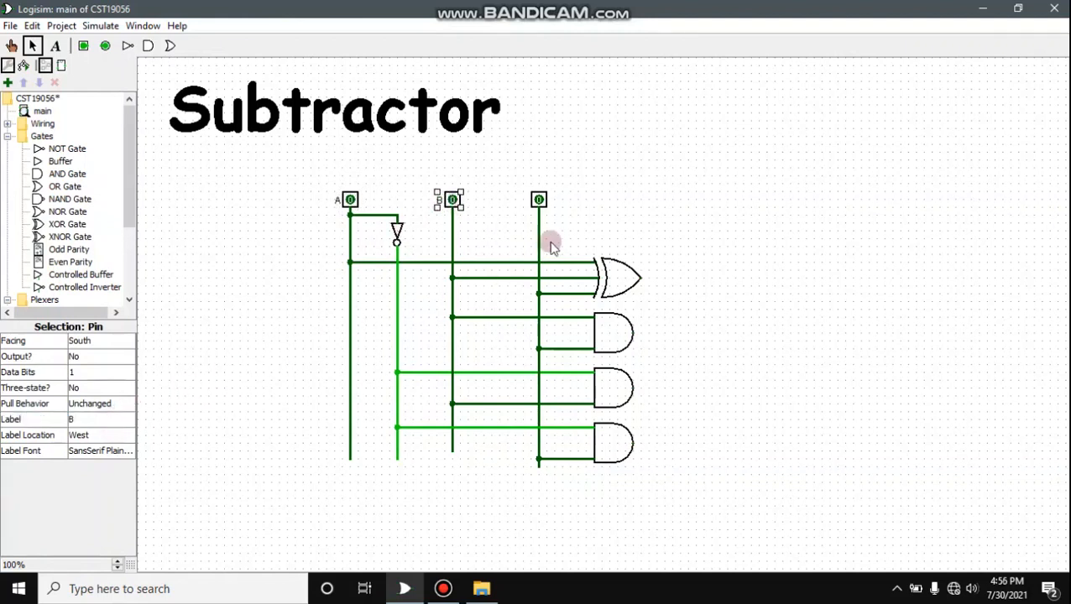
pyautogui.click(538, 199)
pyautogui.click(109, 418)
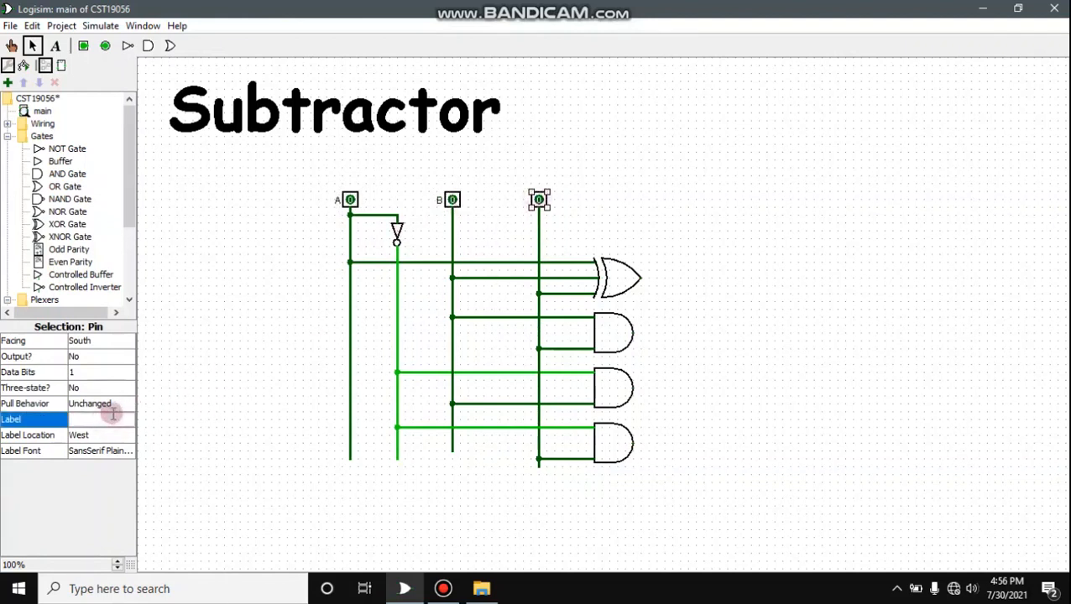
pyautogui.write('b in')
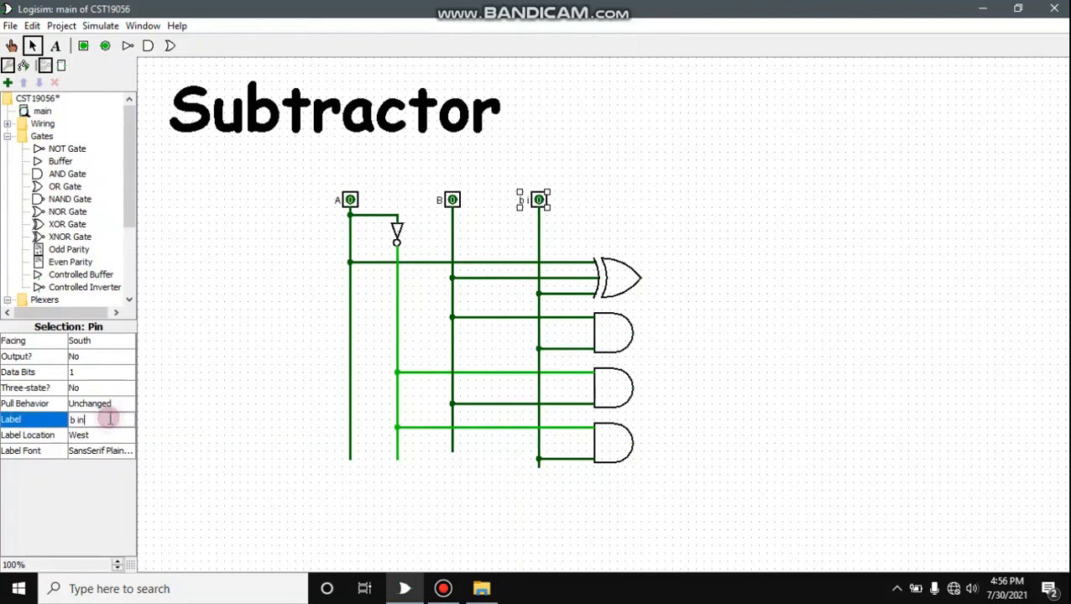
pyautogui.click(621, 277)
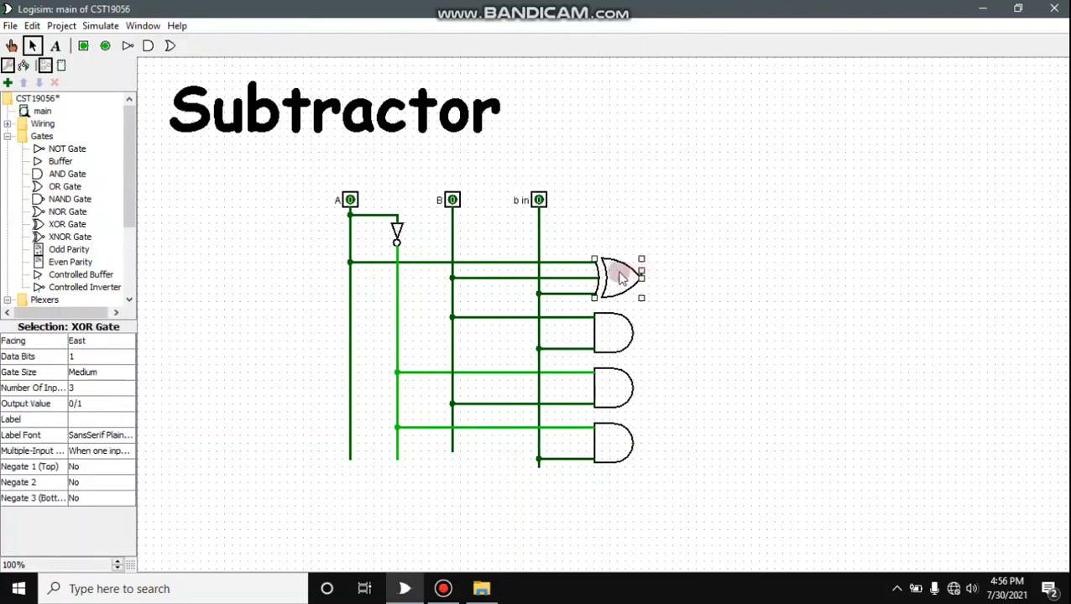
# Add an OR gate with 3 inputs beyond the AND gates and wire the three AND outputs into it.
pyautogui.click(169, 46)
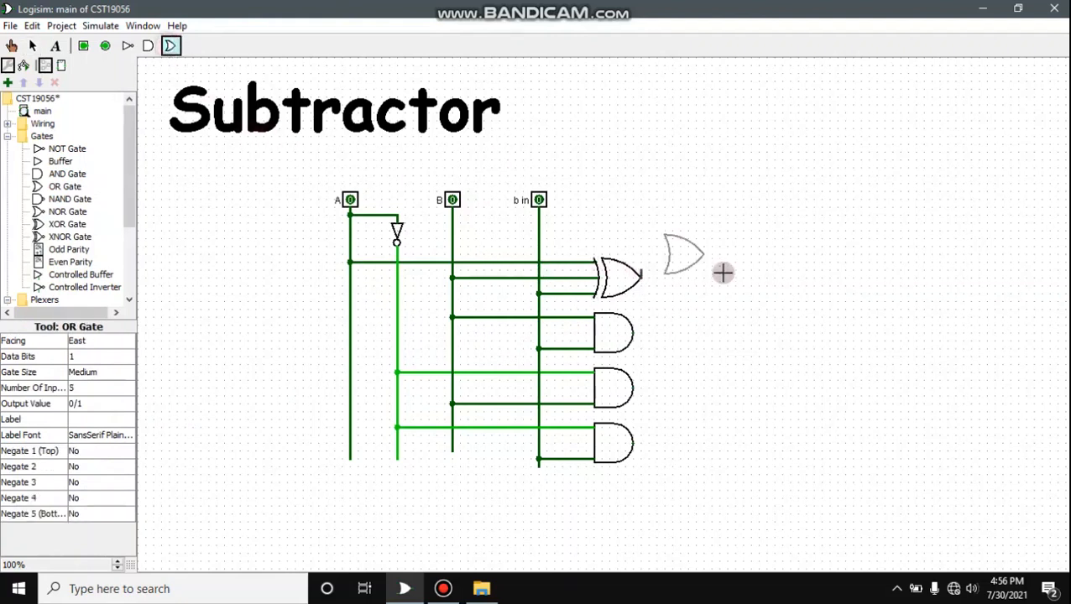
pyautogui.click(743, 380)
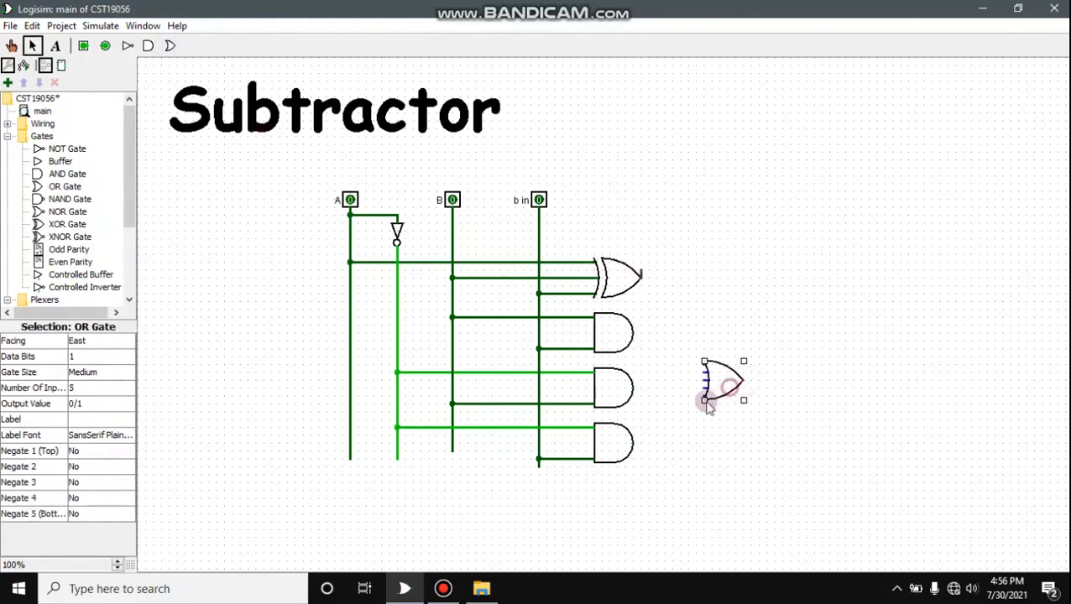
pyautogui.click(76, 388)
pyautogui.click(91, 418)
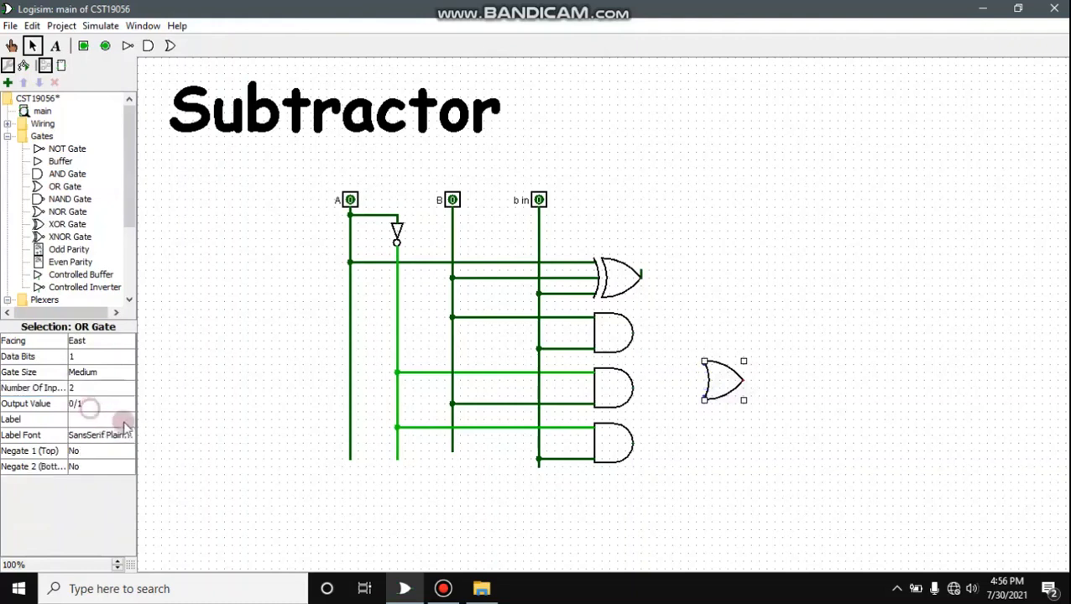
pyautogui.click(117, 387)
pyautogui.click(90, 420)
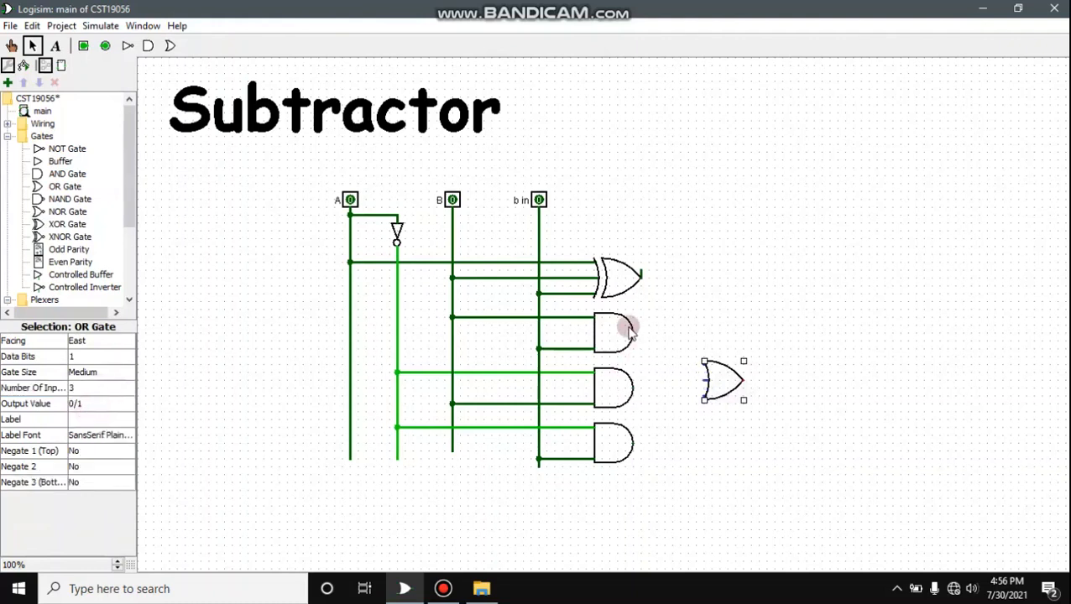
pyautogui.moveTo(635, 333); pyautogui.dragTo(638, 386)
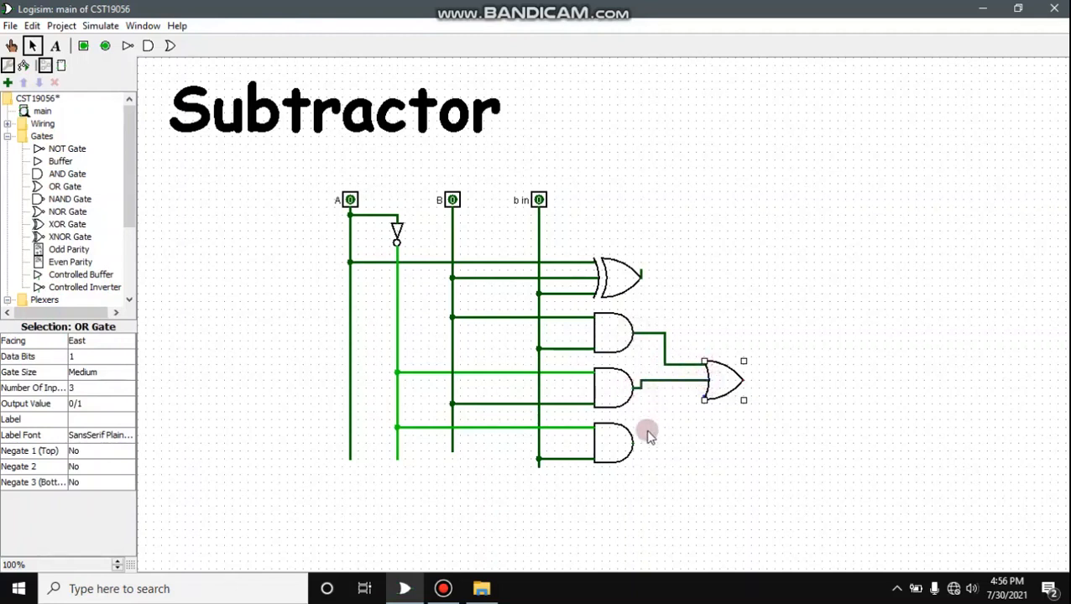
pyautogui.moveTo(634, 443); pyautogui.dragTo(706, 399)
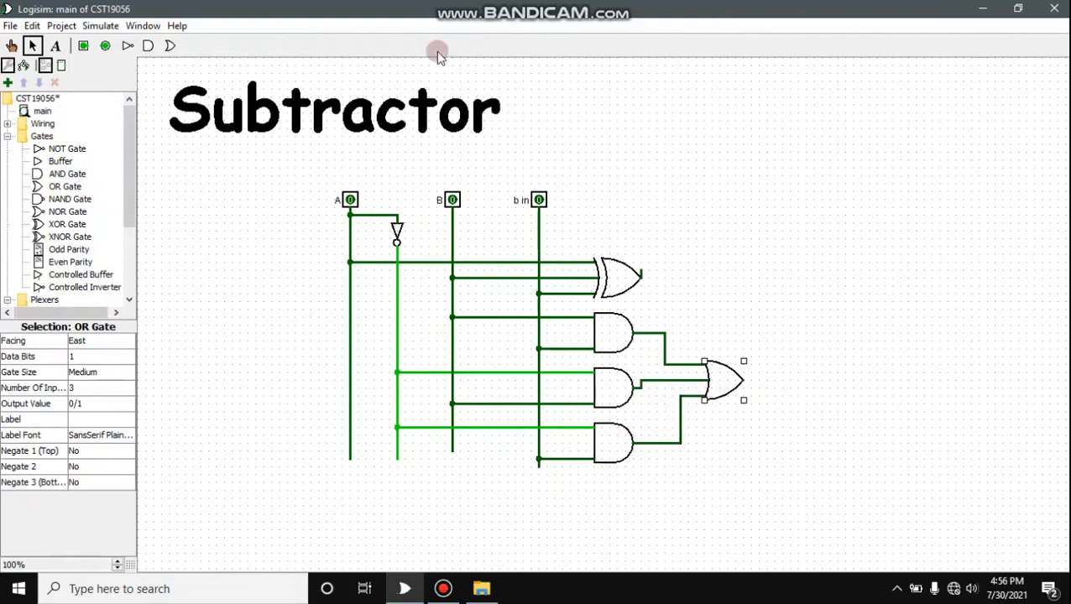
# Place one output pin beside the XOR gate and another beside the OR gate.
pyautogui.click(105, 45)
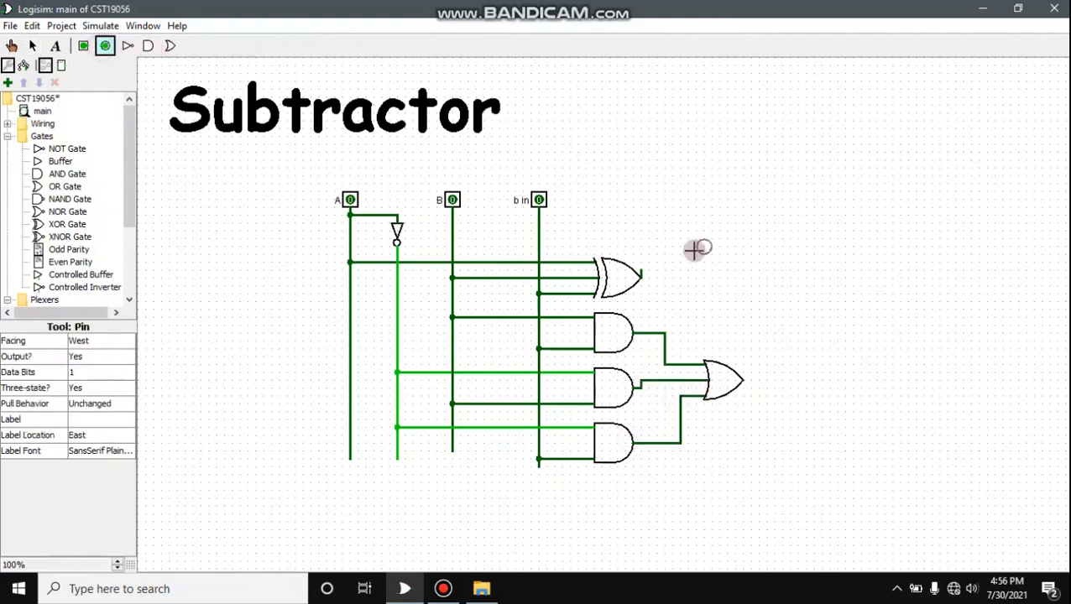
pyautogui.click(689, 279)
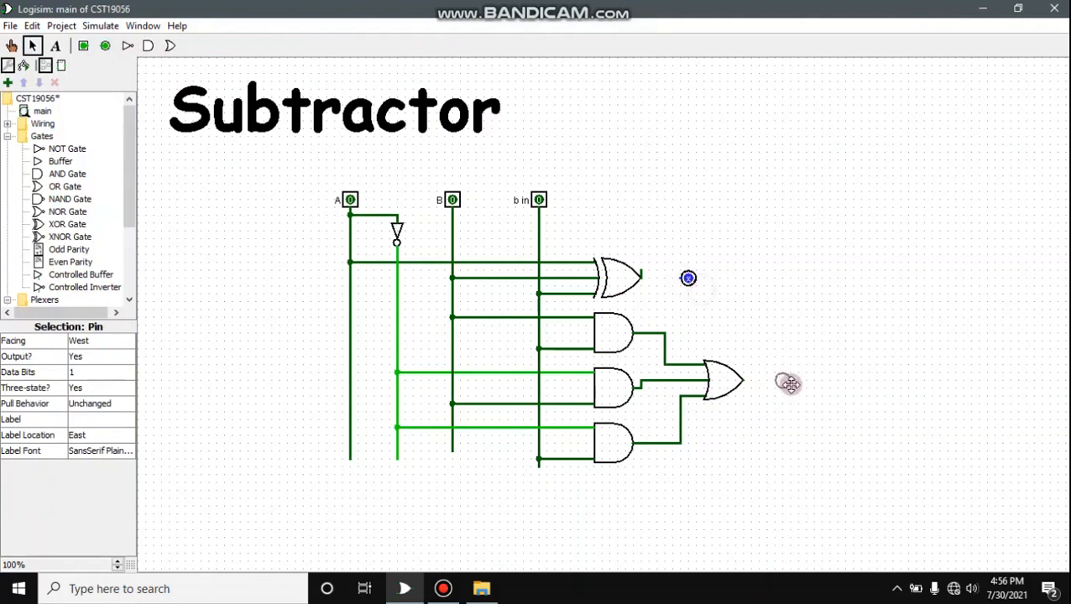
pyautogui.click(789, 381)
# Wire the OR gate's output and the XOR gate's output to their respective output pins.
pyautogui.click(736, 382)
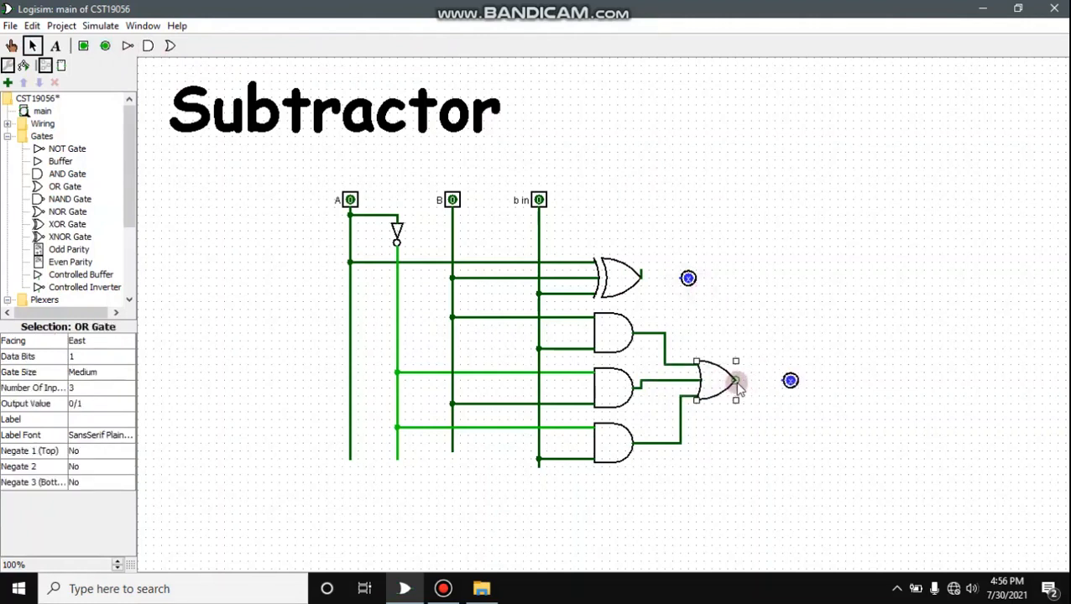
pyautogui.moveTo(735, 382); pyautogui.dragTo(787, 381)
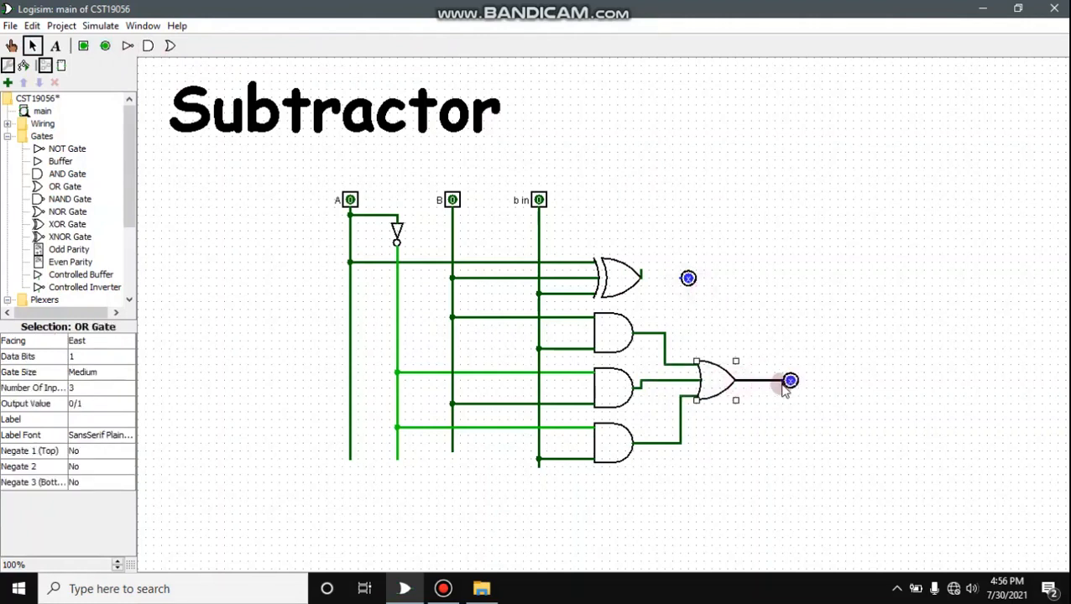
pyautogui.click(641, 275)
pyautogui.click(663, 277)
pyautogui.click(641, 276)
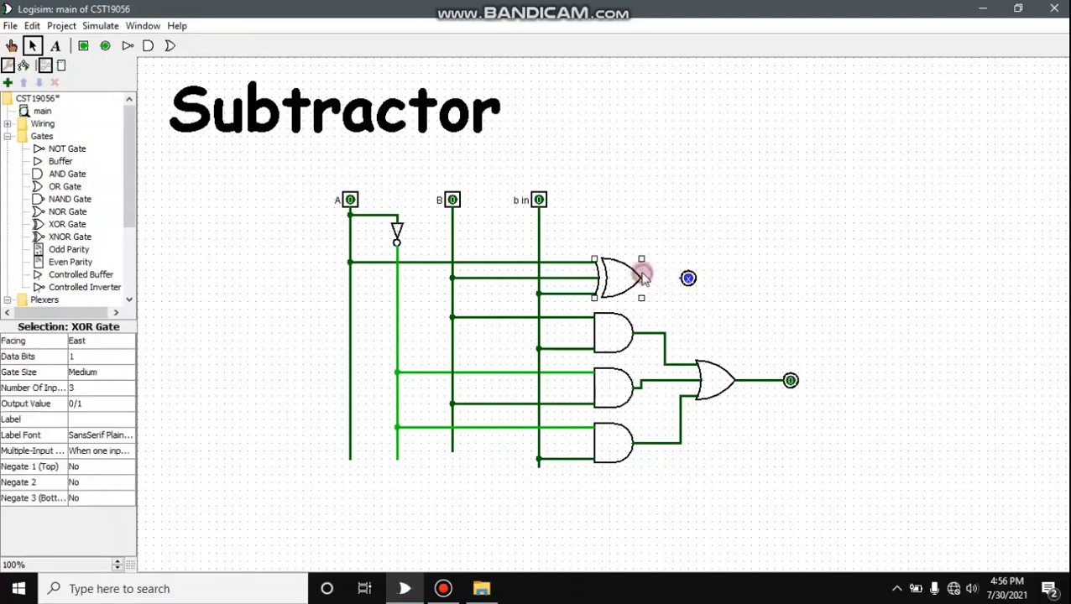
pyautogui.click(662, 279)
pyautogui.moveTo(642, 278); pyautogui.dragTo(679, 277)
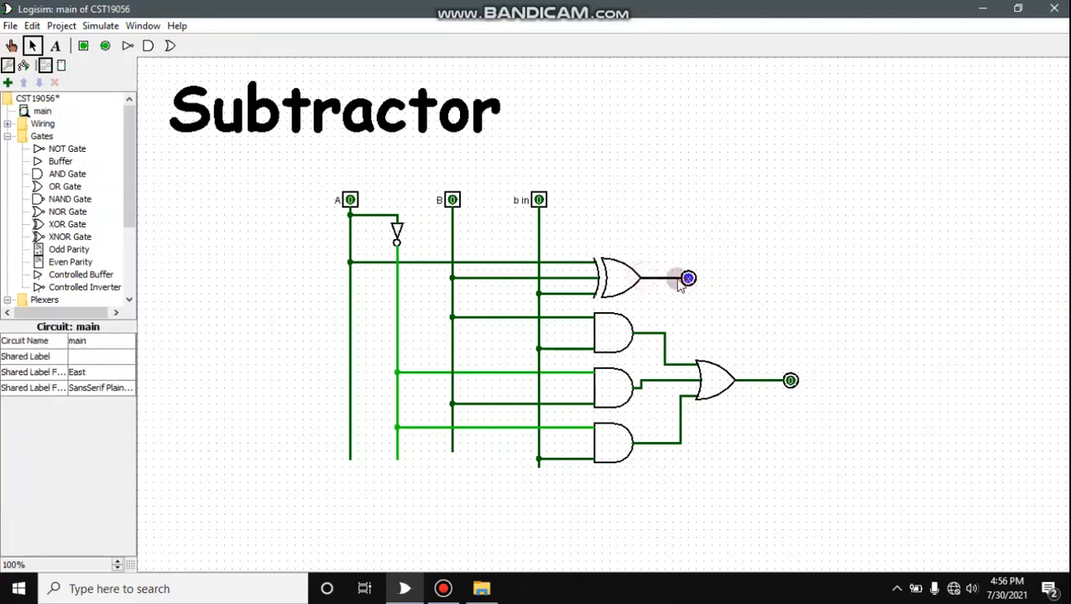
# Label the output pin of the XOR gate D.
pyautogui.click(689, 278)
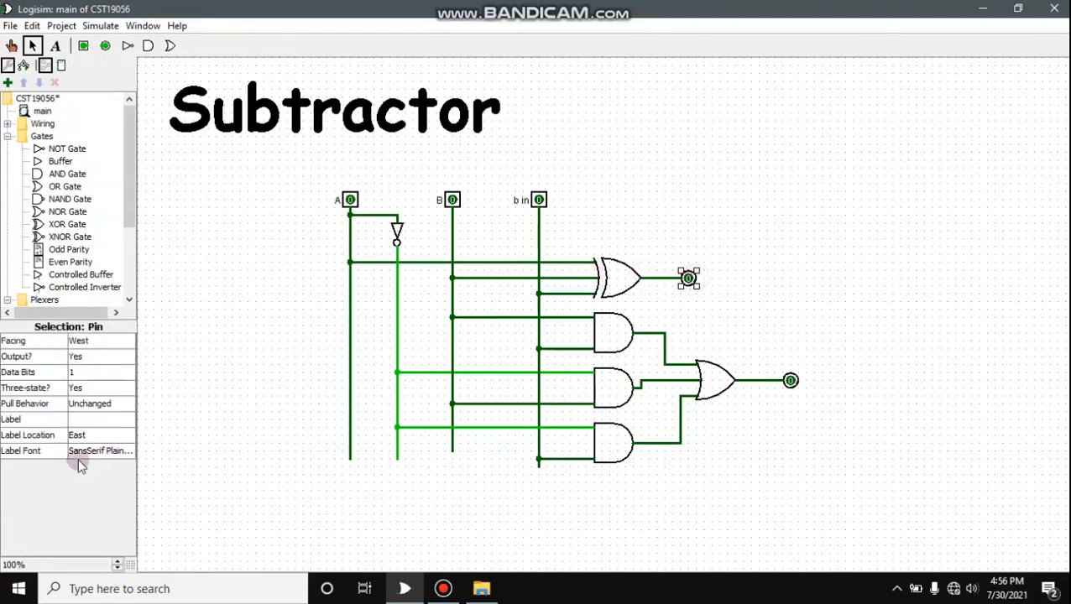
pyautogui.click(84, 421)
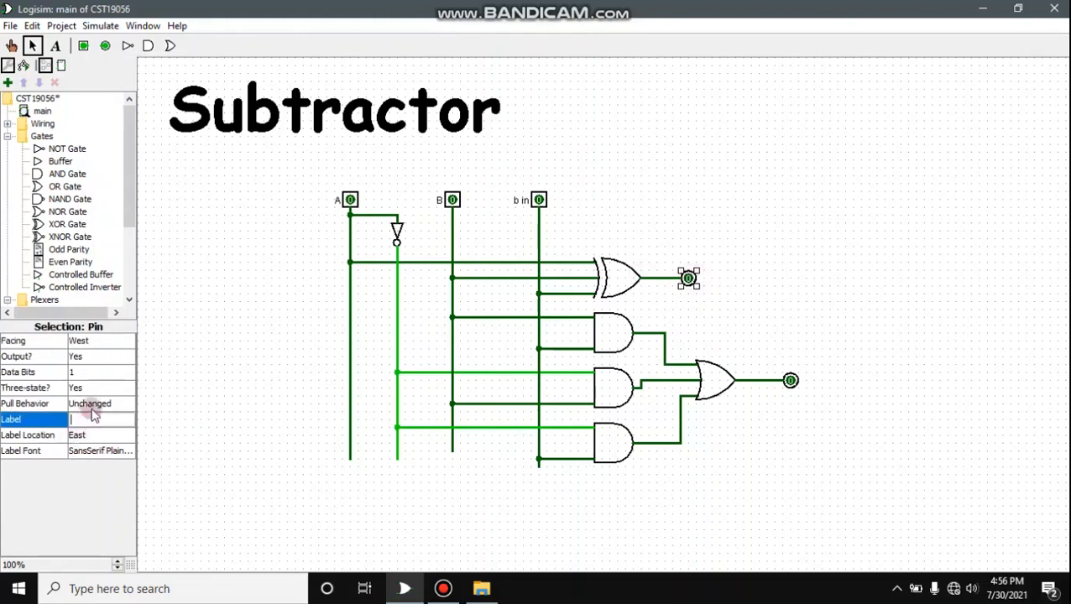
pyautogui.write('D')
pyautogui.press('Return')
# Try to label the output pin of the OR gate b out.
pyautogui.click(789, 380)
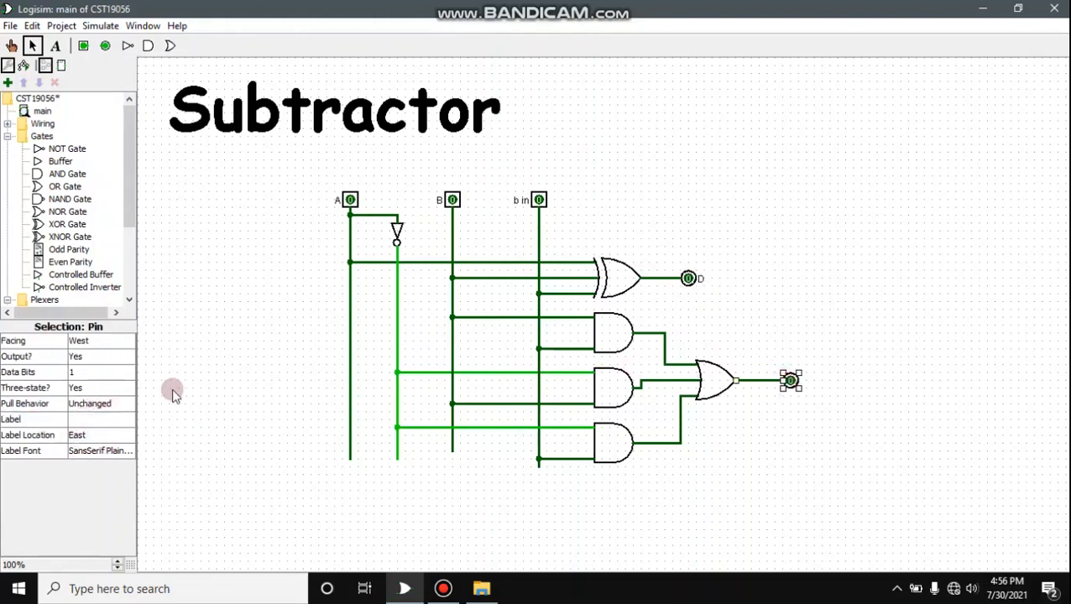
pyautogui.click(75, 419)
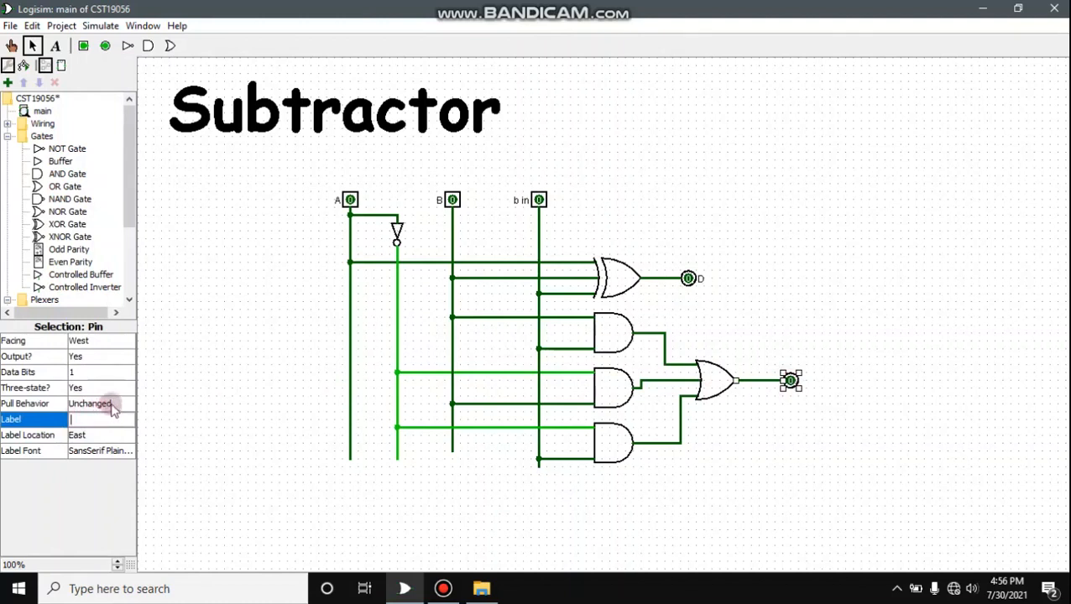
pyautogui.write('b out')
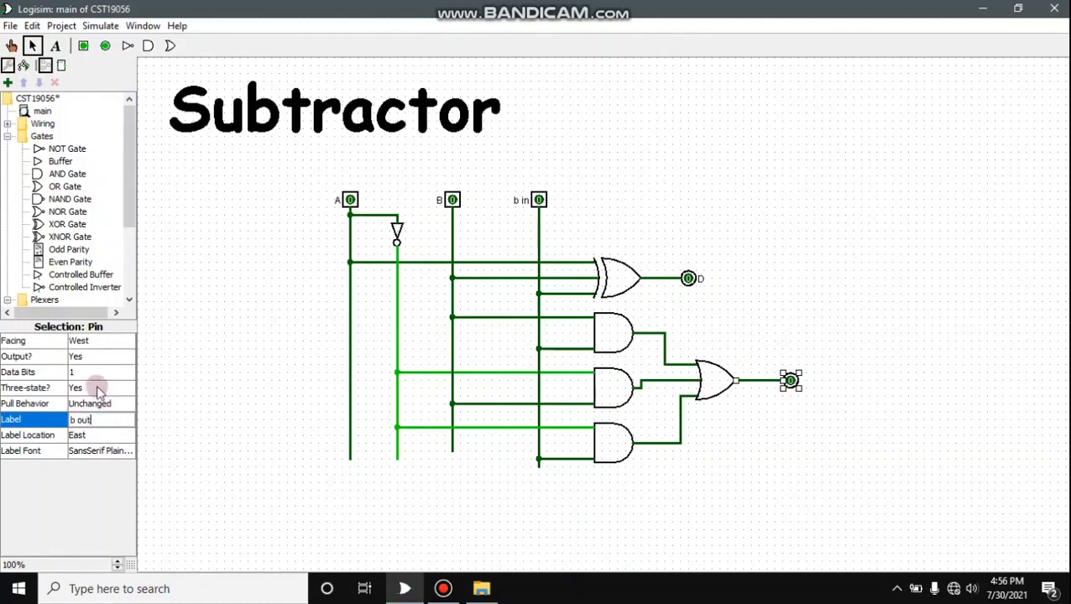
# Test the subtractor by setting B, b in and A to 1 one after another, and b in back to 0.
pyautogui.click(11, 45)
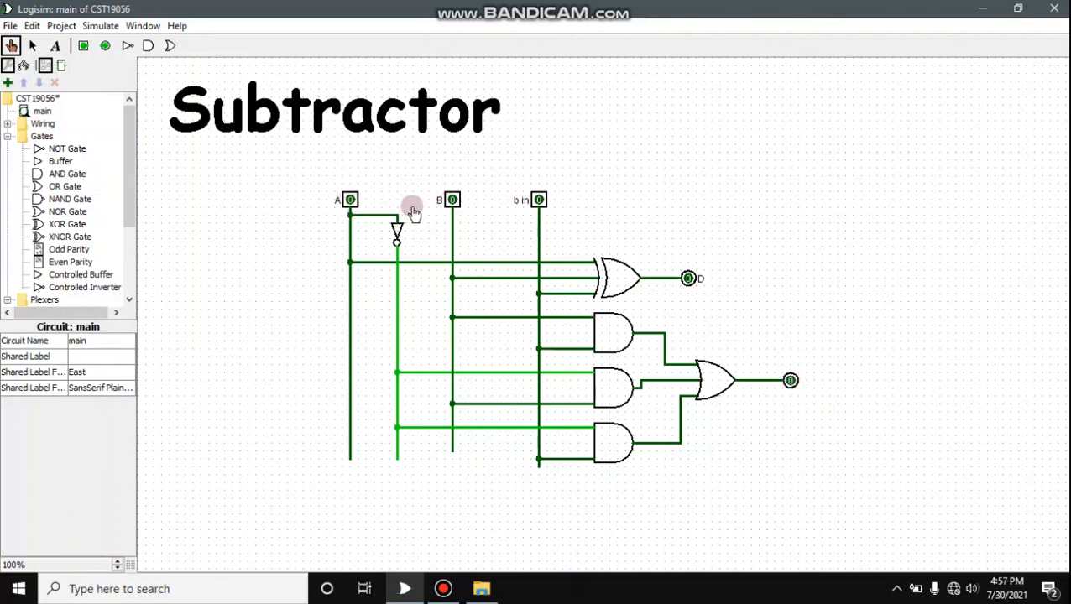
pyautogui.click(452, 199)
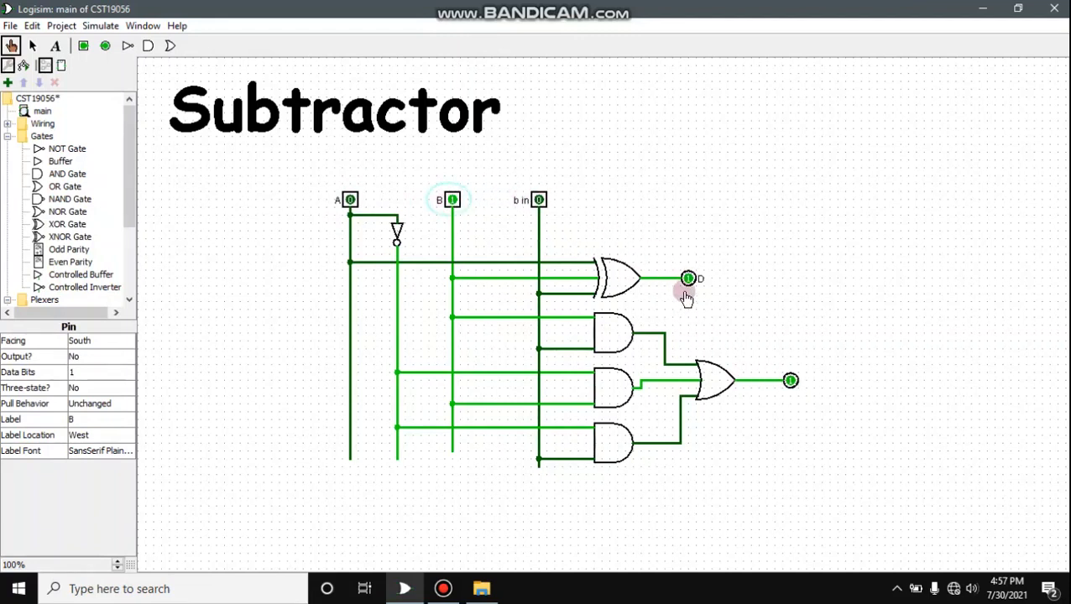
pyautogui.click(539, 200)
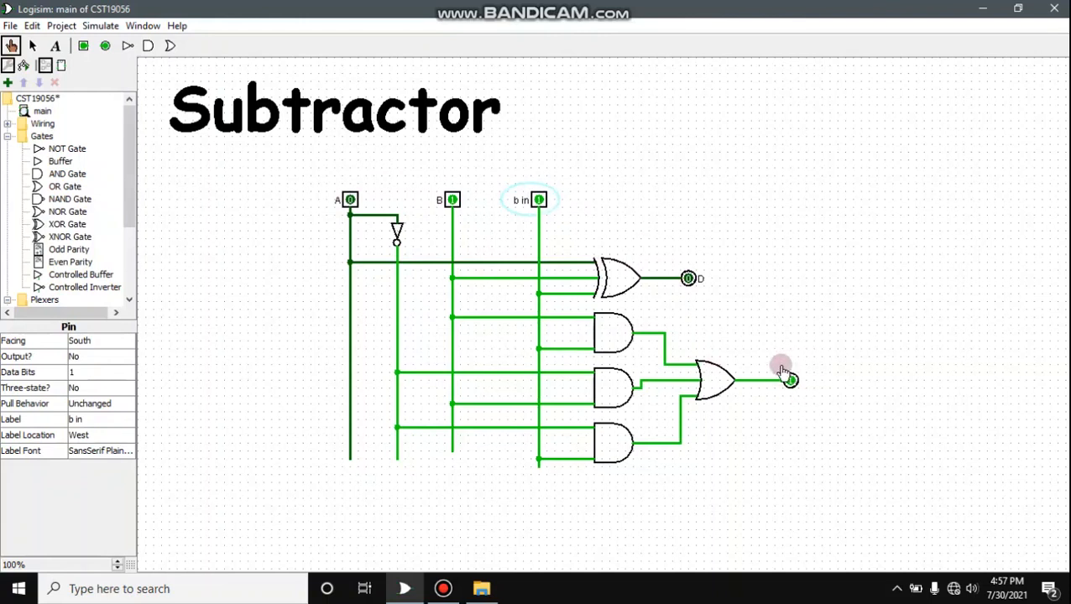
pyautogui.click(350, 199)
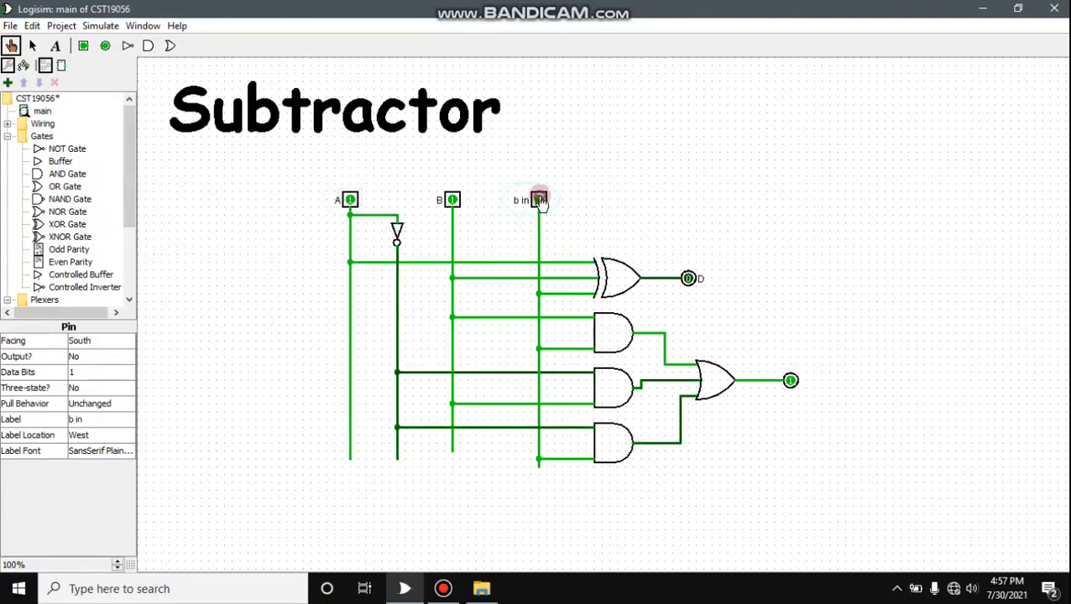
pyautogui.click(538, 199)
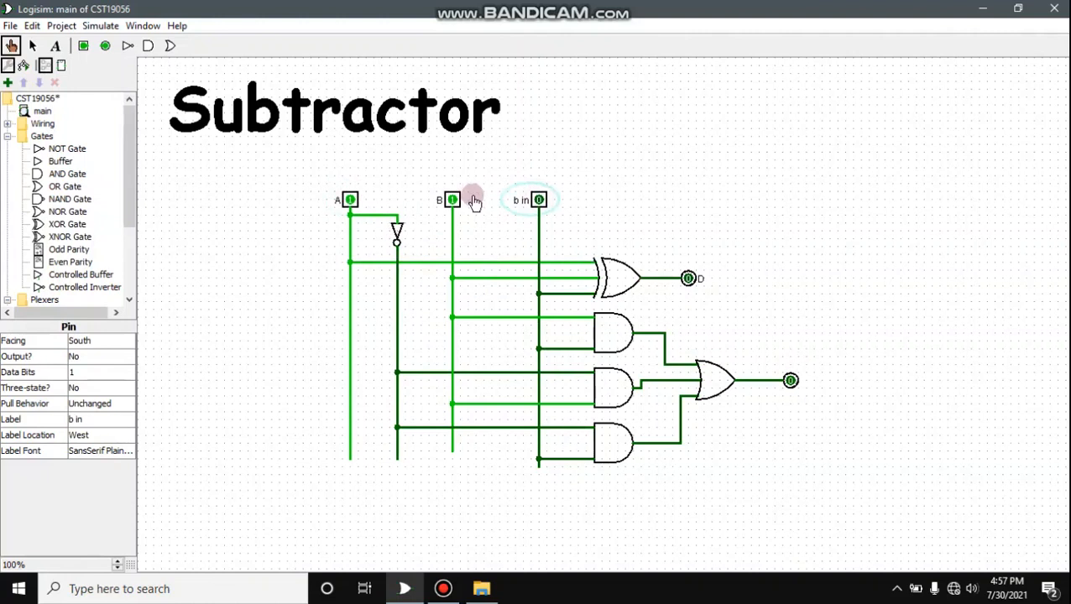
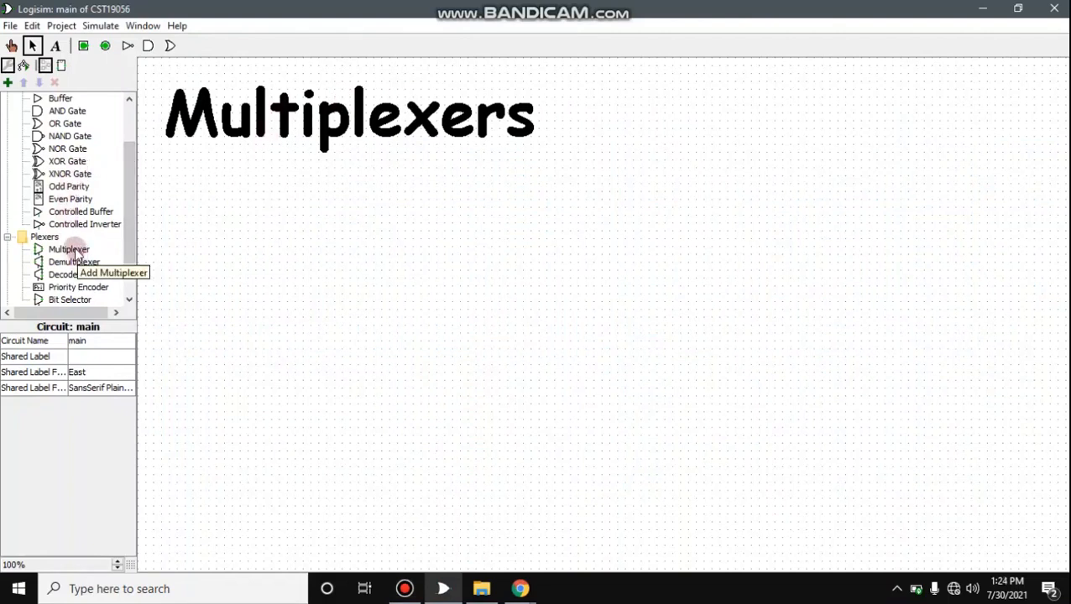
# Place a multiplexer below the Multiplexers title and set its select bits to 2.
pyautogui.click(57, 252)
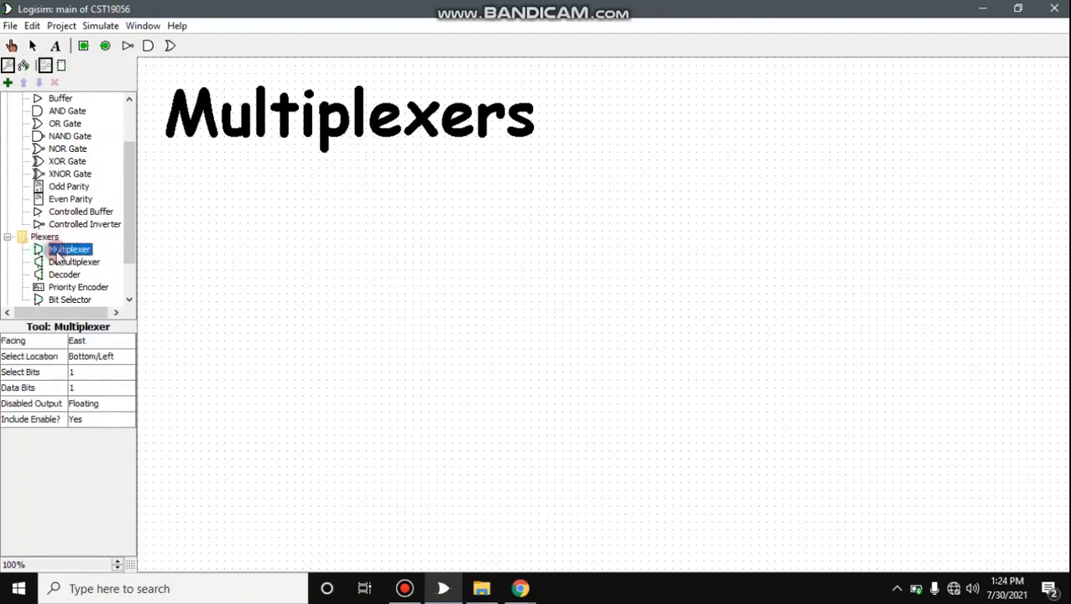
pyautogui.click(385, 251)
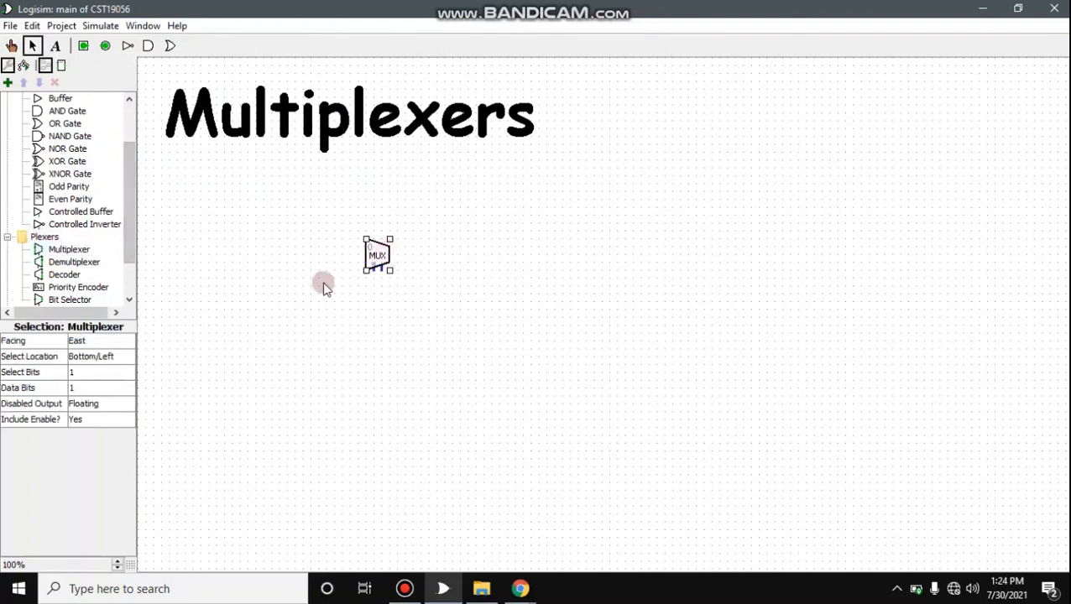
pyautogui.click(98, 373)
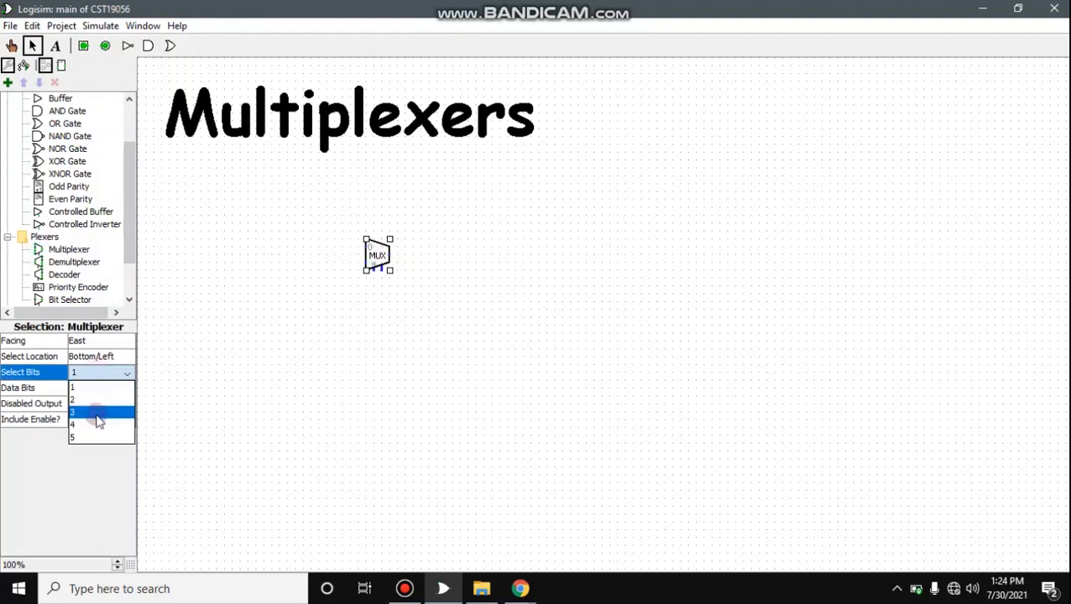
pyautogui.click(92, 400)
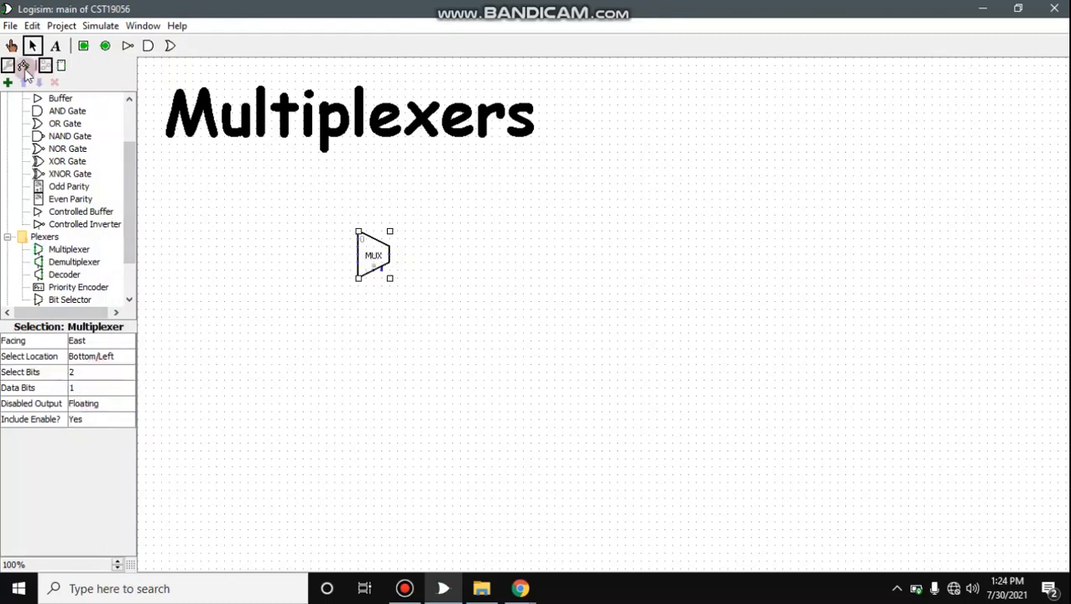
# Place four input pins in a vertical column beside the multiplexer's data inputs.
pyautogui.click(84, 47)
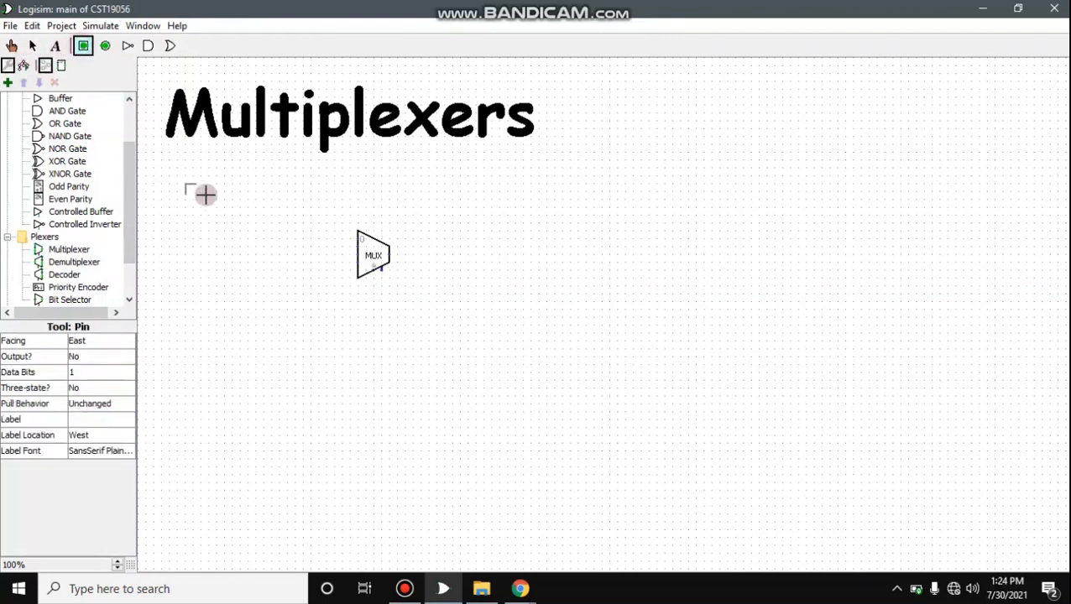
pyautogui.click(321, 221)
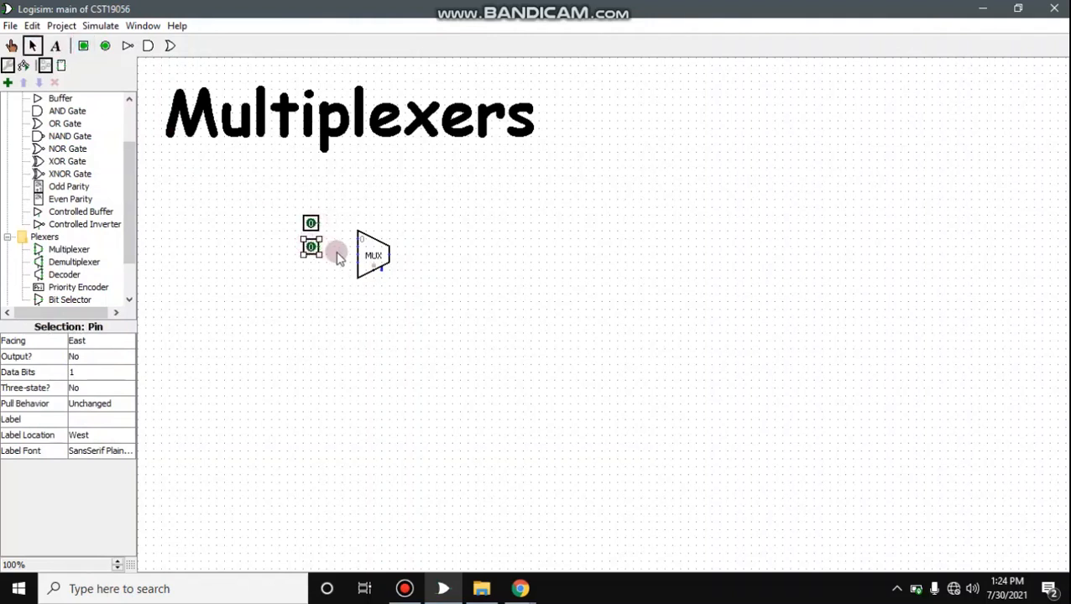
pyautogui.click(312, 247)
pyautogui.click(312, 268)
pyautogui.moveTo(323, 284); pyautogui.dragTo(316, 294)
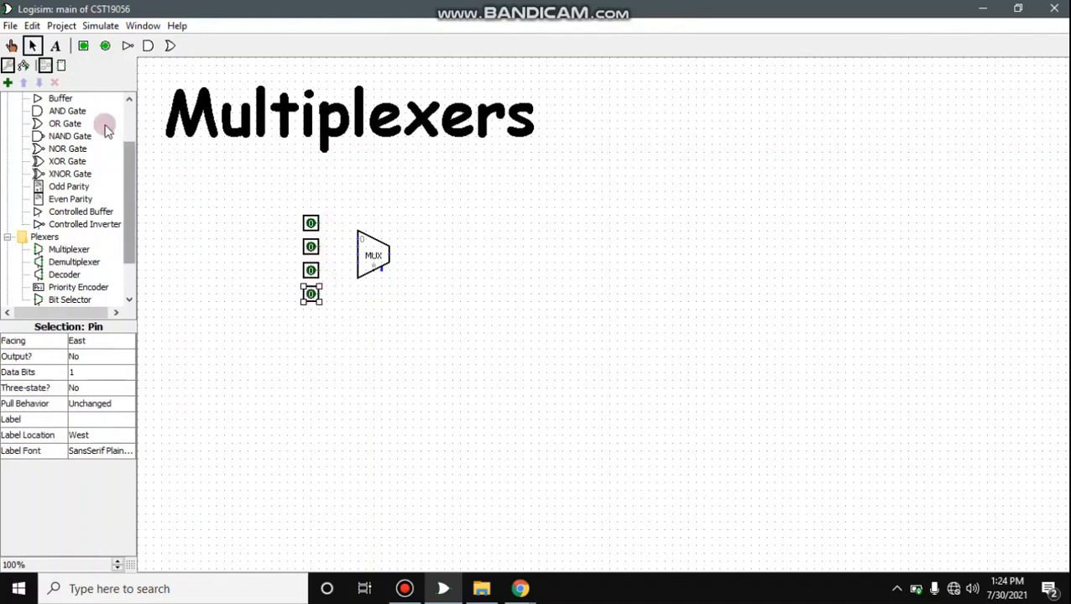
# Add a north-facing input pin below the multiplexer, aligned with its select input.
pyautogui.click(83, 48)
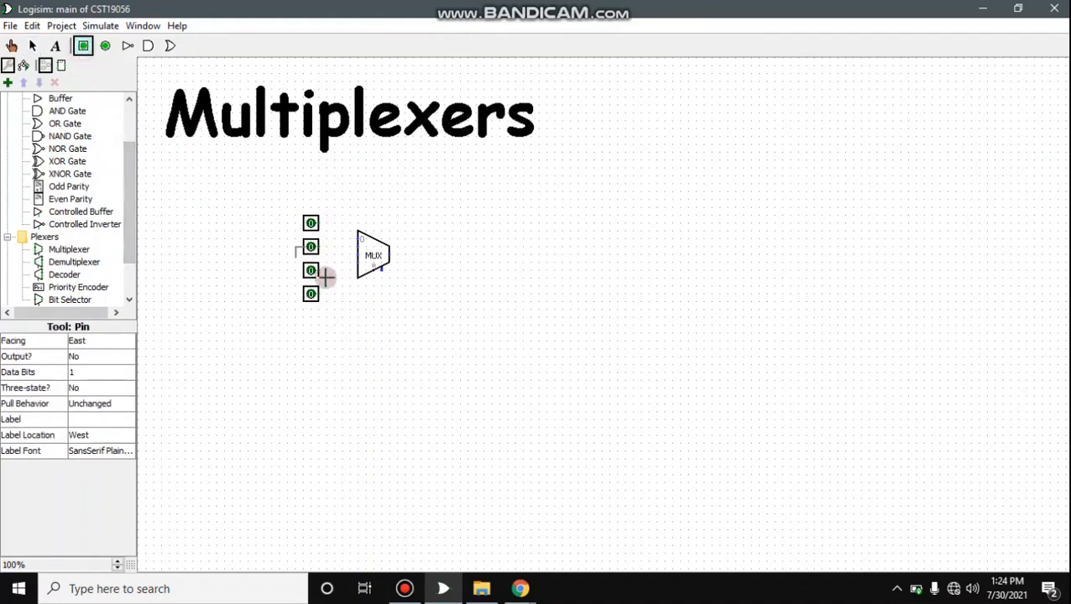
pyautogui.click(379, 309)
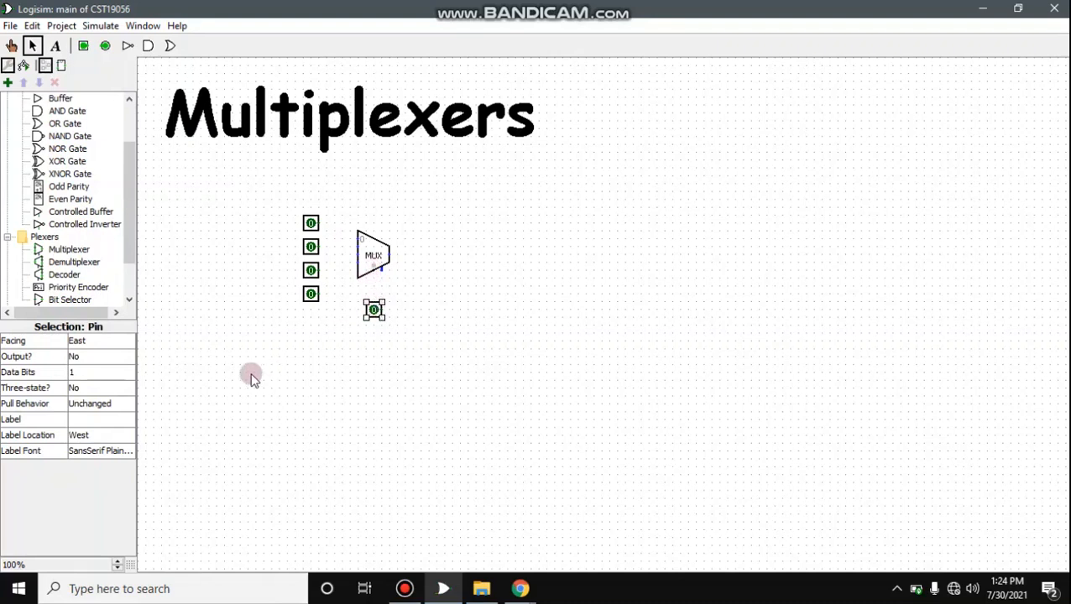
pyautogui.click(126, 341)
pyautogui.click(111, 355)
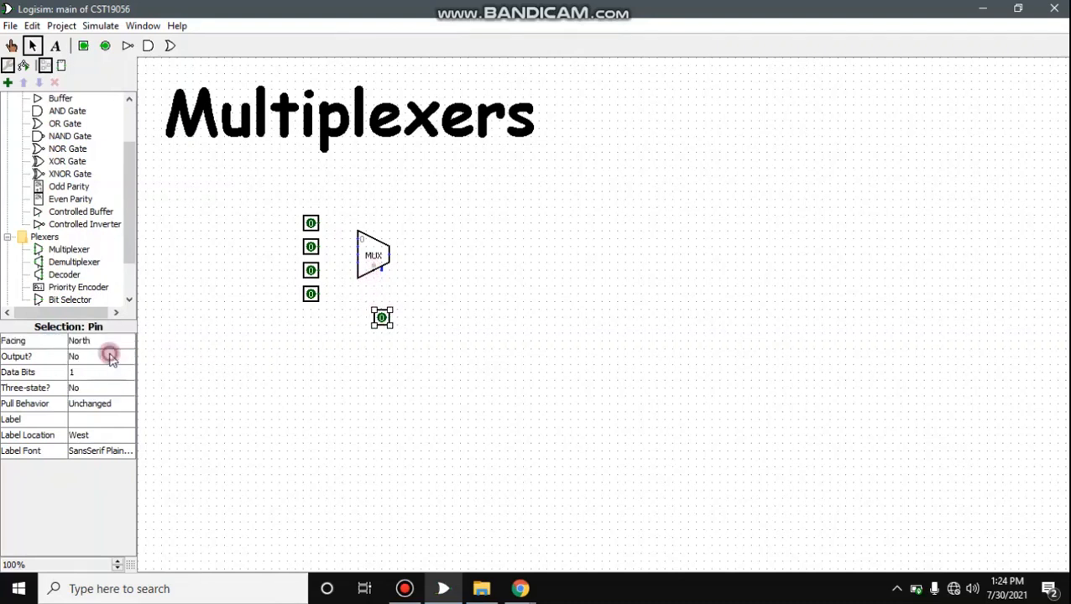
pyautogui.moveTo(384, 322); pyautogui.dragTo(374, 325)
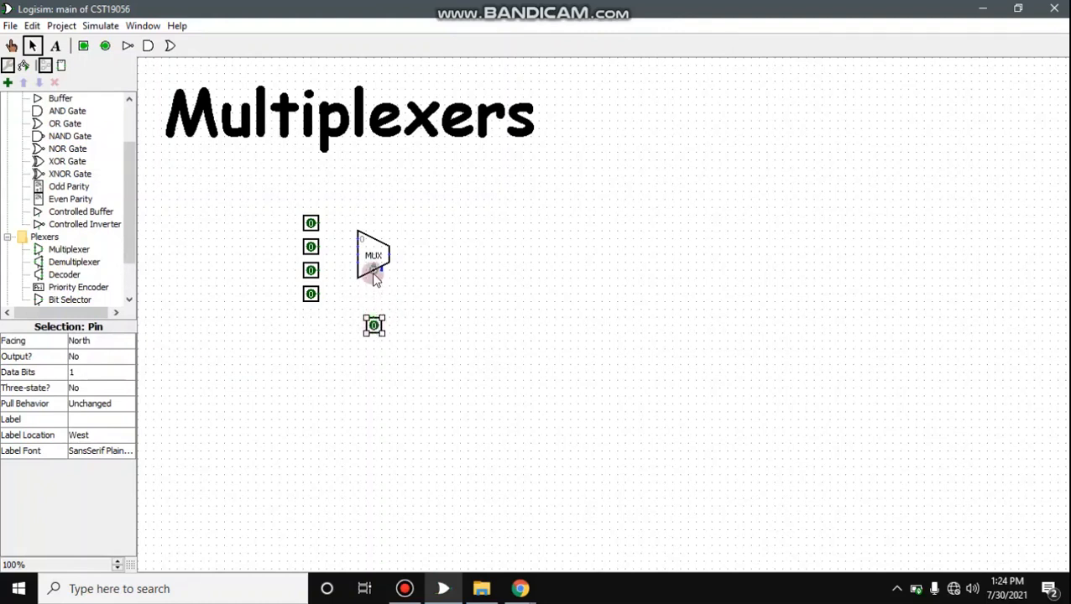
# Wire the multiplexer's select input to the pin below it and set that pin's data bits to 2.
pyautogui.moveTo(374, 273); pyautogui.dragTo(373, 327)
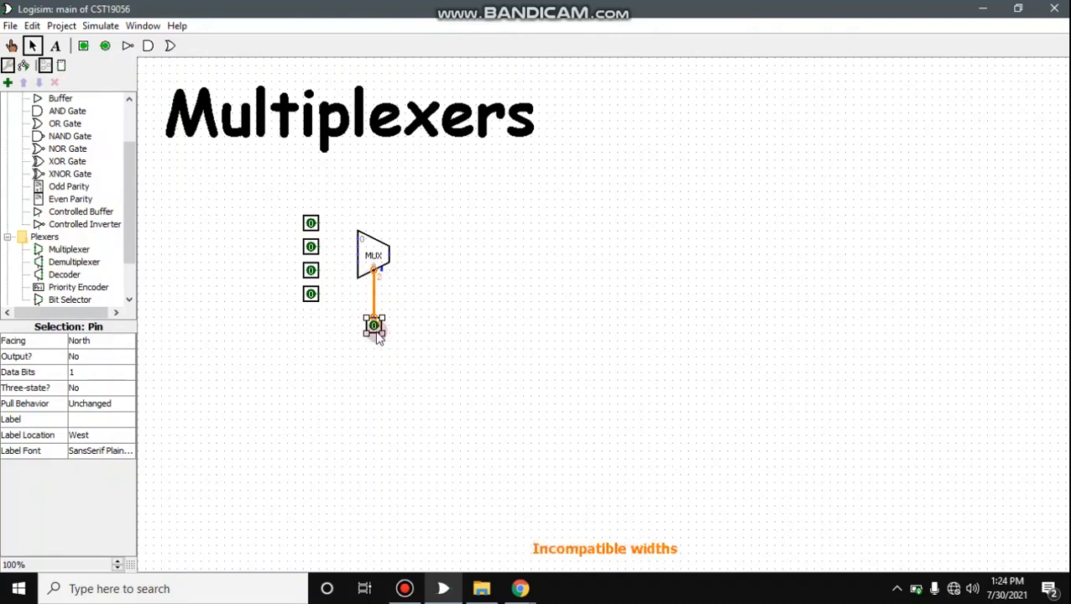
pyautogui.click(128, 374)
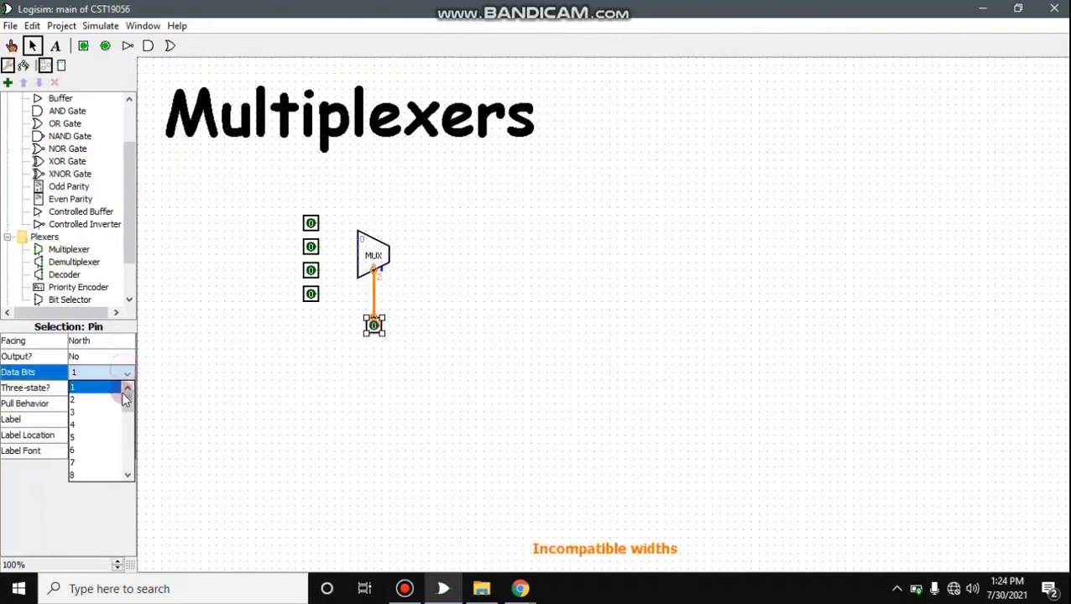
pyautogui.click(105, 400)
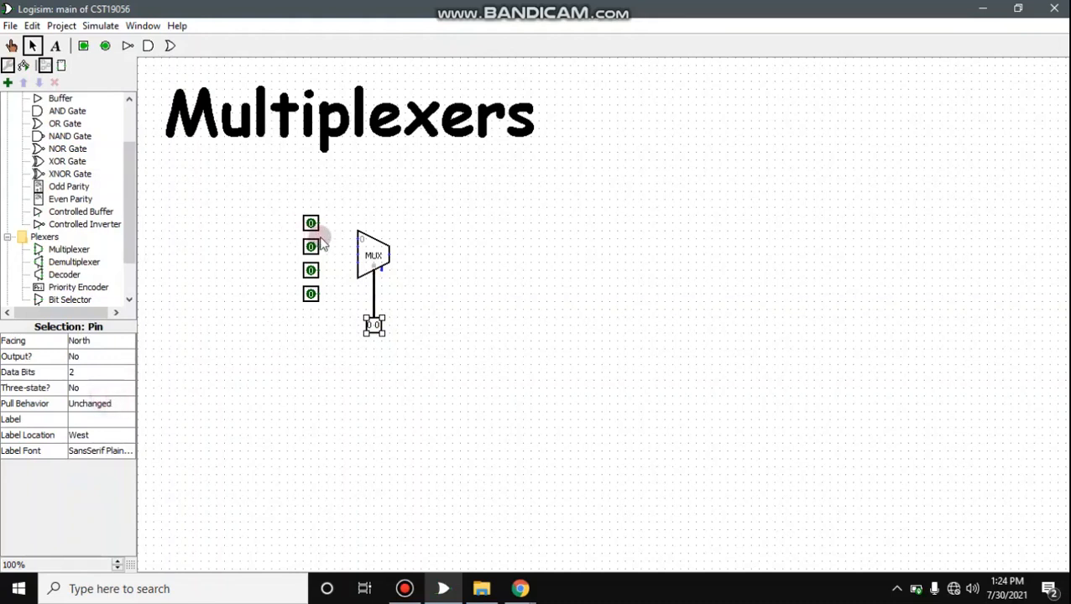
# Wire the four input pins in the column to the multiplexer's four data inputs.
pyautogui.moveTo(322, 225); pyautogui.dragTo(334, 225)
pyautogui.moveTo(336, 240)
pyautogui.mouseDown()
pyautogui.moveTo(360, 239)
pyautogui.moveTo(344, 271)
pyautogui.mouseUp()
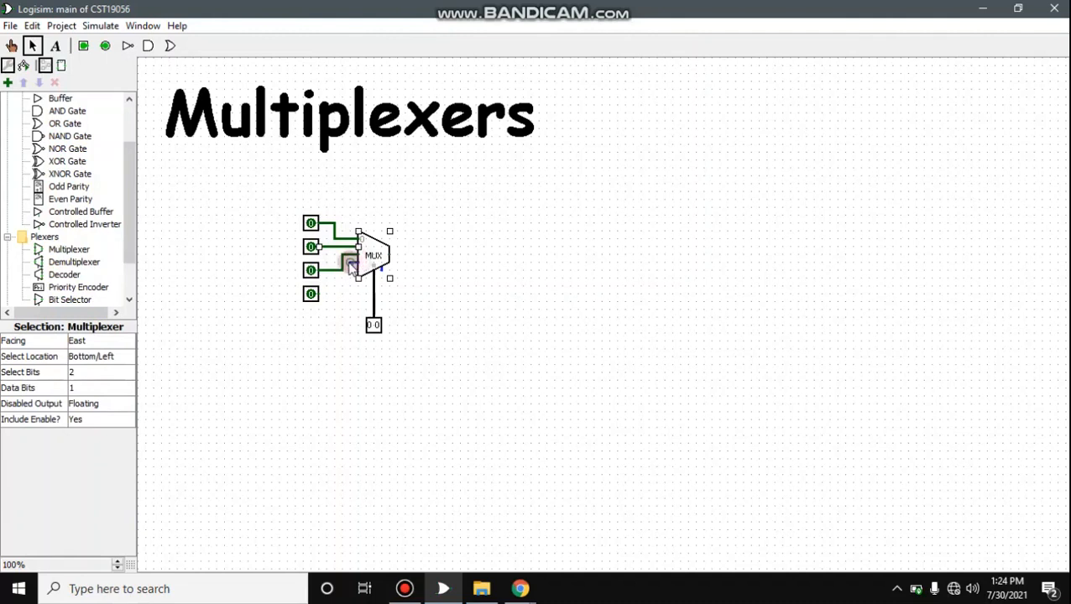
pyautogui.moveTo(351, 265)
pyautogui.mouseDown()
pyautogui.moveTo(351, 294)
pyautogui.moveTo(319, 296)
pyautogui.mouseUp()
# Label the uppermost data input pin D0 and the second one D1.
pyautogui.click(309, 220)
pyautogui.click(96, 405)
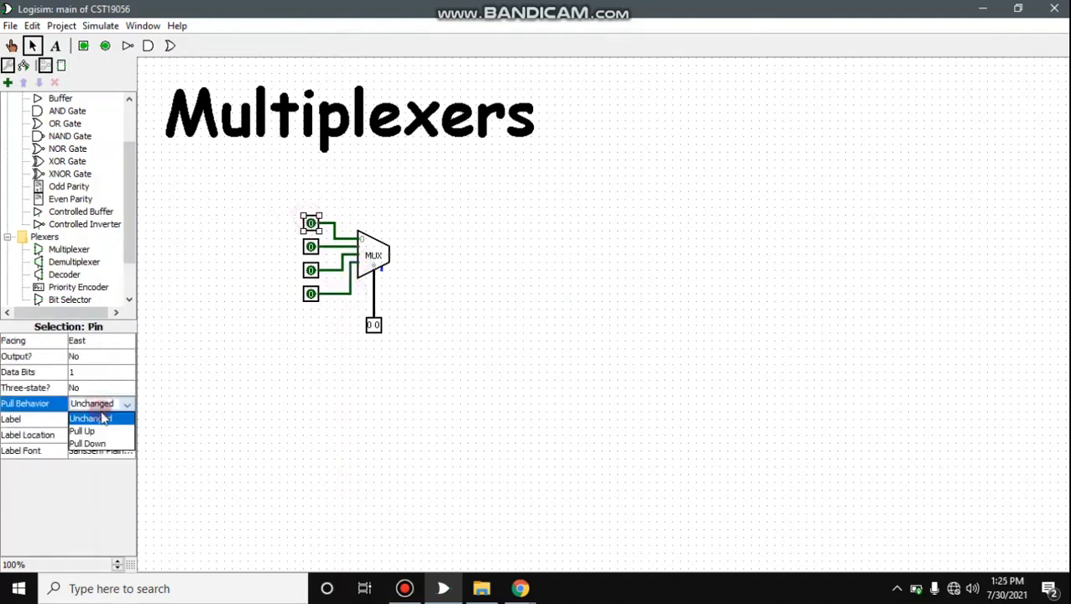
pyautogui.click(100, 418)
pyautogui.click(174, 421)
pyautogui.click(311, 223)
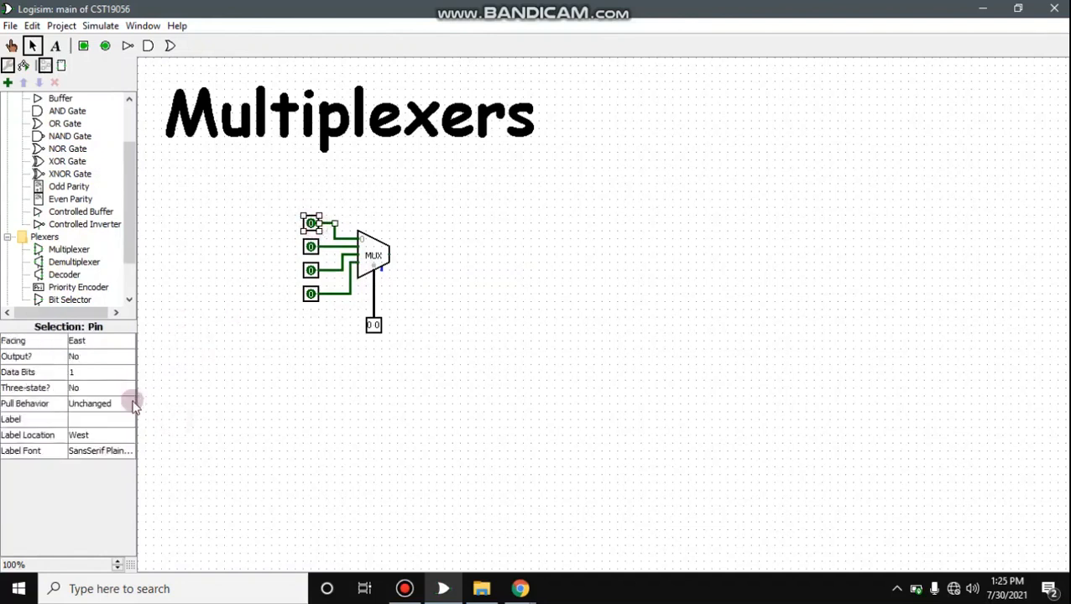
pyautogui.click(110, 417)
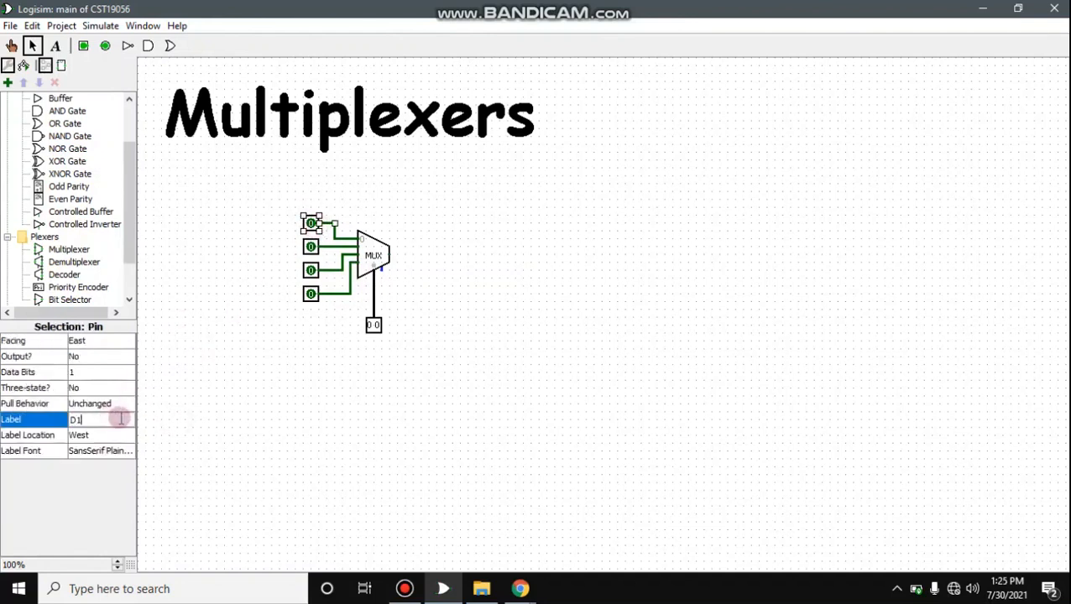
pyautogui.write('D0')
pyautogui.press('Return')
pyautogui.click(309, 245)
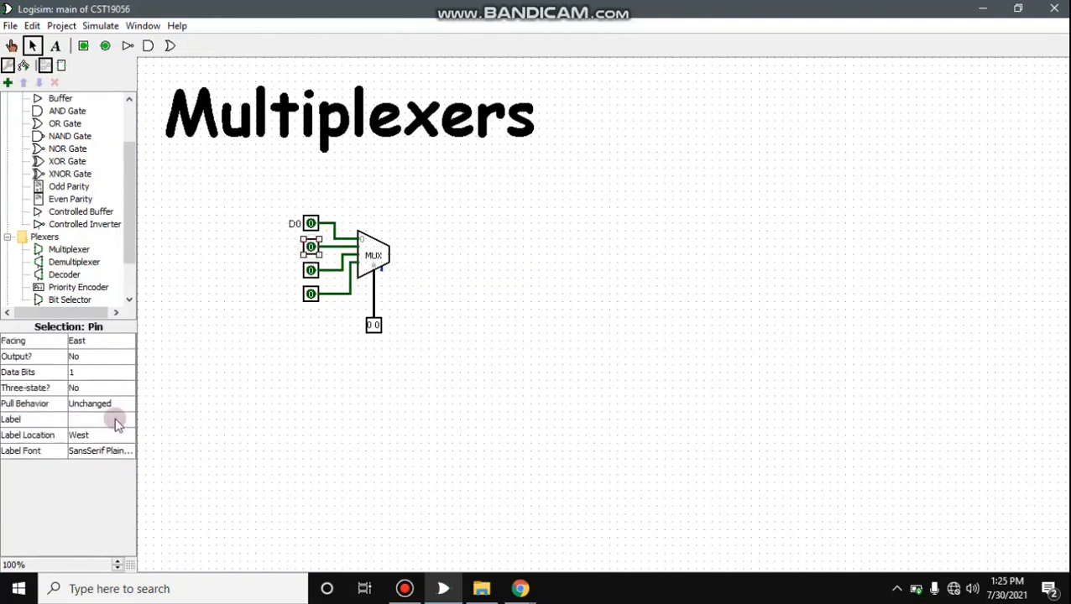
pyautogui.click(89, 420)
pyautogui.write('D1')
pyautogui.press('Return')
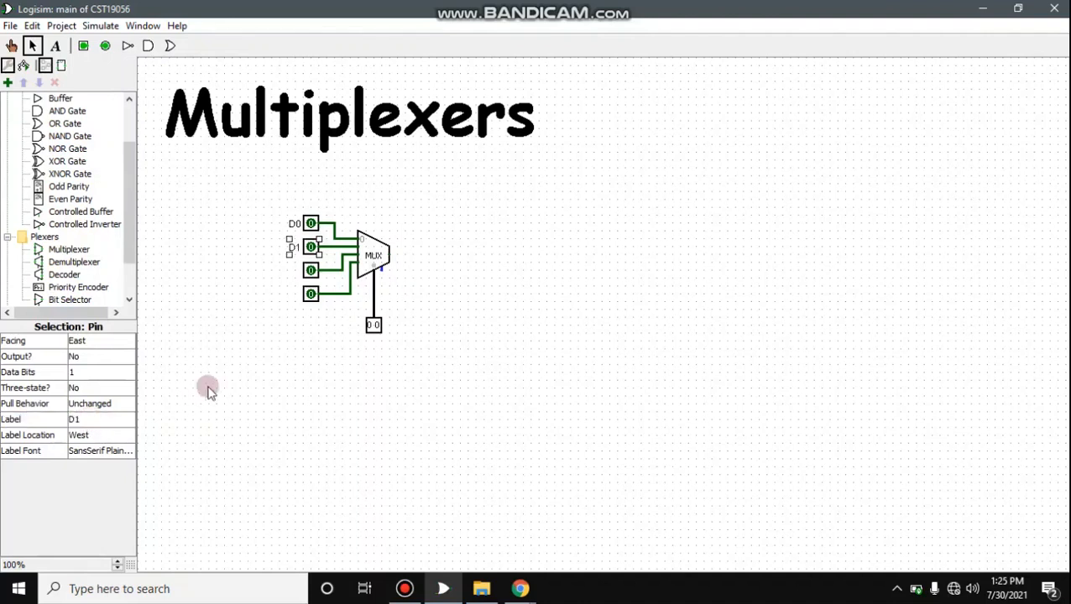
# Label the third data input pin D2 and the fourth one D3.
pyautogui.click(311, 270)
pyautogui.click(95, 419)
pyautogui.write('D')
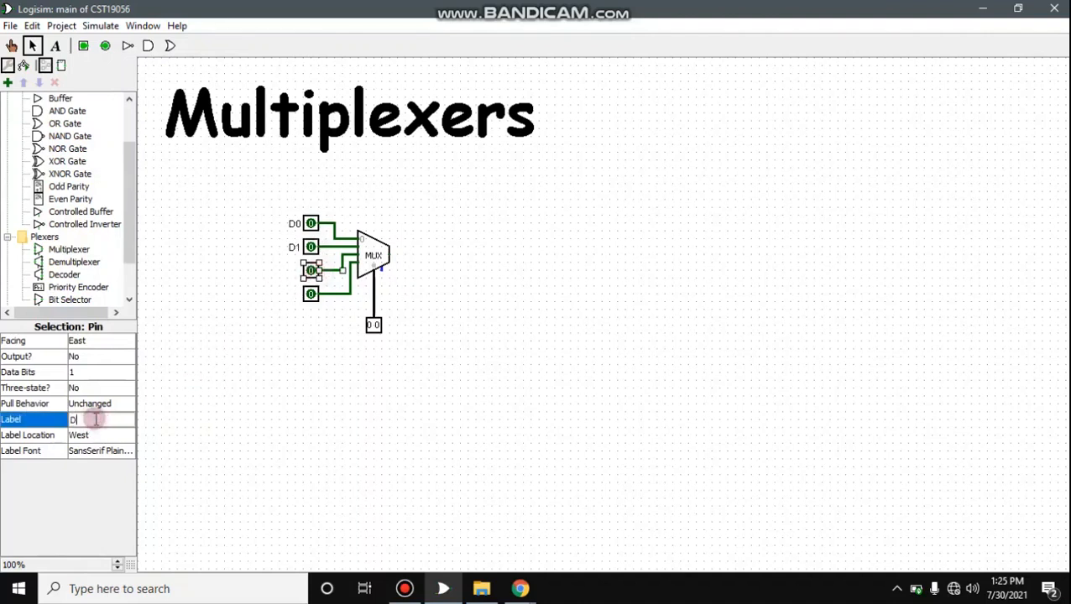
pyautogui.write('2')
pyautogui.press('Return')
pyautogui.click(317, 294)
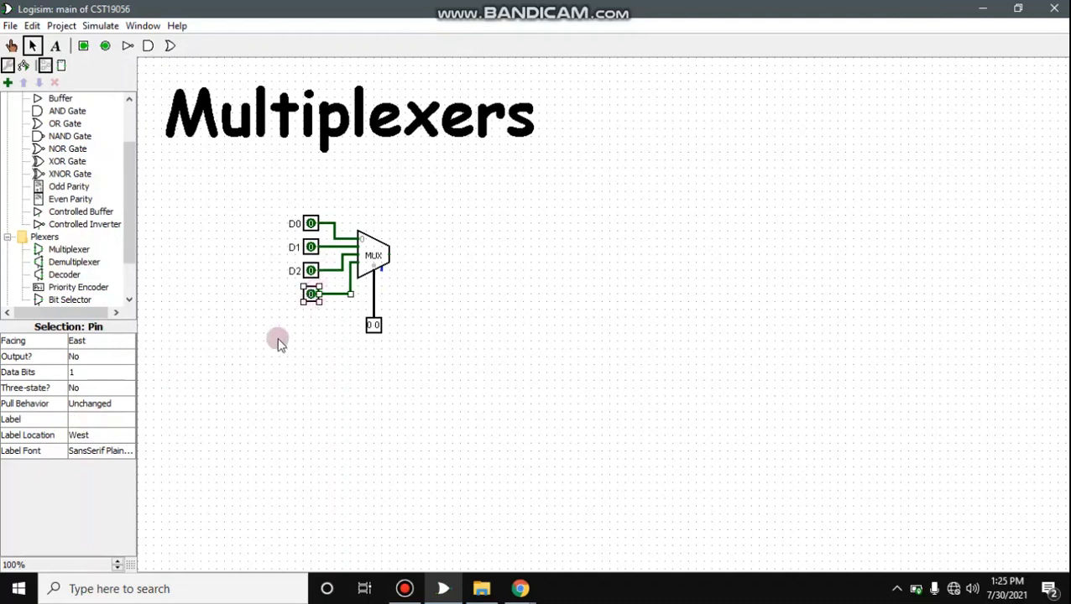
pyautogui.click(75, 420)
pyautogui.write('D3')
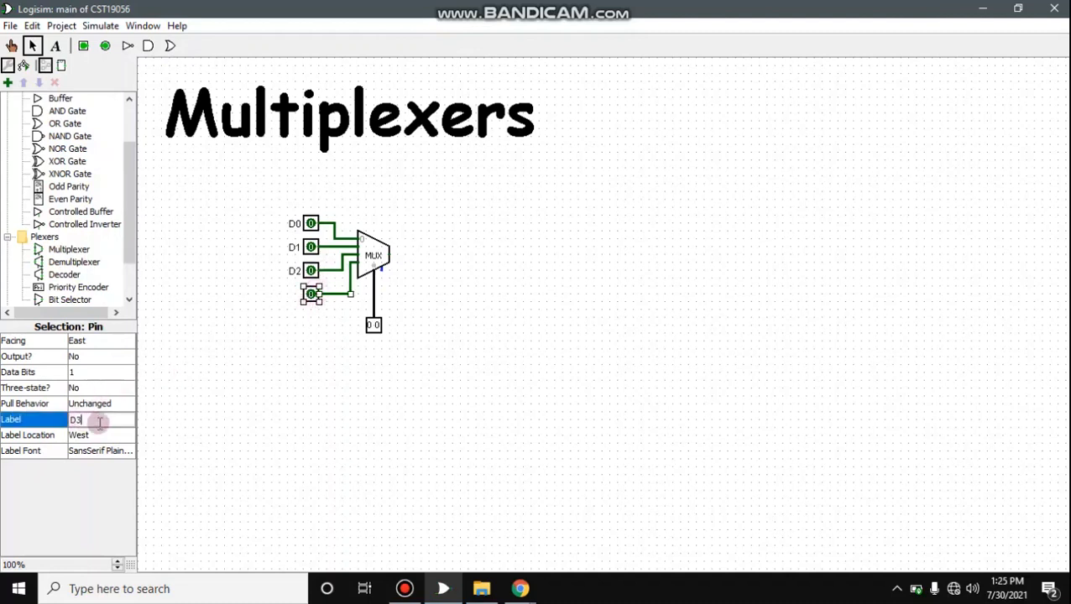
pyautogui.press('Return')
# Label the 2-bit select pin below the multiplexer "S1 S0".
pyautogui.click(374, 326)
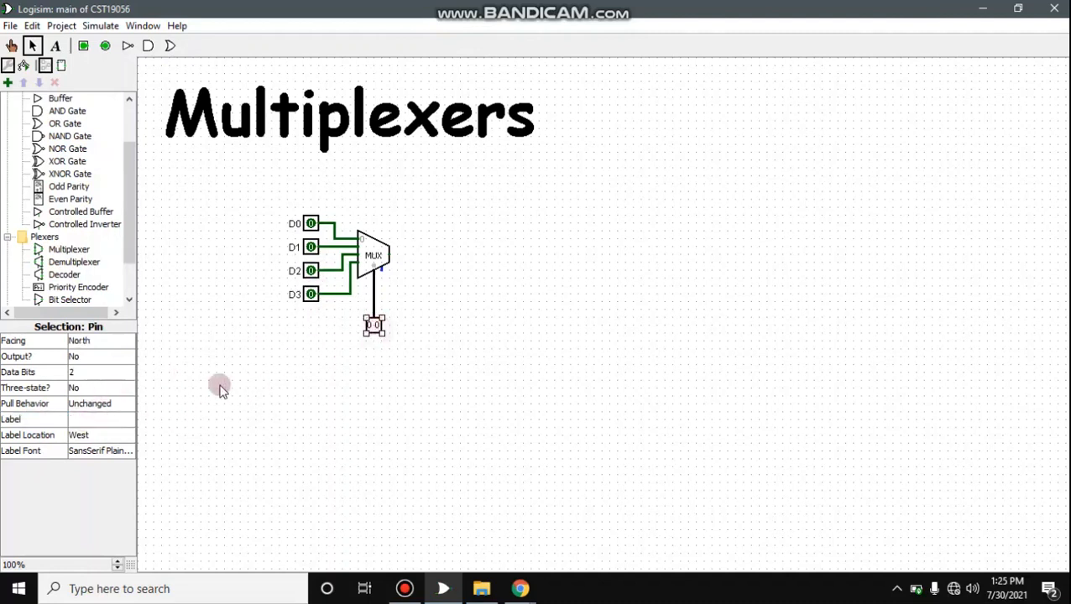
pyautogui.click(85, 420)
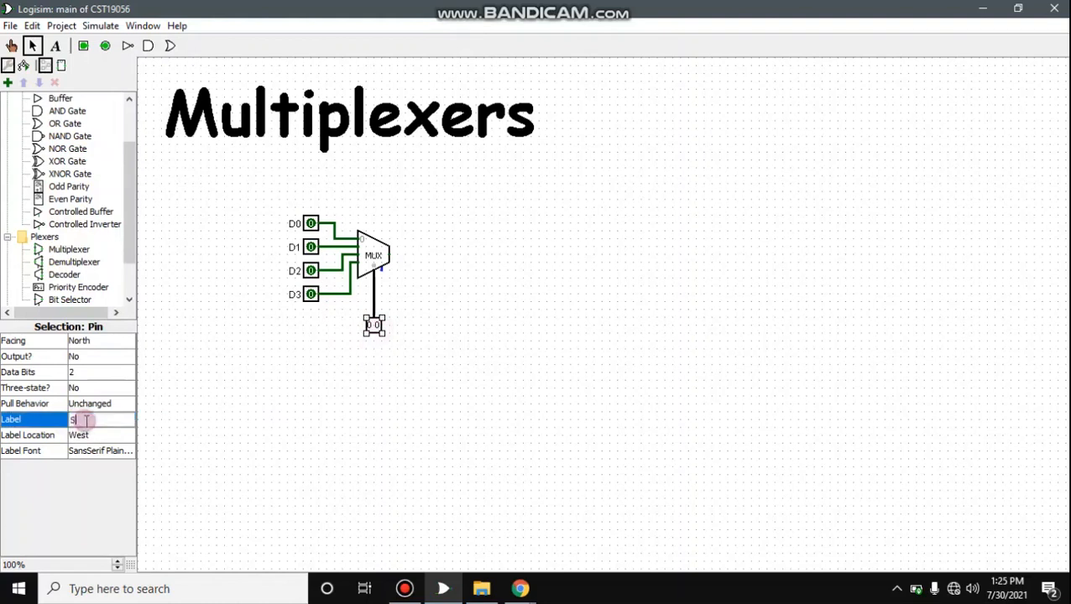
pyautogui.write('S1 S')
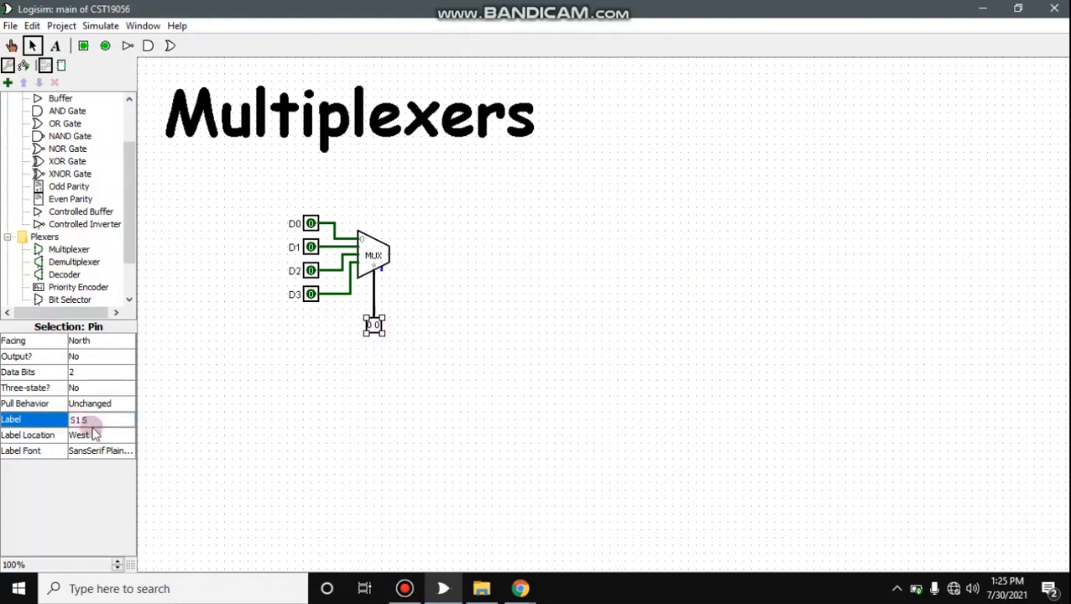
pyautogui.write('0')
pyautogui.press('Return')
pyautogui.click(261, 413)
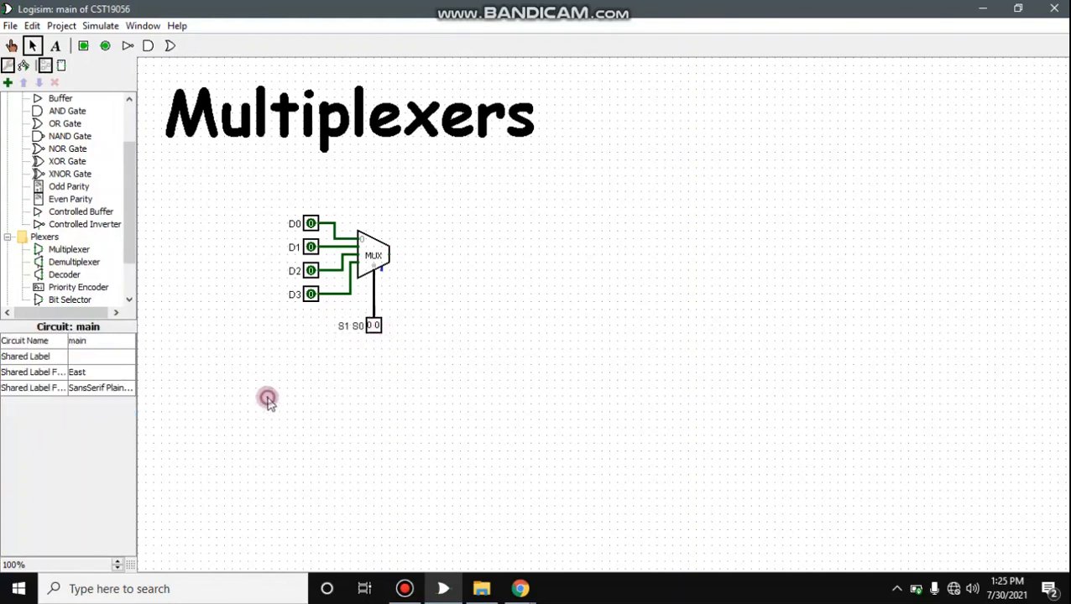
# Place an output pin beside the multiplexer, wire it to the multiplexer's output and label it F.
pyautogui.click(105, 46)
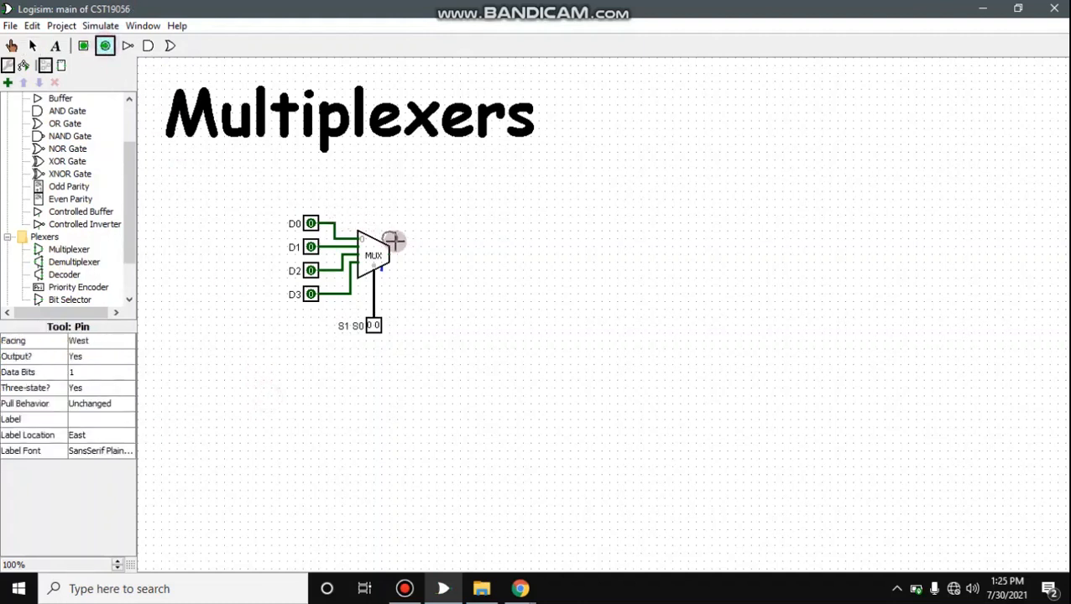
pyautogui.click(433, 255)
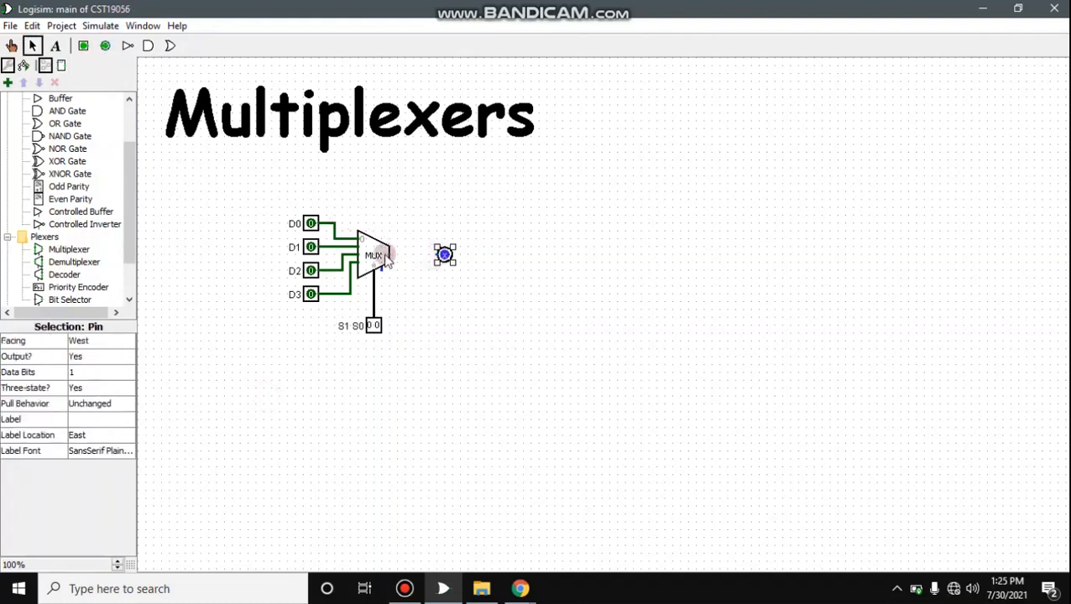
pyautogui.moveTo(392, 256); pyautogui.dragTo(438, 262)
pyautogui.click(130, 420)
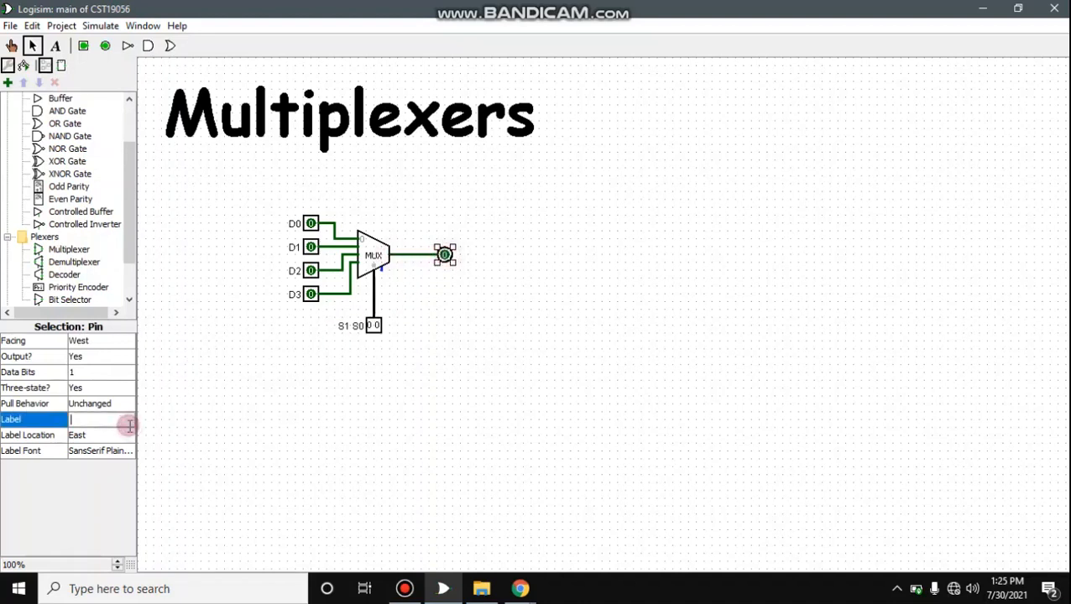
pyautogui.press('Return')
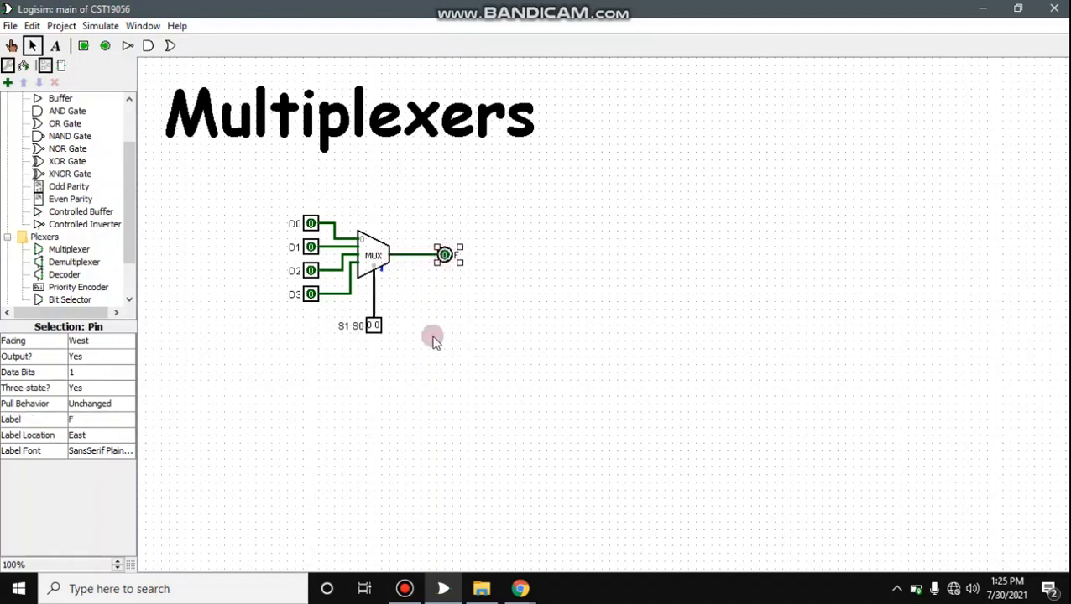
# Test the multiplexer with D0 at 1 for select 00, and with D1 at 1 and D0 at 0 for select 01.
pyautogui.click(11, 46)
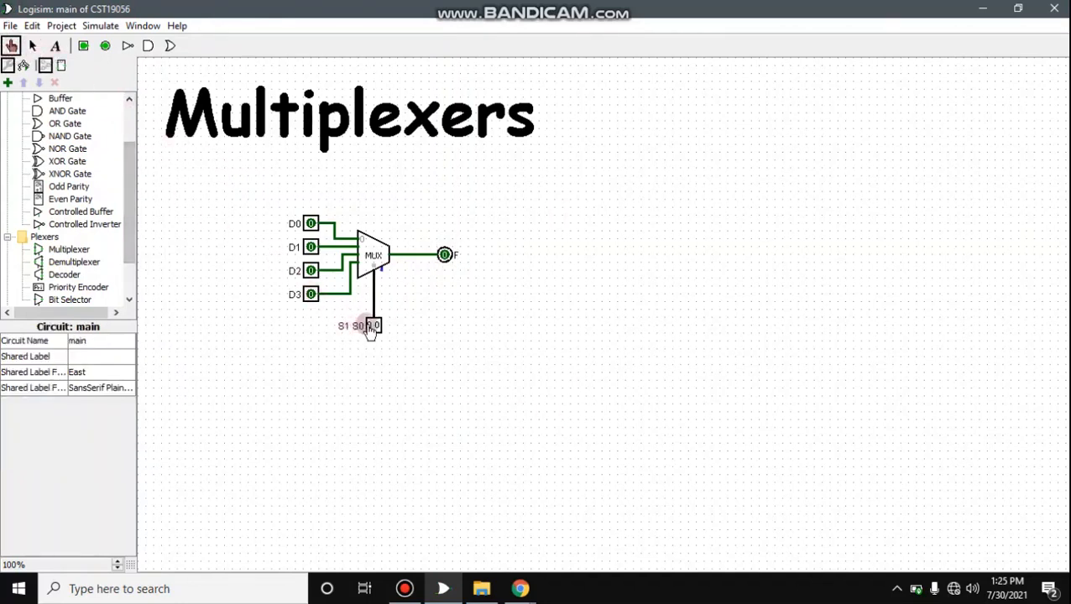
pyautogui.click(310, 225)
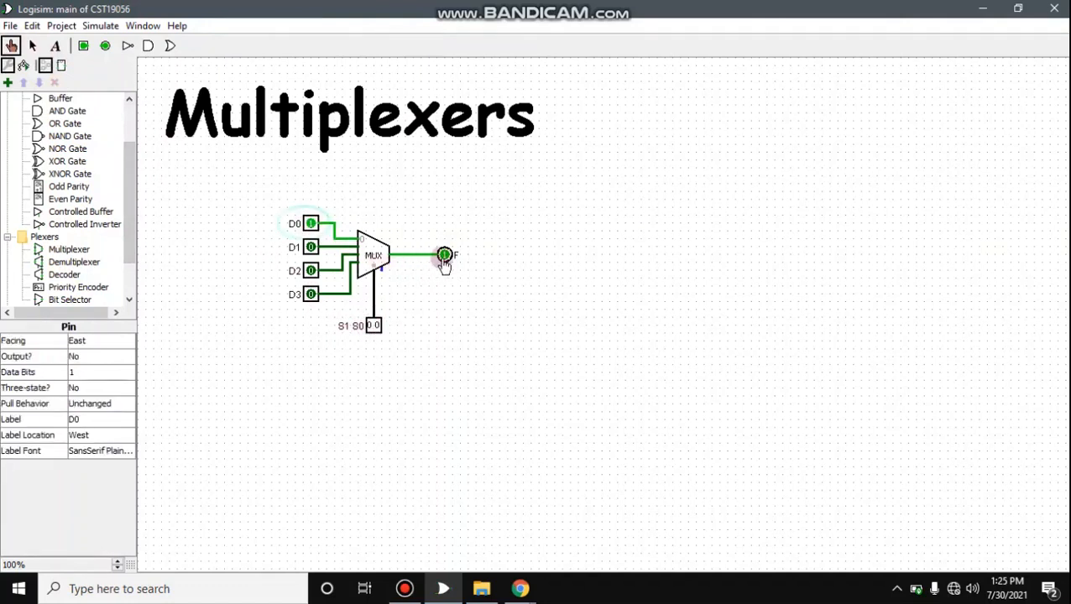
pyautogui.click(378, 327)
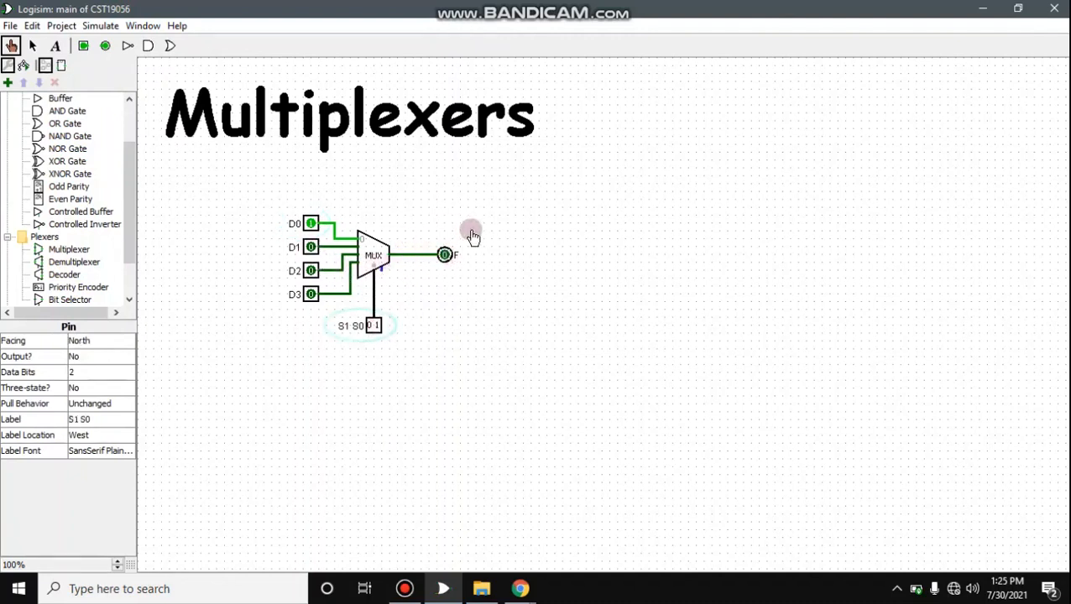
pyautogui.click(310, 247)
pyautogui.click(311, 223)
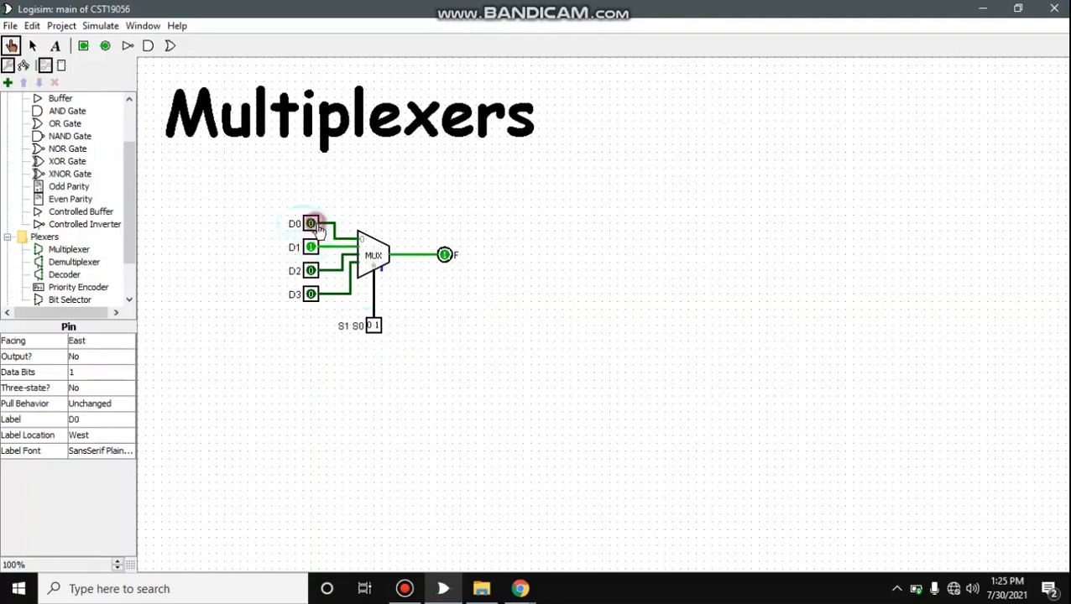
# Test select 10 with only D2 at 1, and select 11 with only D3 at 1.
pyautogui.click(372, 329)
pyautogui.click(378, 328)
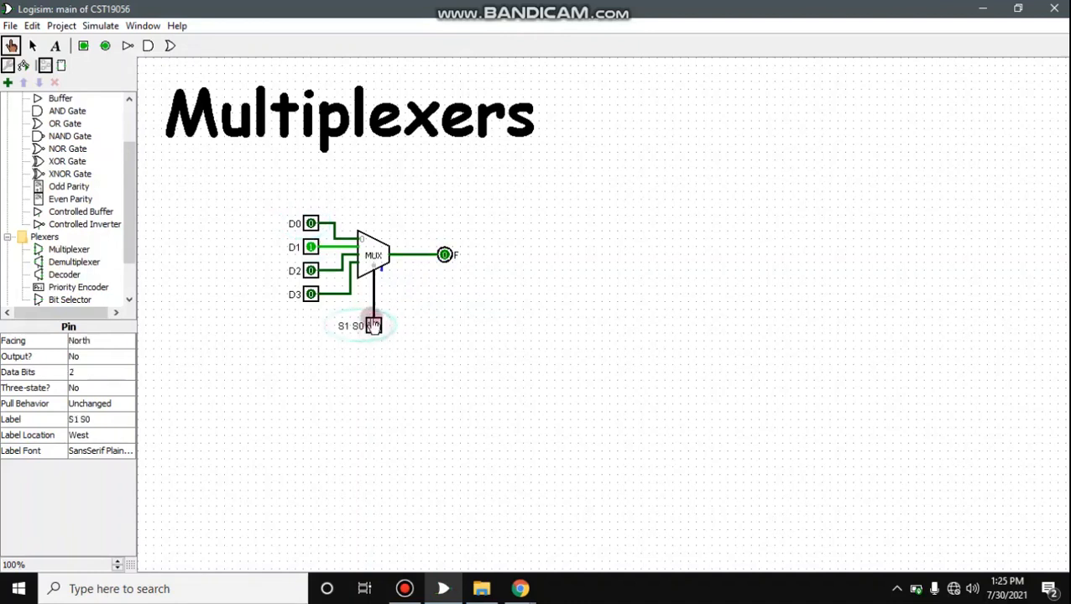
pyautogui.click(310, 265)
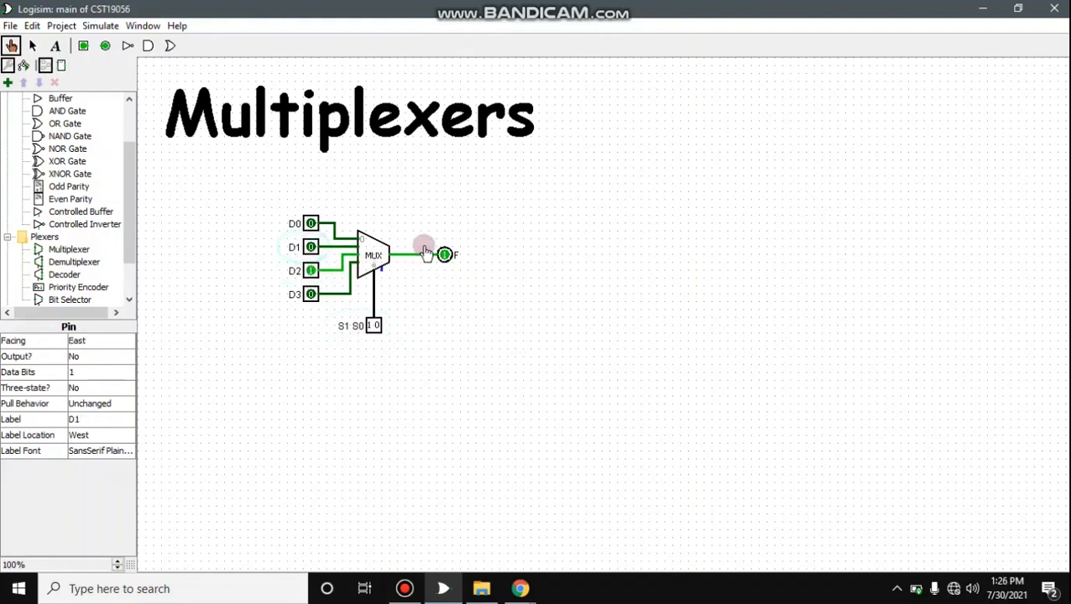
pyautogui.click(377, 329)
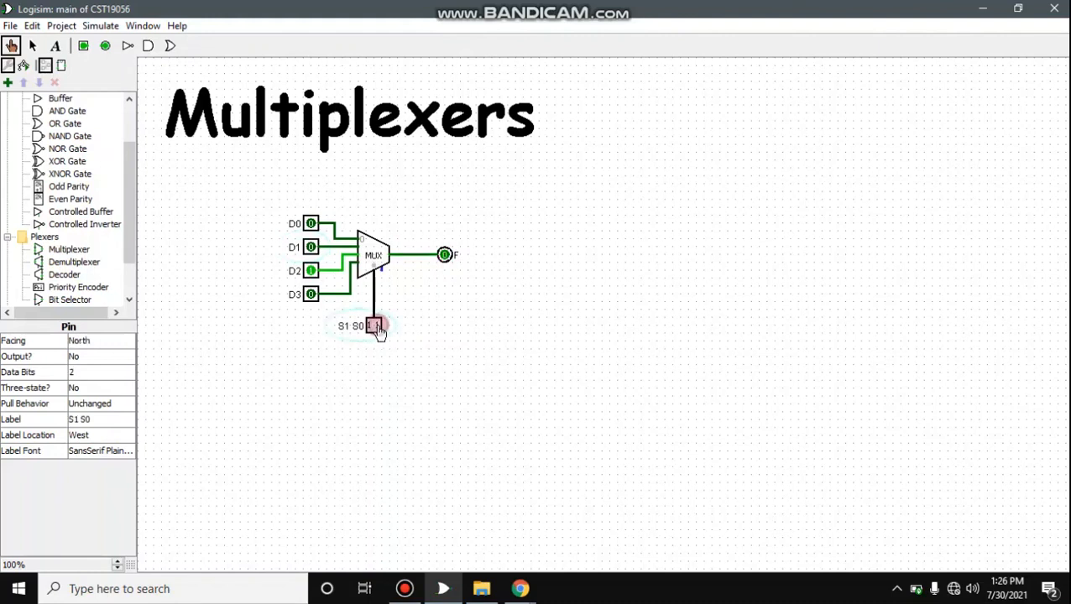
pyautogui.click(311, 294)
pyautogui.click(310, 270)
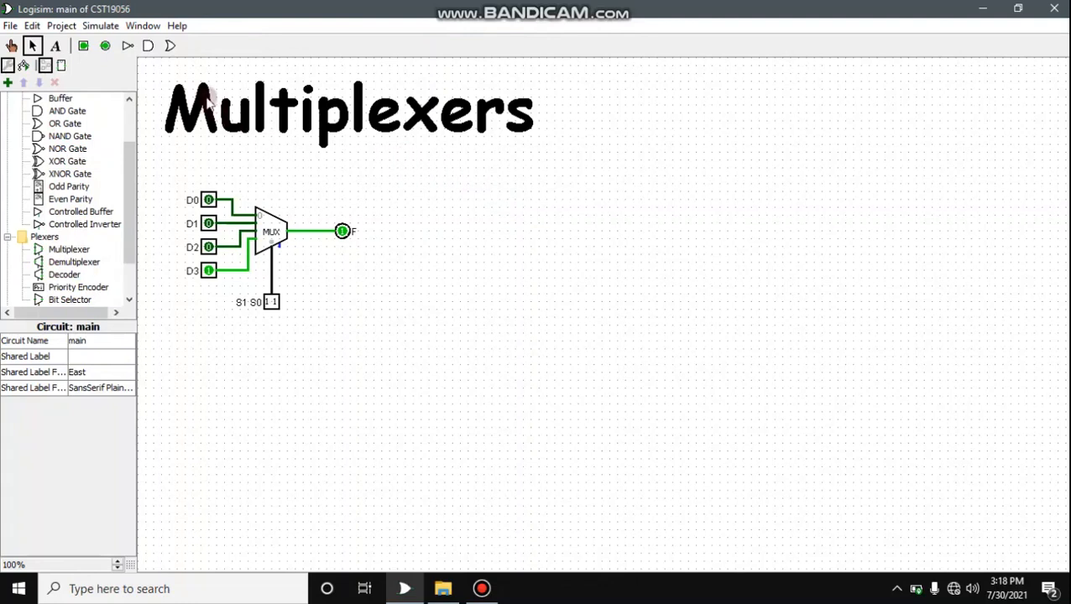
# Place an AND gate in the empty area beyond the multiplexer circuit and duplicate it into a vertical column of four.
pyautogui.click(148, 46)
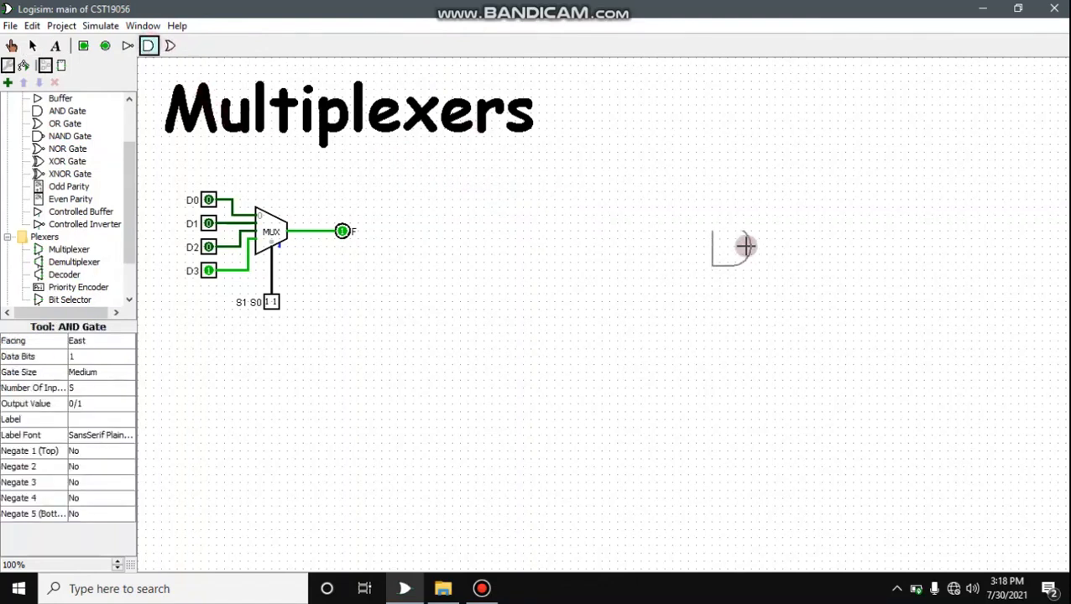
pyautogui.click(718, 247)
pyautogui.moveTo(711, 249); pyautogui.dragTo(703, 420)
pyautogui.hotkey('ctrl', 'd')
pyautogui.hotkey('ctrl', 'd')
pyautogui.hotkey('ctrl', 'd')
# Set the number of inputs of all four AND gates to 3.
pyautogui.moveTo(610, 164); pyautogui.dragTo(813, 527)
pyautogui.click(116, 388)
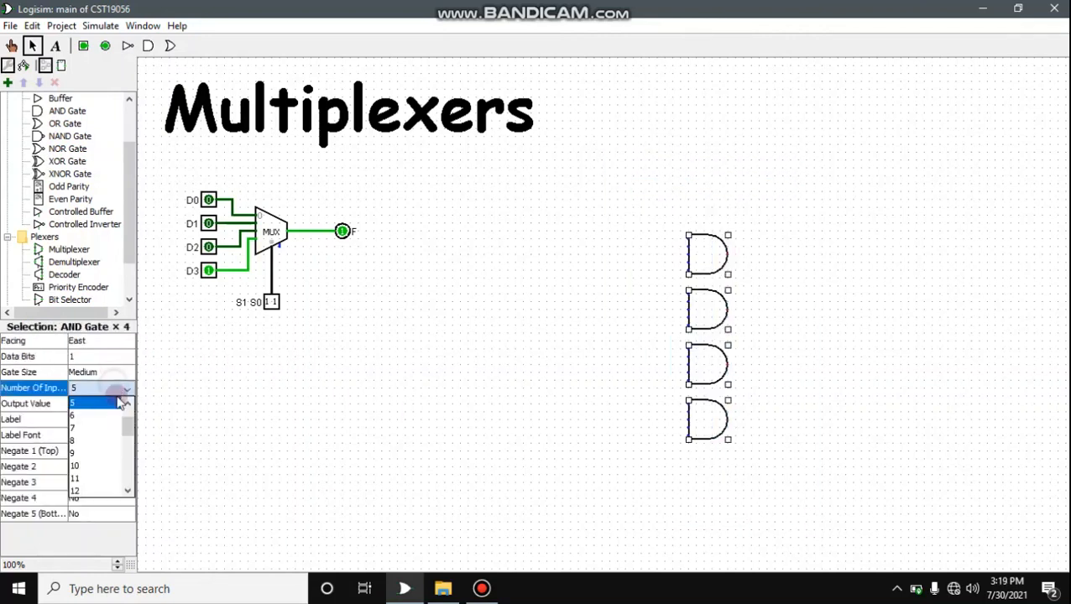
pyautogui.click(90, 416)
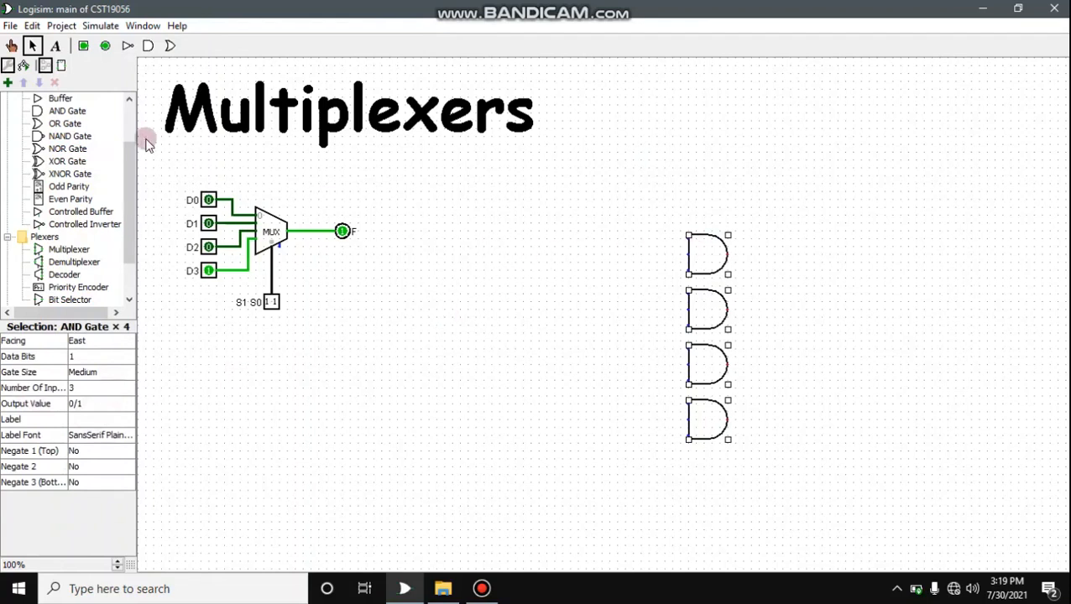
# Place four input pins in a vertical column between the multiplexer circuit and the AND gates.
pyautogui.click(84, 47)
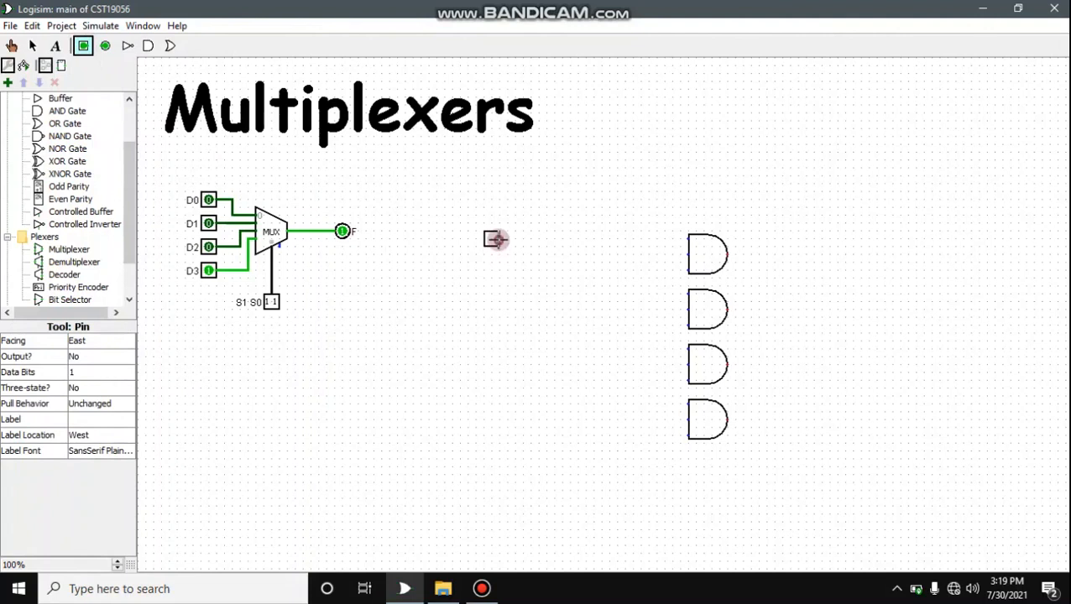
pyautogui.click(495, 240)
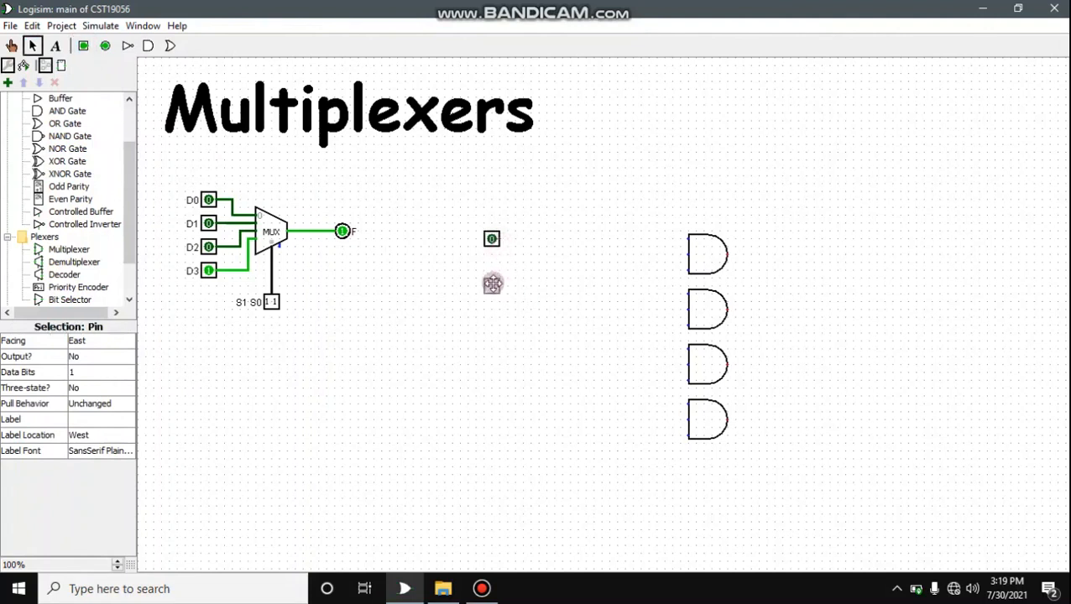
pyautogui.click(492, 283)
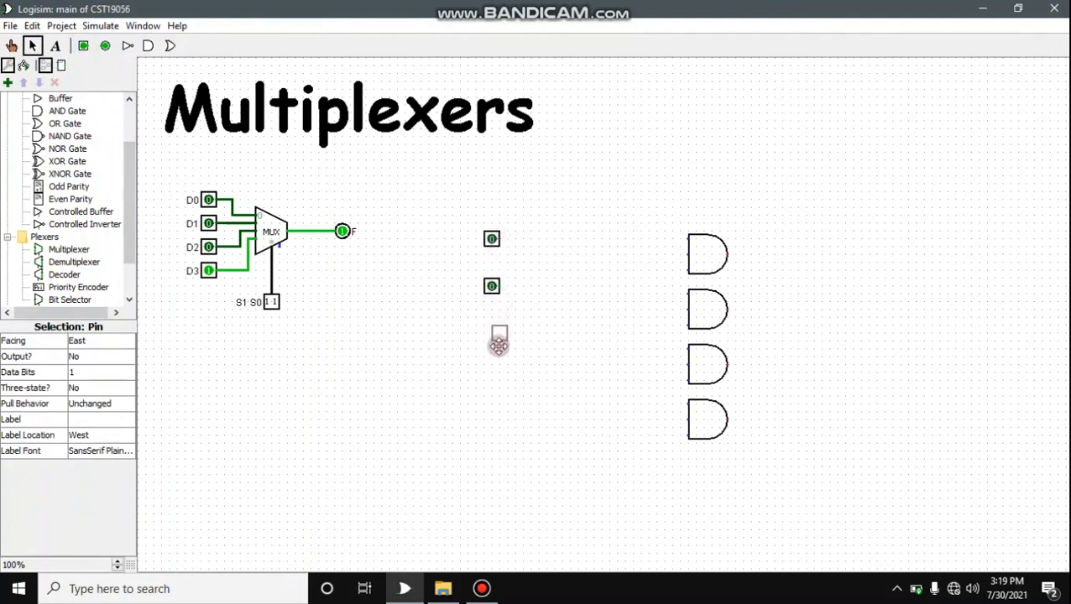
pyautogui.click(493, 400)
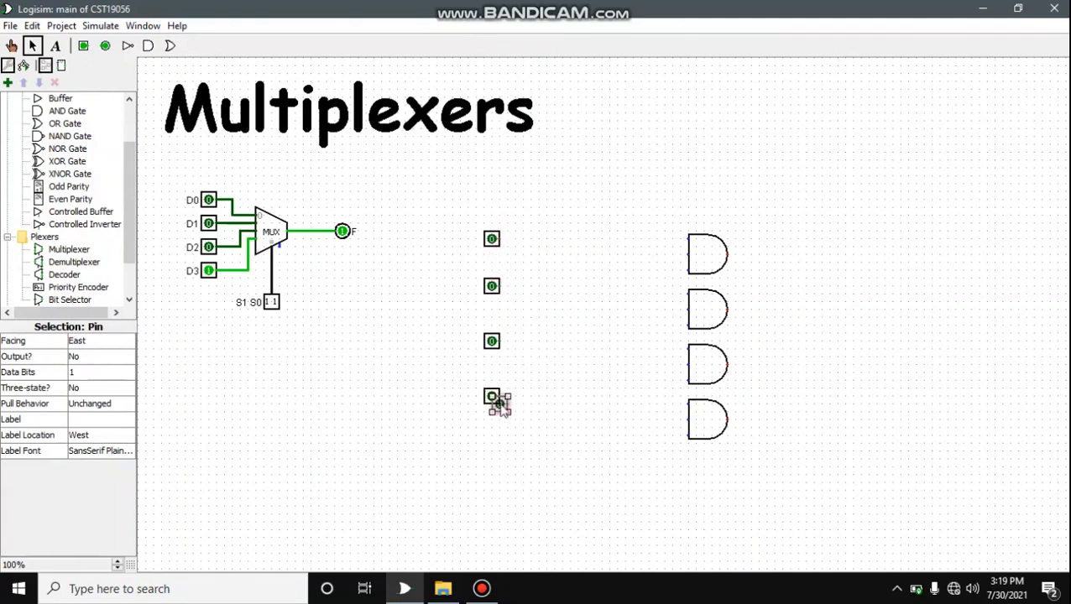
# Place two input pins facing South above the gate circuit and delete the stray pin overlapping the lowest data pin.
pyautogui.click(554, 174)
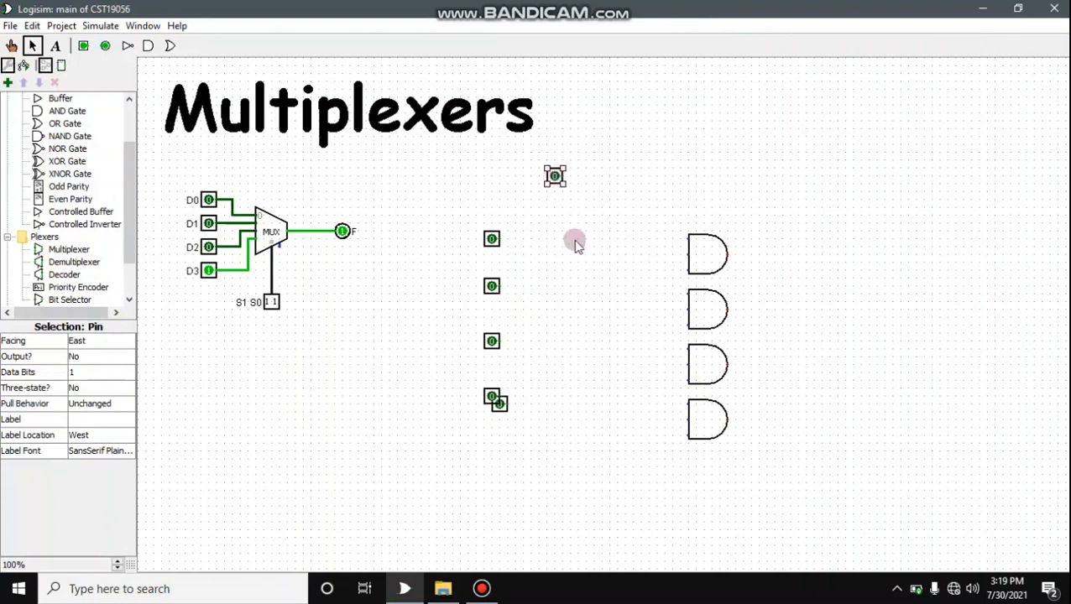
pyautogui.click(623, 175)
pyautogui.moveTo(515, 155); pyautogui.dragTo(680, 202)
pyautogui.click(87, 341)
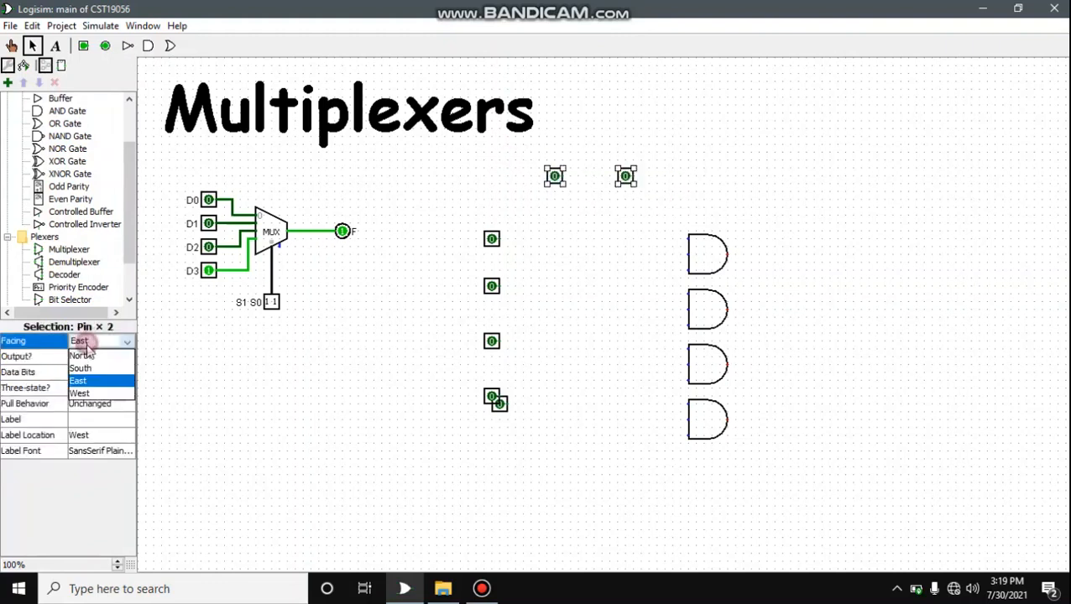
pyautogui.click(81, 369)
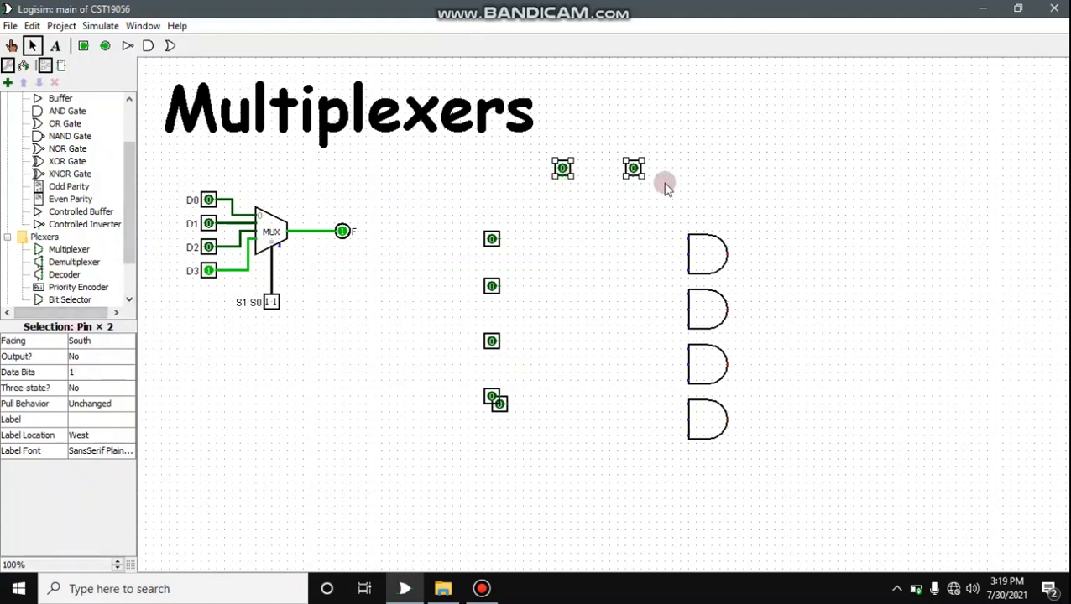
pyautogui.click(494, 413)
# Place a NOT gate below each of the two upper pins and set both gates to face South.
pyautogui.click(129, 47)
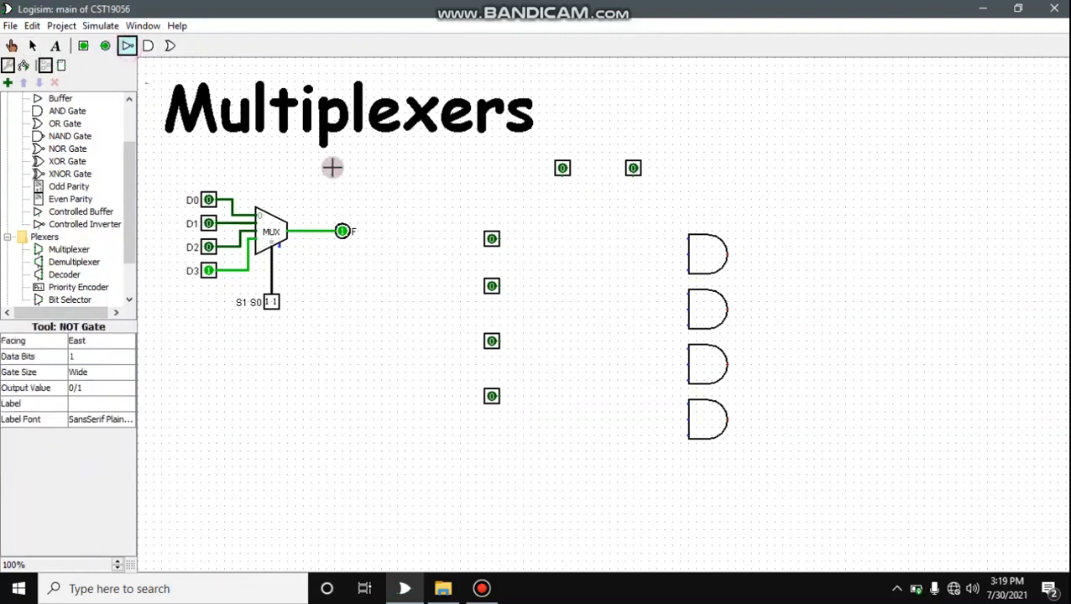
pyautogui.click(576, 207)
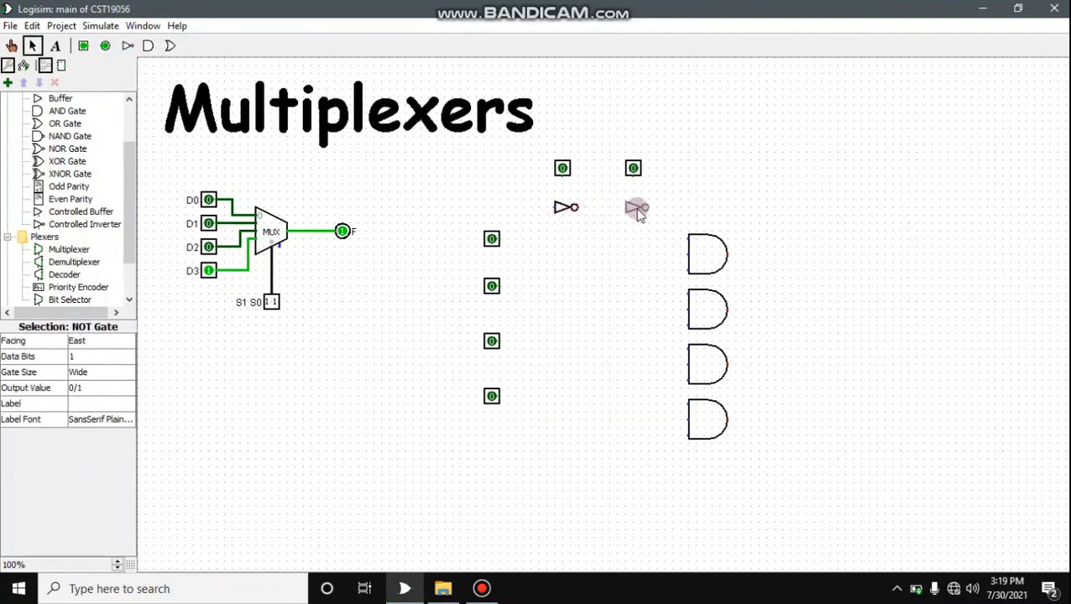
pyautogui.click(637, 208)
pyautogui.moveTo(507, 192); pyautogui.dragTo(699, 237)
pyautogui.click(120, 342)
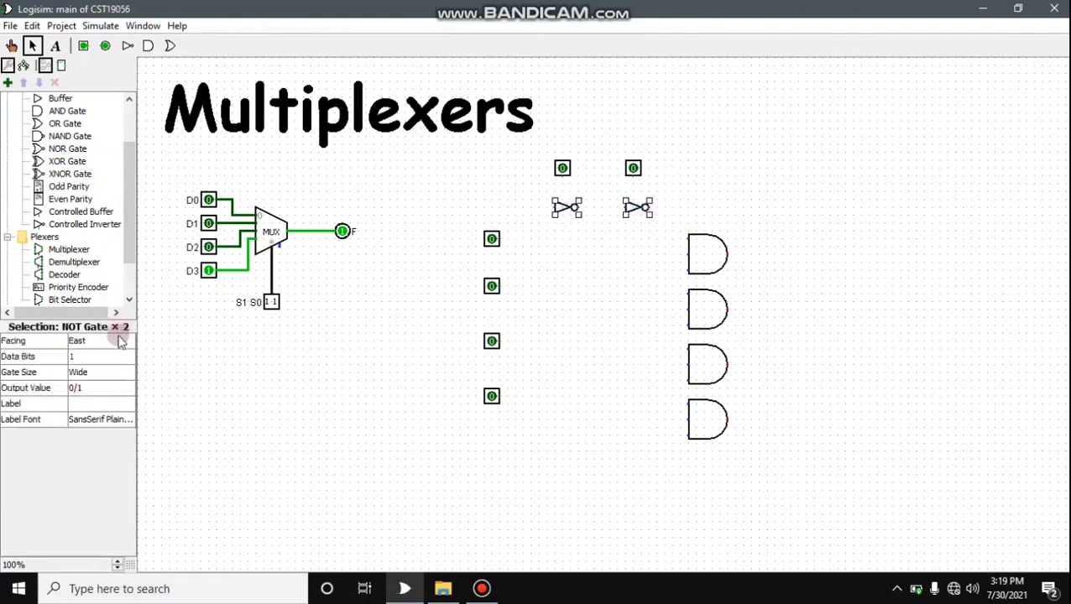
pyautogui.click(119, 342)
pyautogui.click(105, 368)
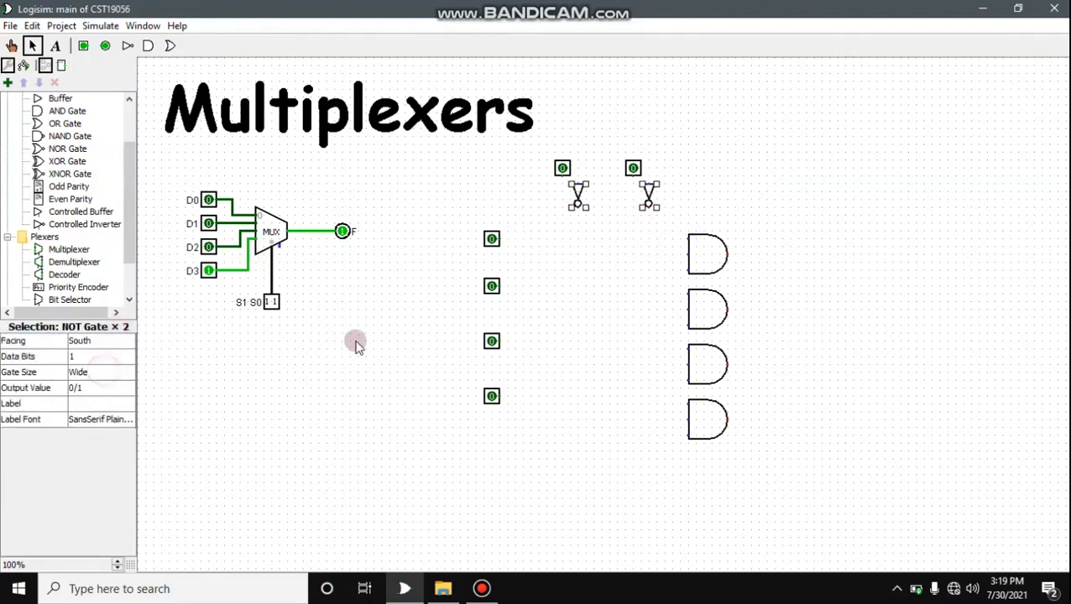
# Run vertical wires down past the AND gates from both upper pins and their NOT gates, connecting each pin to its NOT gate.
pyautogui.moveTo(574, 193); pyautogui.dragTo(563, 442)
pyautogui.moveTo(577, 217); pyautogui.dragTo(579, 443)
pyautogui.click(562, 183)
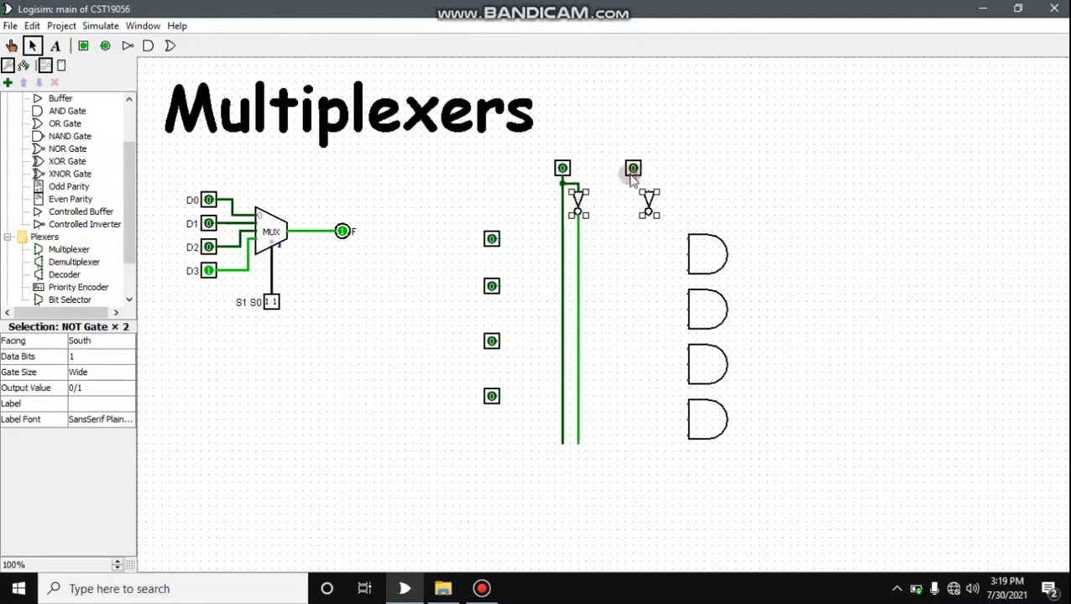
pyautogui.moveTo(633, 172); pyautogui.dragTo(634, 431)
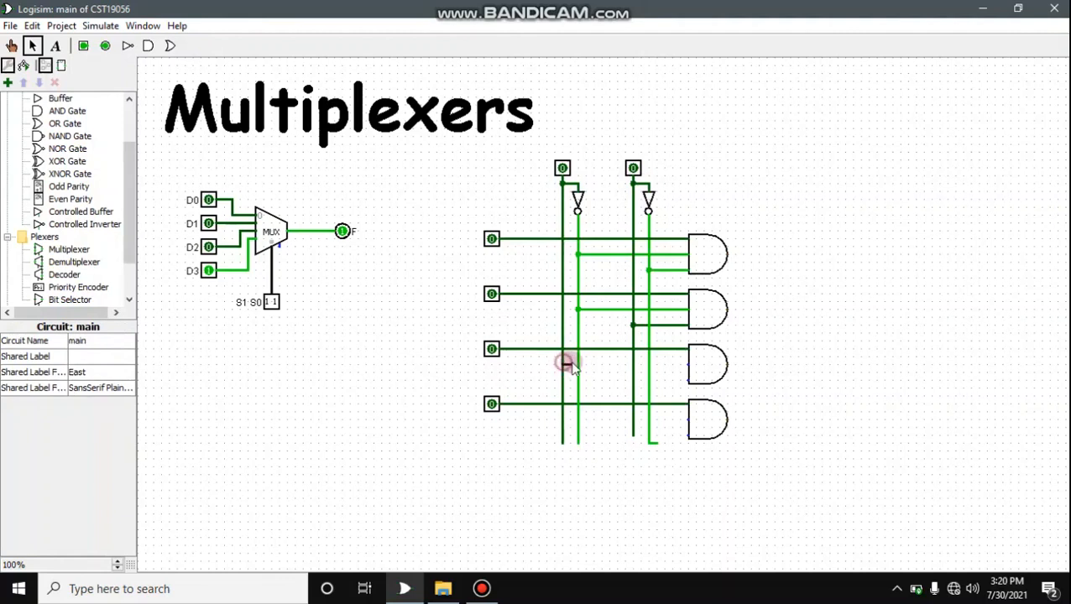
# Wire the third AND gate to the first select line and the inverted second line, and the fourth to both non-inverted select lines.
pyautogui.moveTo(571, 366); pyautogui.dragTo(687, 380)
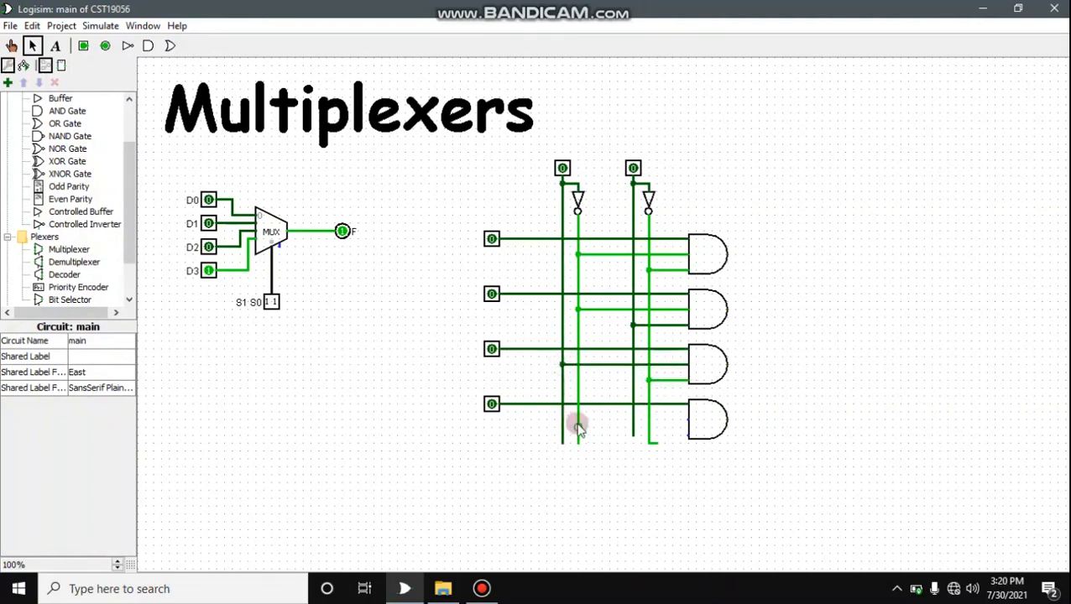
pyautogui.moveTo(564, 420); pyautogui.dragTo(690, 440)
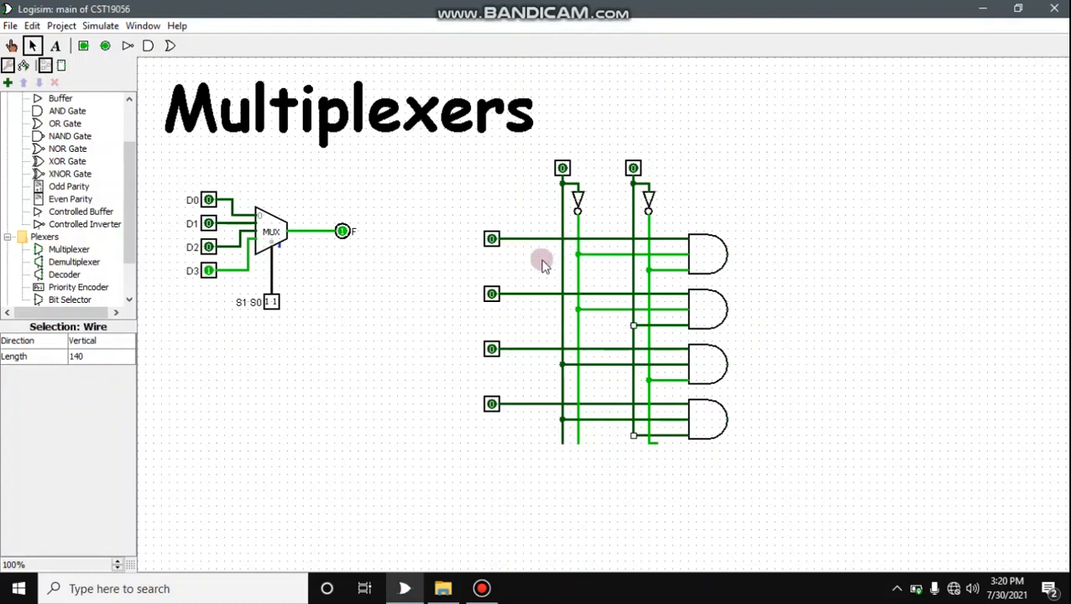
# Place an OR gate to the right of the four AND gates and set its number of inputs to 4.
pyautogui.click(169, 45)
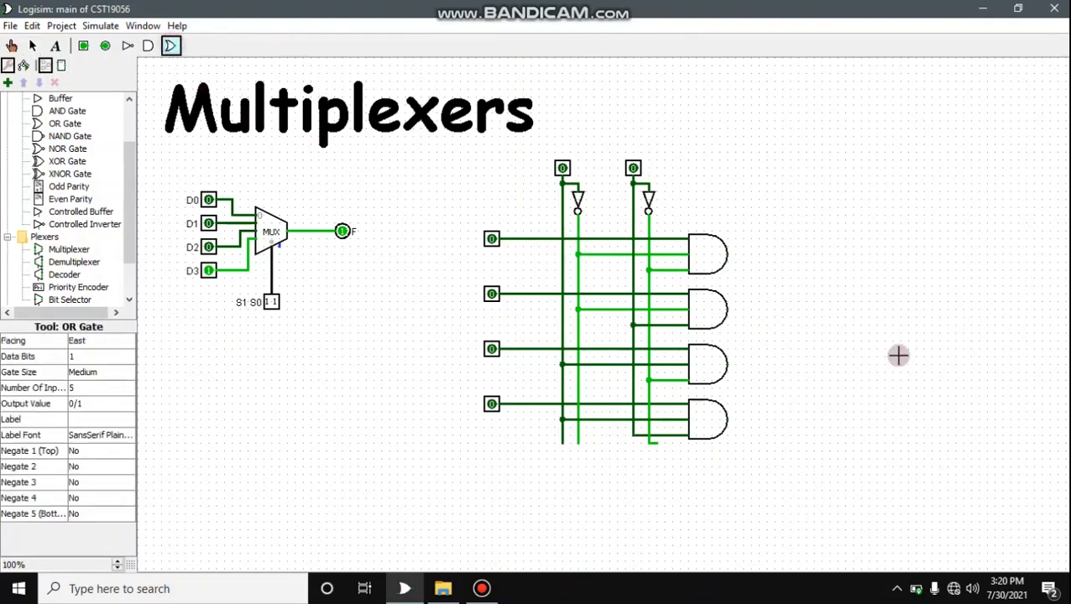
pyautogui.click(864, 336)
pyautogui.click(841, 335)
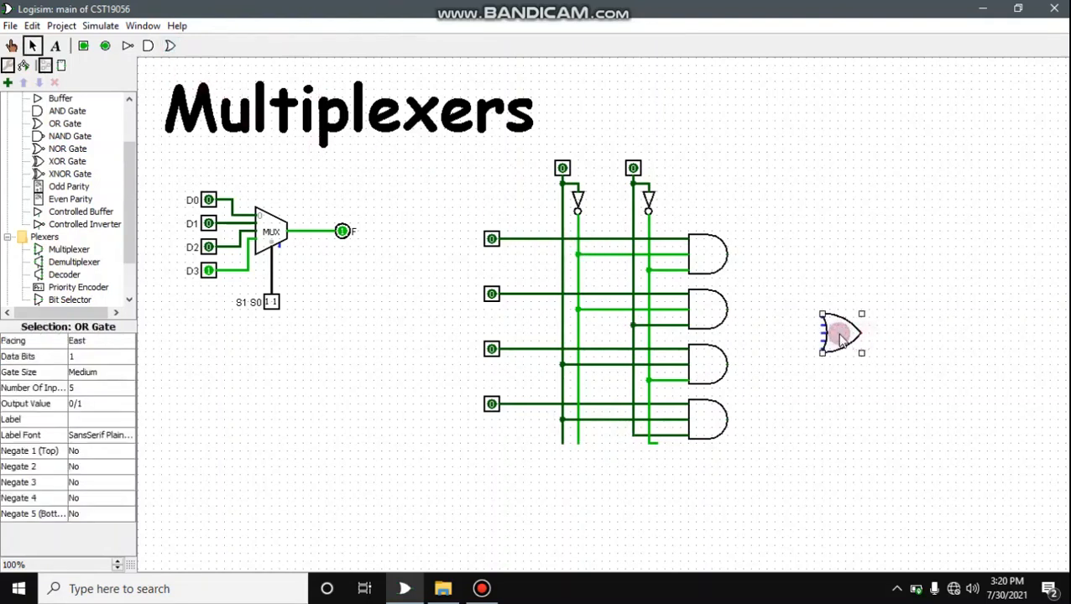
pyautogui.click(97, 389)
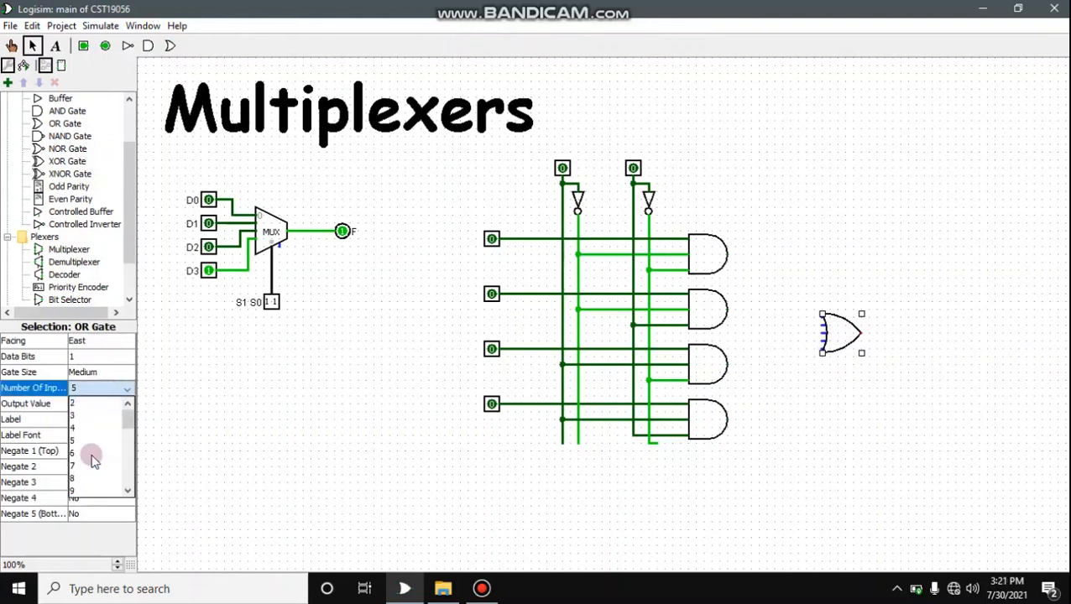
pyautogui.click(84, 428)
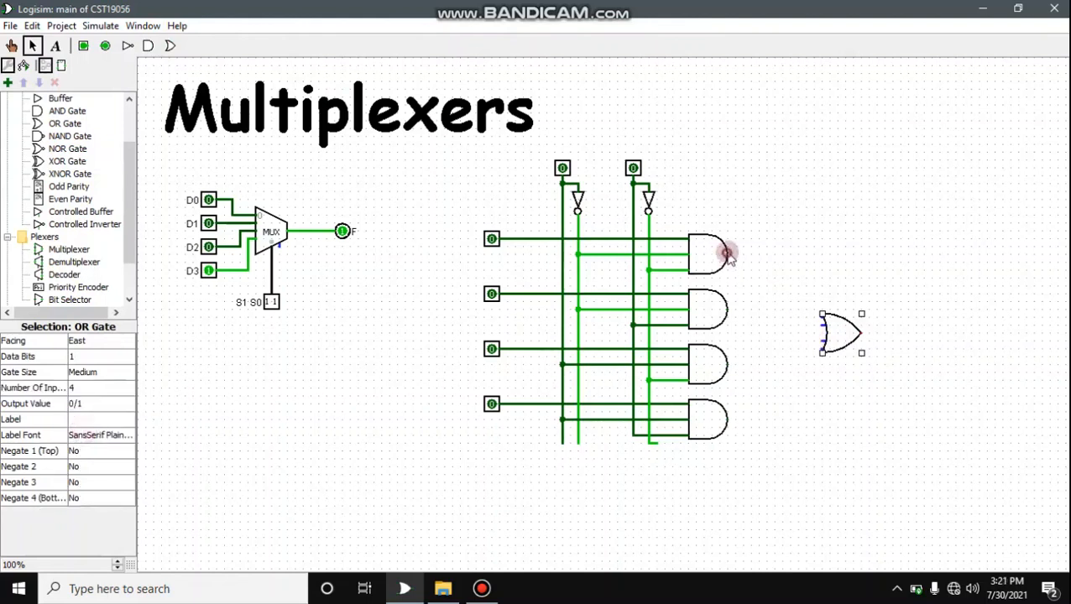
# Wire the outputs of the four AND gates in order to the four inputs of the OR gate.
pyautogui.moveTo(727, 254); pyautogui.dragTo(732, 312)
pyautogui.click(723, 363)
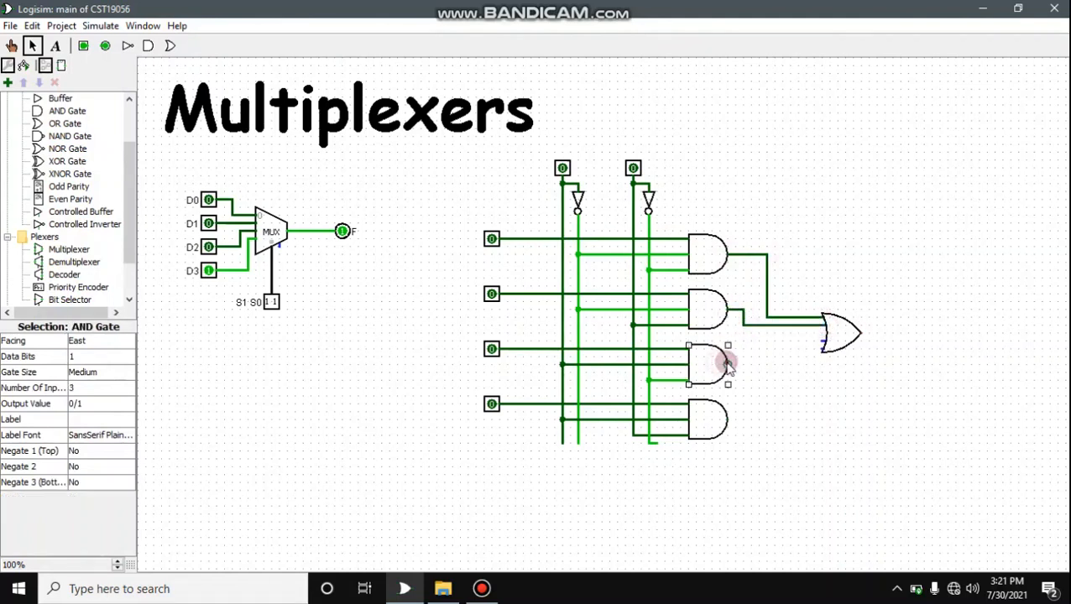
pyautogui.moveTo(729, 363); pyautogui.dragTo(744, 361)
pyautogui.moveTo(746, 351); pyautogui.dragTo(823, 350)
pyautogui.moveTo(823, 349); pyautogui.dragTo(770, 424)
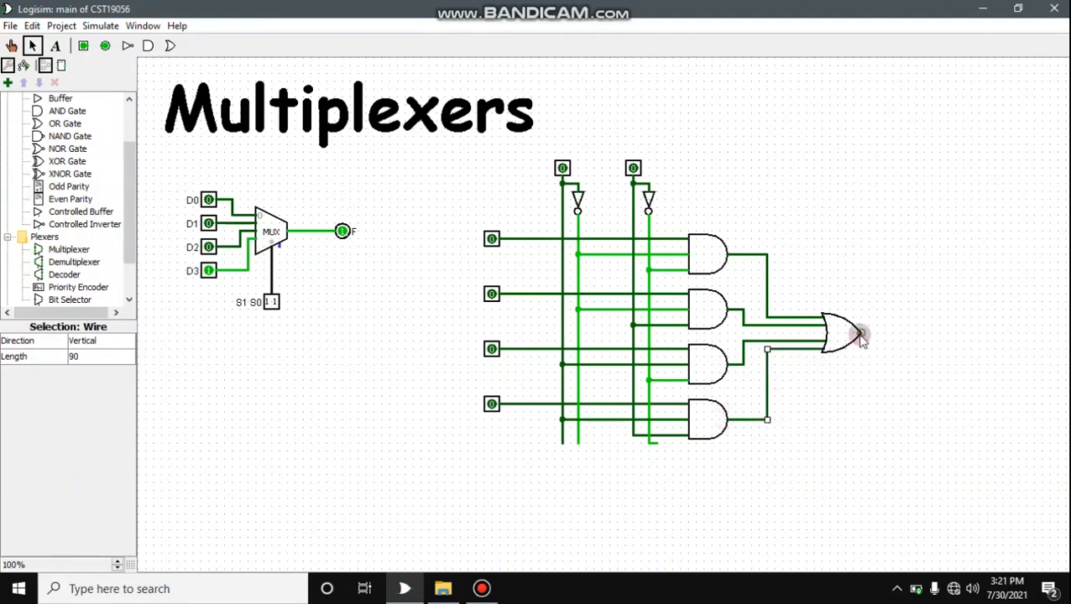
# Extend a wire from the OR gate's output and place an output pin at its end.
pyautogui.moveTo(861, 333); pyautogui.dragTo(903, 334)
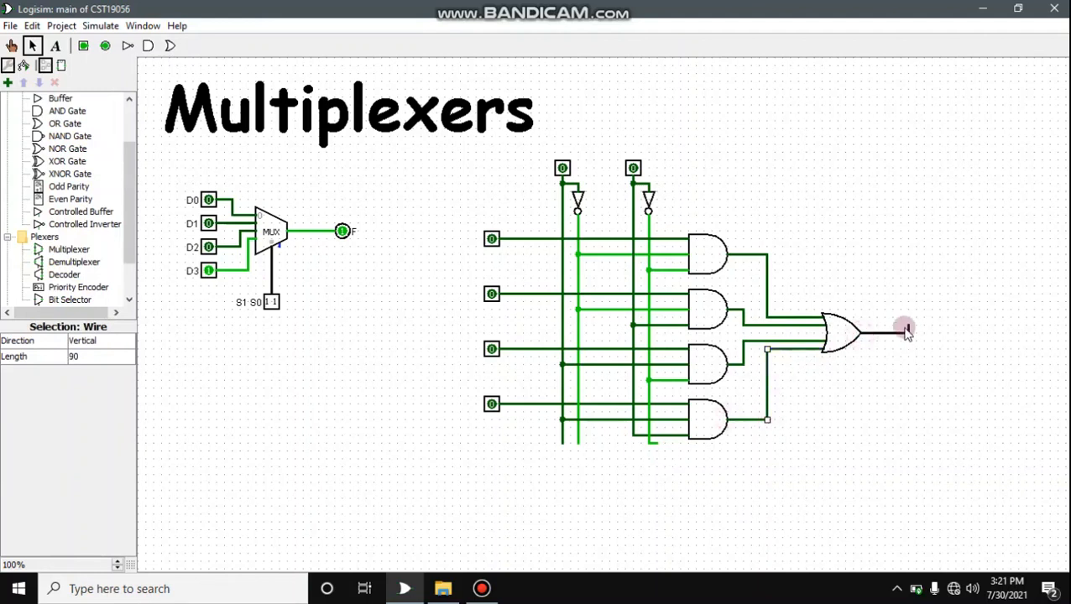
pyautogui.click(104, 45)
pyautogui.click(897, 333)
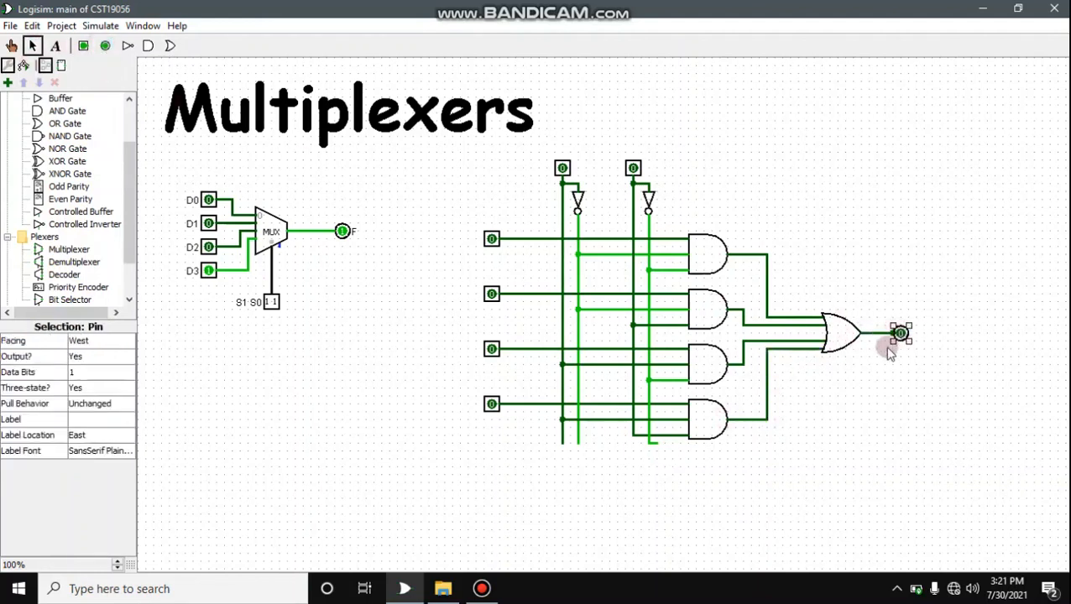
# Label the gate circuit's first data pin D0 and the second data pin D1.
pyautogui.click(492, 238)
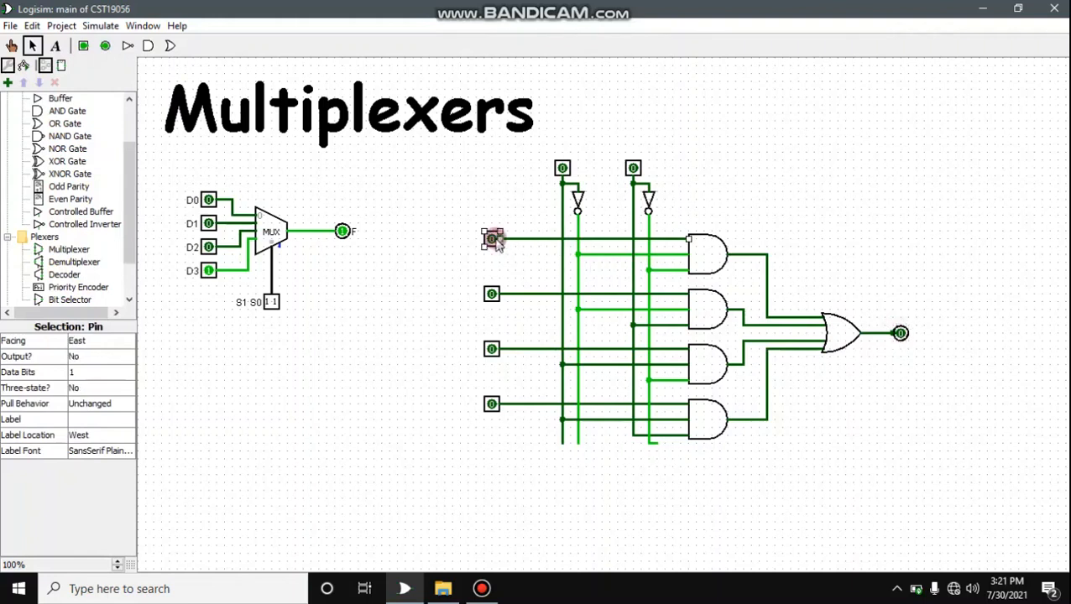
pyautogui.click(92, 419)
pyautogui.press('Return')
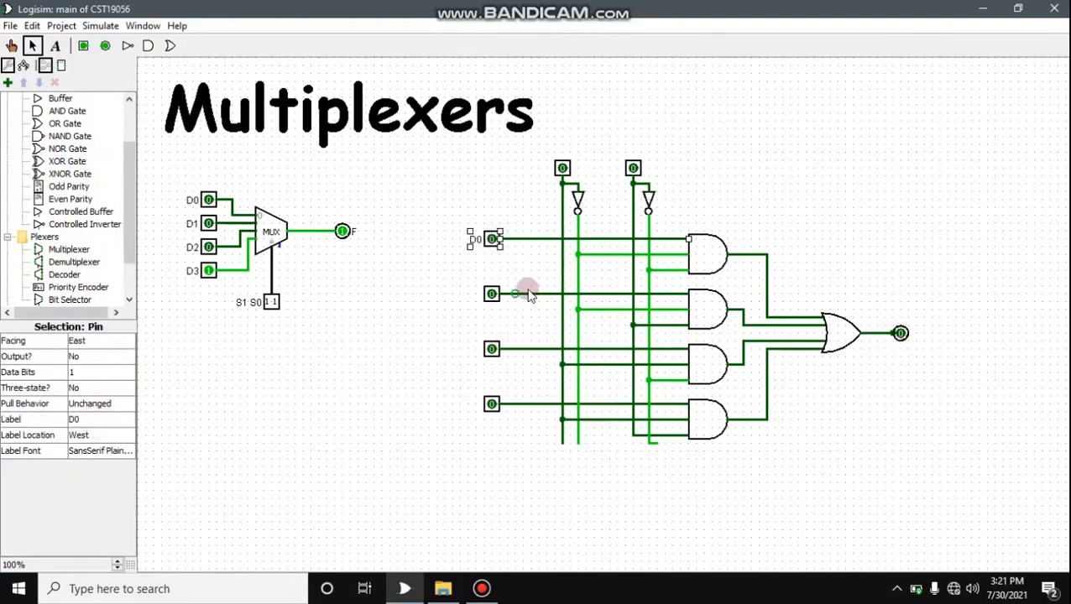
pyautogui.click(491, 293)
pyautogui.click(85, 411)
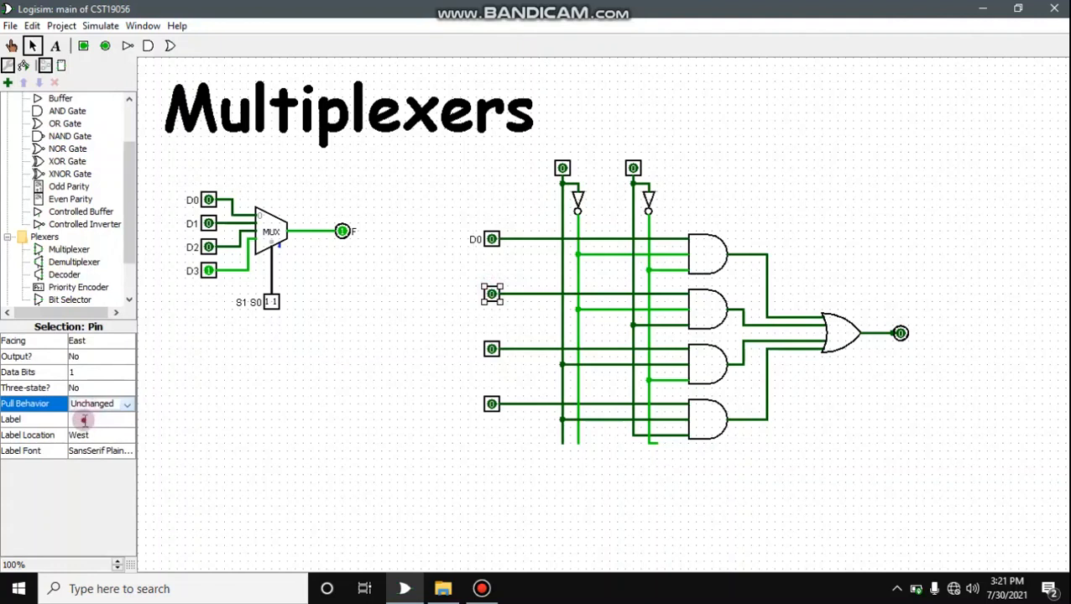
pyautogui.click(84, 419)
pyautogui.press('Return')
# Label the gate circuit's third data pin D2 and the fourth data pin D3.
pyautogui.click(487, 335)
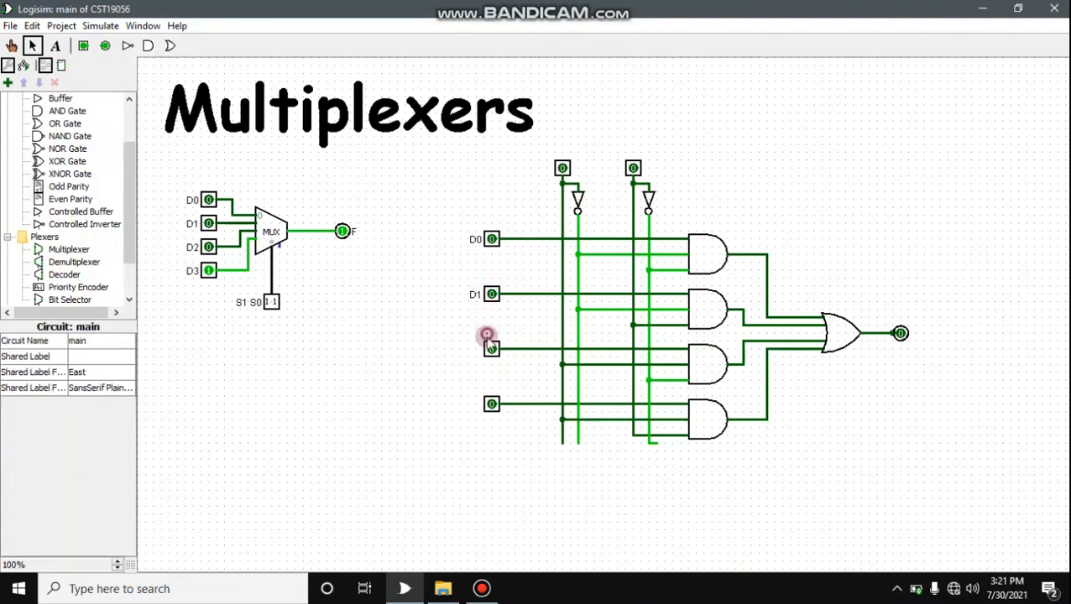
pyautogui.click(491, 348)
pyautogui.click(124, 417)
pyautogui.write('D2')
pyautogui.press('Return')
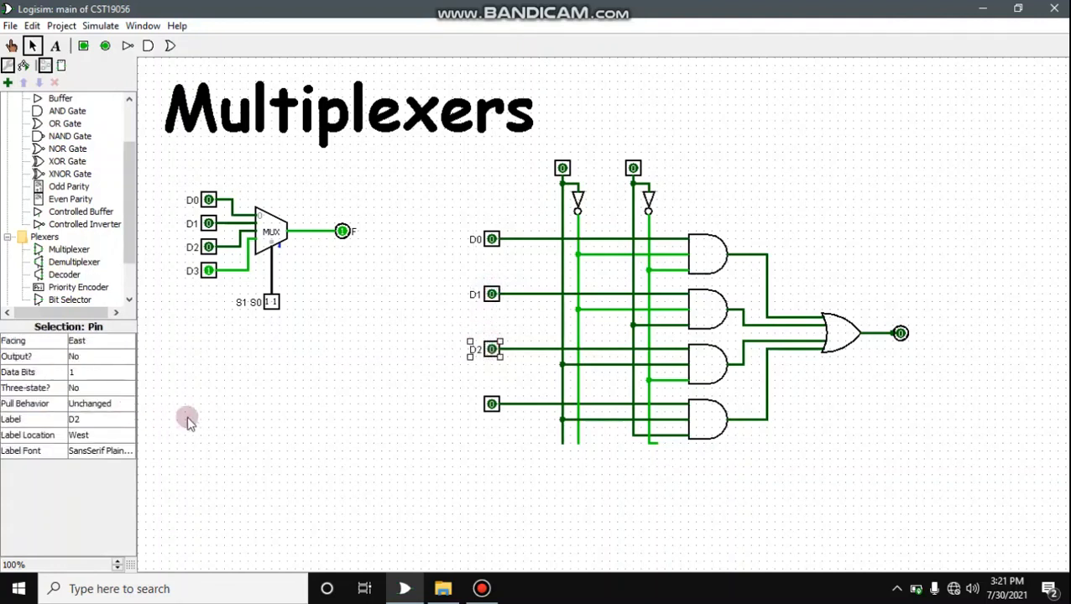
pyautogui.click(491, 404)
pyautogui.click(92, 419)
pyautogui.write('D')
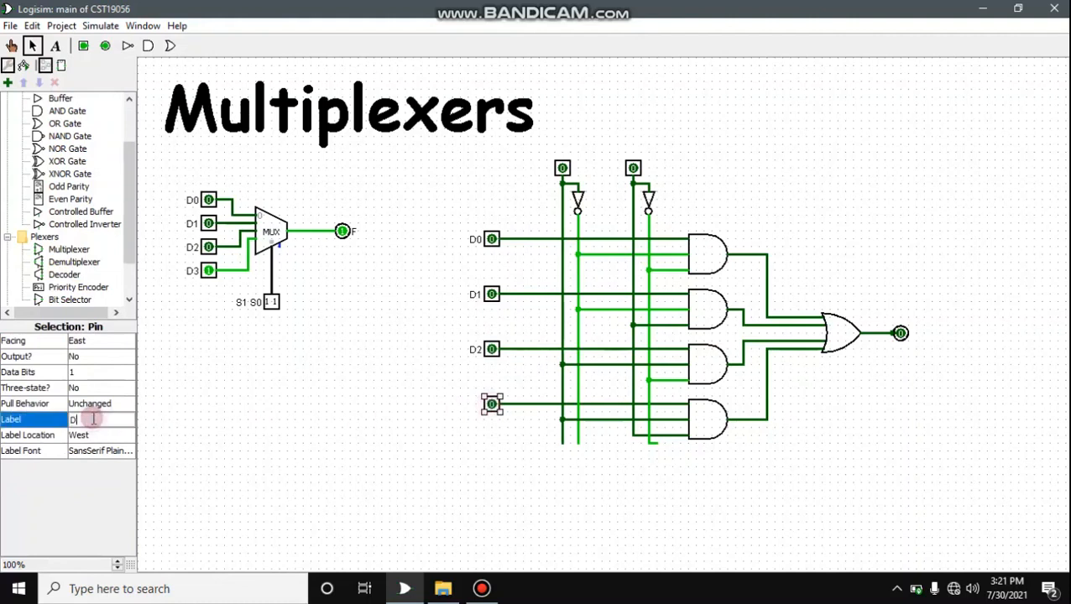
pyautogui.write('3')
pyautogui.press('Return')
# Label the two select pins above the gate circuit S1 and S0, starting with the one nearer the data pins.
pyautogui.click(561, 168)
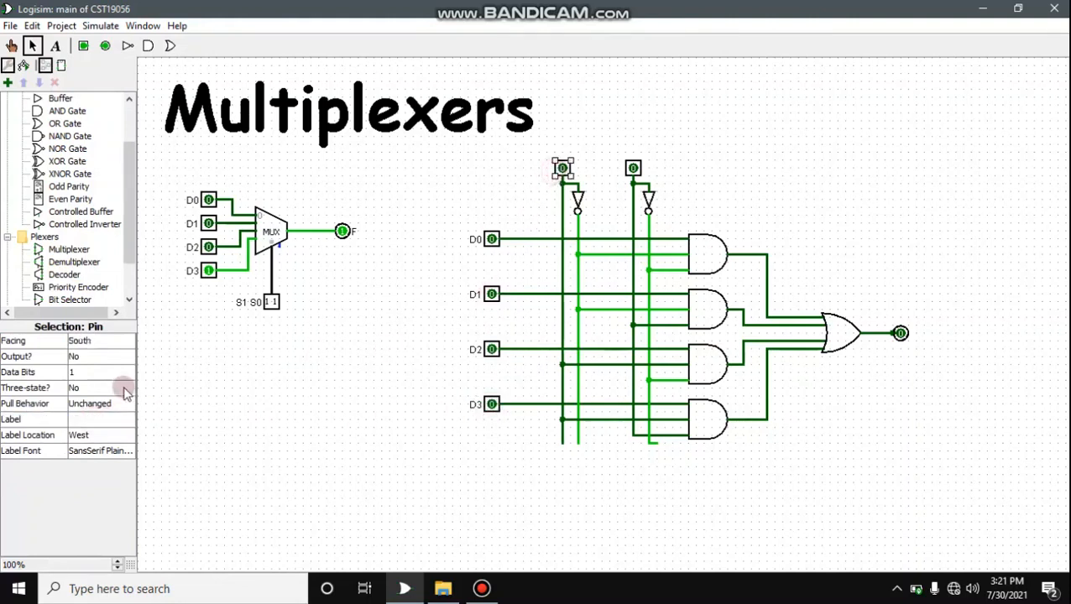
pyautogui.click(90, 417)
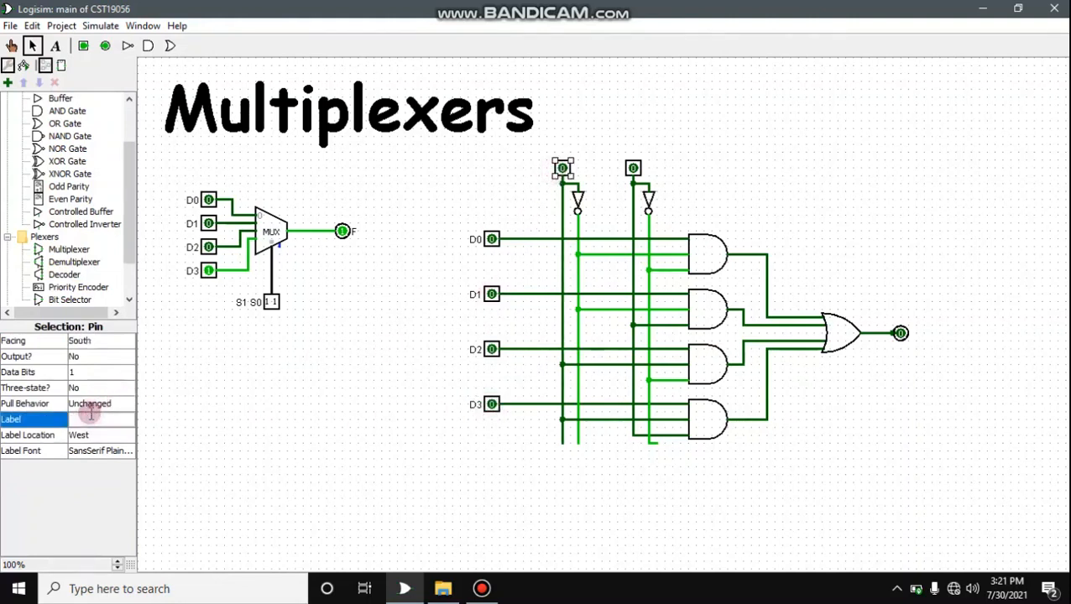
pyautogui.write('S1')
pyautogui.press('Return')
pyautogui.click(633, 169)
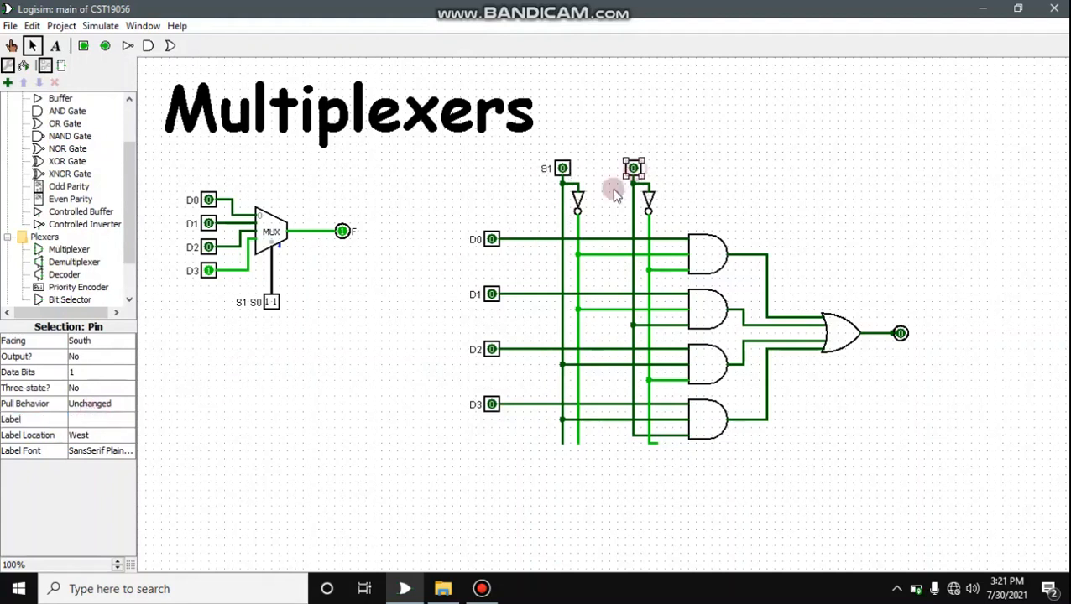
pyautogui.click(97, 418)
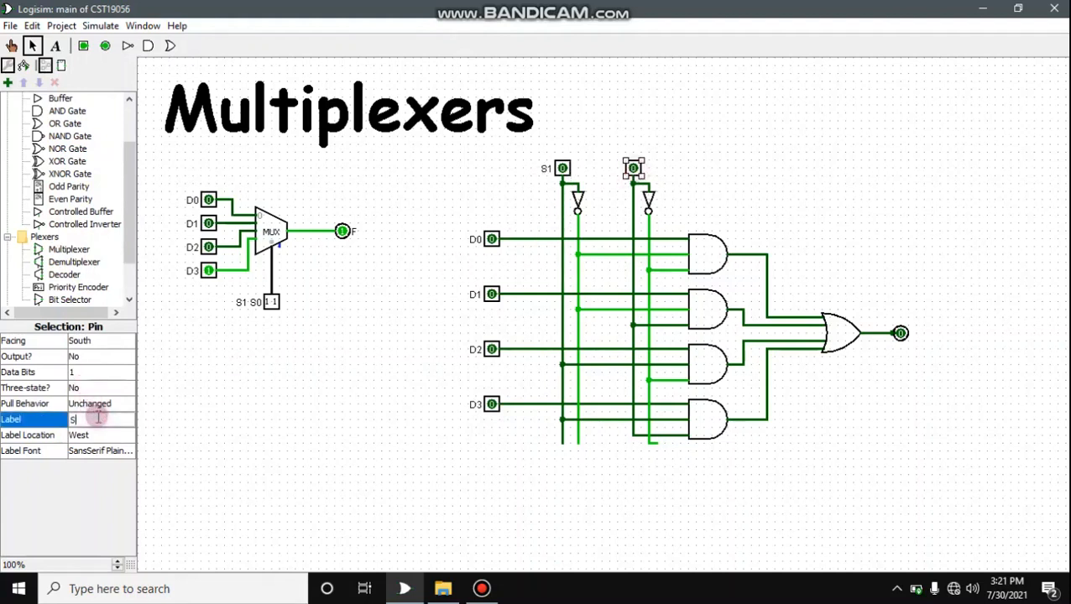
pyautogui.write('S0')
pyautogui.press('Return')
# Label the output pin after the OR gate F.
pyautogui.click(900, 333)
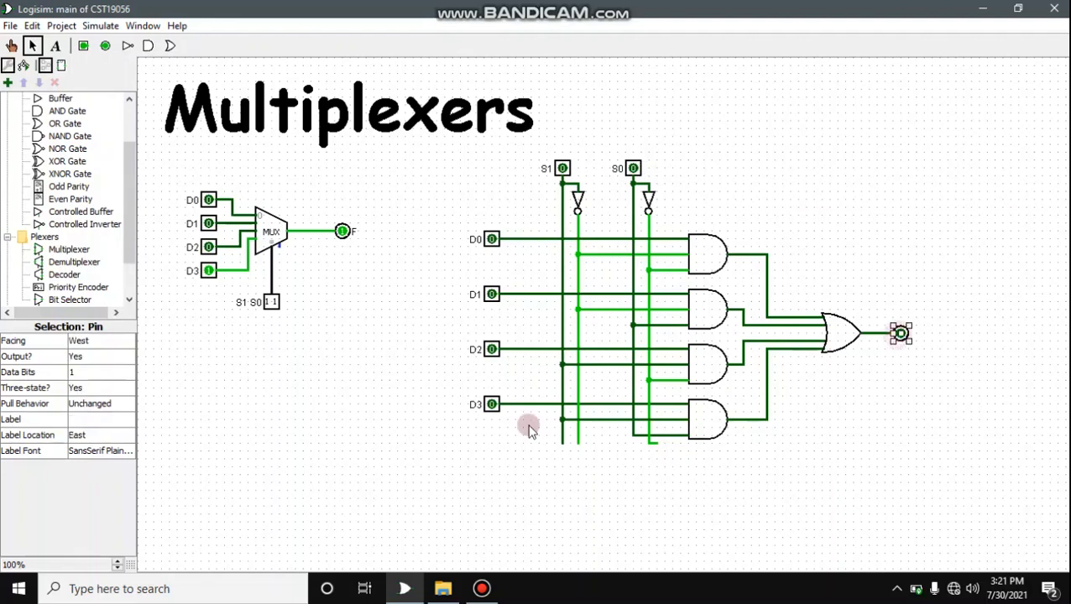
pyautogui.click(115, 410)
pyautogui.click(190, 442)
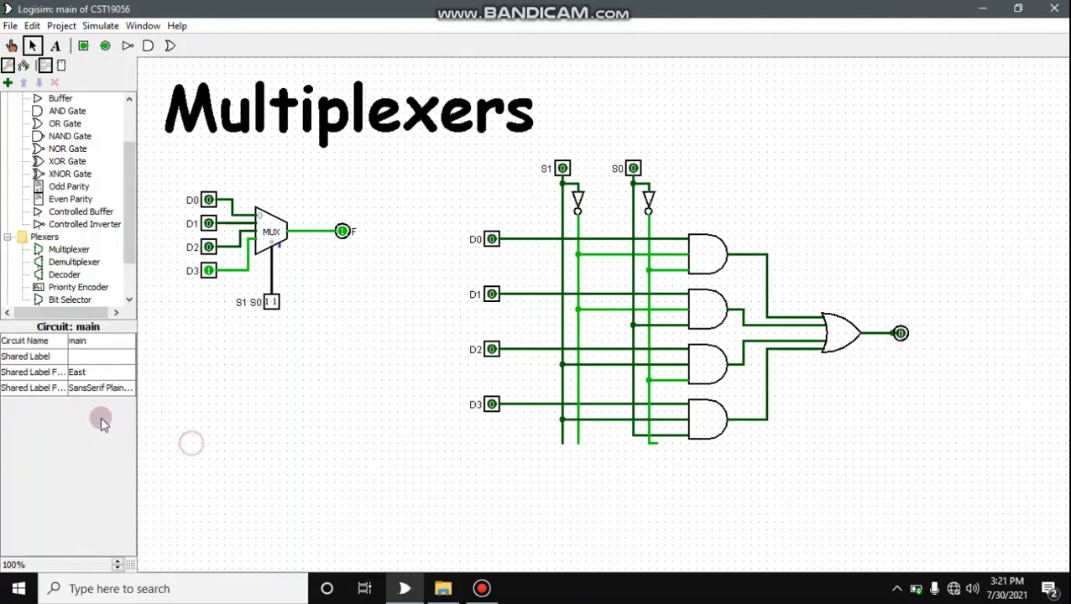
pyautogui.click(900, 333)
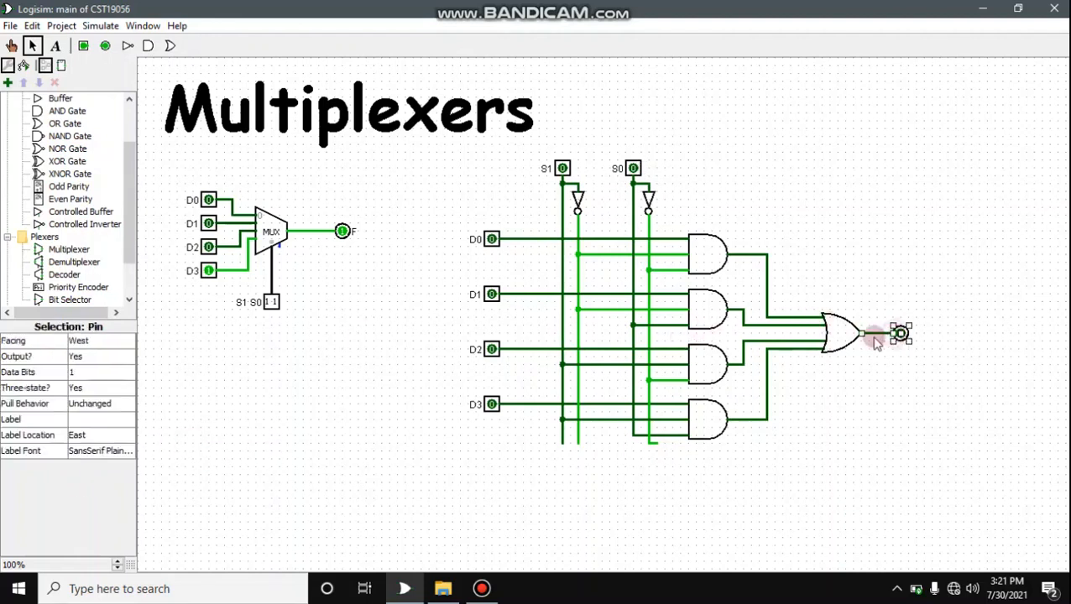
pyautogui.click(98, 420)
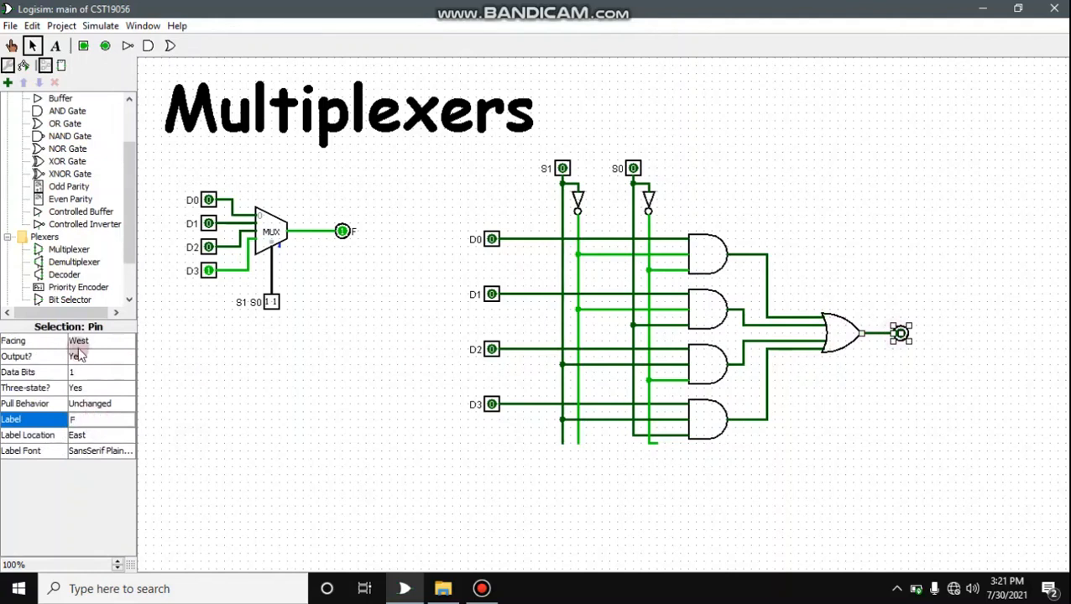
pyautogui.press('Return')
# Test select value 00 by setting D0 to 1 in both circuits, with D3 at 0 and S1 S0 at 00 on the multiplexer block.
pyautogui.click(10, 45)
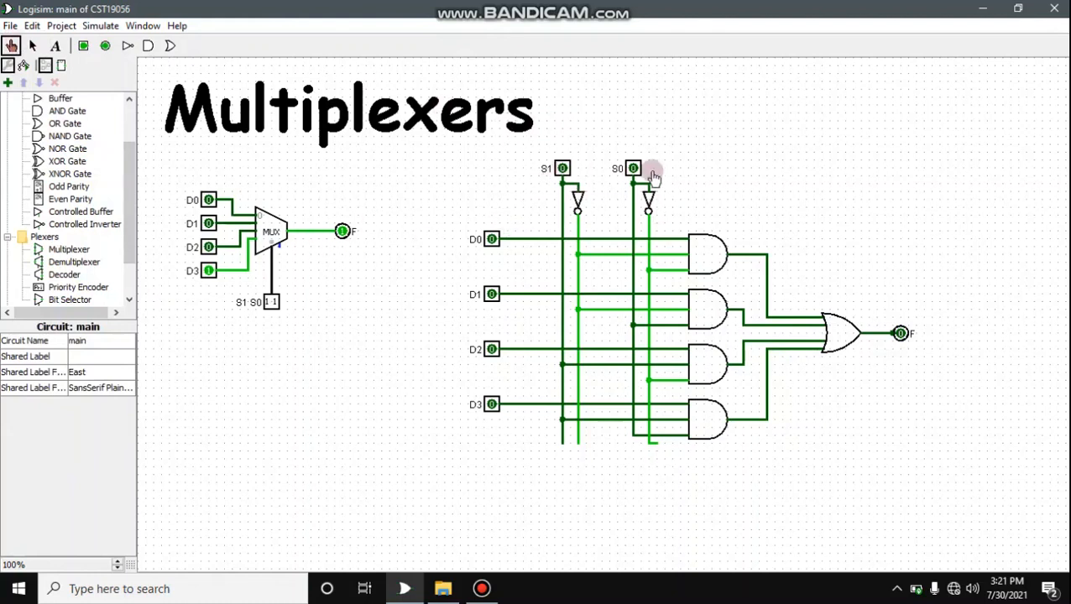
pyautogui.click(491, 241)
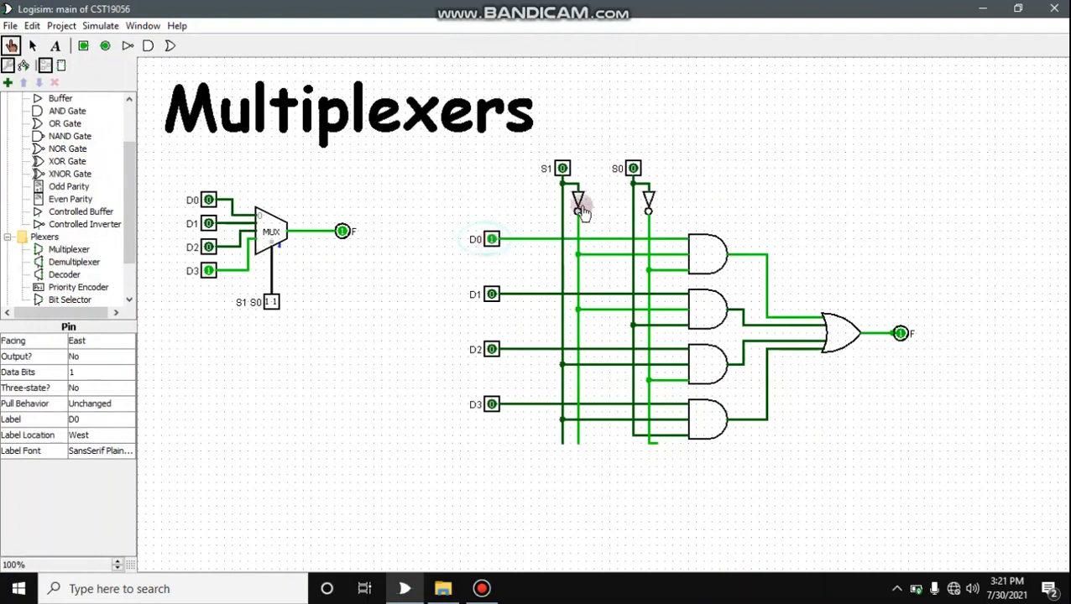
pyautogui.click(208, 200)
pyautogui.click(208, 270)
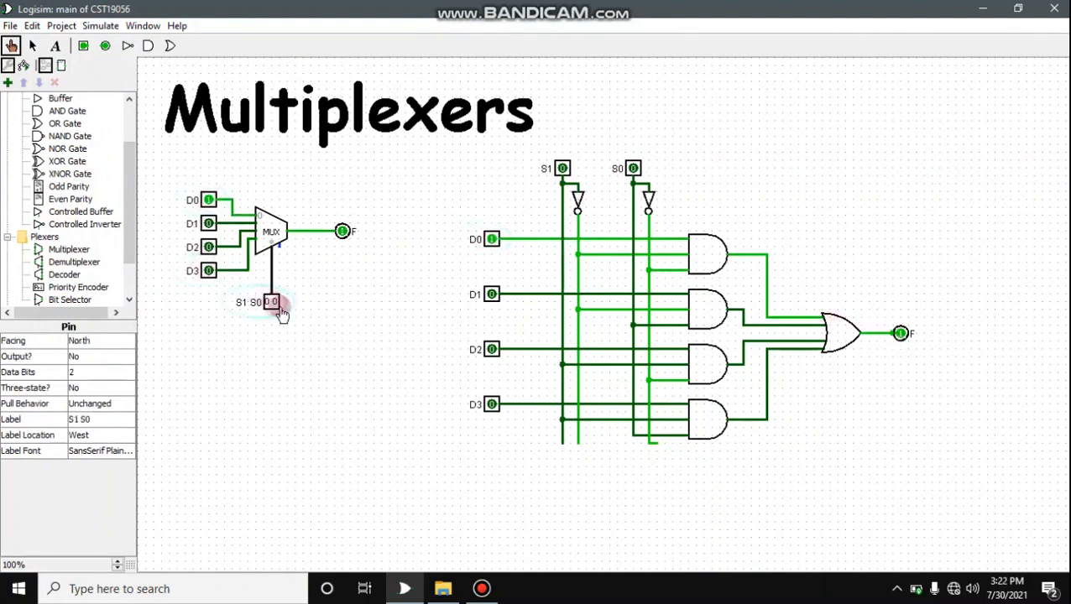
# Test select value 01 on both circuits, setting D1 to 1 and D0 to 0.
pyautogui.click(484, 296)
pyautogui.click(633, 170)
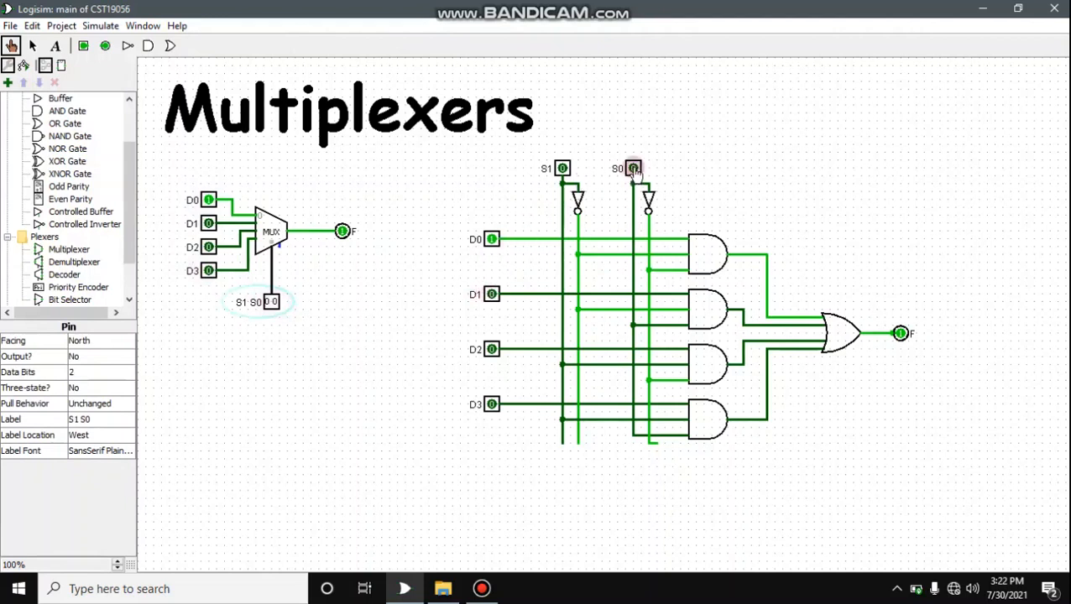
pyautogui.click(633, 170)
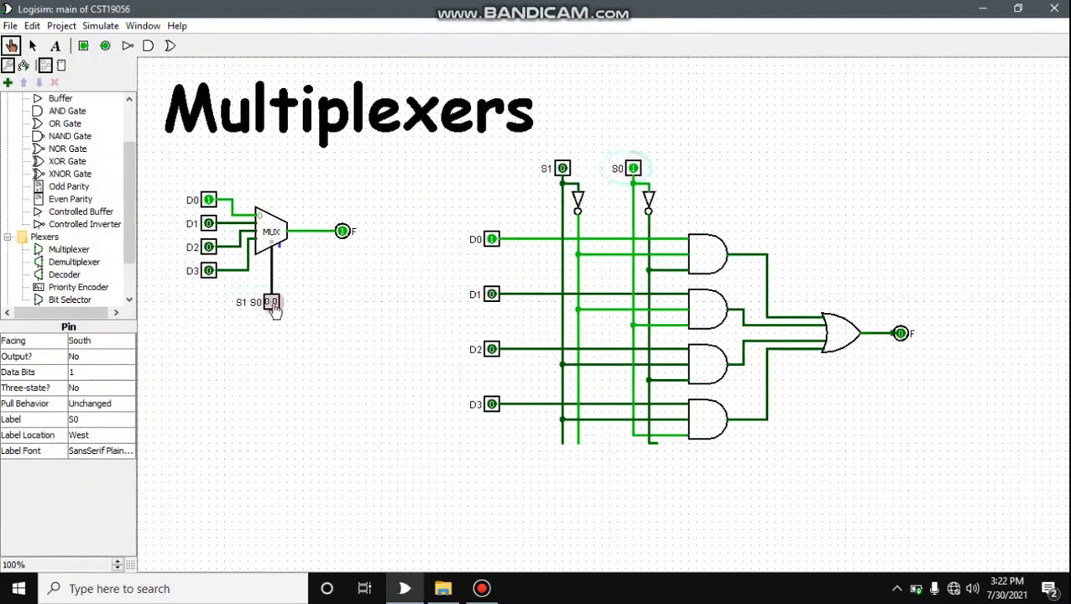
pyautogui.click(208, 224)
pyautogui.click(206, 200)
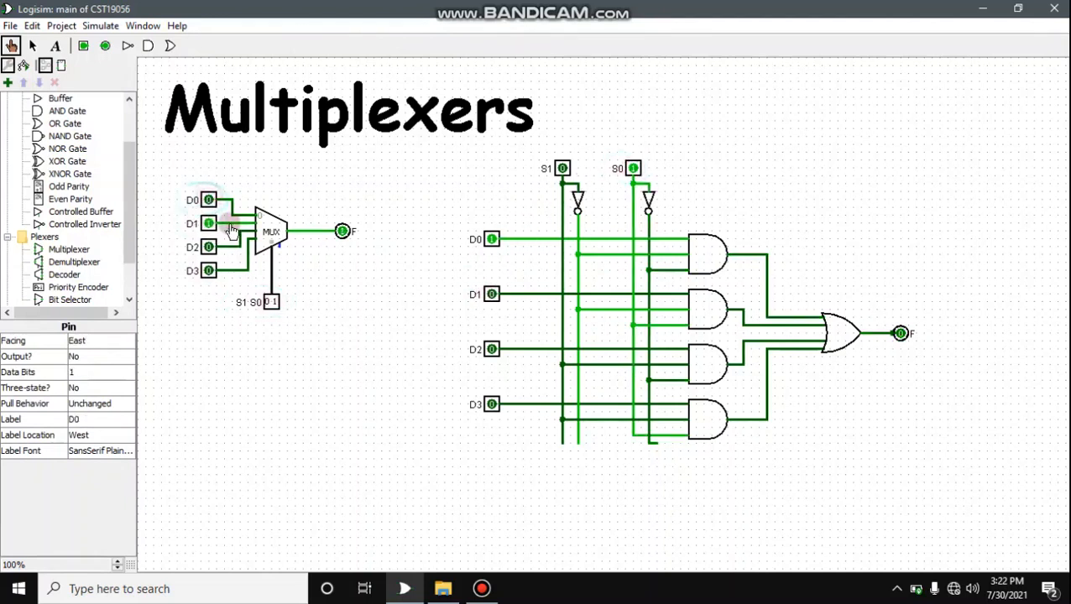
pyautogui.click(371, 238)
pyautogui.click(491, 294)
pyautogui.click(491, 239)
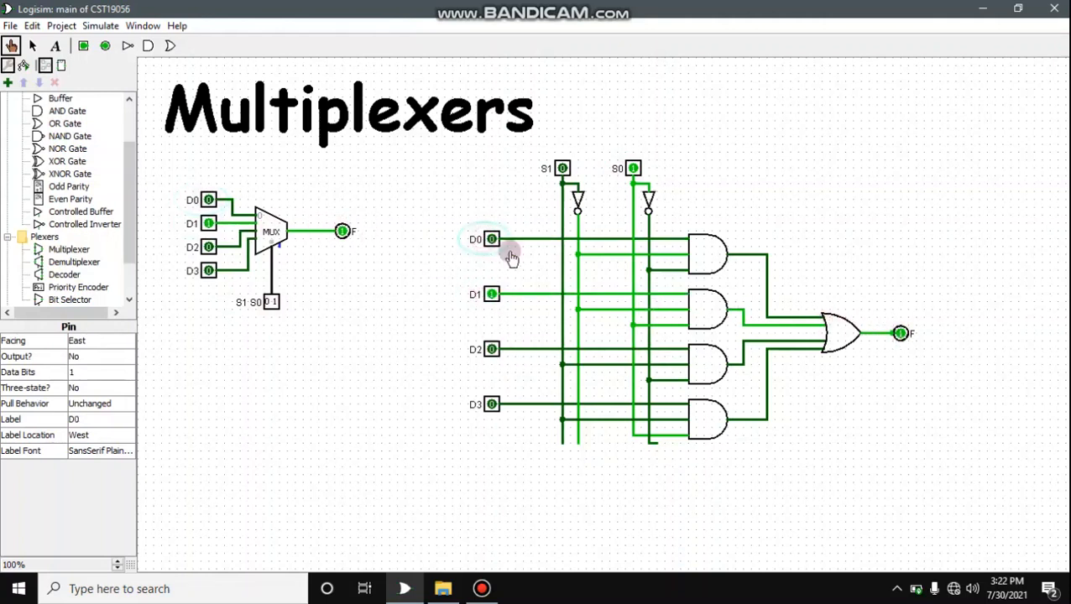
# Test select value 10 on both circuits, setting D2 to 1 and D1 to 0.
pyautogui.click(561, 169)
pyautogui.click(633, 169)
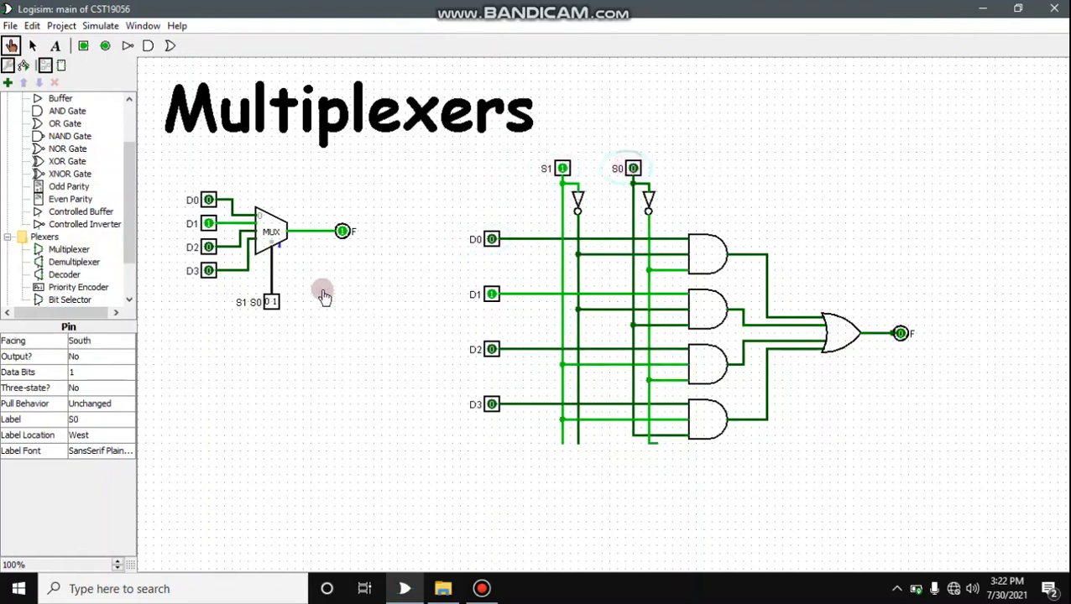
pyautogui.click(266, 303)
pyautogui.click(274, 302)
pyautogui.click(208, 223)
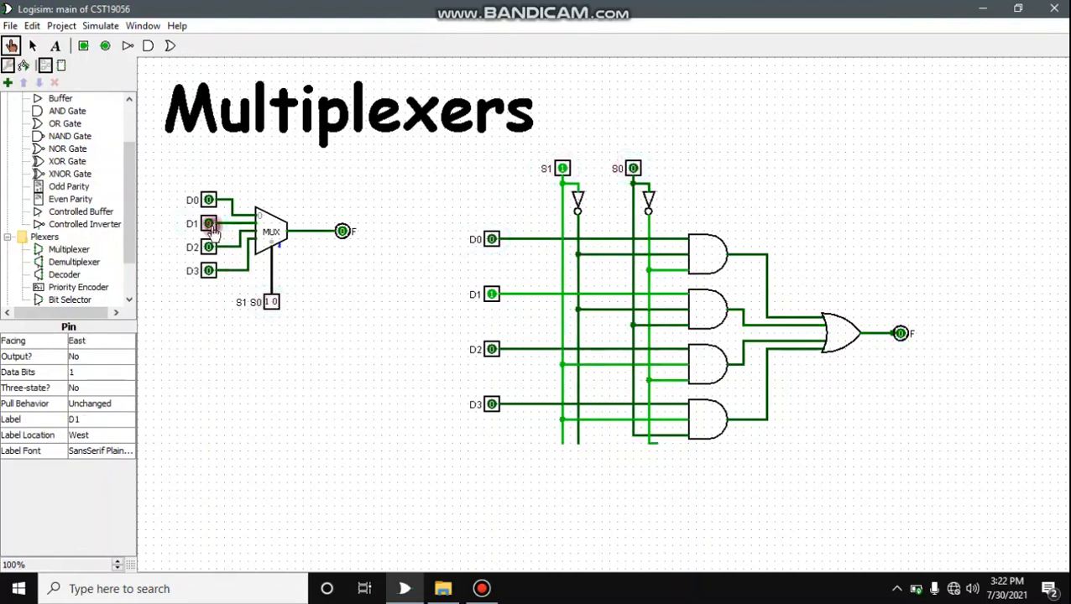
pyautogui.click(208, 247)
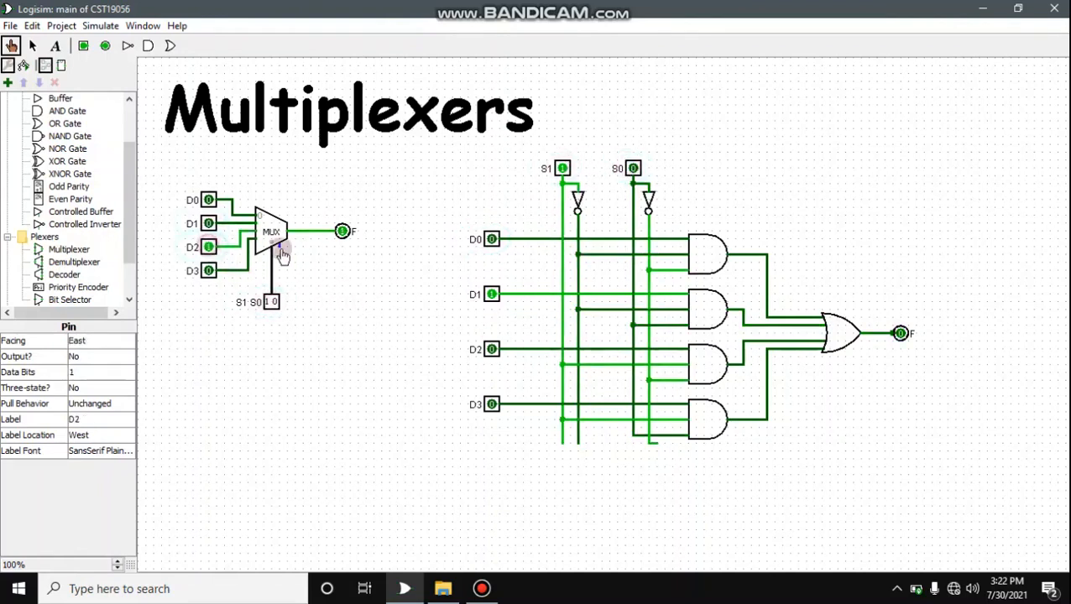
pyautogui.click(492, 351)
pyautogui.click(492, 294)
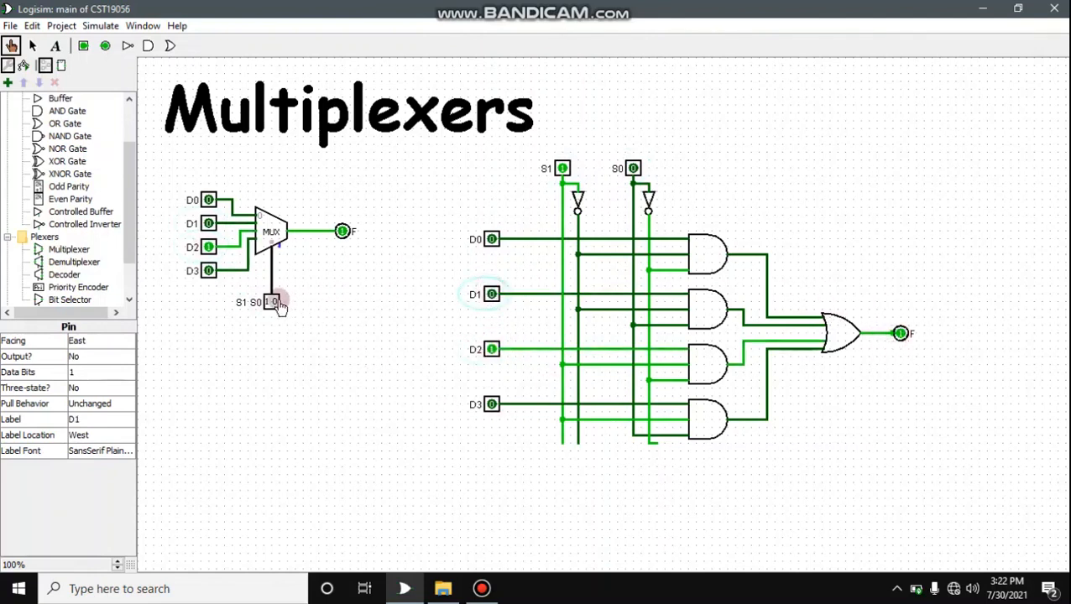
# Test select value 11 on both multiplexer circuits, setting D3 to 1 and D2 to 0.
pyautogui.click(208, 247)
pyautogui.click(208, 271)
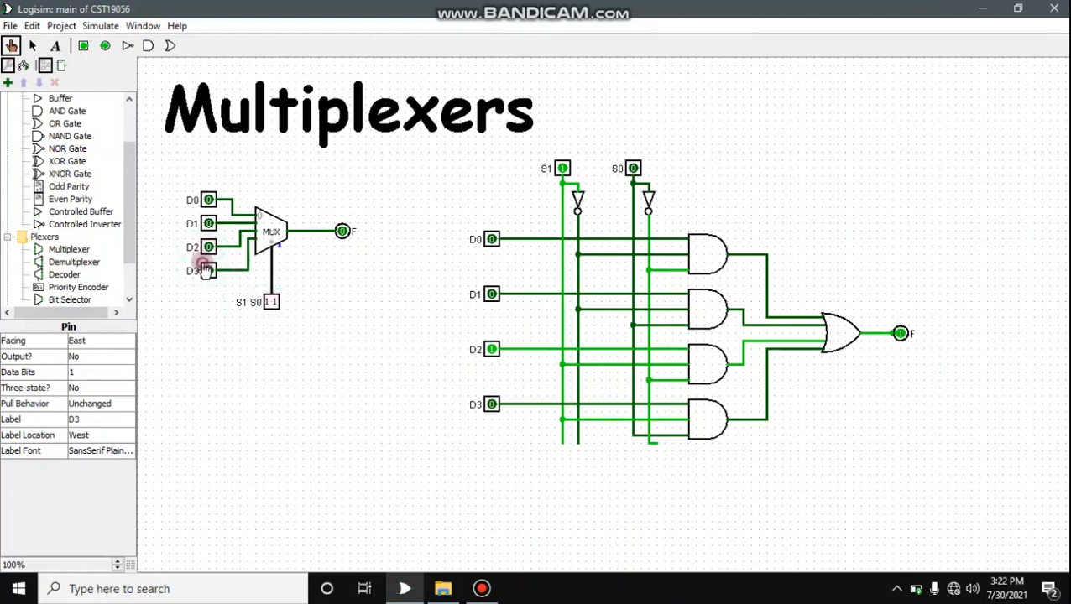
pyautogui.click(633, 170)
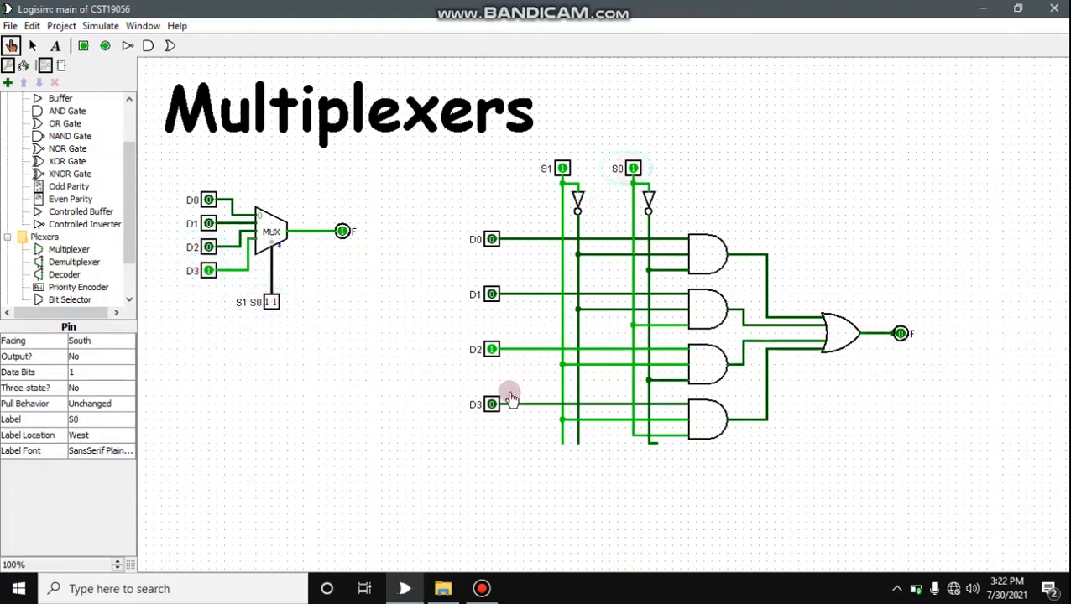
pyautogui.click(492, 404)
pyautogui.click(492, 349)
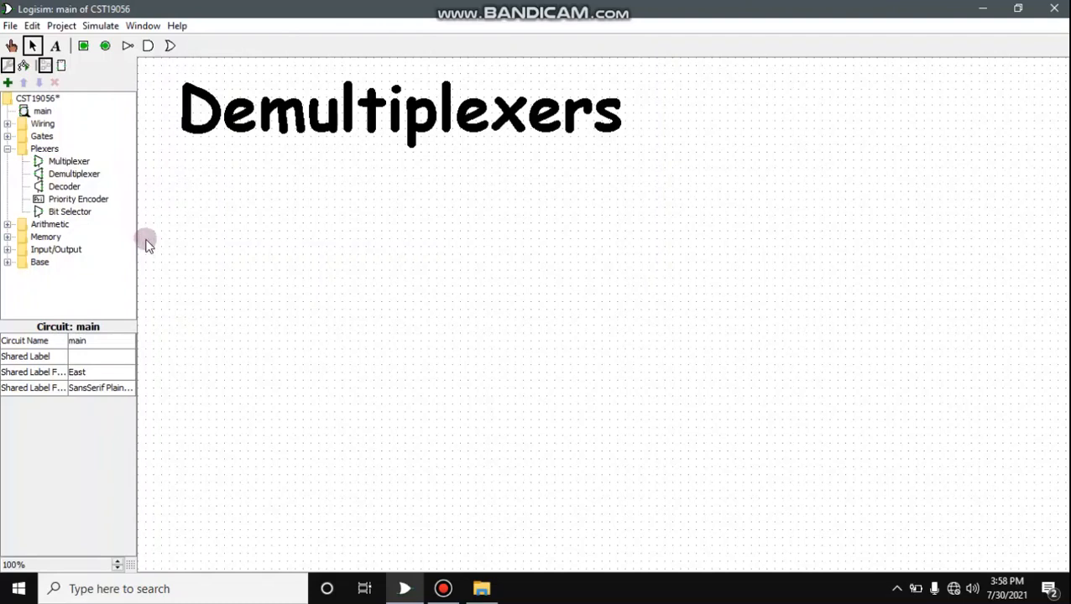
# Place a demultiplexer on the blank Demultiplexers canvas and set its select bits to 2.
pyautogui.click(84, 176)
pyautogui.click(483, 300)
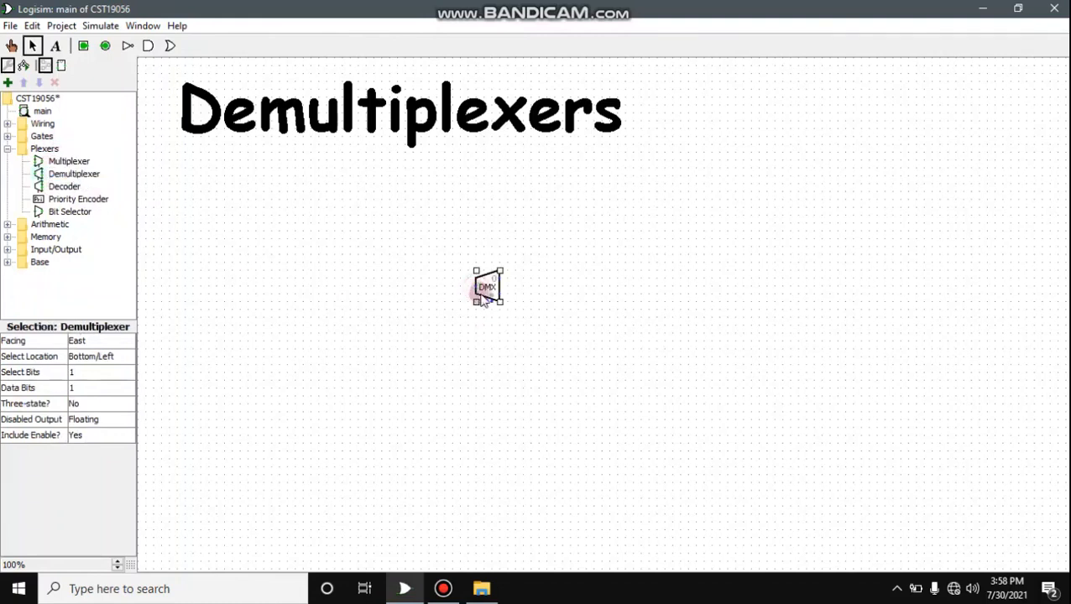
pyautogui.click(105, 372)
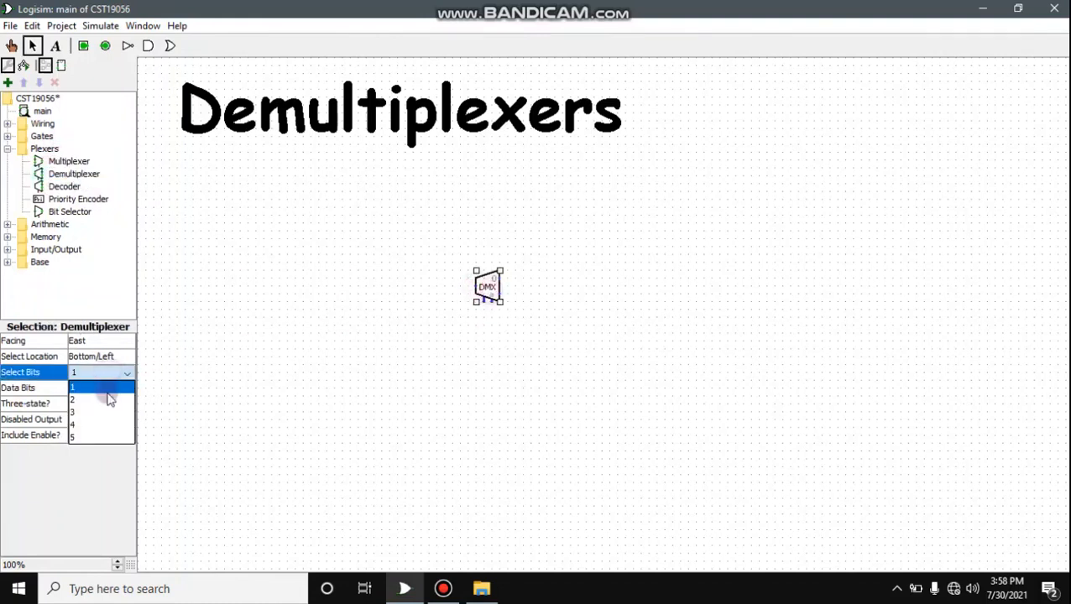
pyautogui.click(107, 399)
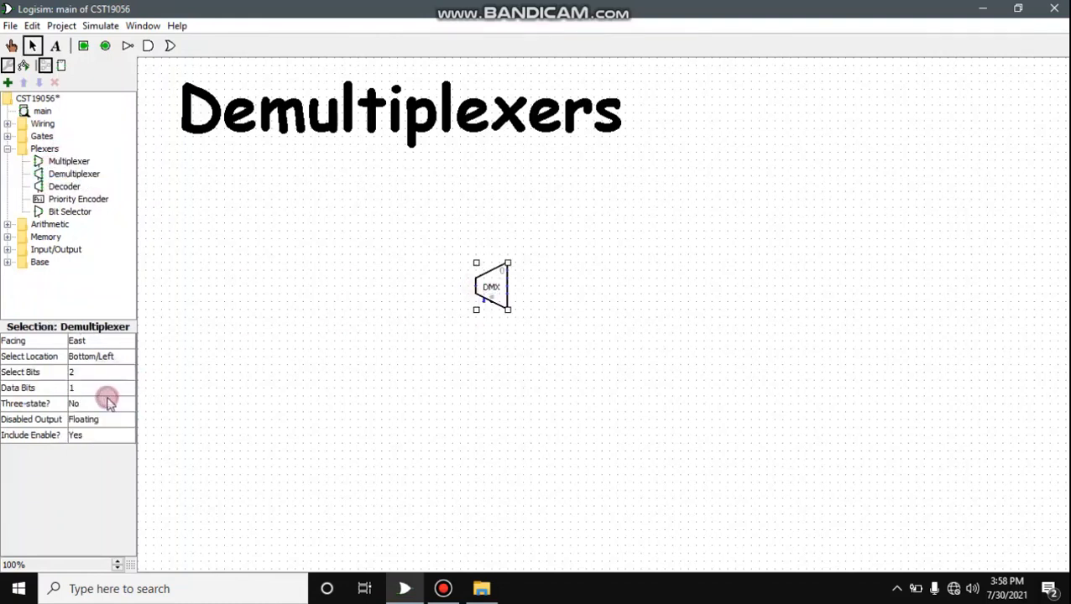
# Add an input pin before the demultiplexer's data input and a second, north-facing input pin below the block.
pyautogui.click(83, 46)
pyautogui.click(392, 286)
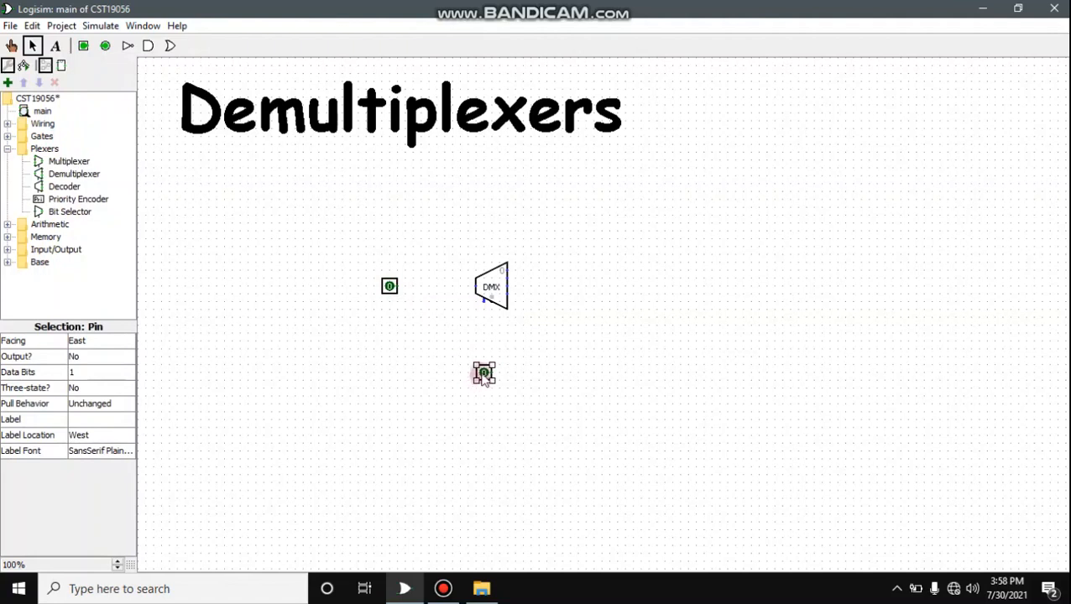
pyautogui.click(115, 371)
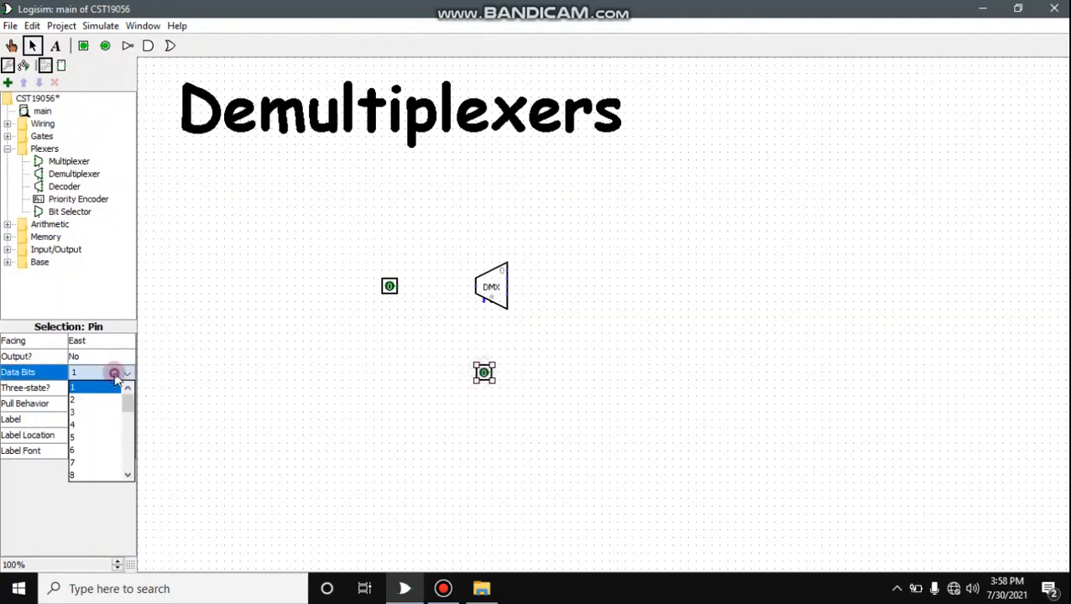
pyautogui.click(111, 342)
pyautogui.click(109, 341)
pyautogui.click(122, 363)
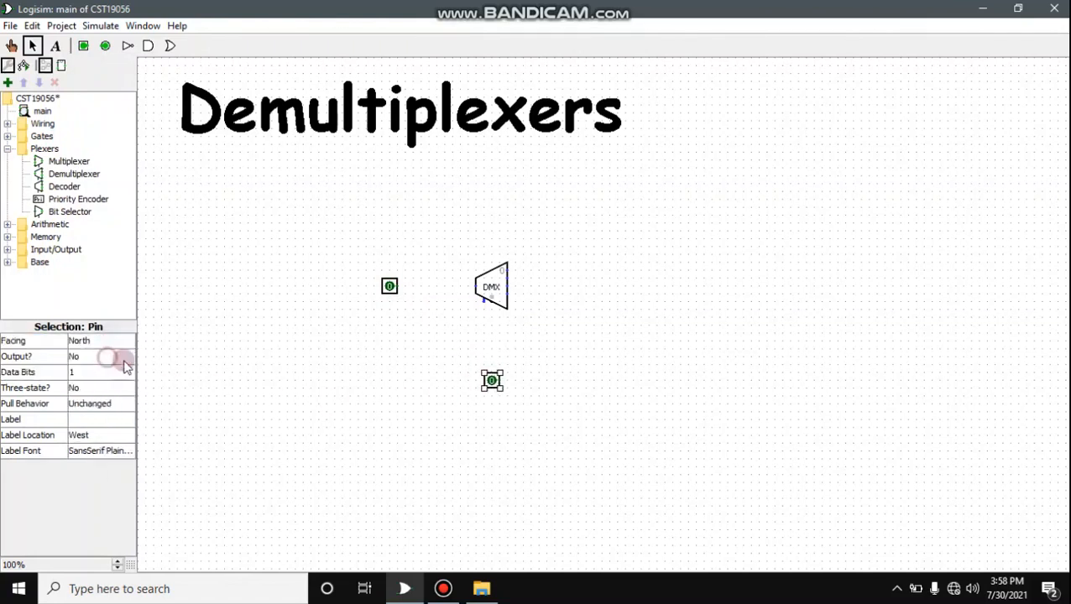
# Wire both input pins to the demultiplexer's select and data inputs, setting the select pin to 2 data bits.
pyautogui.moveTo(493, 310); pyautogui.dragTo(491, 378)
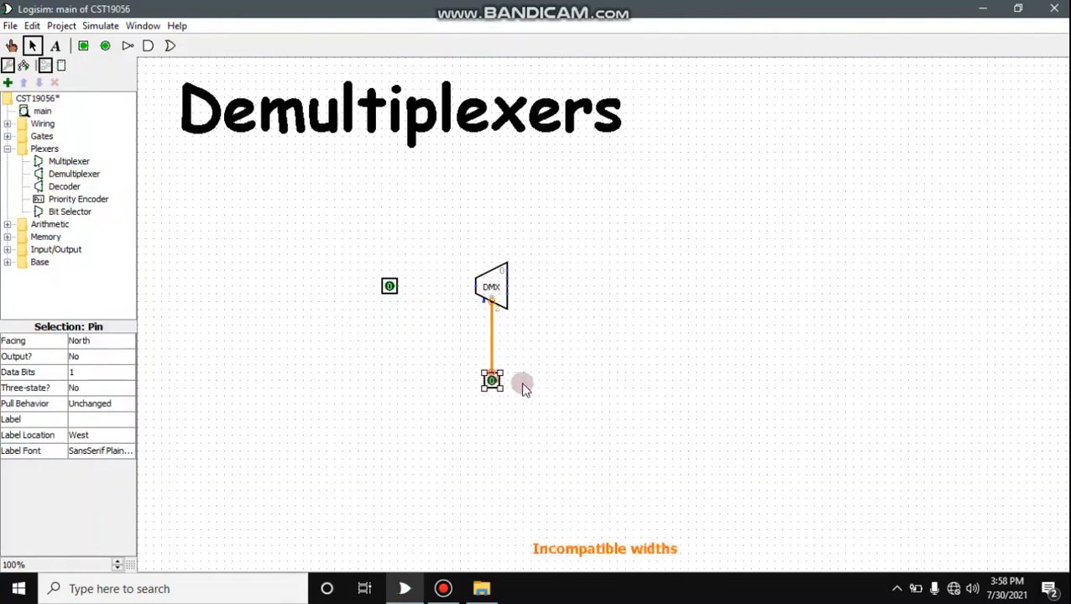
pyautogui.click(86, 374)
pyautogui.click(85, 400)
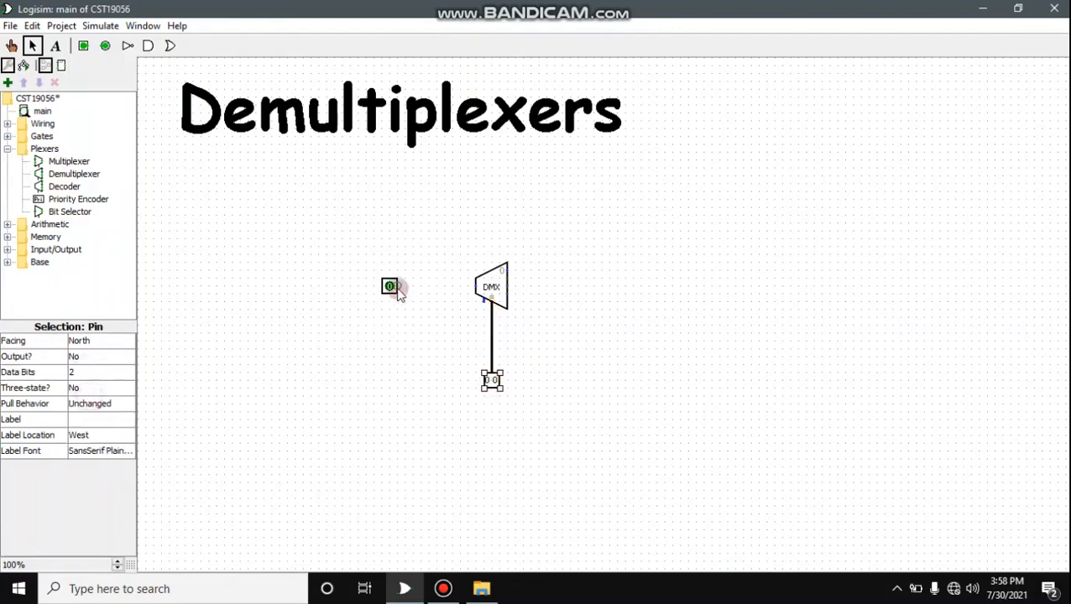
pyautogui.moveTo(410, 291); pyautogui.dragTo(485, 293)
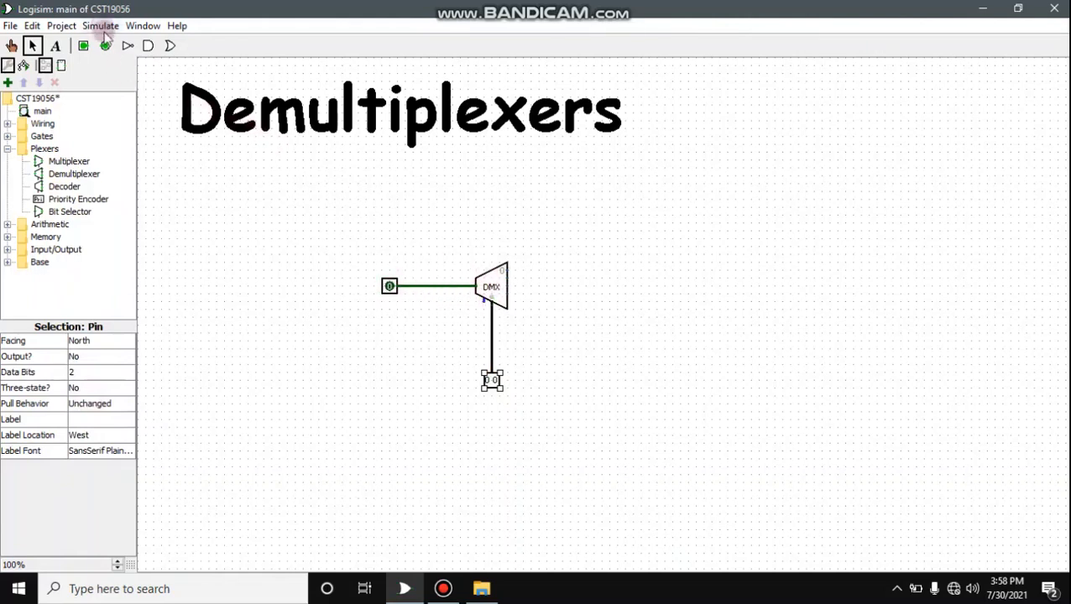
# Place four output pins in a column beside the demultiplexer and wire its outputs to them.
pyautogui.click(105, 45)
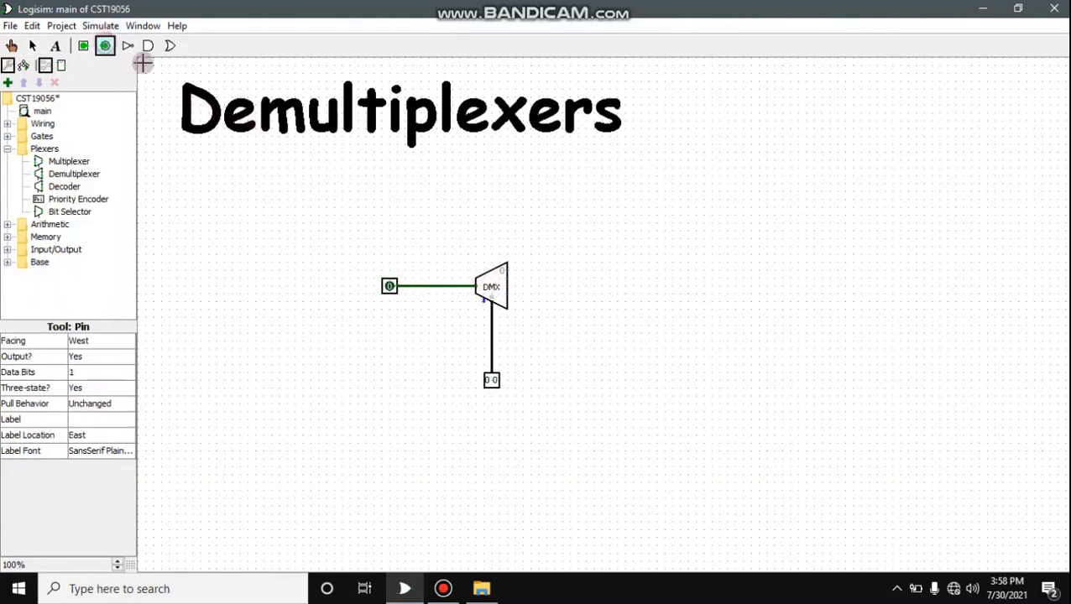
pyautogui.click(561, 247)
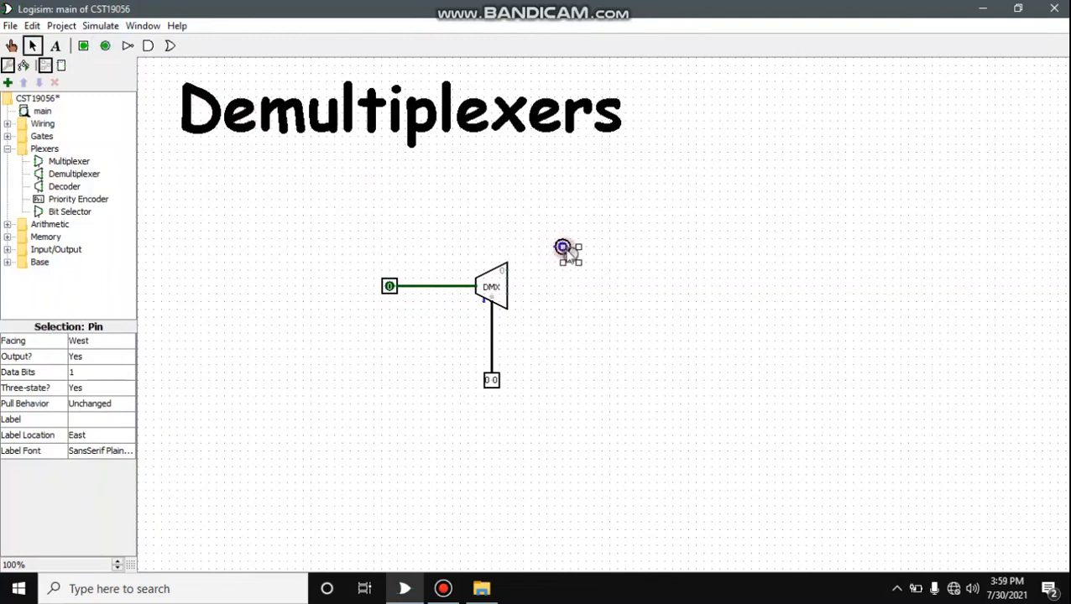
pyautogui.click(563, 270)
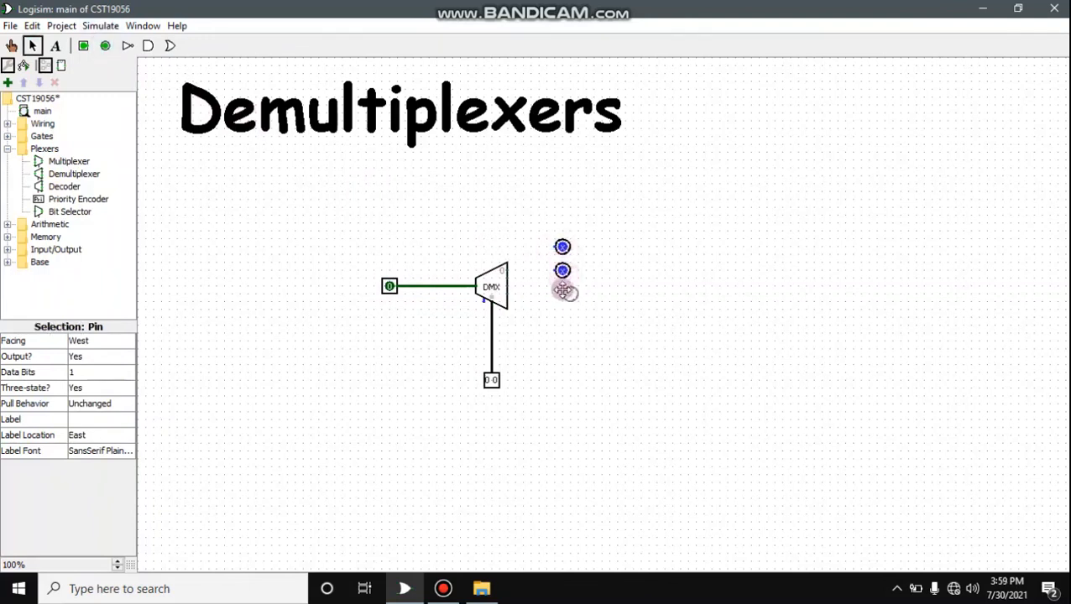
pyautogui.click(562, 294)
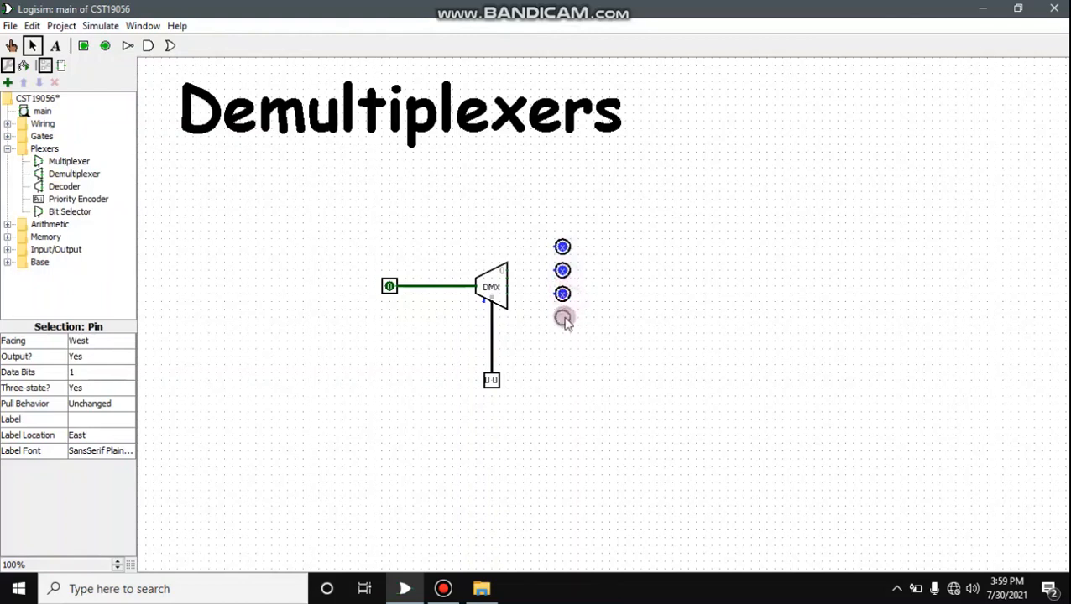
pyautogui.click(562, 317)
pyautogui.moveTo(508, 270); pyautogui.dragTo(561, 247)
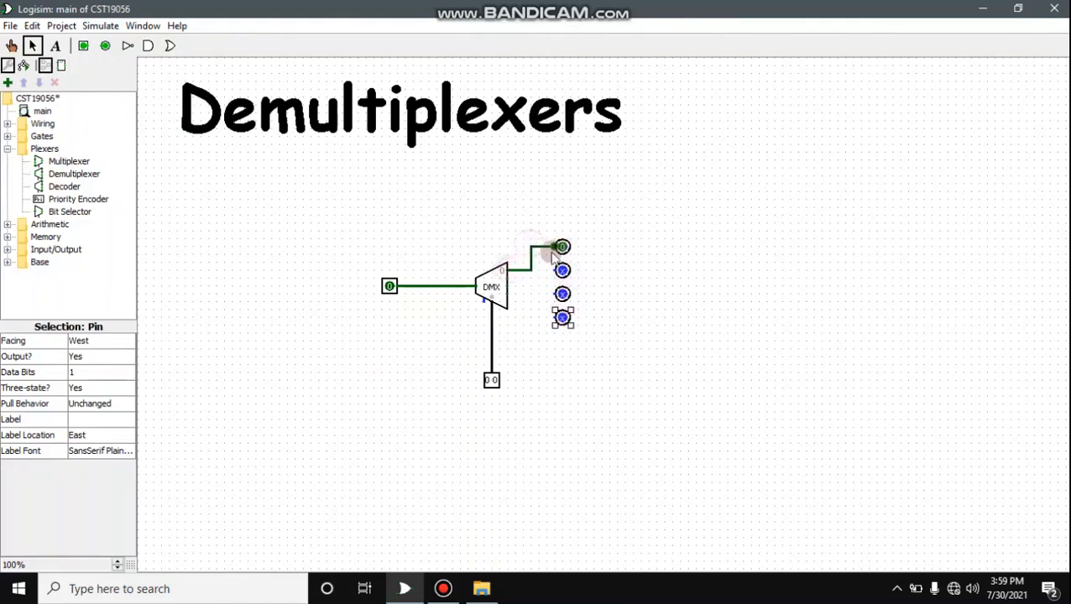
pyautogui.moveTo(509, 287); pyautogui.dragTo(561, 293)
# Label the demultiplexer's data input pin A and its select pin S1 S0.
pyautogui.click(390, 286)
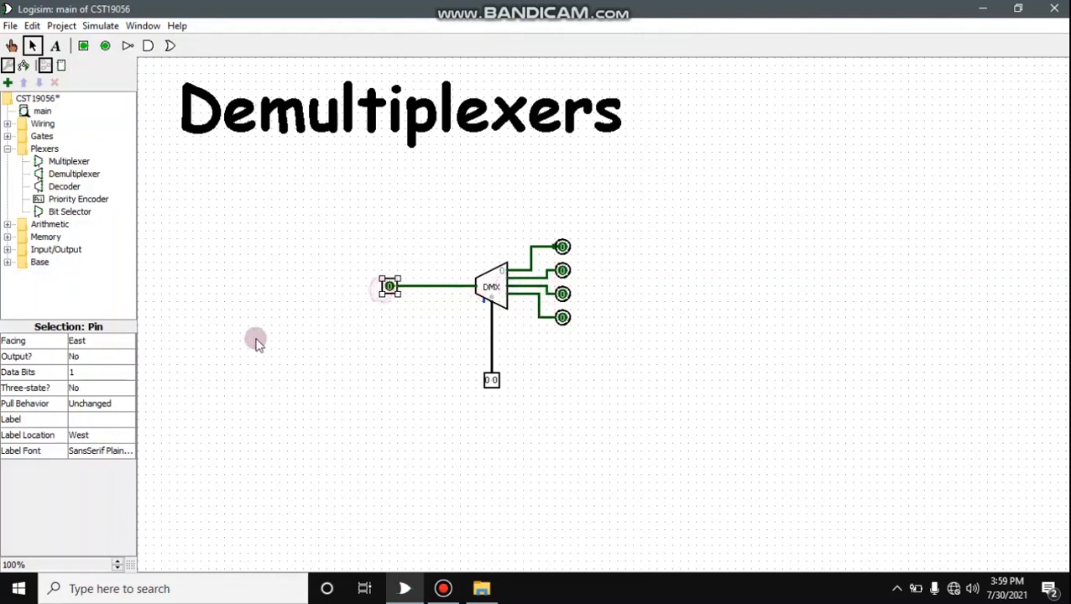
pyautogui.click(98, 420)
pyautogui.write('S')
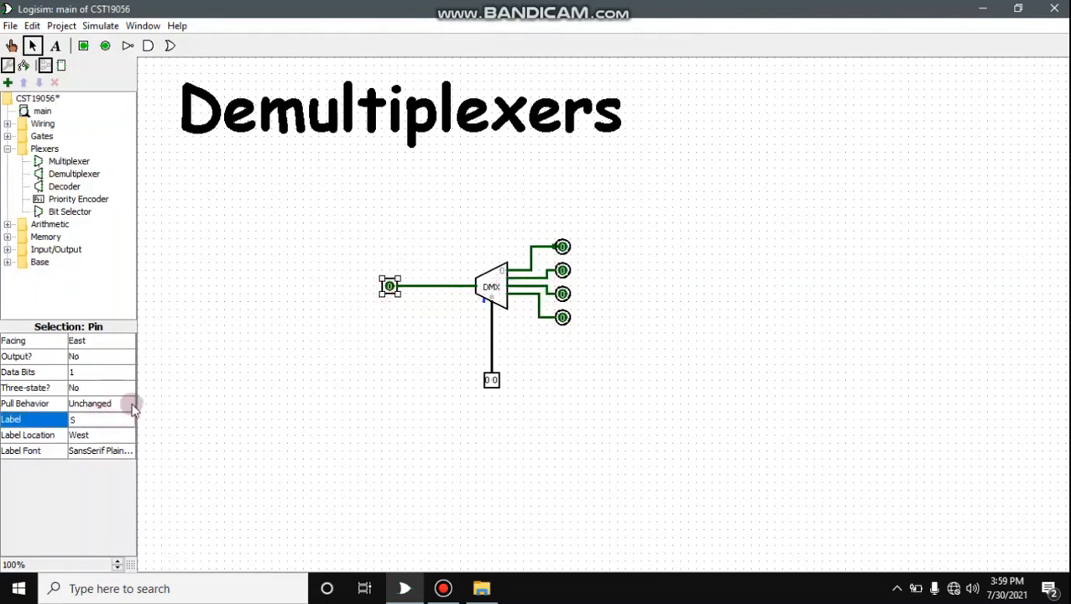
pyautogui.click(492, 380)
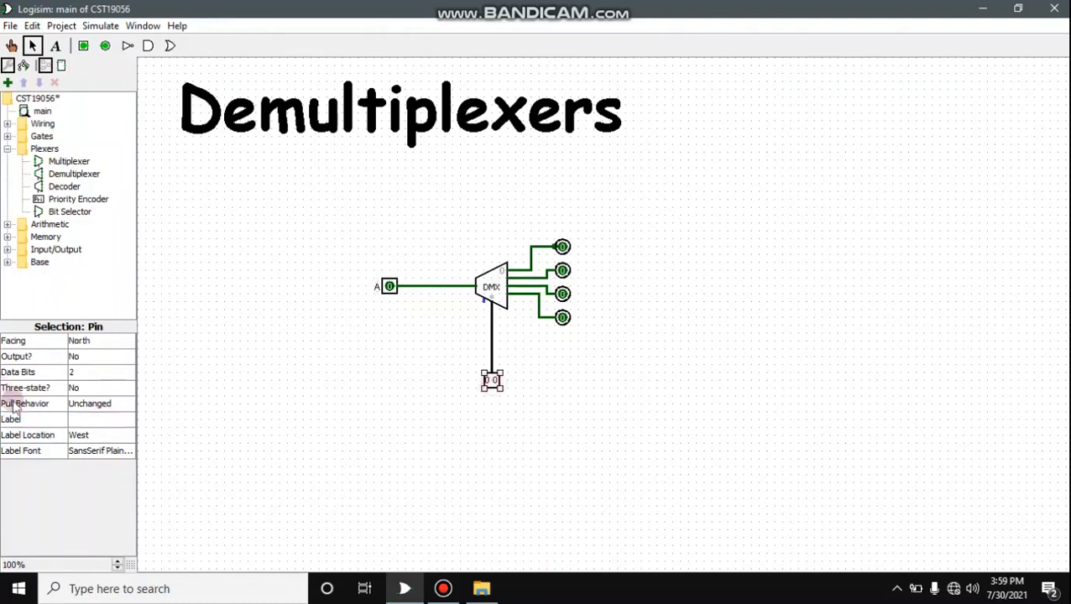
pyautogui.click(73, 419)
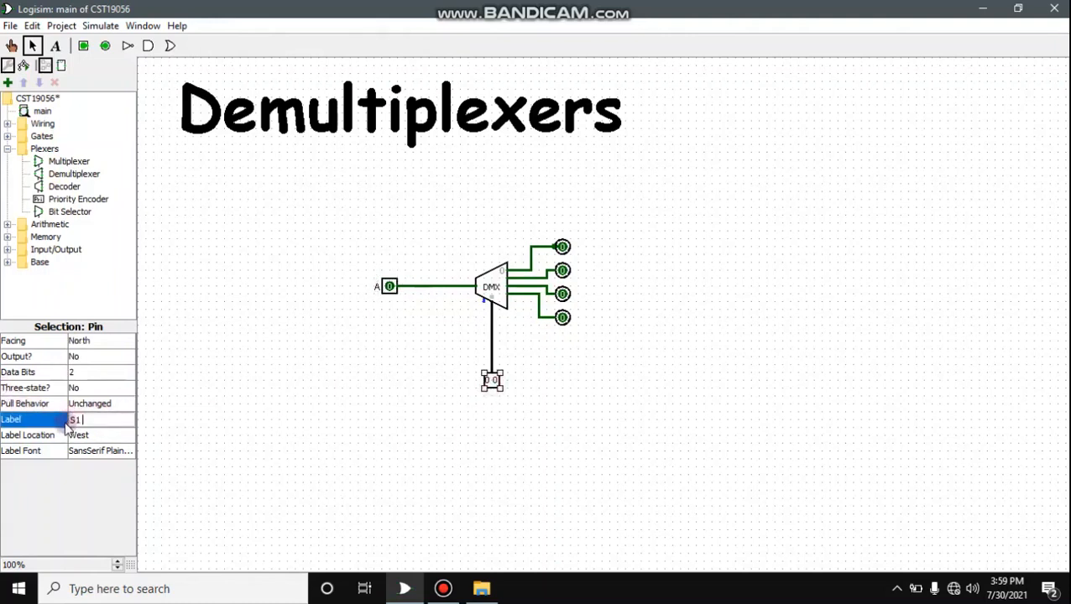
pyautogui.write('S1 S0')
pyautogui.press('Return')
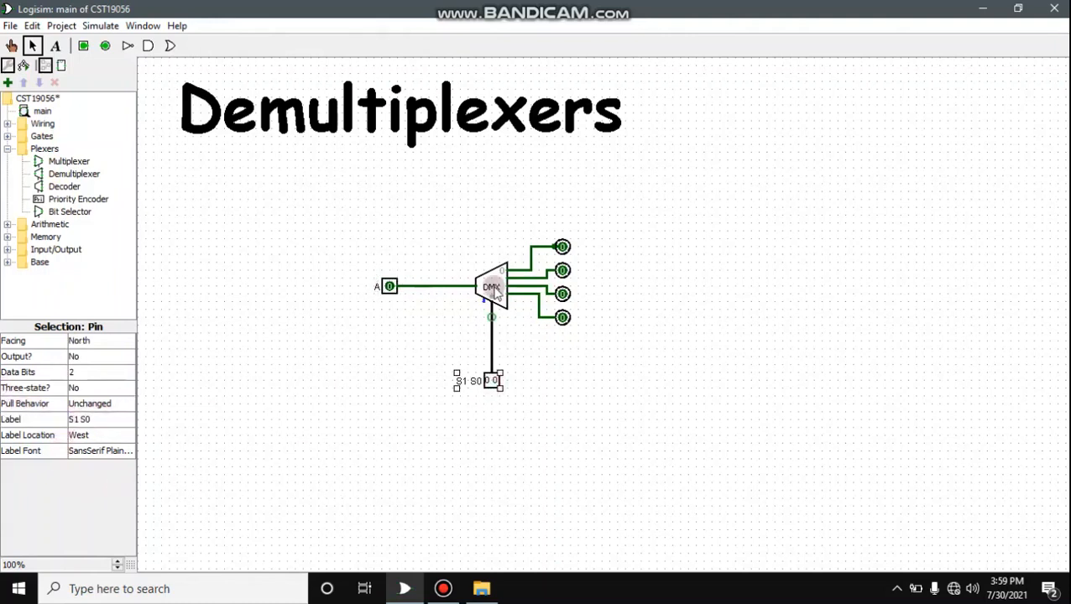
# Label the demultiplexer's first two output pins D0 and D1.
pyautogui.click(561, 245)
pyautogui.click(94, 419)
pyautogui.write('D')
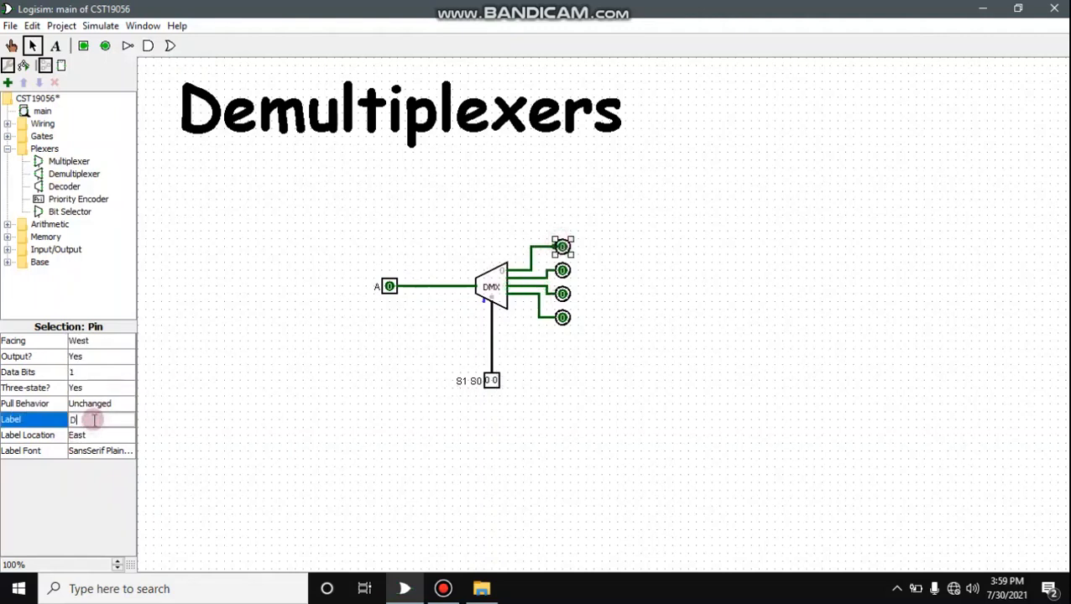
pyautogui.write('0')
pyautogui.press('Return')
pyautogui.click(563, 269)
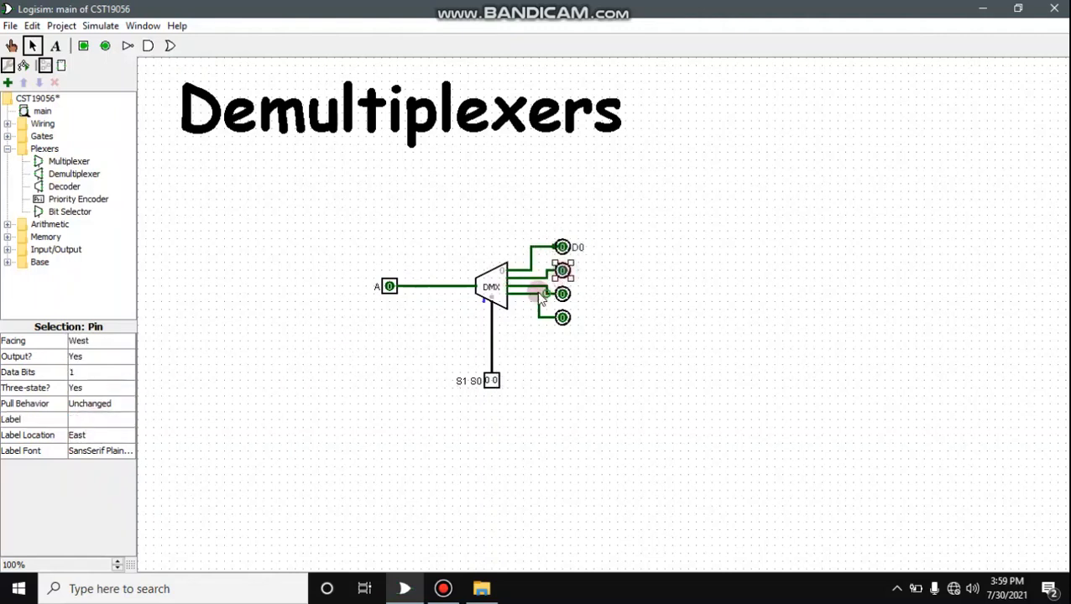
pyautogui.click(112, 418)
pyautogui.write('D1')
pyautogui.press('Return')
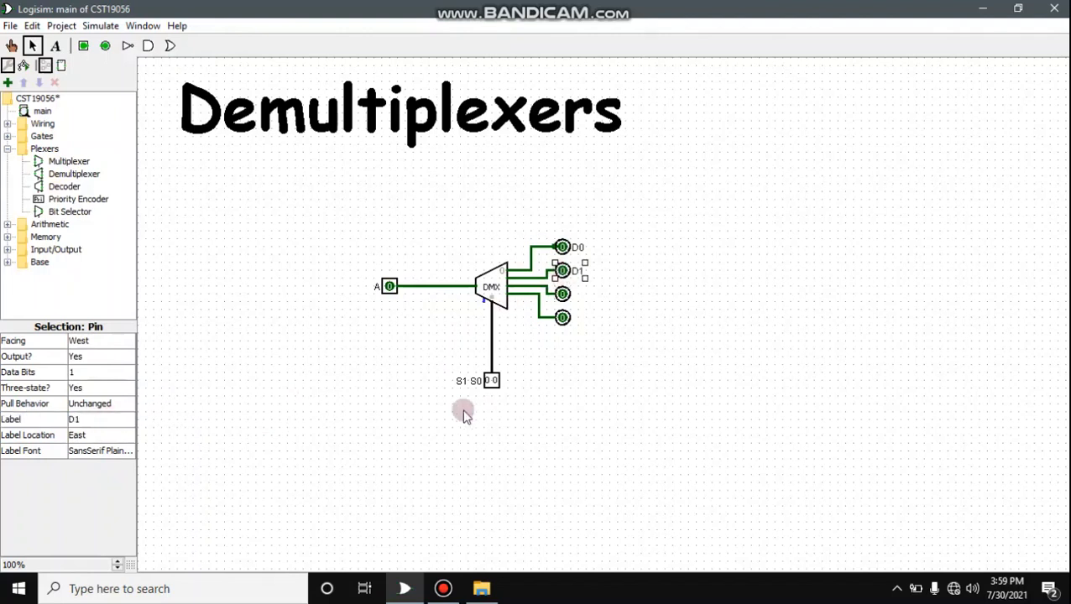
# Label the remaining two output pins D2 and D3.
pyautogui.click(563, 293)
pyautogui.click(89, 418)
pyautogui.write('D')
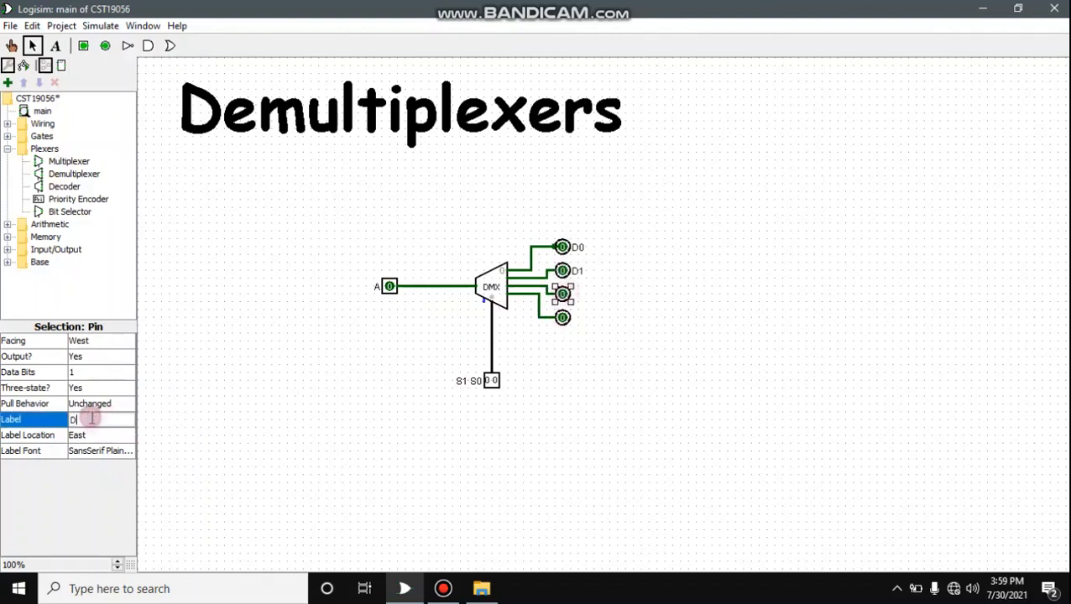
pyautogui.write('2')
pyautogui.press('Return')
pyautogui.click(563, 318)
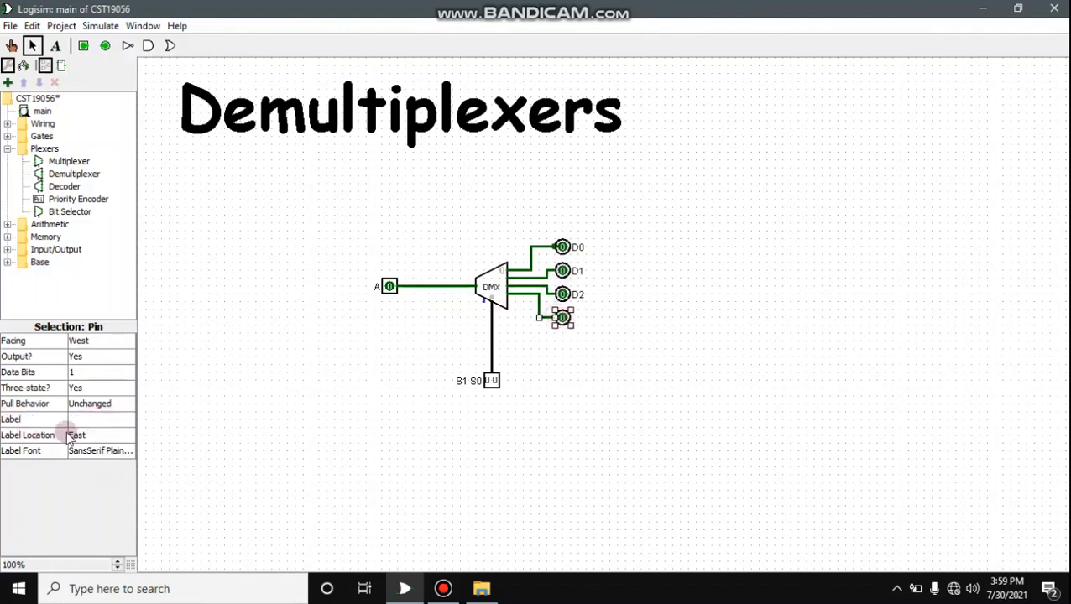
pyautogui.click(88, 416)
pyautogui.write('D3')
pyautogui.press('Return')
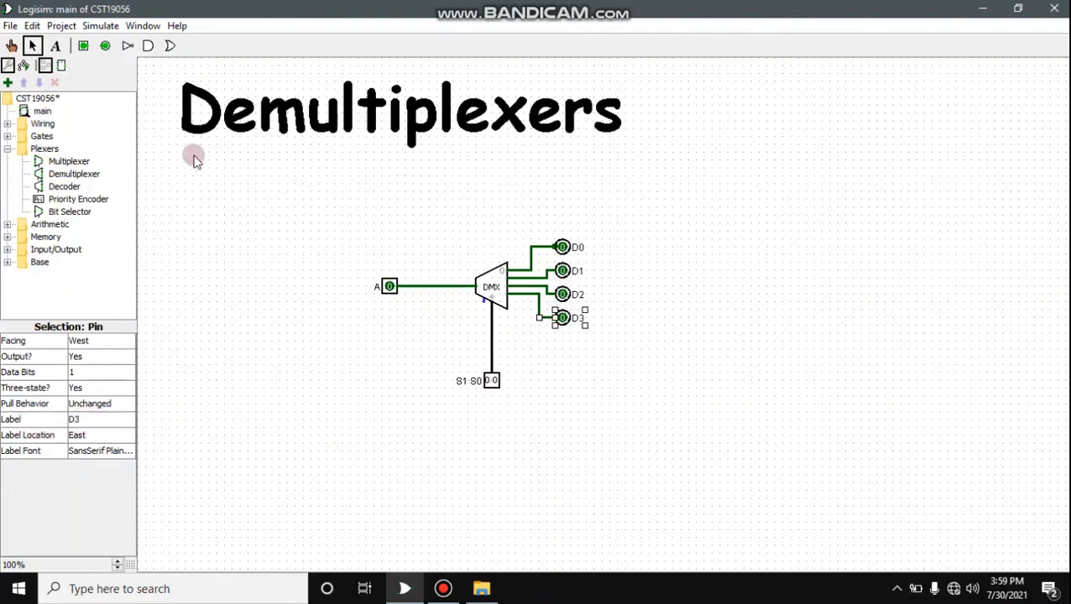
# Test the demultiplexer with A set to 1, switching S1 S0 through 01, 00, 10 and 11.
pyautogui.click(11, 45)
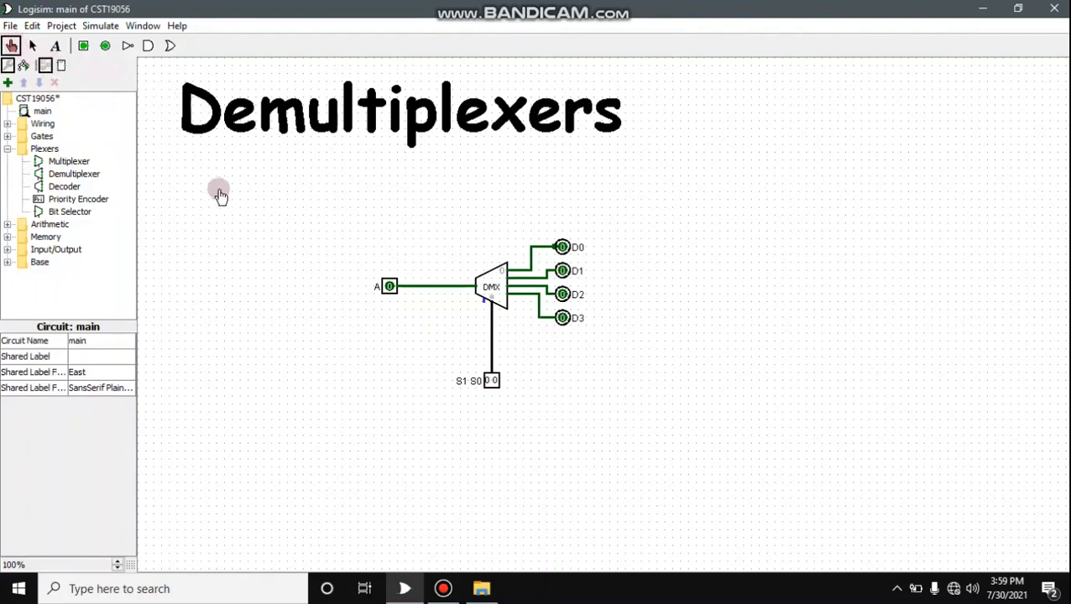
pyautogui.click(493, 382)
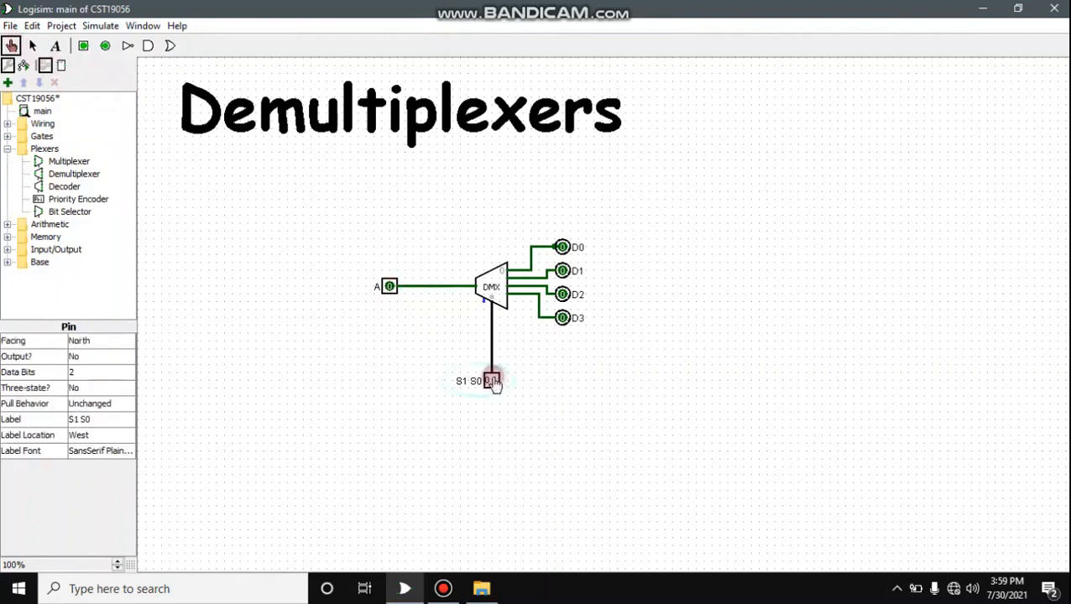
pyautogui.click(389, 288)
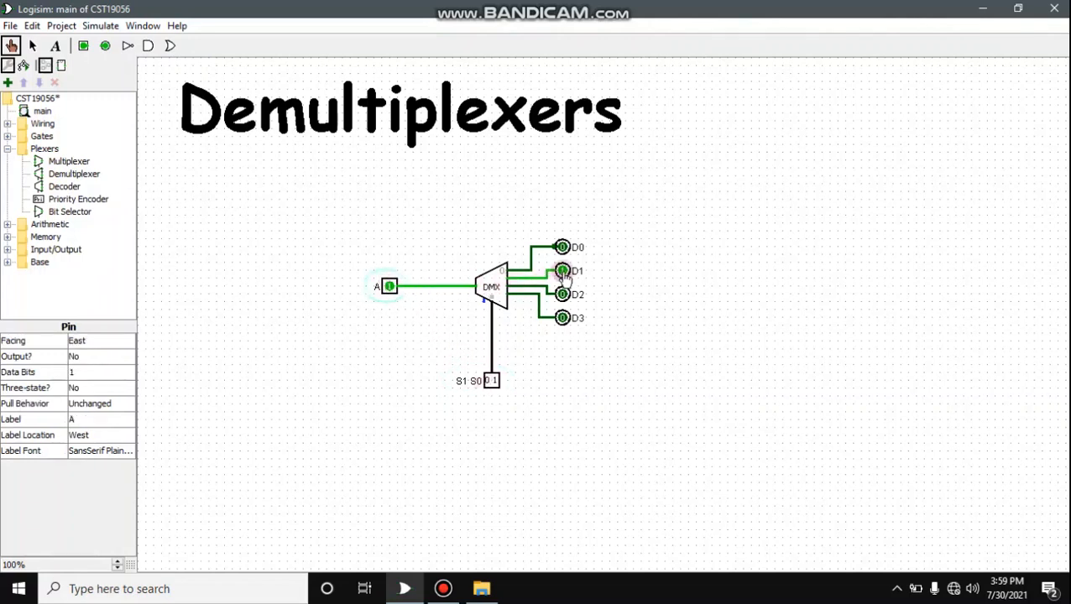
pyautogui.click(494, 382)
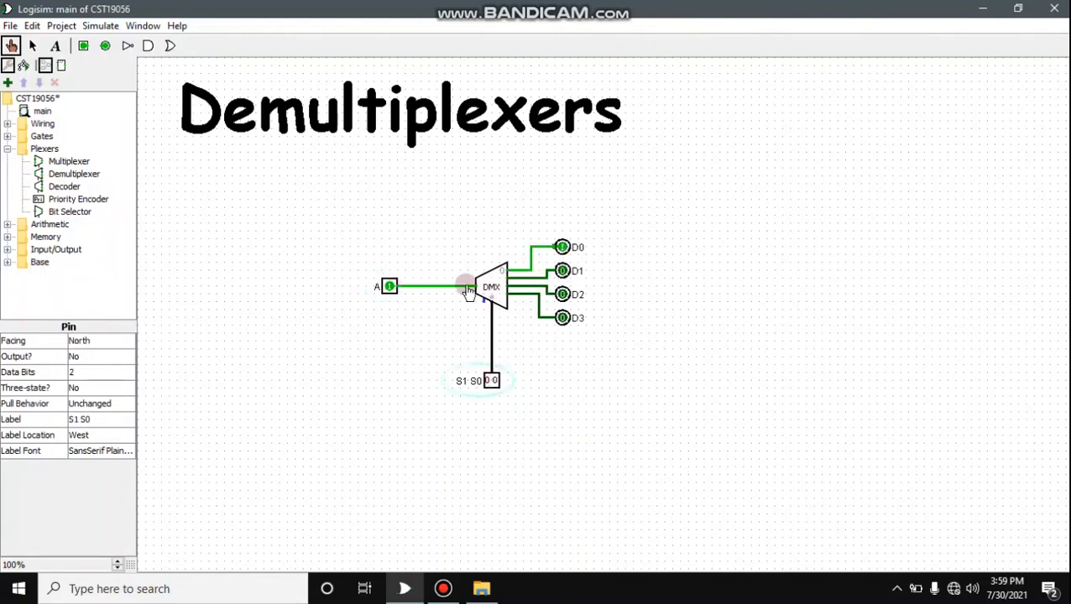
pyautogui.click(488, 382)
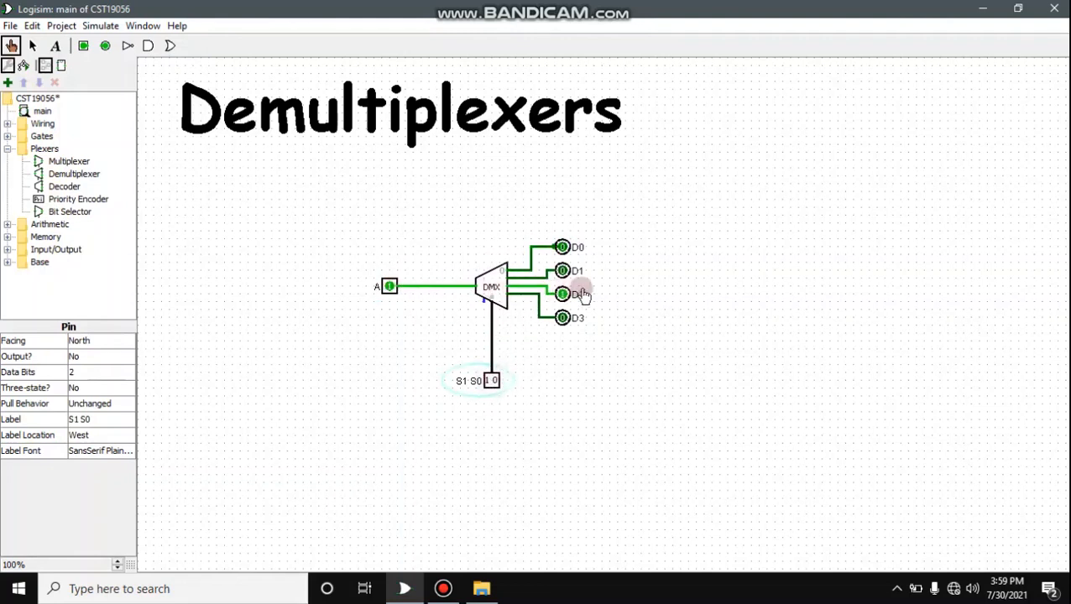
pyautogui.click(494, 382)
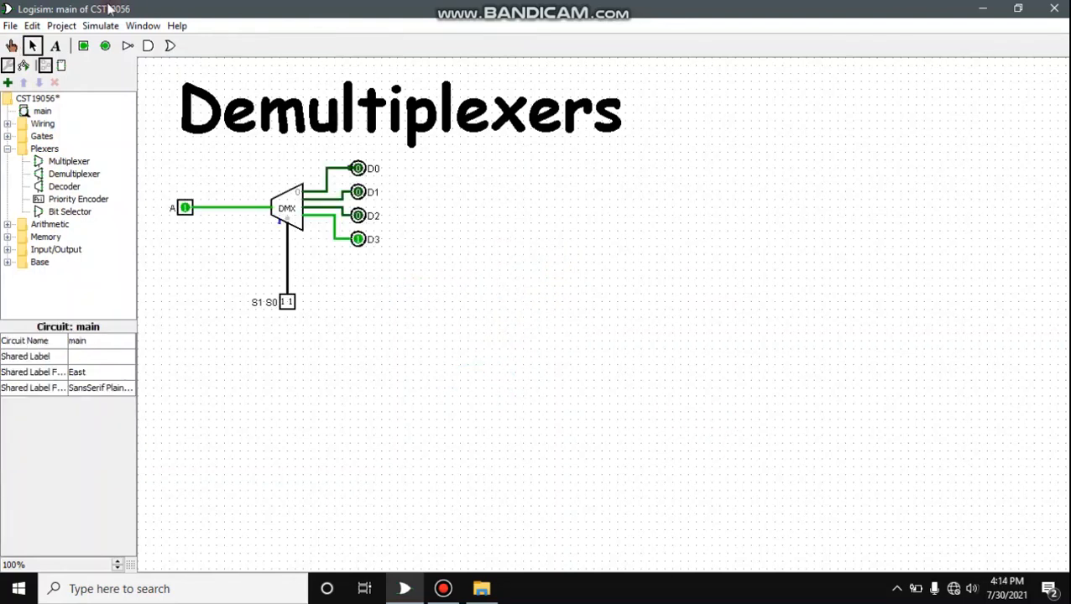
# Place four AND gates in a vertical column to the right of the built-in demultiplexer circuit.
pyautogui.click(149, 46)
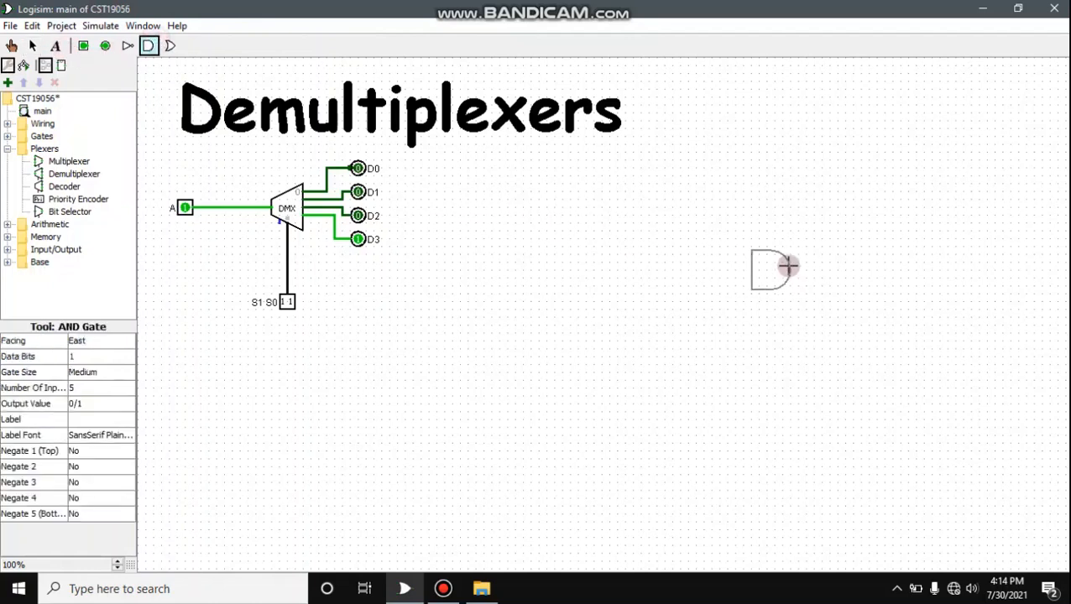
pyautogui.click(788, 266)
pyautogui.hotkey('ctrl', 'd')
pyautogui.moveTo(772, 296); pyautogui.dragTo(762, 428)
pyautogui.hotkey('ctrl', 'd')
pyautogui.hotkey('ctrl', 'd')
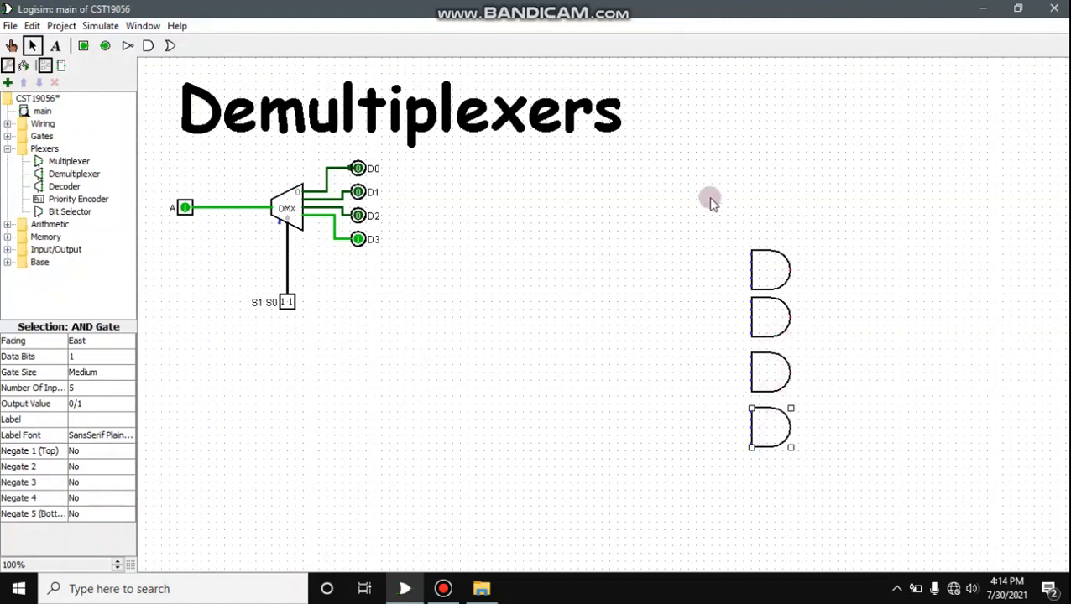
# Set the number of inputs to 3 on all four AND gates.
pyautogui.moveTo(709, 196); pyautogui.dragTo(829, 486)
pyautogui.click(88, 388)
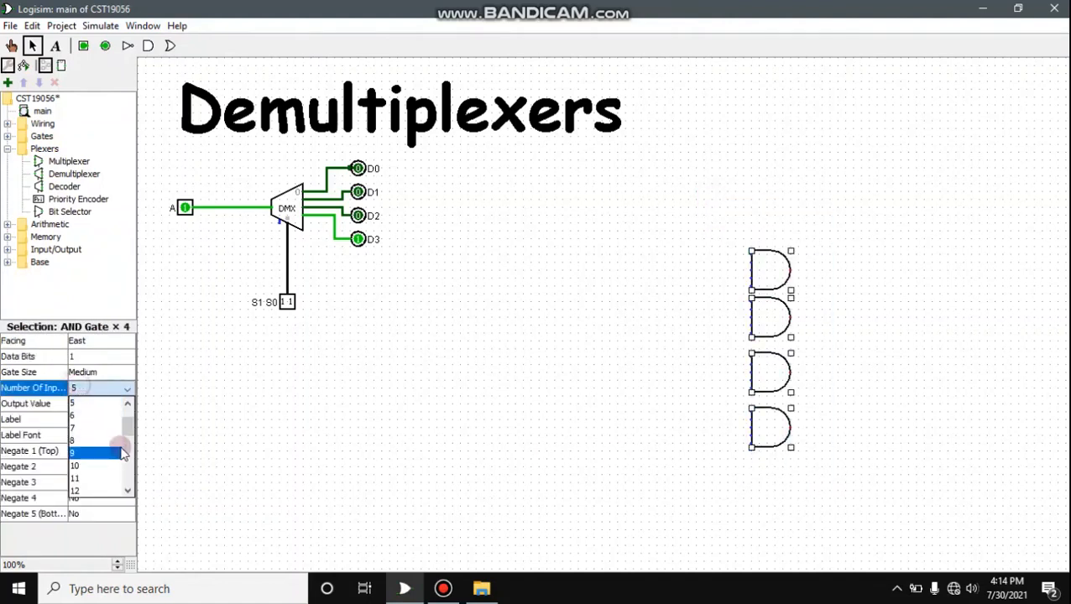
pyautogui.click(116, 430)
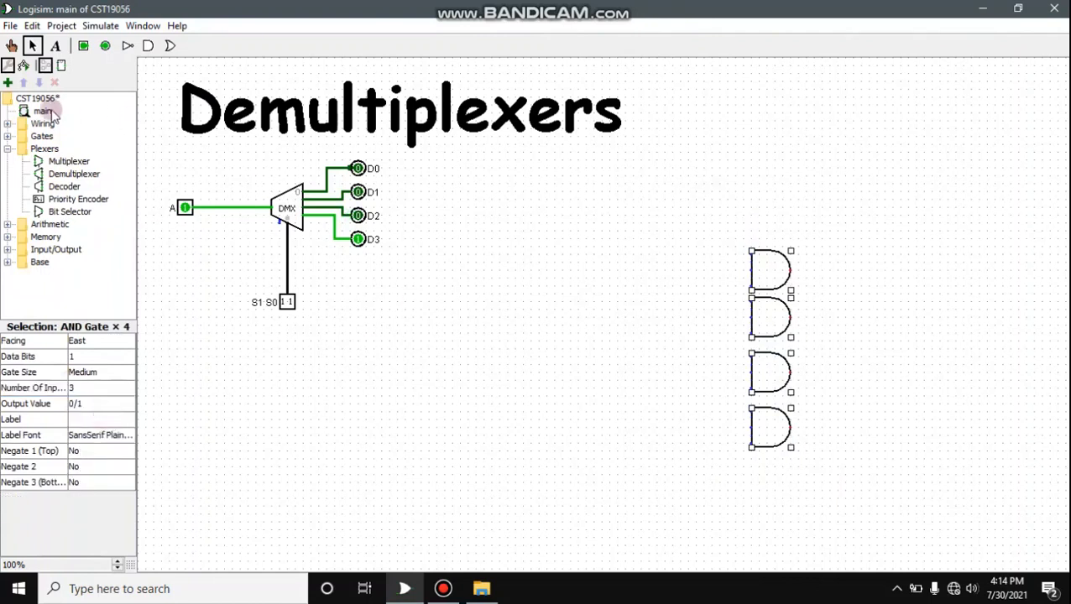
# Place two input pins side by side above and left of the AND gates, both facing South.
pyautogui.click(83, 45)
pyautogui.click(601, 208)
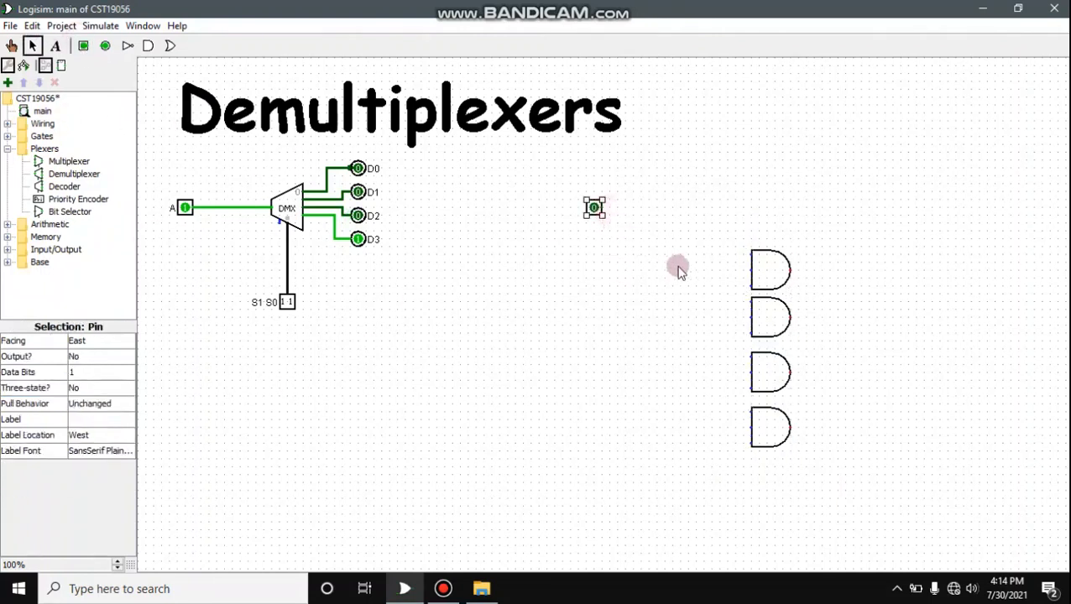
pyautogui.click(672, 207)
pyautogui.moveTo(545, 181); pyautogui.dragTo(742, 241)
pyautogui.click(99, 341)
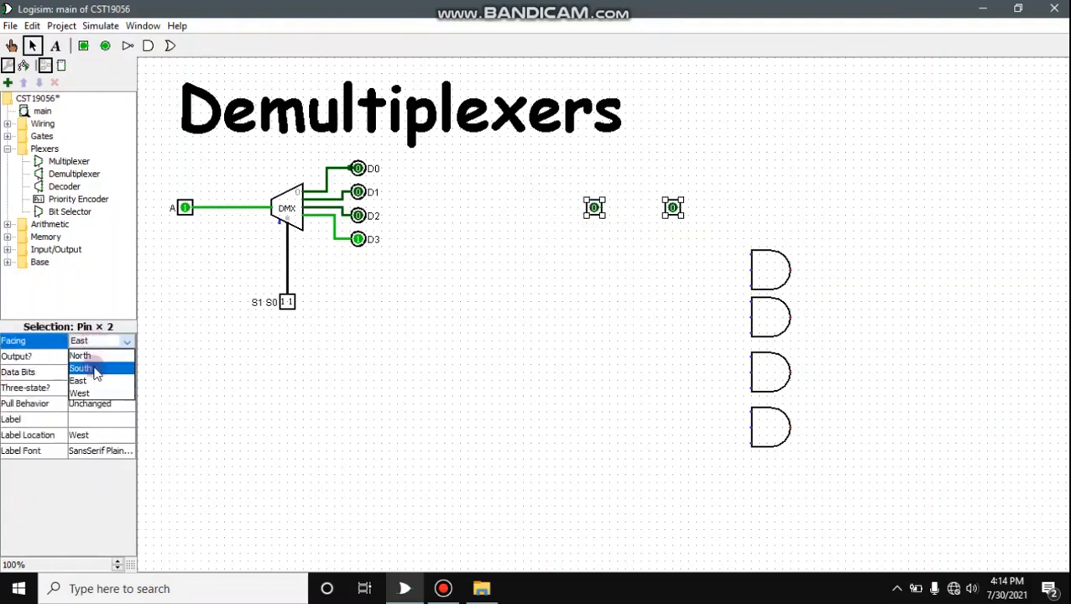
pyautogui.click(94, 369)
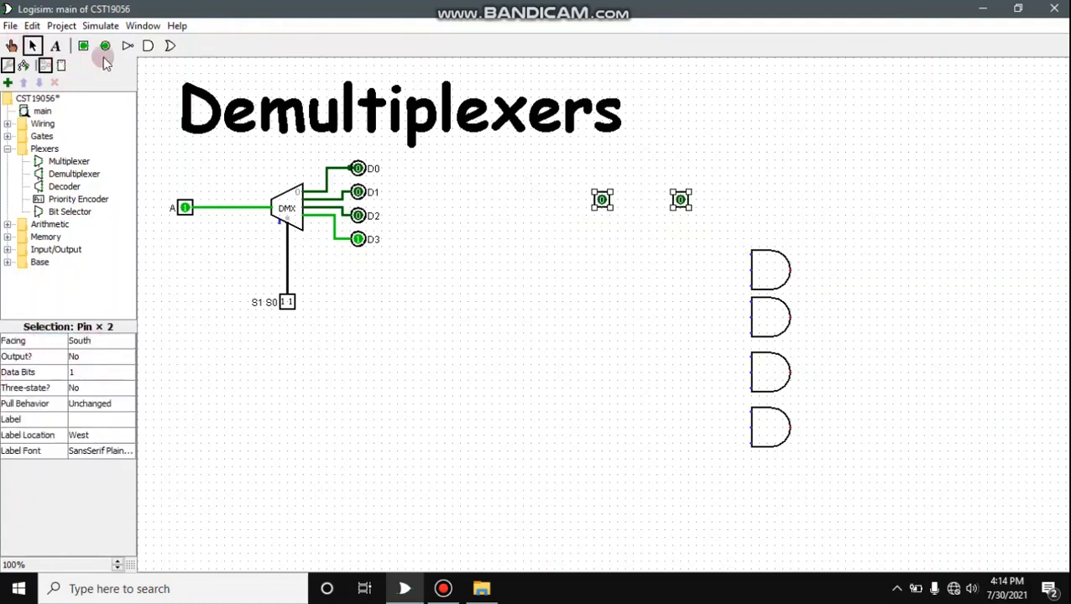
# Add two NOT gates beside and just below the two input pins, and set their facing to South.
pyautogui.click(128, 46)
pyautogui.click(637, 244)
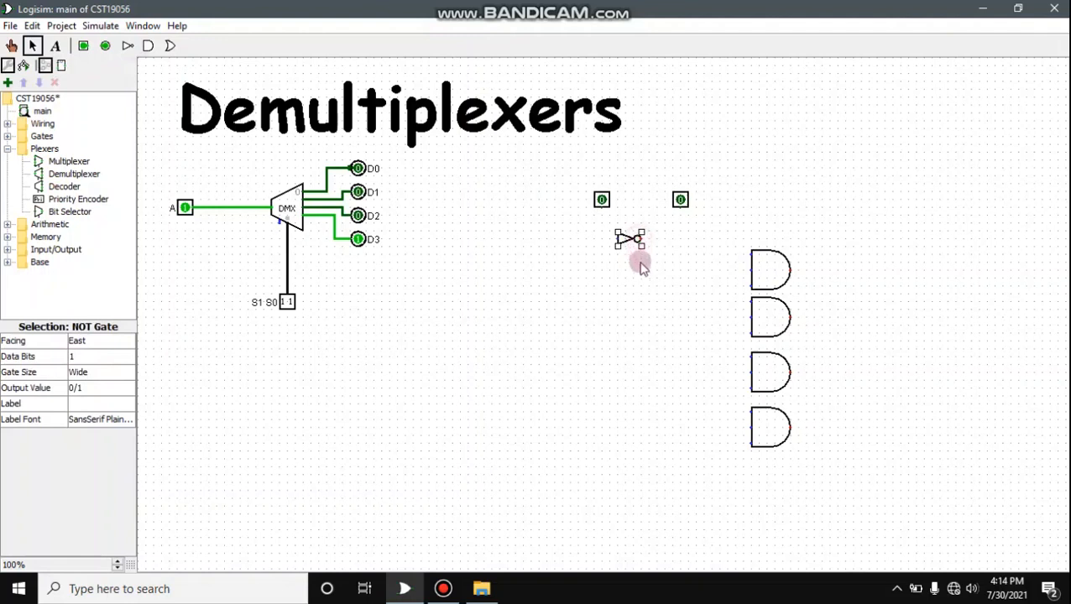
pyautogui.hotkey('ctrl', 'd')
pyautogui.moveTo(635, 249); pyautogui.dragTo(683, 242)
pyautogui.moveTo(533, 223); pyautogui.dragTo(734, 262)
pyautogui.click(100, 349)
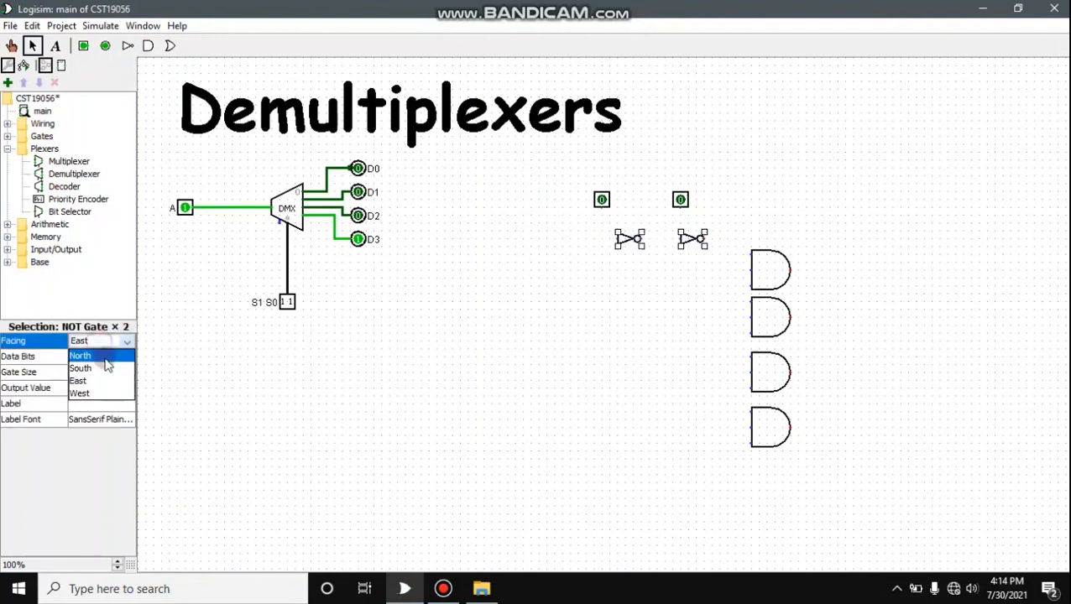
pyautogui.click(101, 368)
# Add an input pin to the left of the NOT gates and label it A.
pyautogui.click(83, 47)
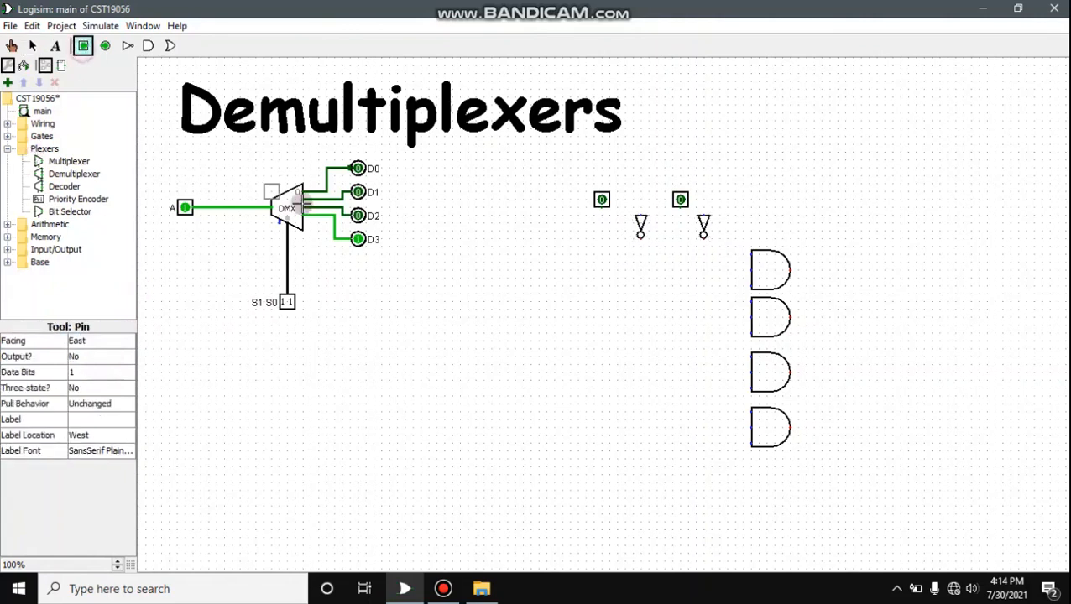
pyautogui.click(548, 254)
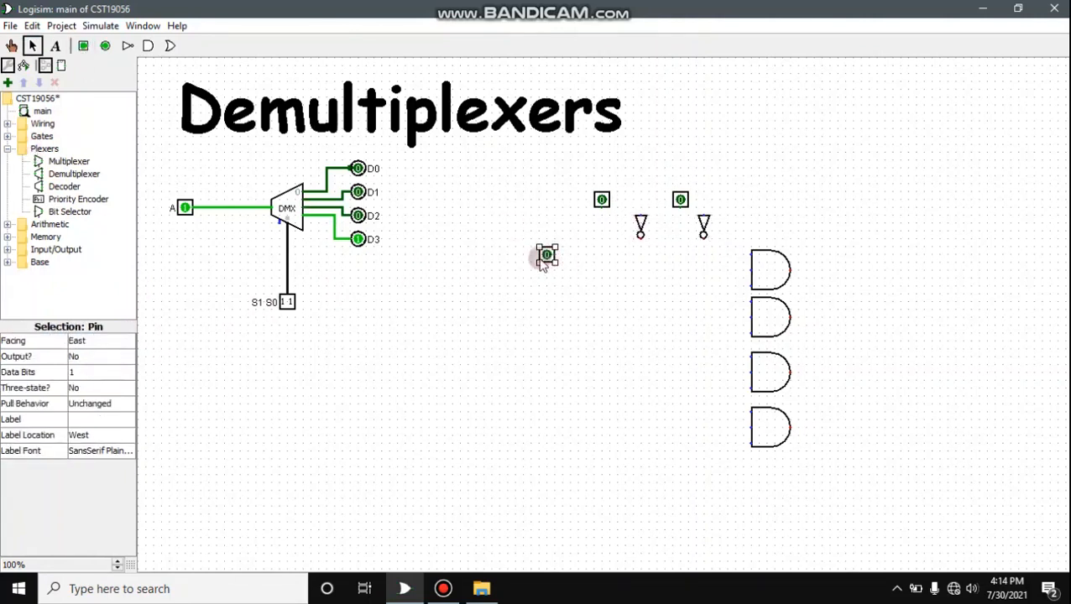
pyautogui.click(87, 419)
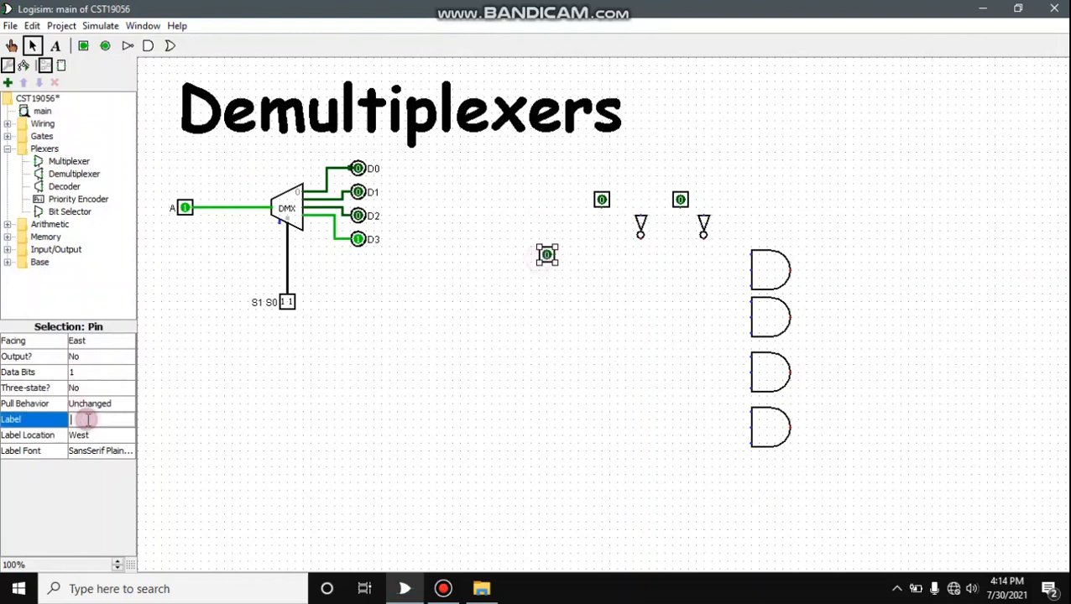
pyautogui.write('A')
pyautogui.press('Return')
# Label the two south-facing input pins S1 and S0, from left to right.
pyautogui.click(600, 200)
pyautogui.click(111, 413)
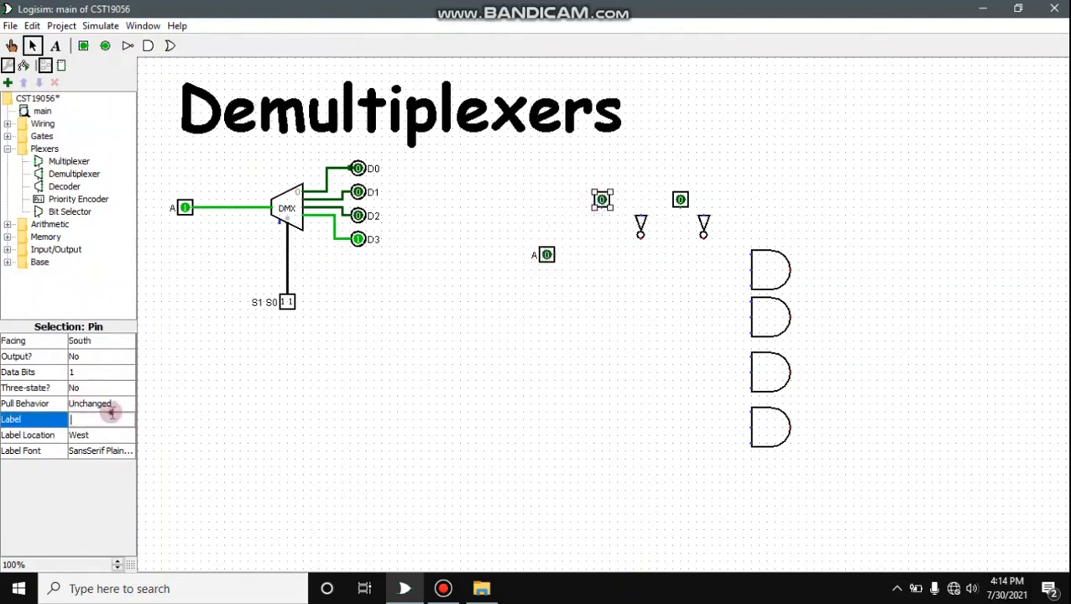
pyautogui.press('Return')
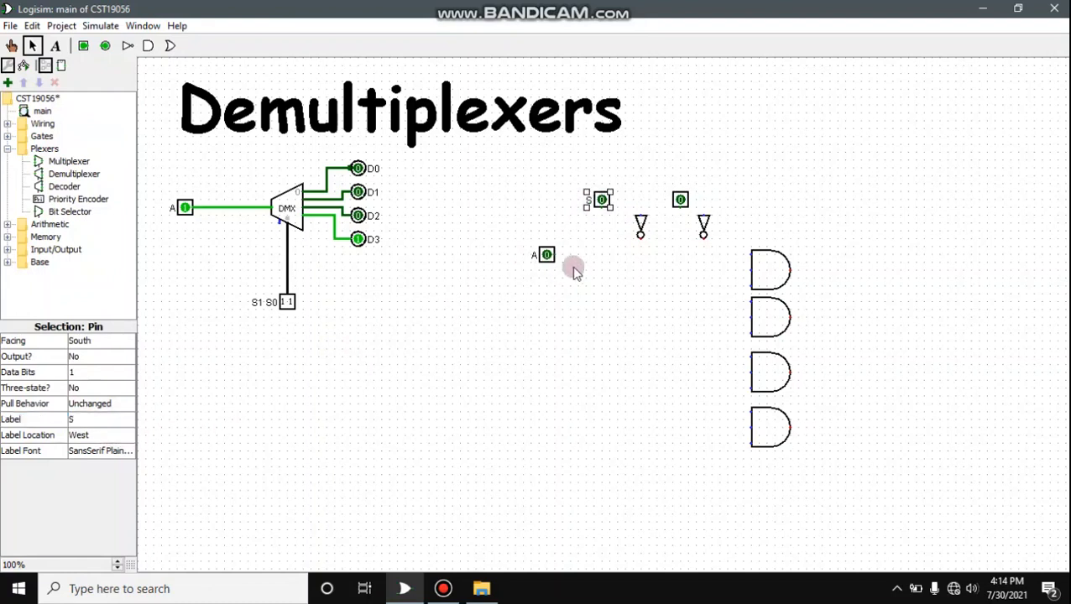
pyautogui.click(109, 429)
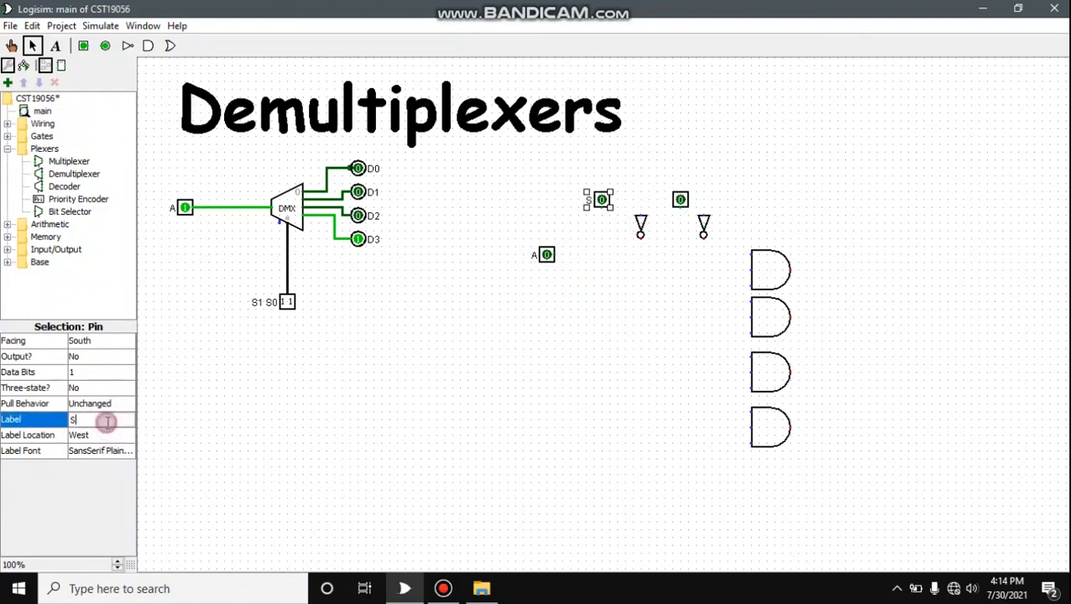
pyautogui.press('Return')
pyautogui.click(680, 199)
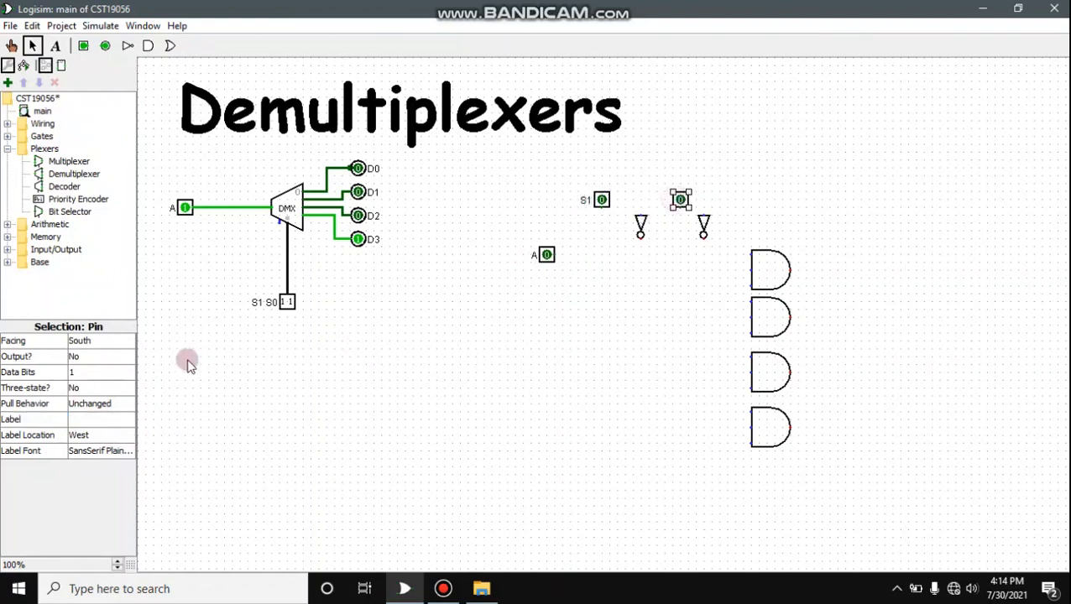
pyautogui.click(81, 422)
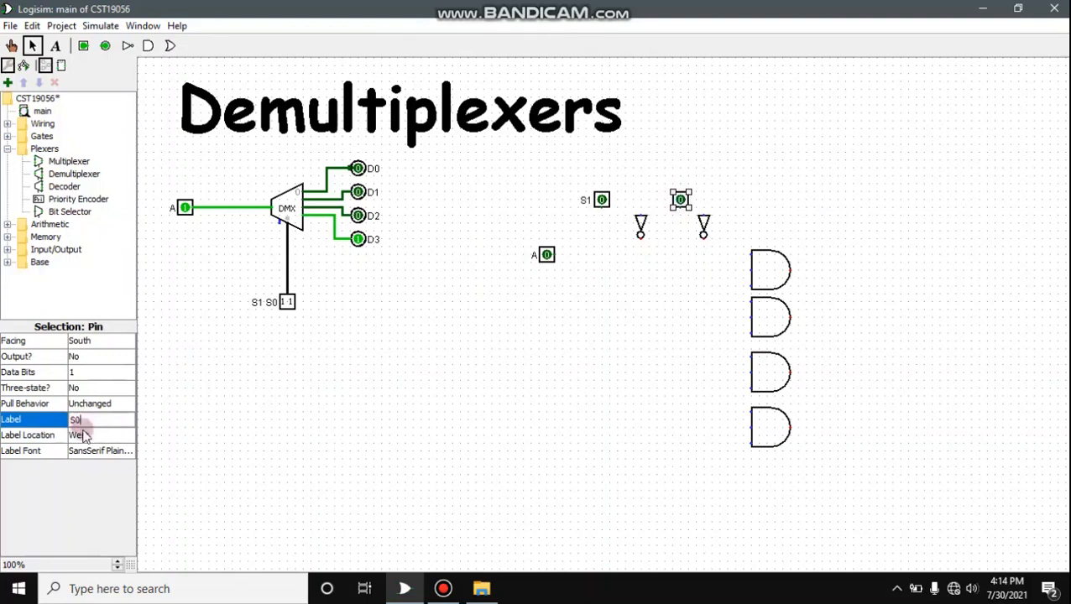
pyautogui.press('Return')
# Run vertical lines down from S1, its NOT gate and S0, and branch each select pin into its NOT gate's input.
pyautogui.moveTo(601, 207); pyautogui.dragTo(598, 477)
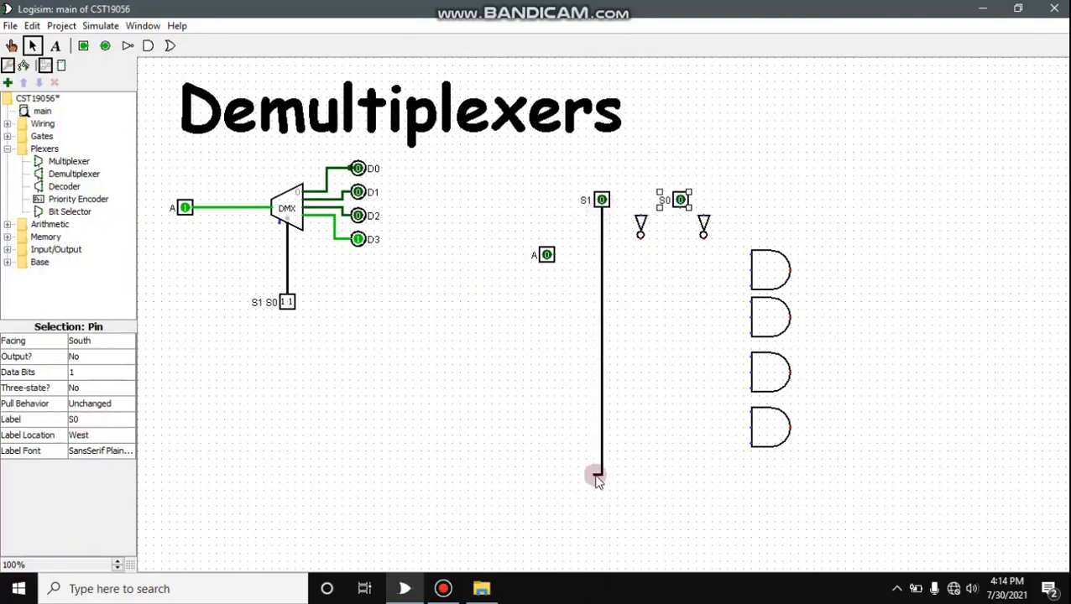
pyautogui.moveTo(640, 235); pyautogui.dragTo(640, 475)
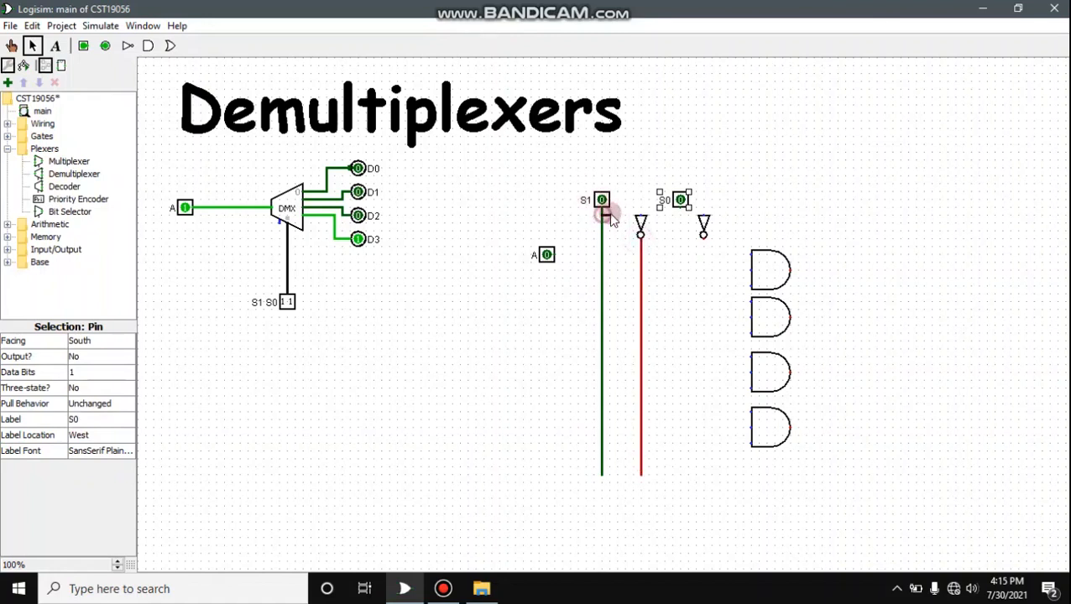
pyautogui.moveTo(610, 214)
pyautogui.mouseDown()
pyautogui.moveTo(640, 214)
pyautogui.moveTo(611, 214)
pyautogui.moveTo(638, 234)
pyautogui.moveTo(641, 218)
pyautogui.moveTo(641, 232)
pyautogui.mouseUp()
pyautogui.moveTo(704, 221); pyautogui.dragTo(680, 475)
pyautogui.moveTo(682, 216); pyautogui.dragTo(703, 223)
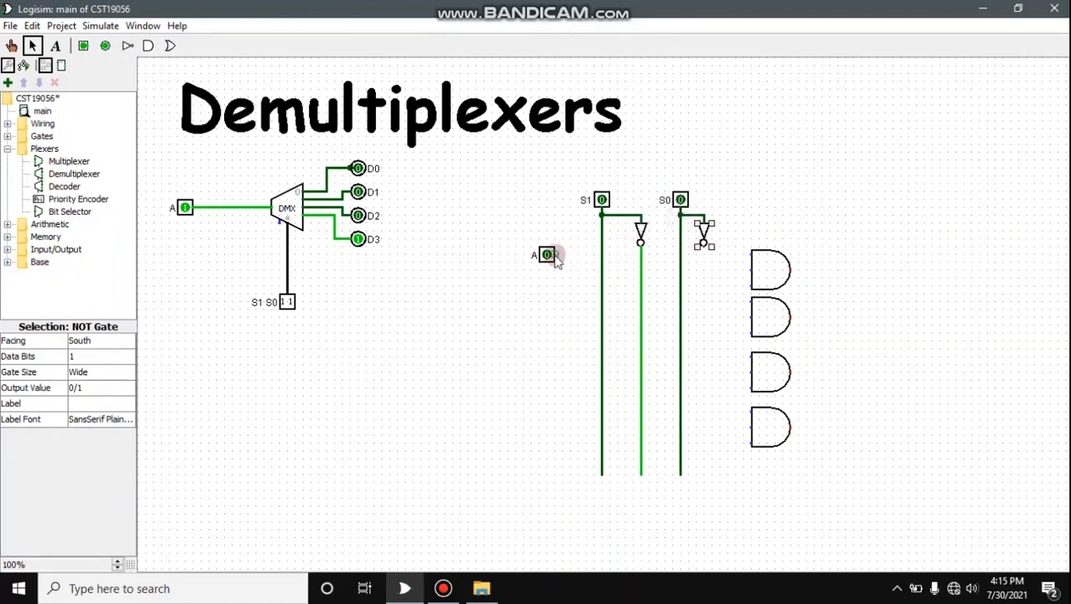
# Extend the inverted S0 line downward and wire A to the upper input of all four AND gates.
pyautogui.moveTo(554, 256)
pyautogui.mouseDown()
pyautogui.moveTo(753, 255)
pyautogui.moveTo(705, 294)
pyautogui.moveTo(705, 475)
pyautogui.mouseUp()
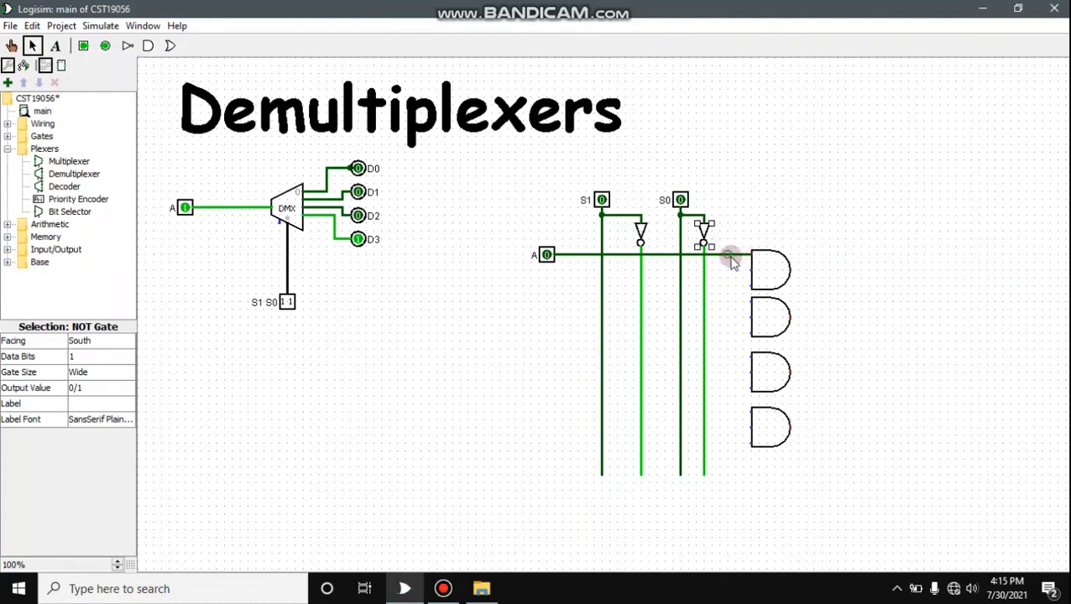
pyautogui.moveTo(729, 255)
pyautogui.mouseDown()
pyautogui.moveTo(729, 461)
pyautogui.moveTo(733, 445)
pyautogui.moveTo(751, 446)
pyautogui.mouseUp()
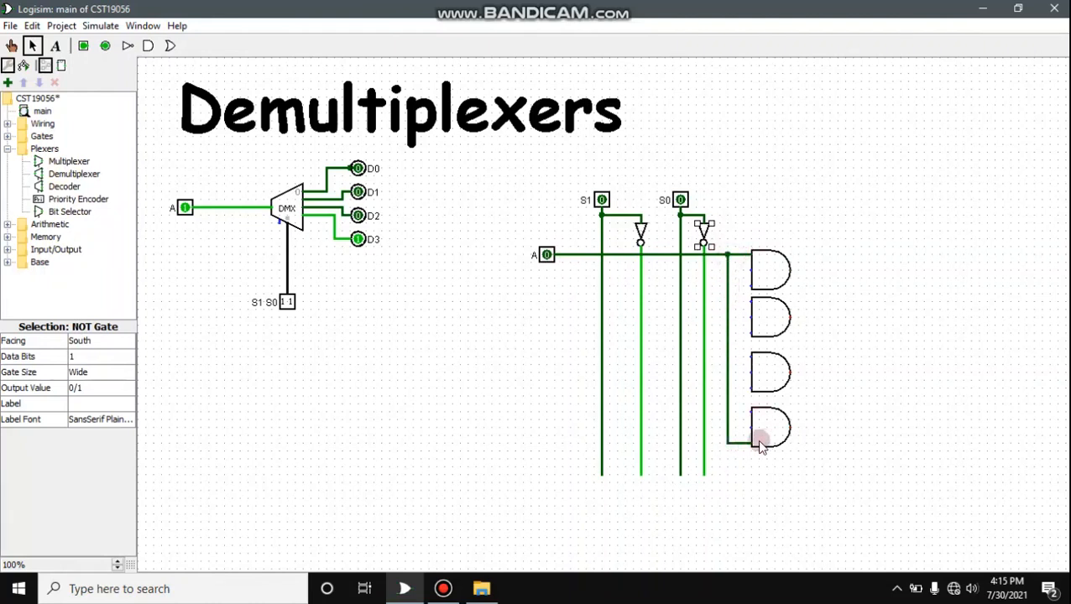
pyautogui.hotkey('ctrl', 'z')
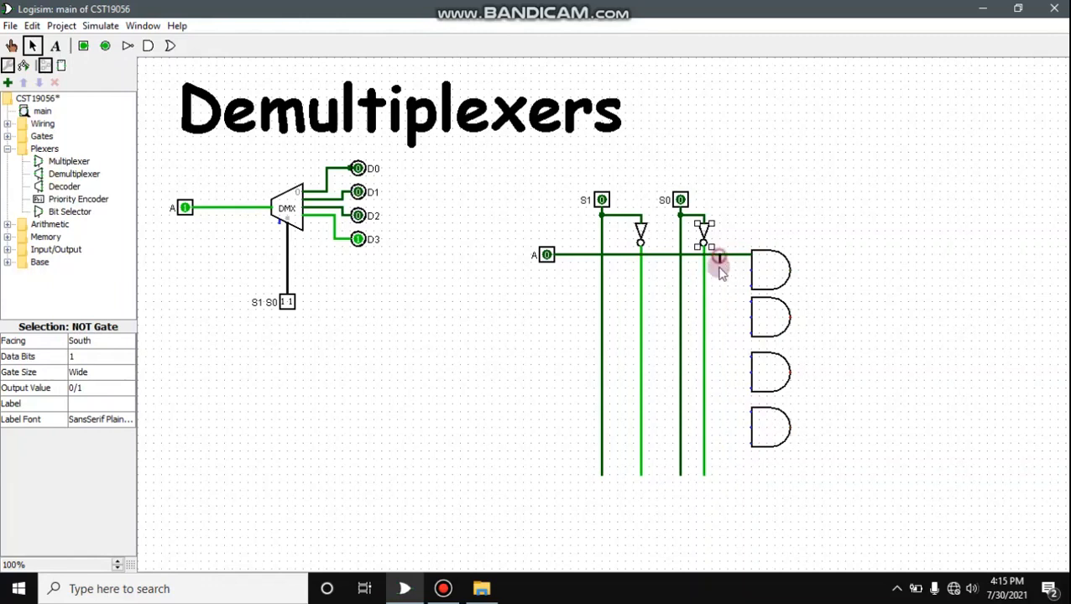
pyautogui.moveTo(719, 260); pyautogui.dragTo(750, 359)
pyautogui.moveTo(750, 304); pyautogui.dragTo(750, 301)
pyautogui.moveTo(721, 356); pyautogui.dragTo(750, 415)
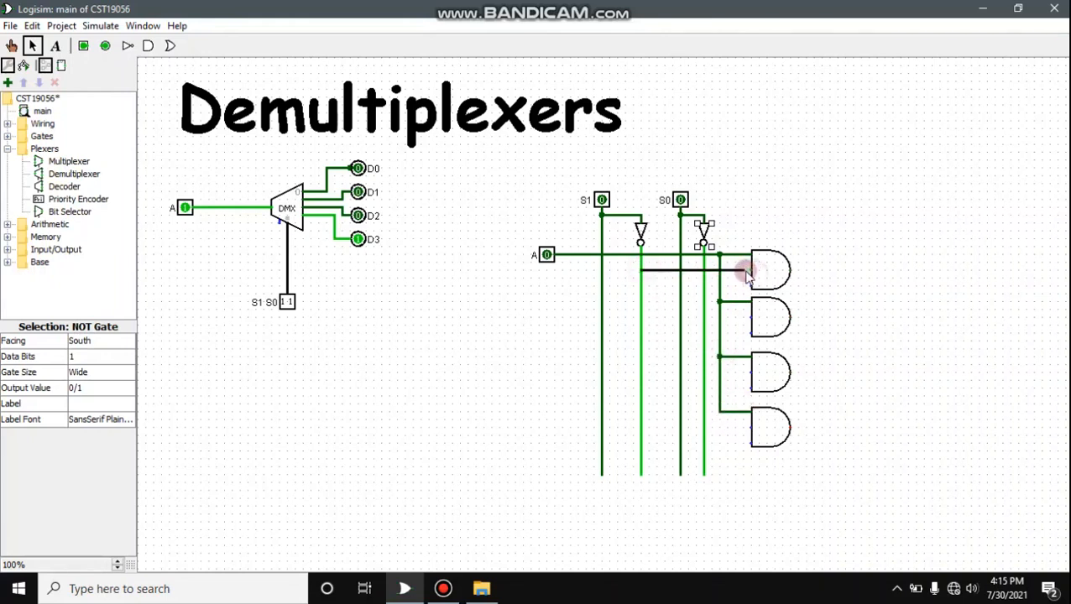
# Wire inverted S1 and inverted S0 to the first AND gate, and inverted S1 and S0 to the second.
pyautogui.moveTo(753, 274); pyautogui.dragTo(750, 270)
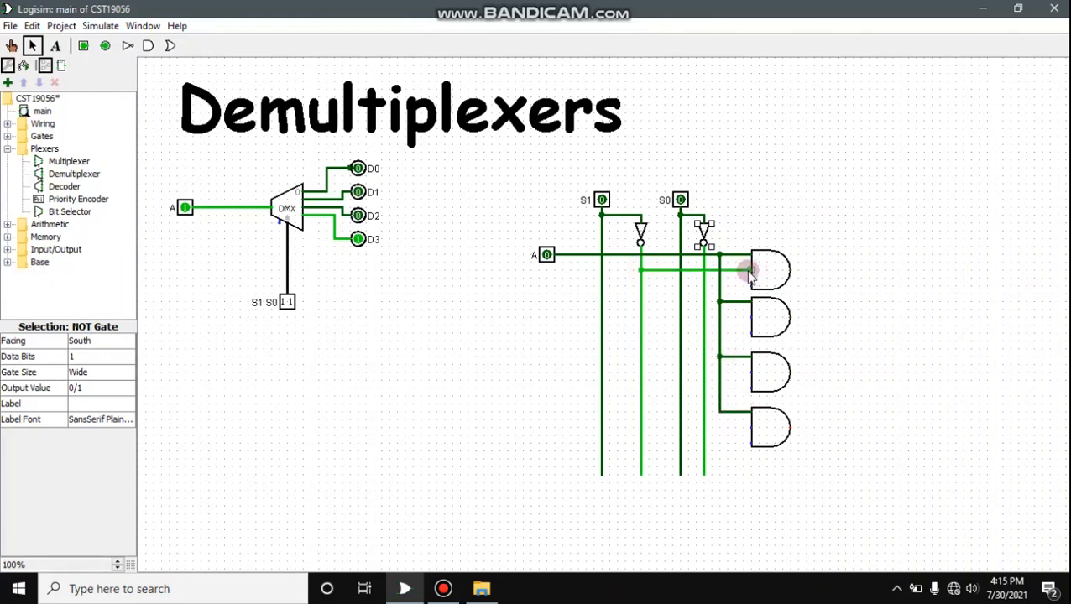
pyautogui.click(704, 292)
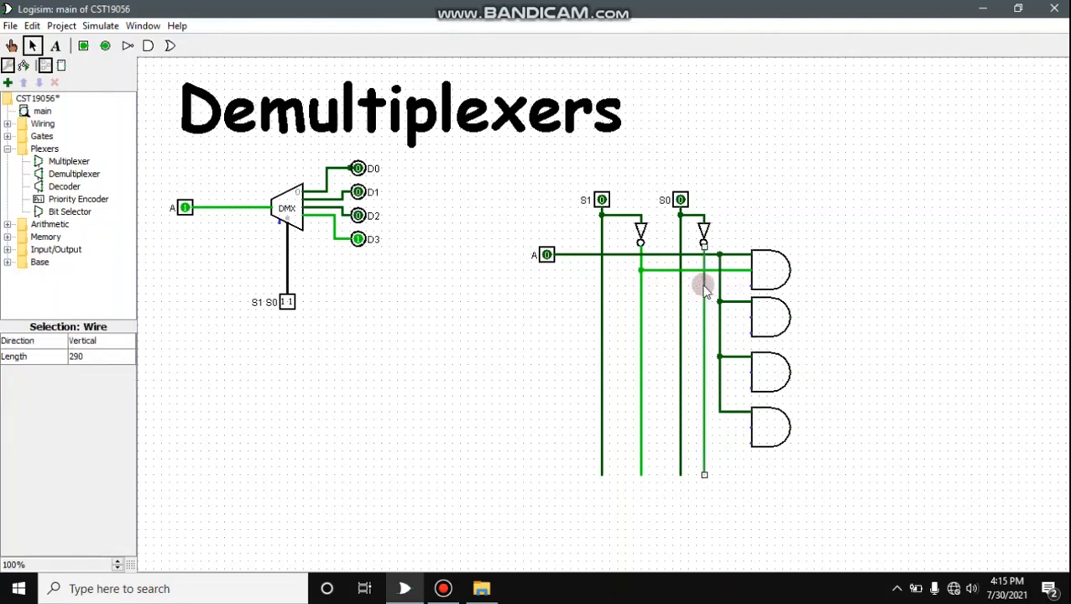
pyautogui.click(740, 288)
pyautogui.moveTo(752, 287); pyautogui.dragTo(704, 286)
pyautogui.moveTo(752, 318); pyautogui.dragTo(641, 317)
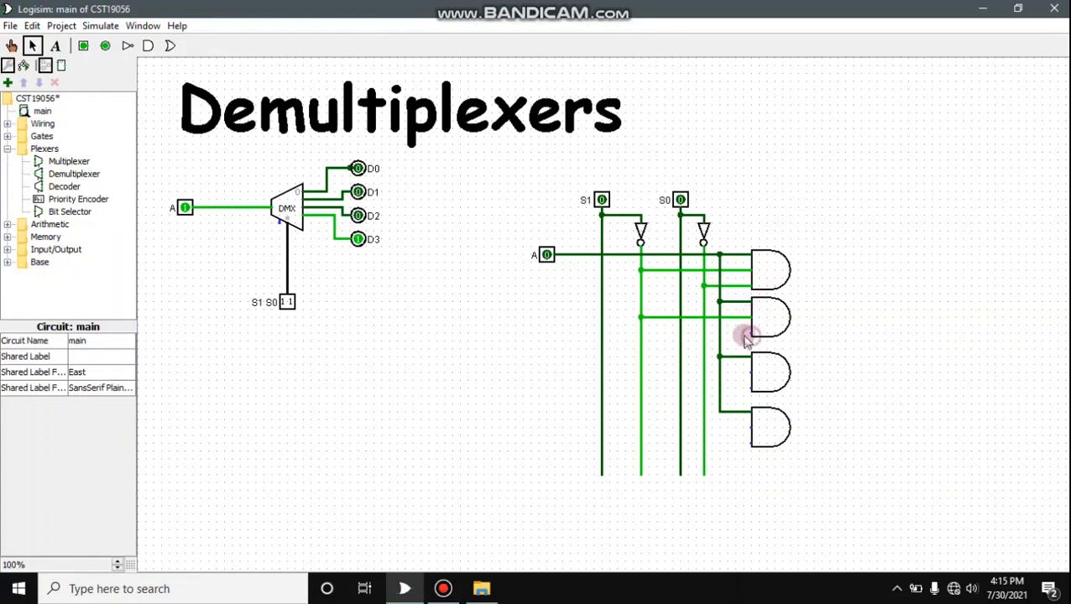
pyautogui.moveTo(750, 334); pyautogui.dragTo(695, 338)
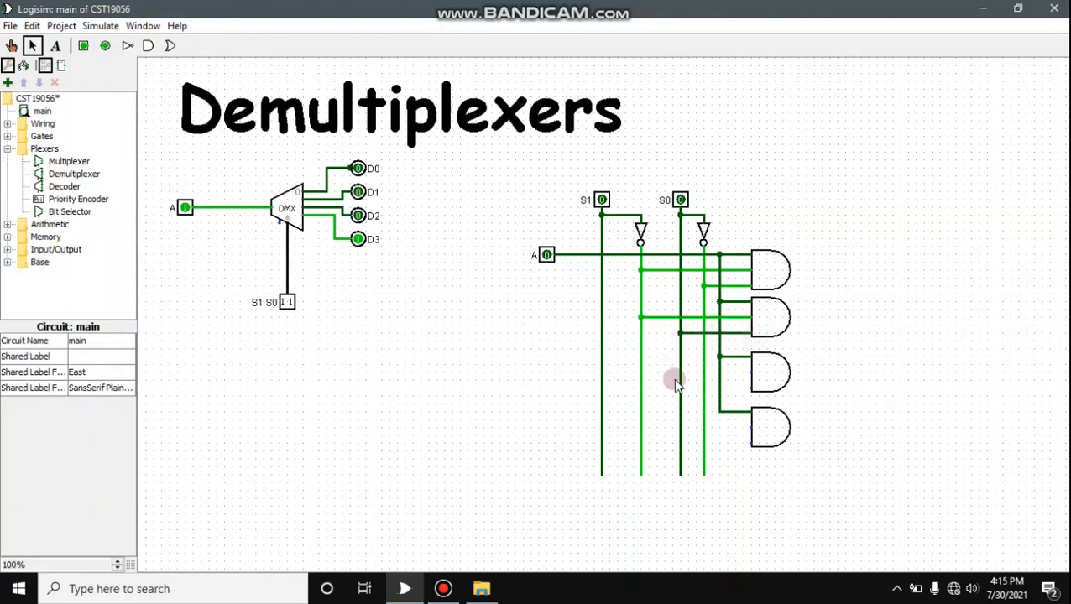
# Wire S1 and inverted S0 to the third AND gate, and S1 and S0 to the fourth.
pyautogui.moveTo(602, 372); pyautogui.dragTo(752, 389)
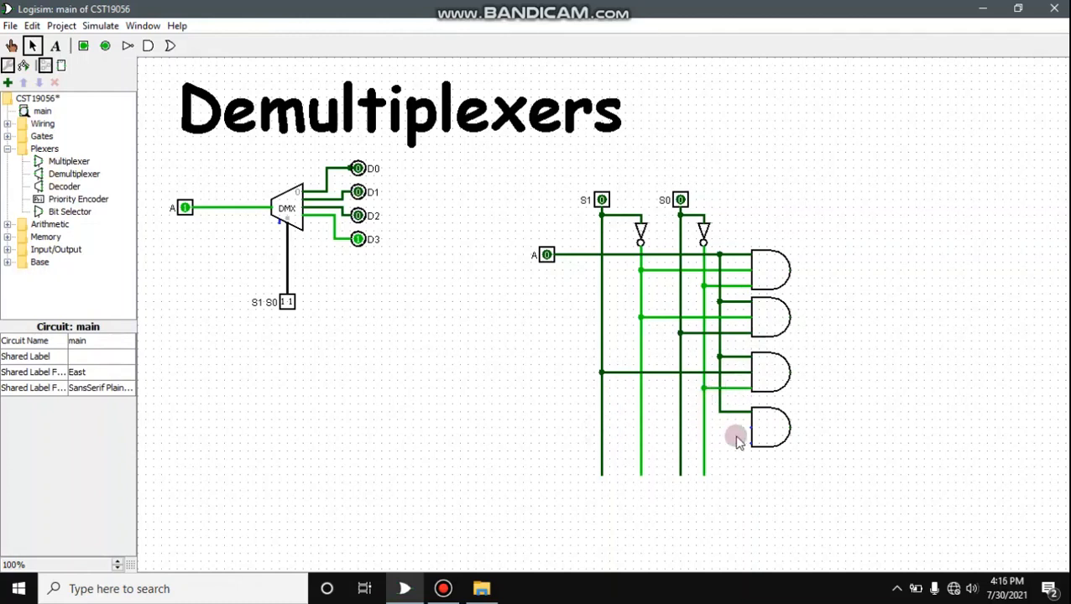
pyautogui.moveTo(752, 428); pyautogui.dragTo(605, 432)
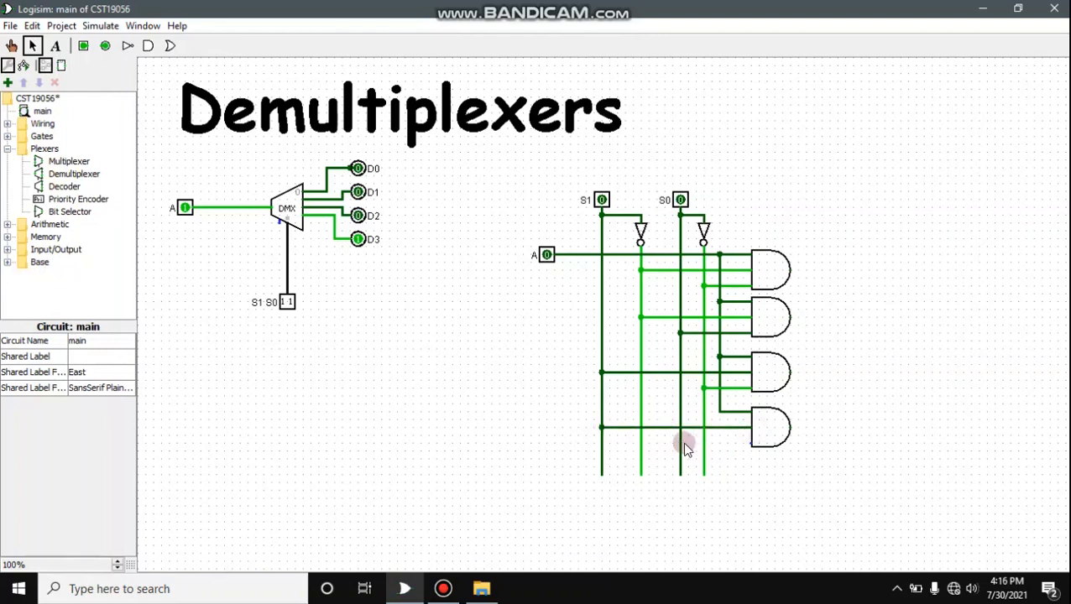
pyautogui.moveTo(693, 456); pyautogui.dragTo(739, 449)
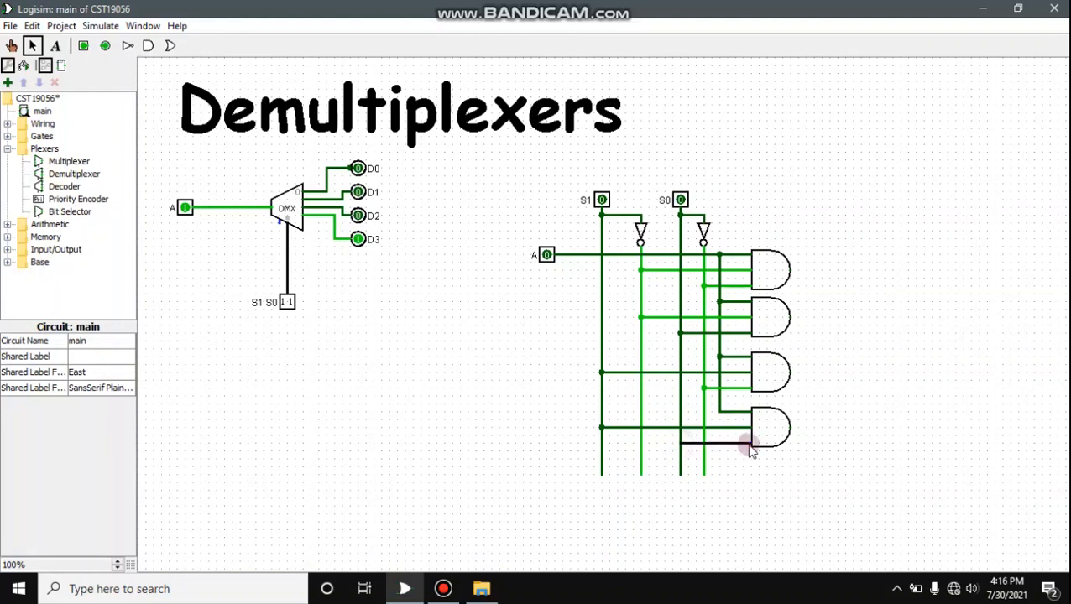
# Place four output pins to the right of the AND gates, one beside each gate.
pyautogui.click(105, 46)
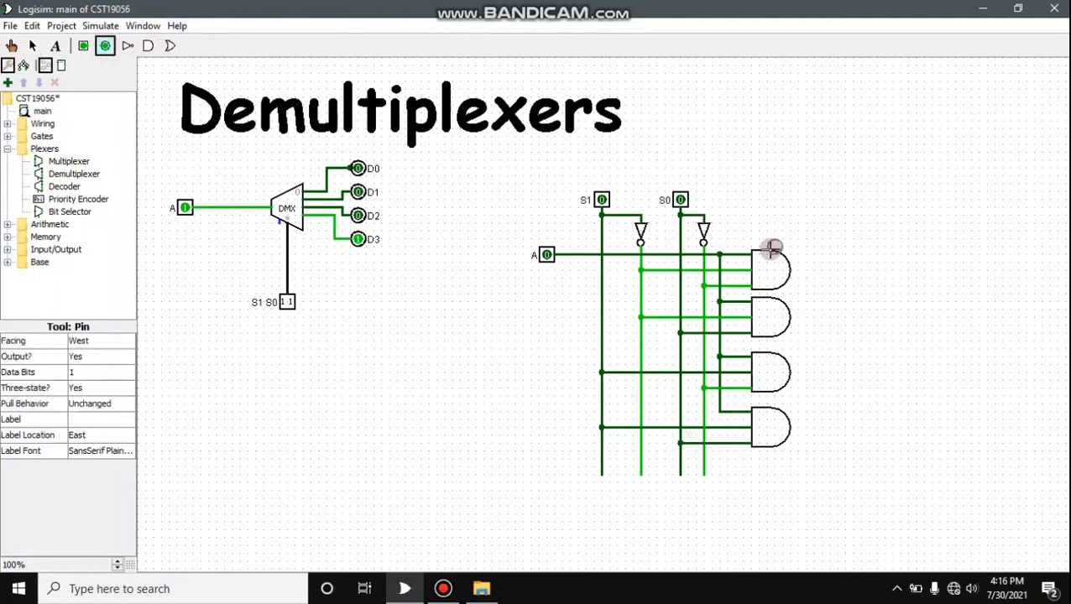
pyautogui.click(837, 269)
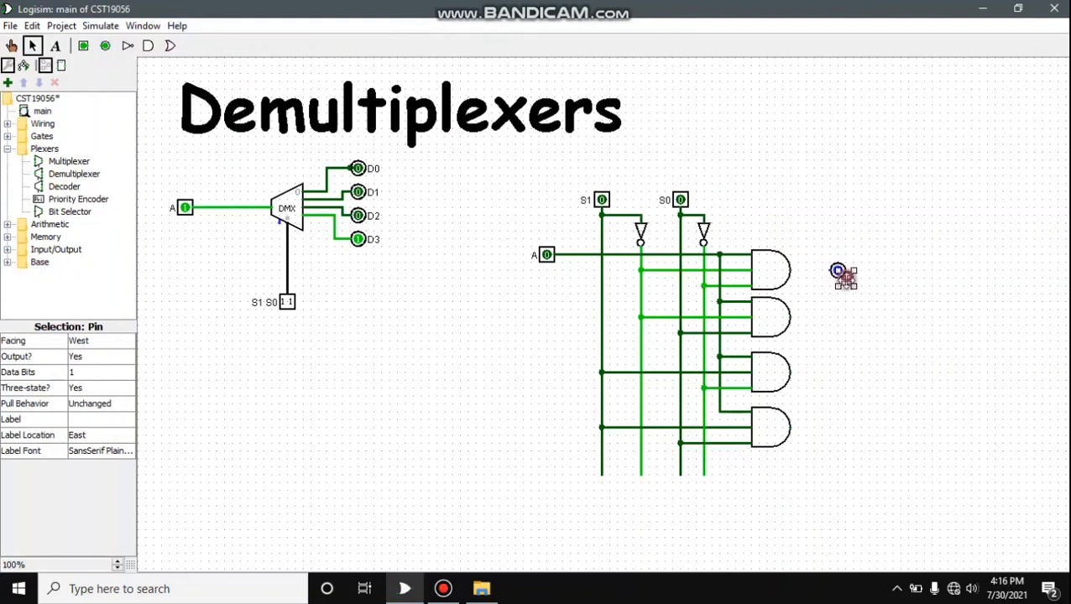
pyautogui.click(837, 318)
pyautogui.click(837, 373)
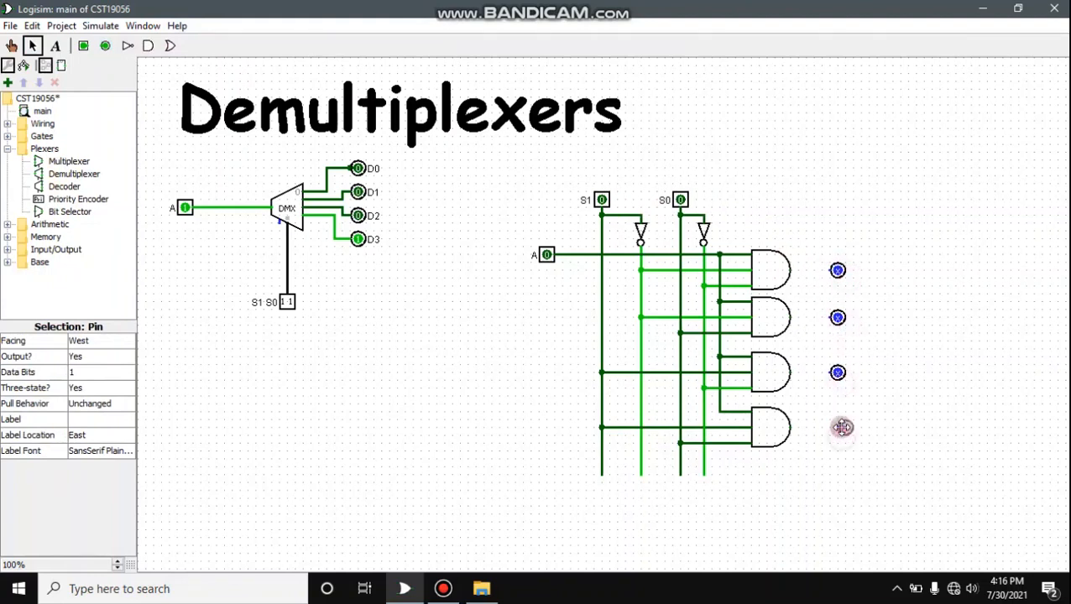
pyautogui.click(844, 428)
# Wire the output of each of the four AND gates to the output pin beside it.
pyautogui.moveTo(790, 271); pyautogui.dragTo(831, 270)
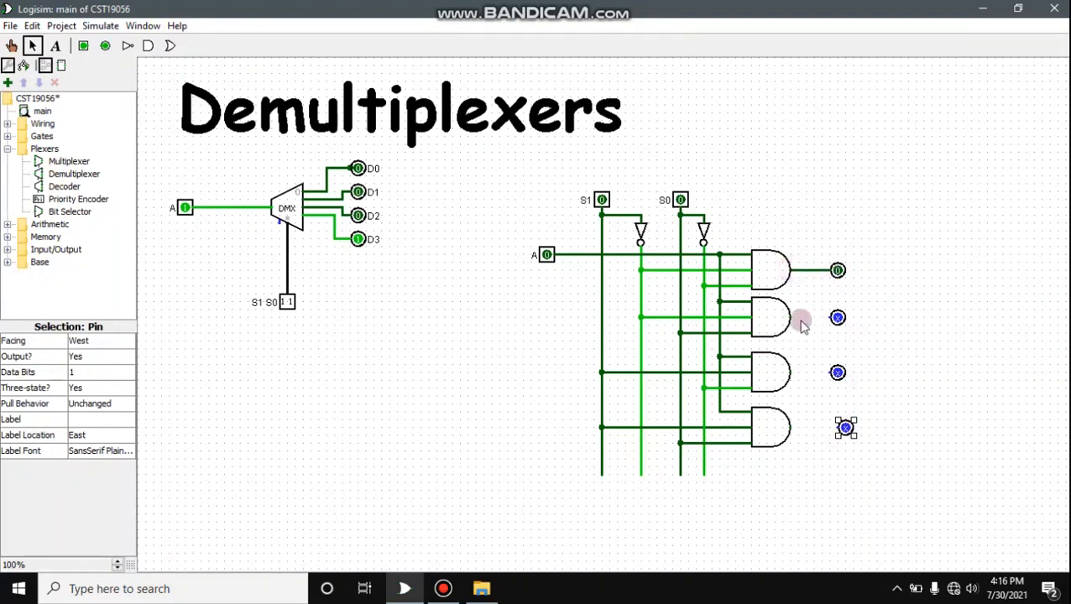
pyautogui.moveTo(790, 317); pyautogui.dragTo(831, 317)
pyautogui.moveTo(790, 373); pyautogui.dragTo(831, 372)
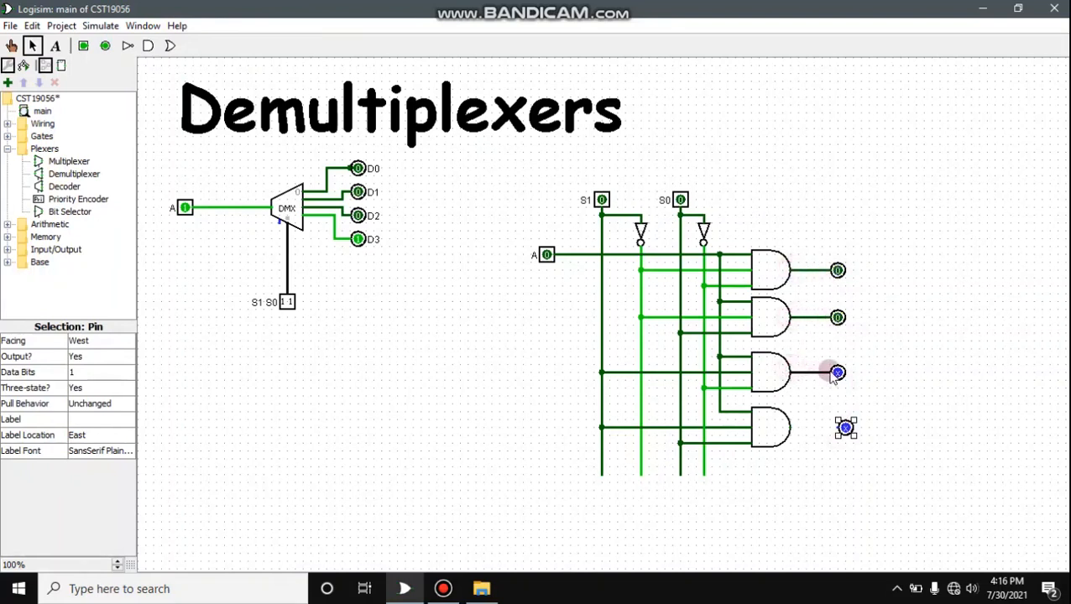
pyautogui.moveTo(790, 428); pyautogui.dragTo(842, 429)
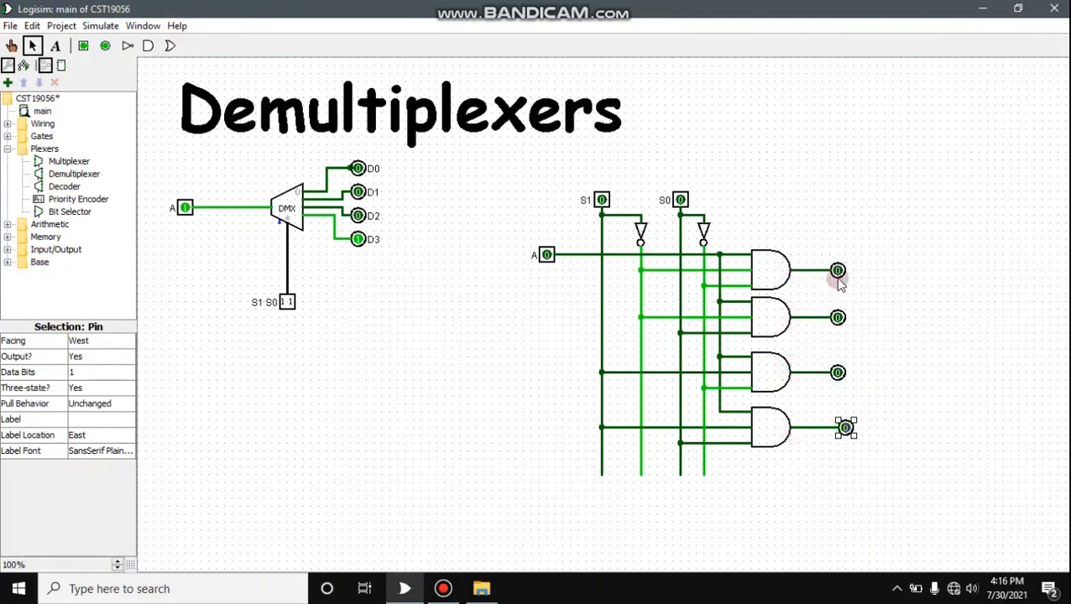
# Label the output pins of the first and second AND gates D0 and D1.
pyautogui.click(105, 420)
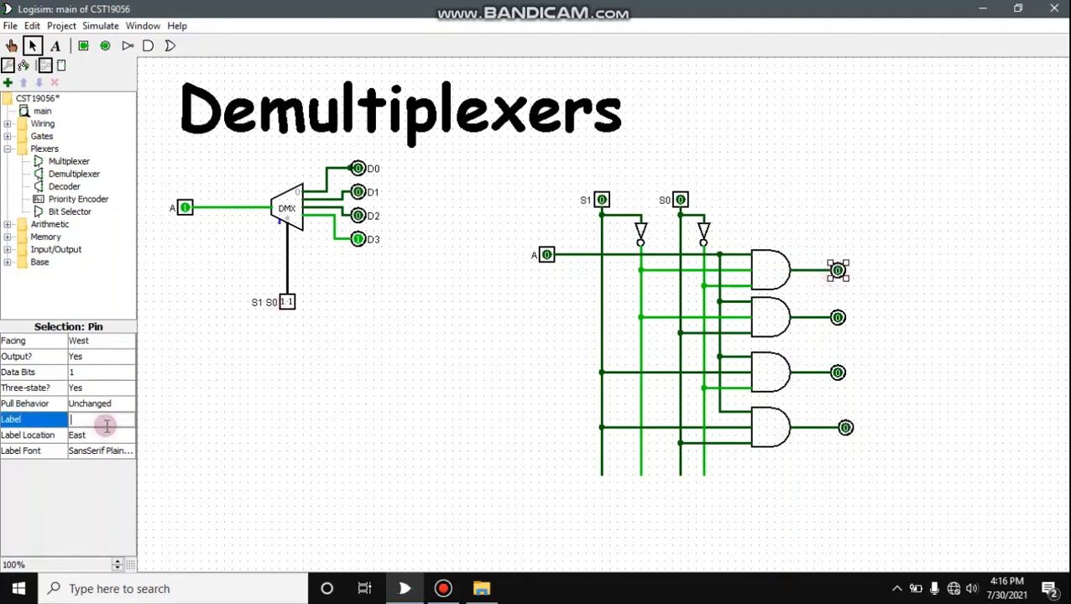
pyautogui.write('D0')
pyautogui.click(838, 317)
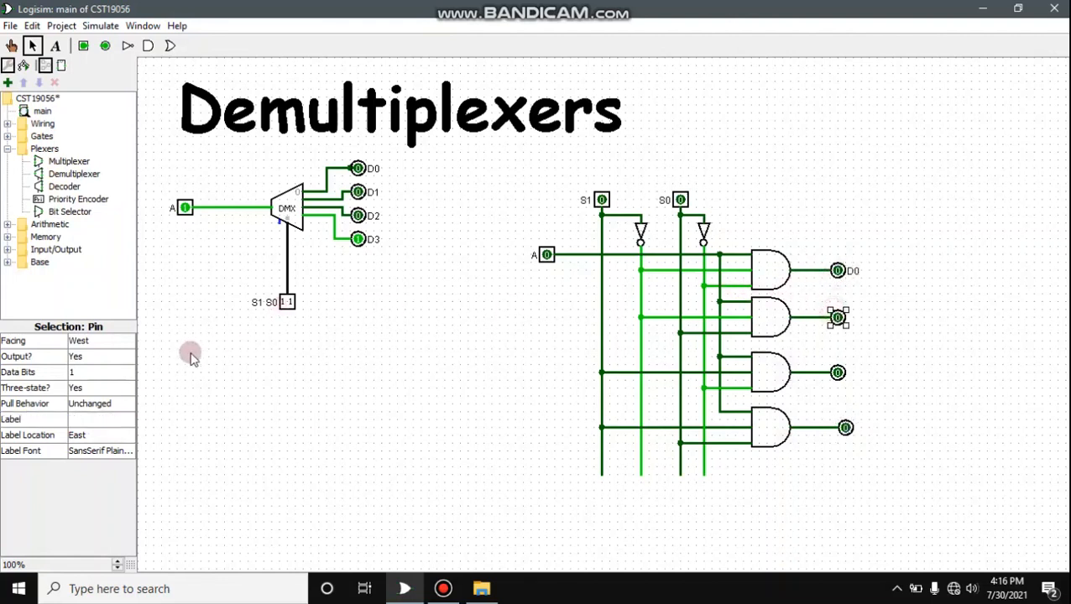
pyautogui.click(98, 422)
pyautogui.write('D1')
pyautogui.press('Return')
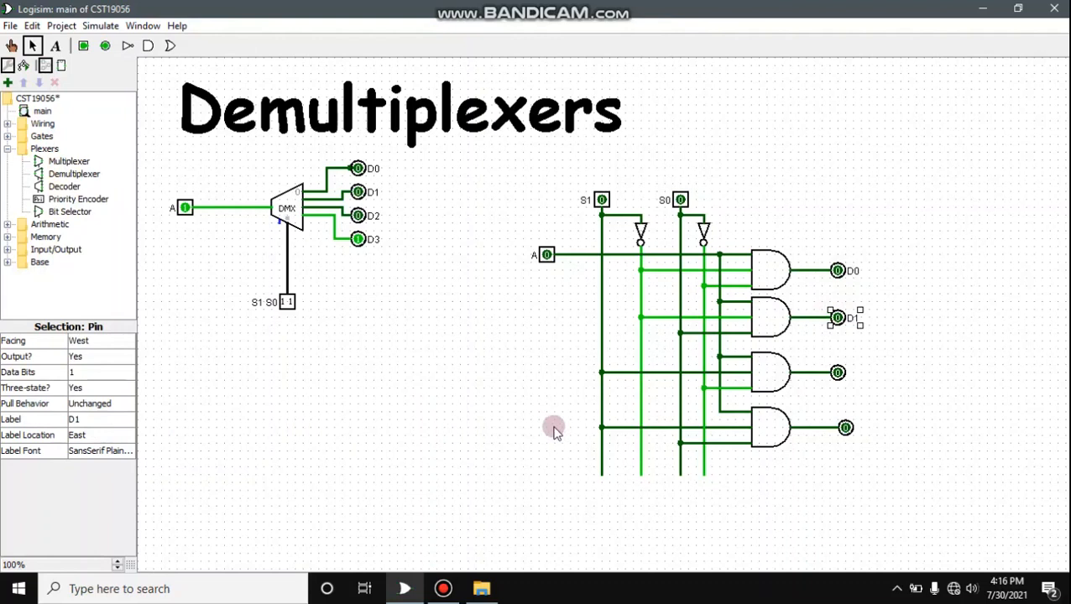
# Label the output pins of the third and fourth AND gates D2 and D3.
pyautogui.click(837, 371)
pyautogui.click(106, 419)
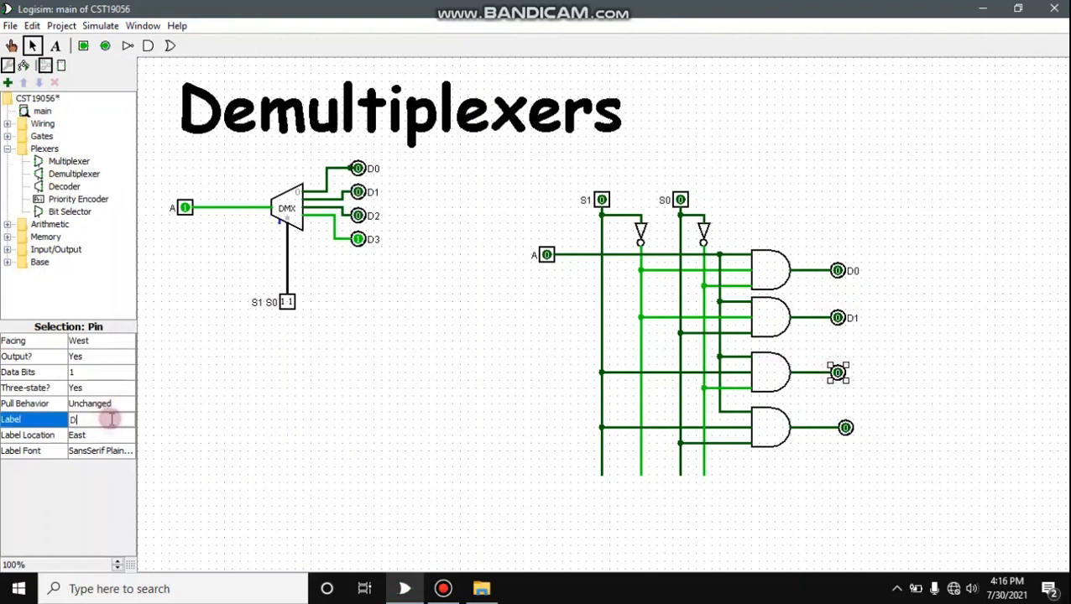
pyautogui.write('D')
pyautogui.press('Return')
pyautogui.click(121, 409)
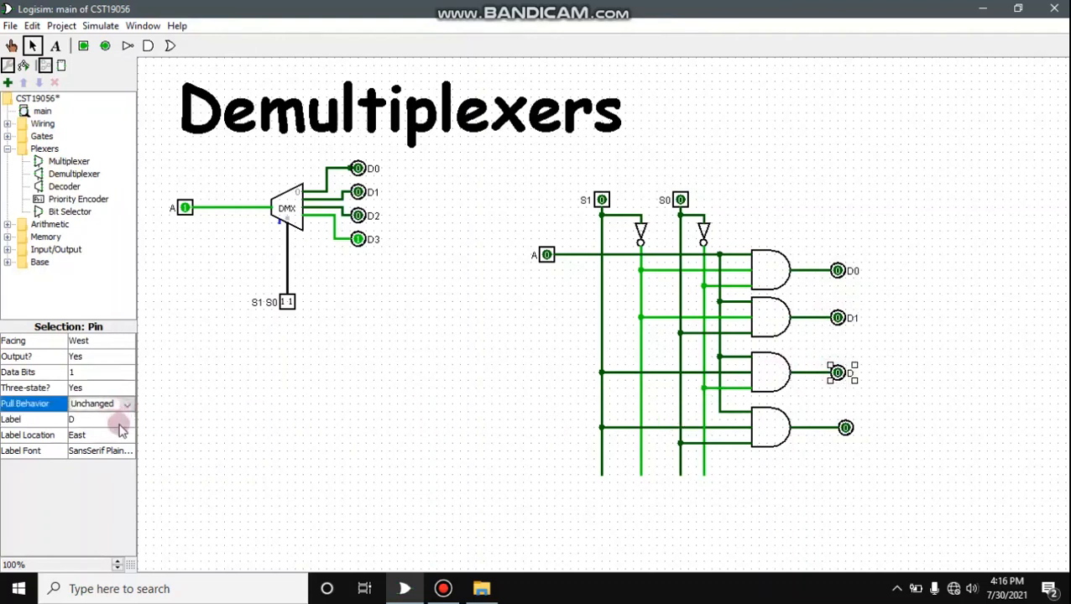
pyautogui.click(120, 421)
pyautogui.write('2')
pyautogui.press('Return')
pyautogui.click(845, 428)
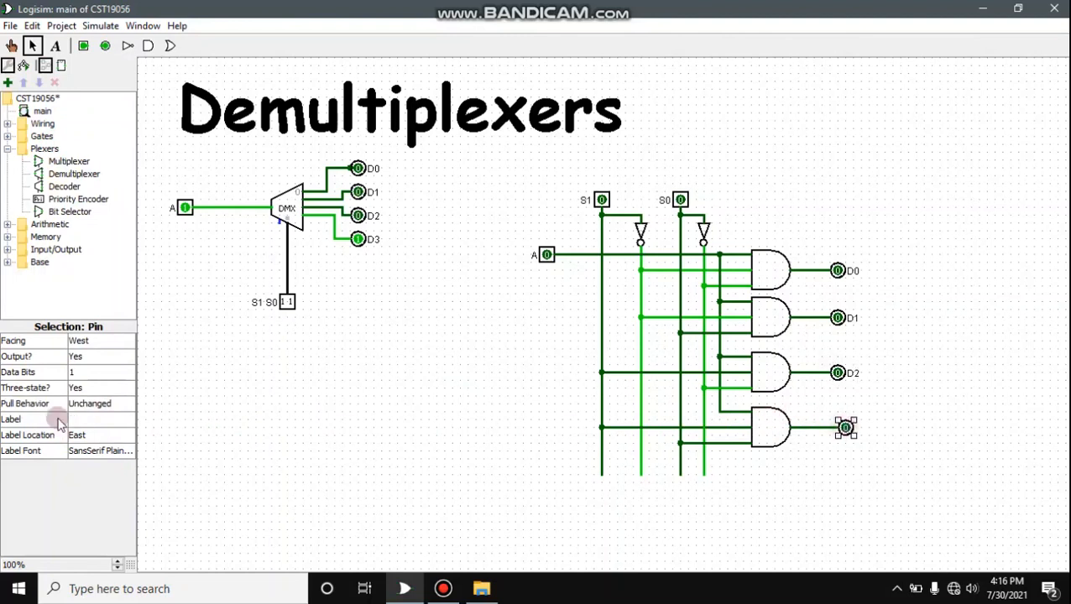
pyautogui.click(84, 418)
pyautogui.write('D3')
pyautogui.press('Return')
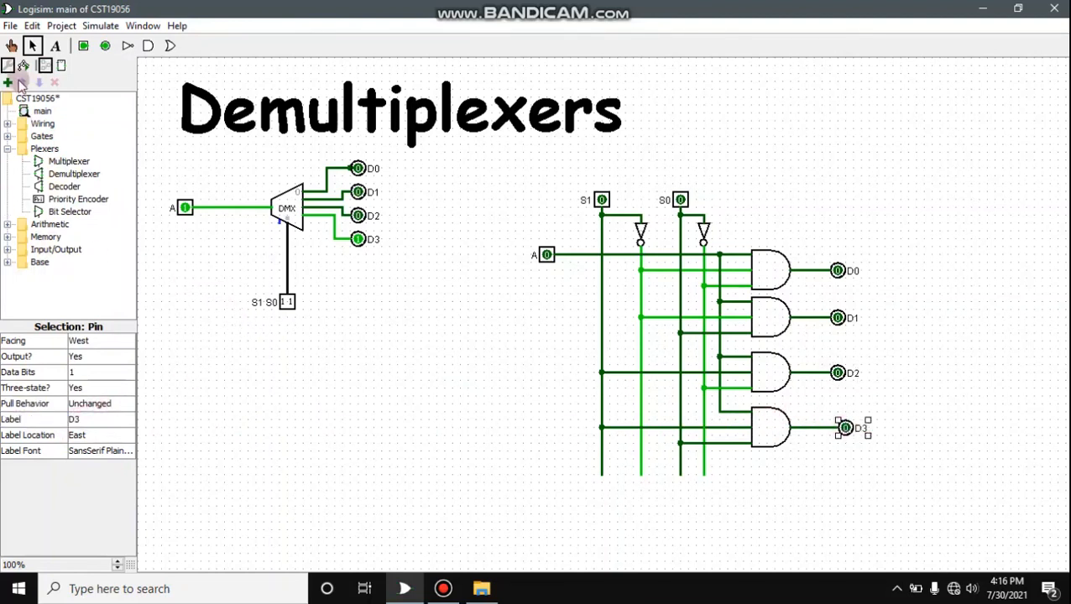
# Set input A of the gate circuit to 1 and the built-in demultiplexer's S1 S0 select input to 00.
pyautogui.click(11, 45)
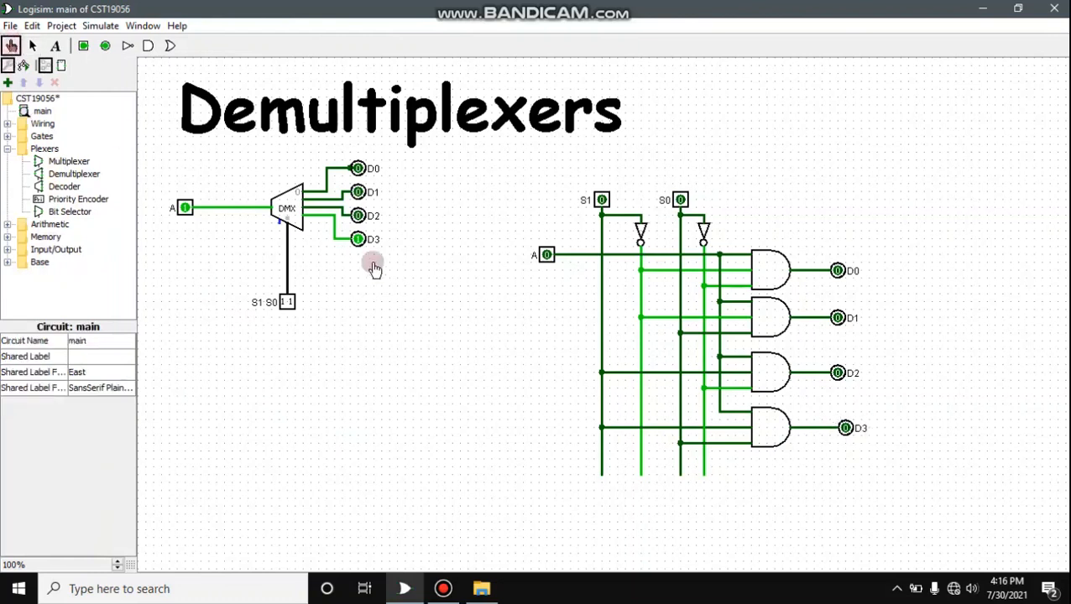
pyautogui.click(546, 258)
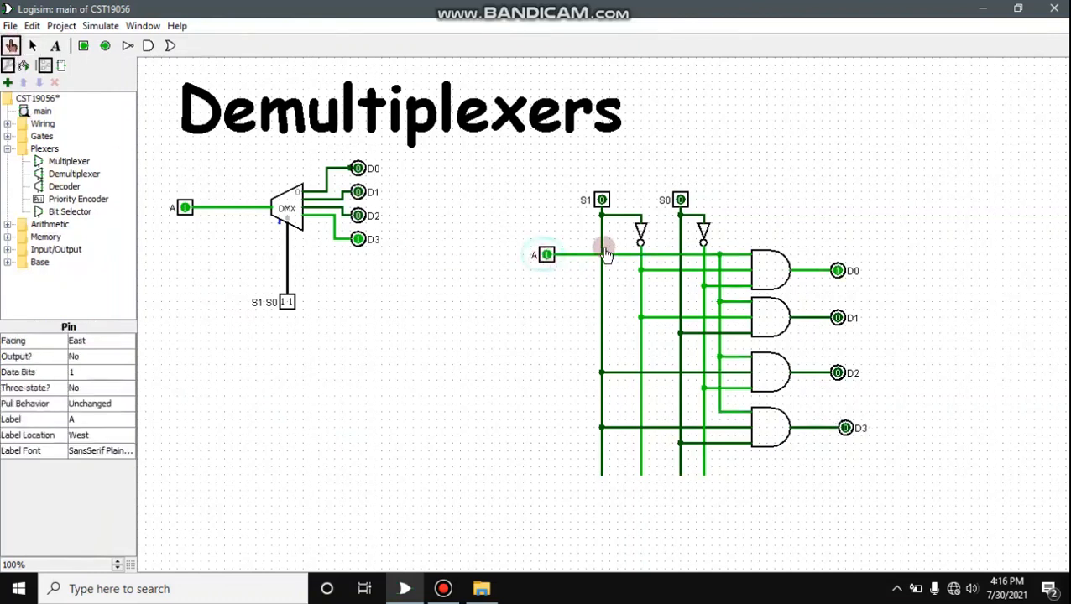
pyautogui.click(290, 305)
pyautogui.click(284, 304)
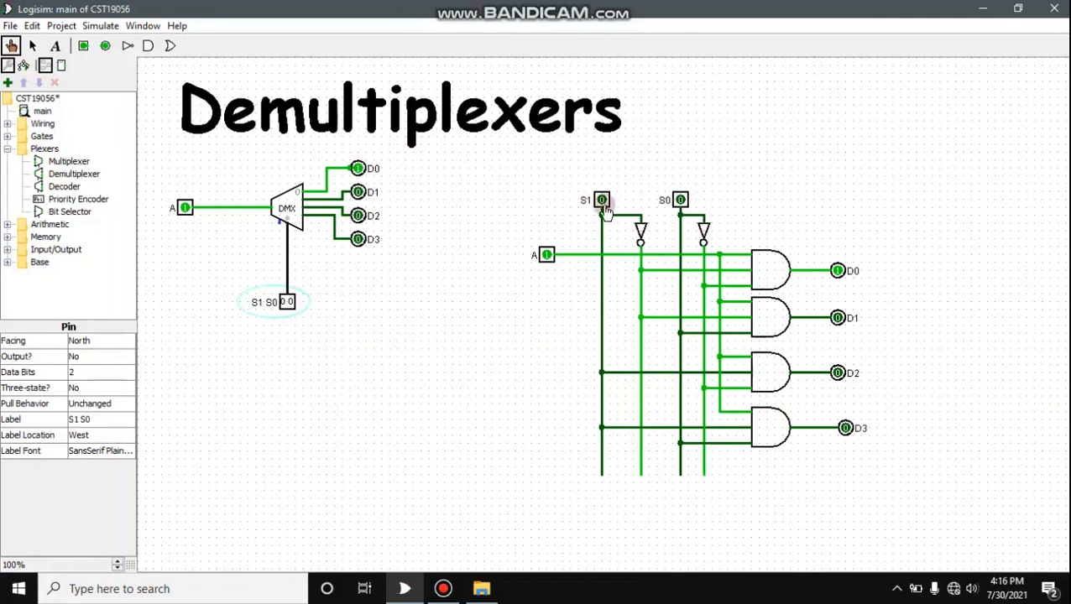
# Test both demultiplexers with S1 S0 at 01, followed by 10.
pyautogui.click(680, 201)
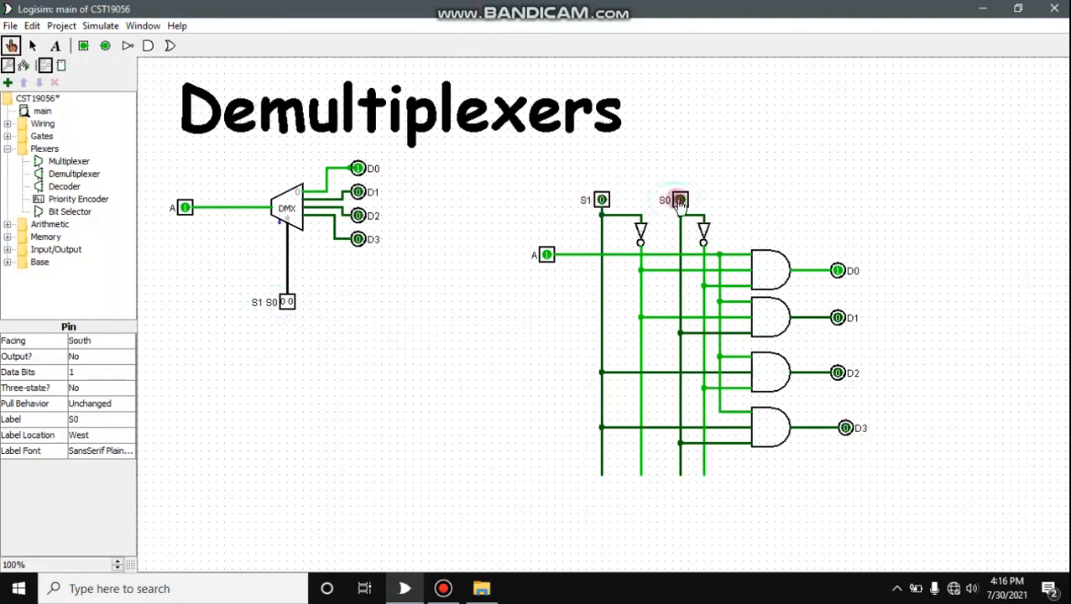
pyautogui.click(290, 304)
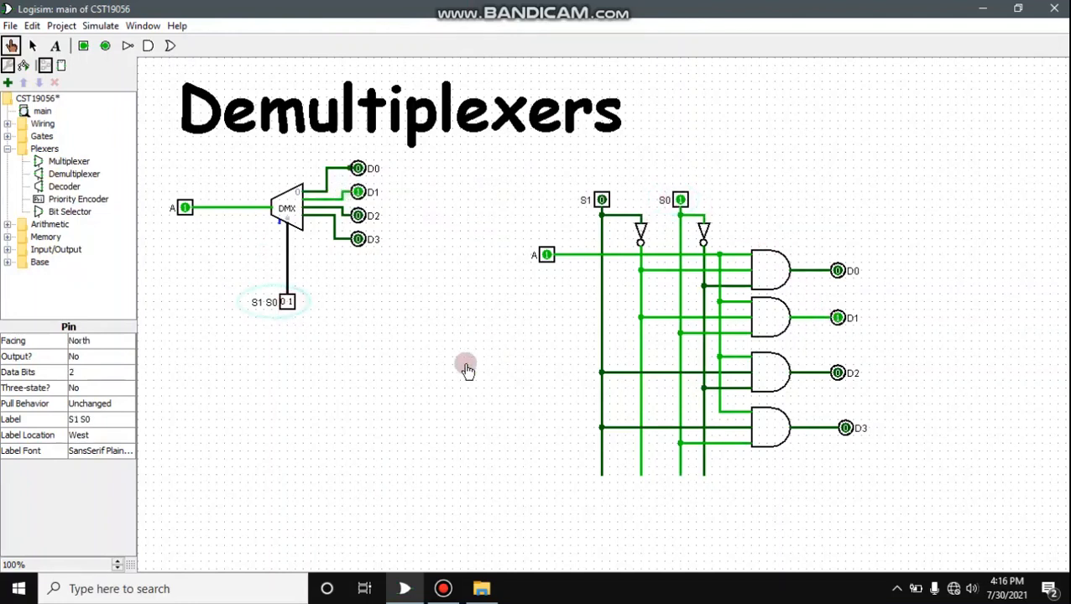
pyautogui.click(288, 305)
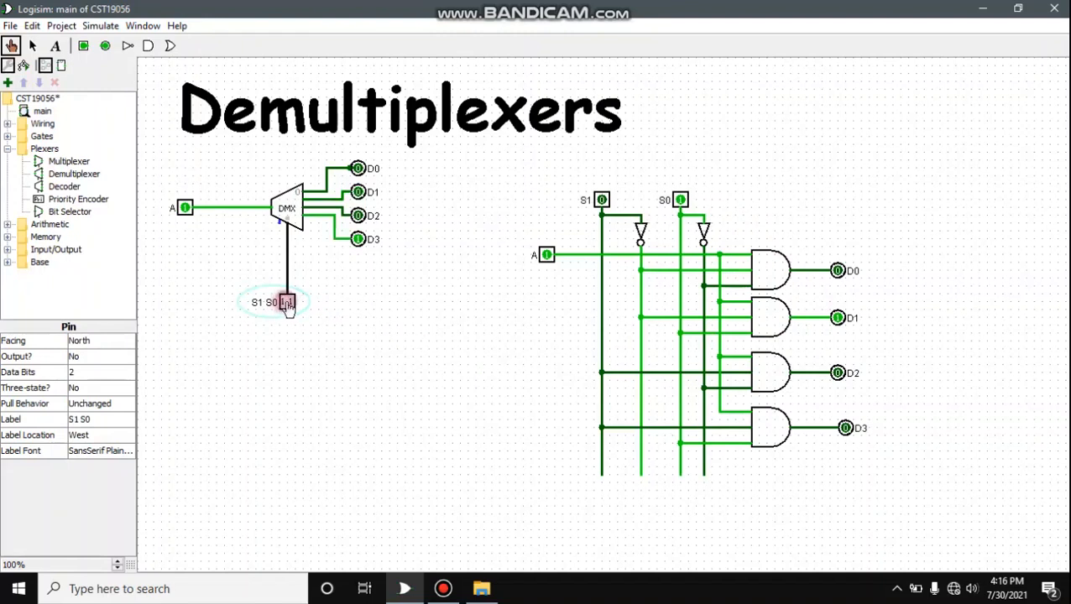
pyautogui.click(599, 200)
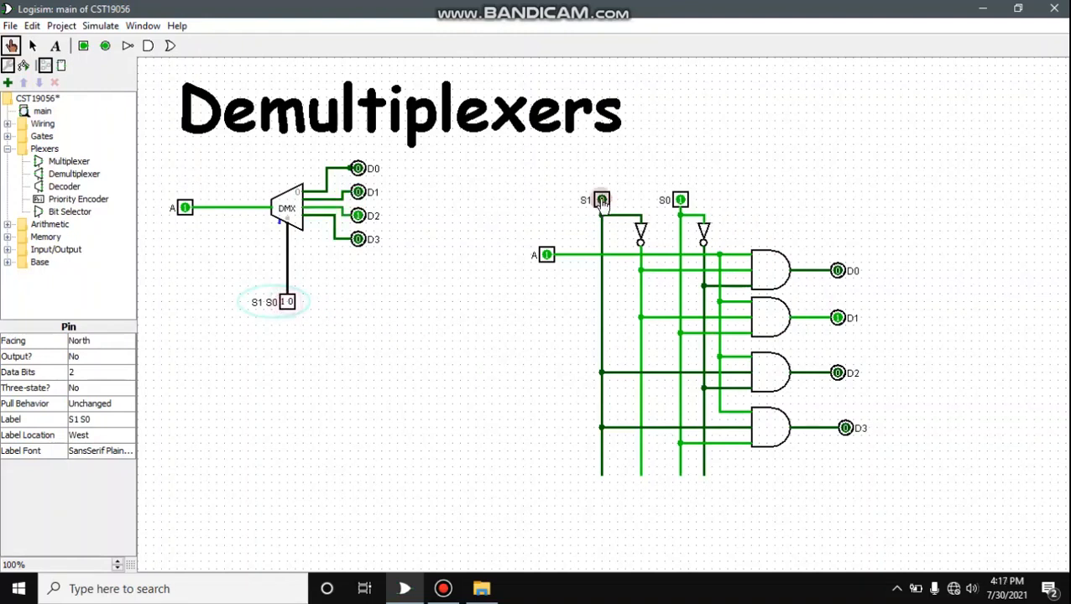
pyautogui.click(672, 201)
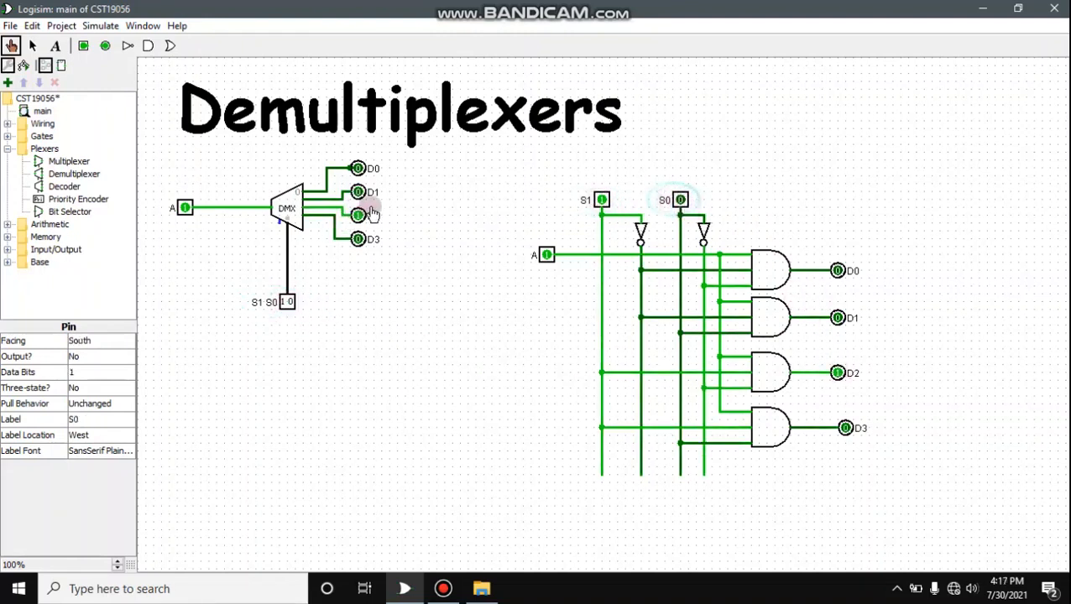
# Set S1 S0 to 11 on both the built-in demultiplexer and the gate circuit to test the last select combination.
pyautogui.click(285, 303)
pyautogui.click(283, 303)
pyautogui.click(291, 303)
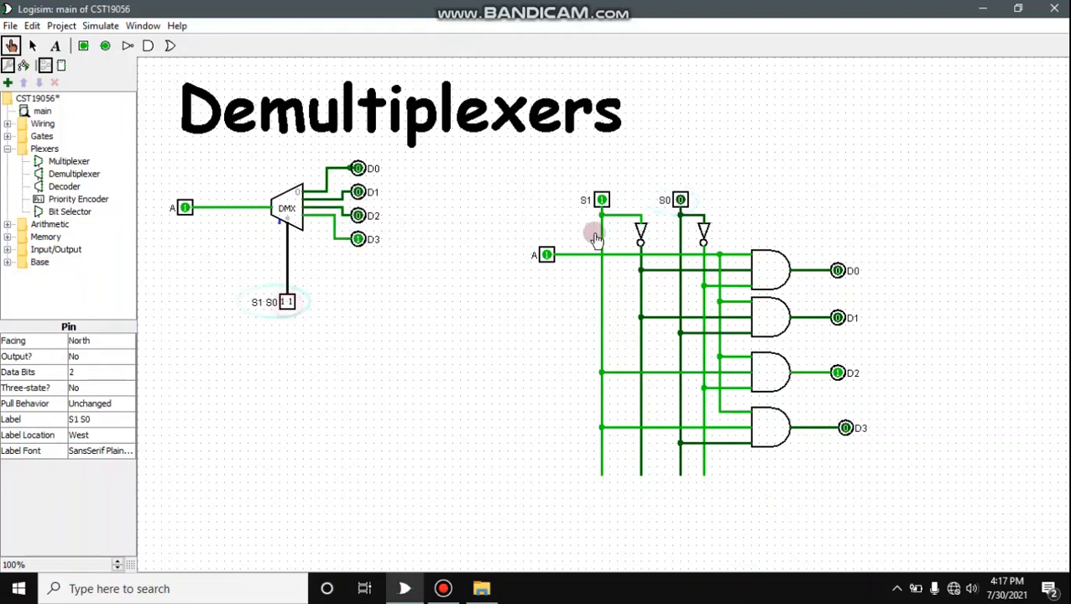
pyautogui.click(680, 200)
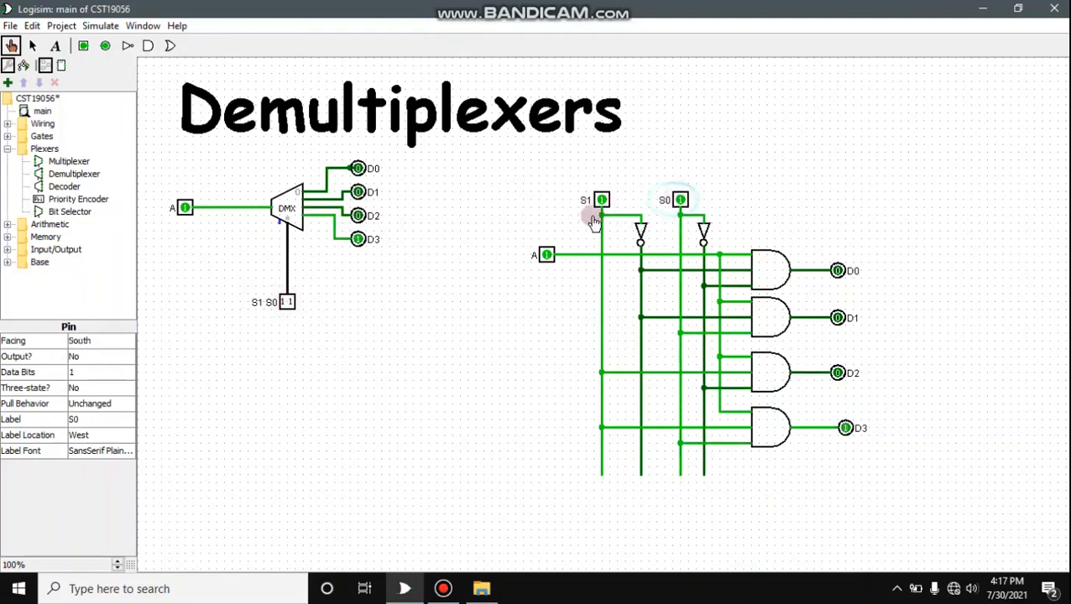